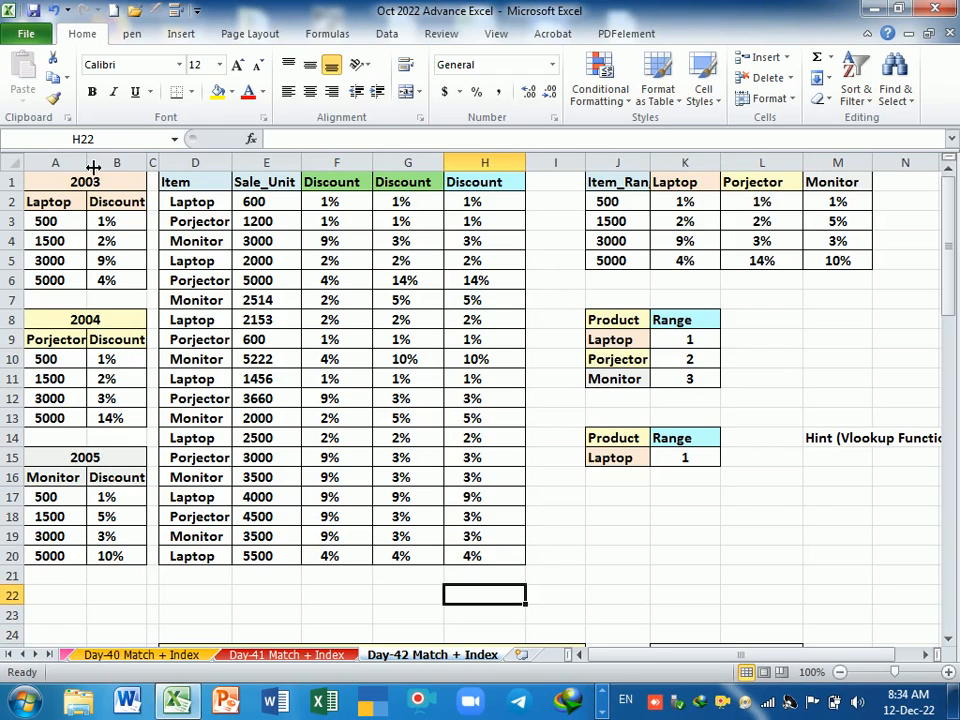
Widen column A slightly
drag(90, 165, 99, 167)
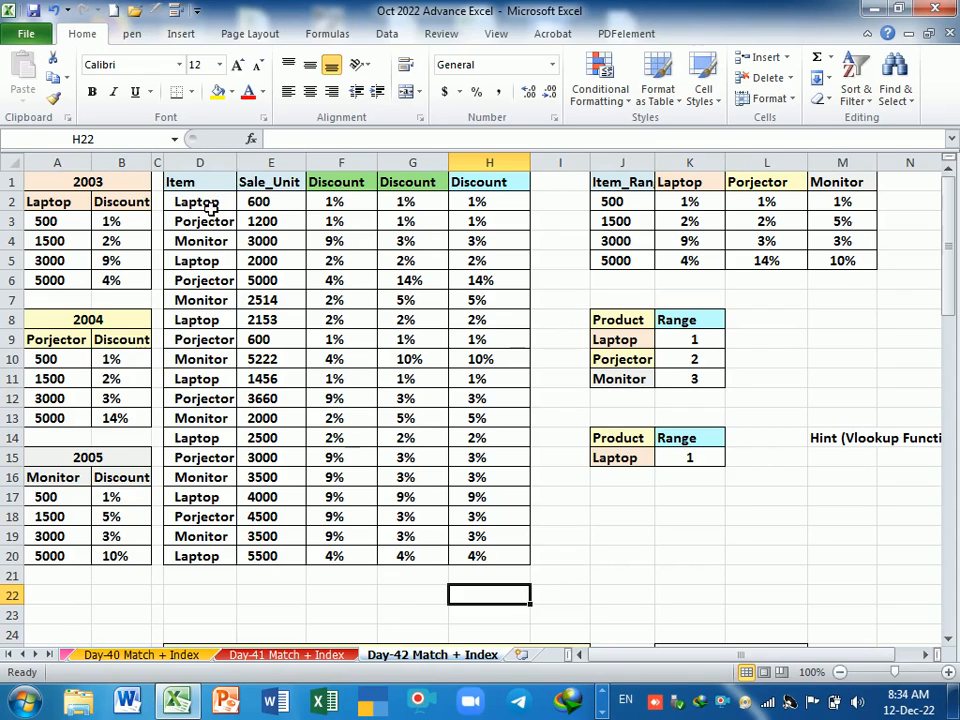
Examine the first item and its sale units, plus the unit and discount ranges of the Laptop, Porjector and Monitor tables
click(272, 206)
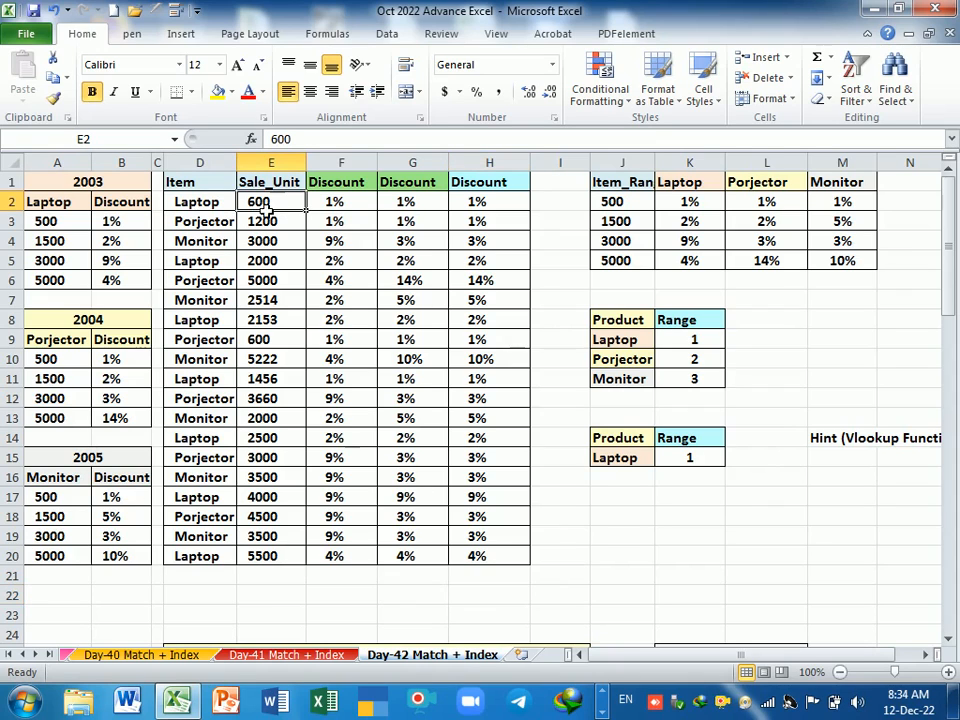
click(200, 208)
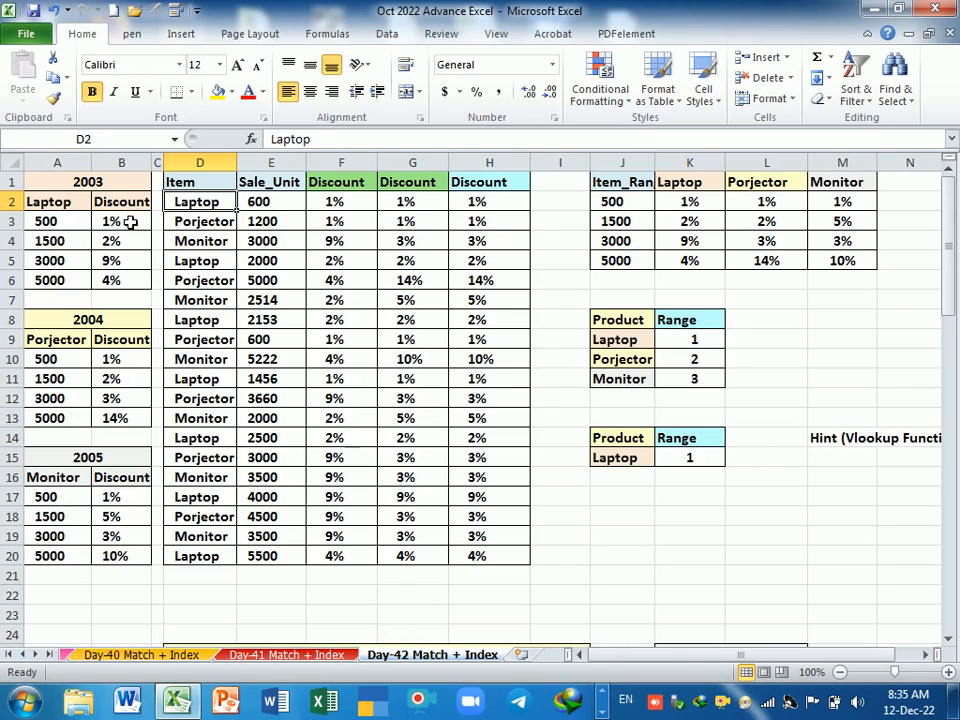
drag(130, 219, 124, 280)
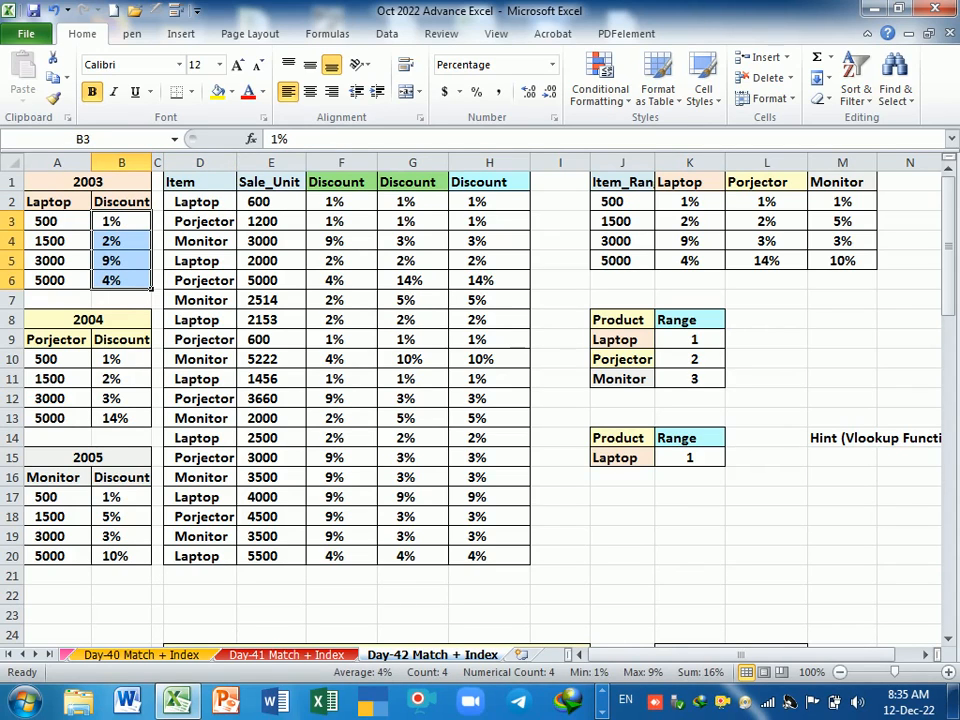
drag(124, 362, 124, 426)
drag(133, 497, 133, 563)
click(83, 224)
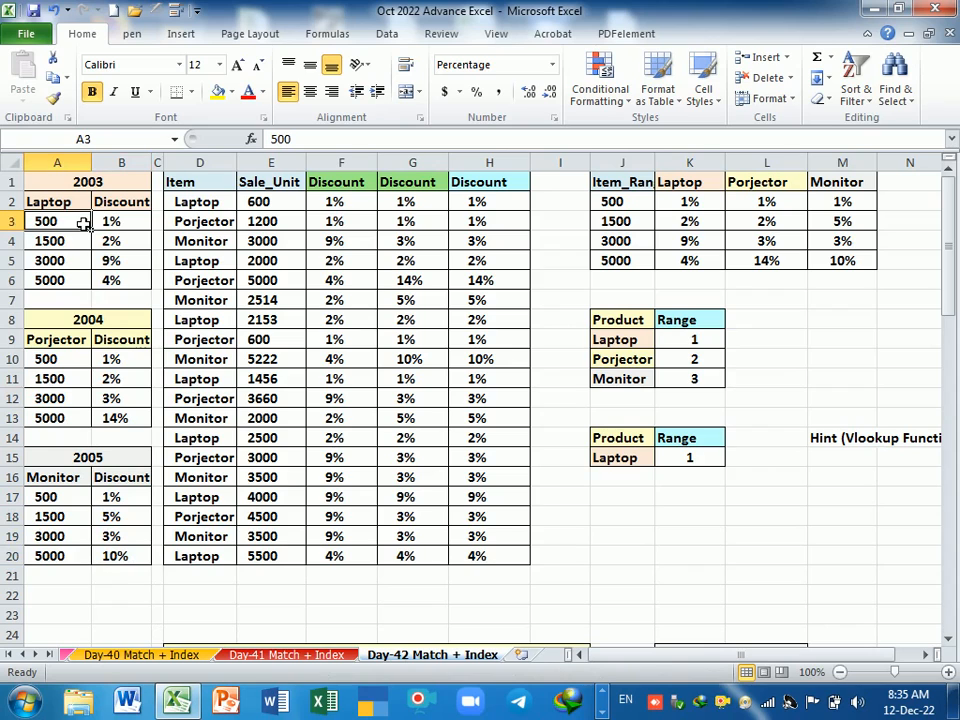
drag(83, 224, 73, 280)
drag(73, 362, 64, 420)
drag(81, 497, 77, 560)
Clear the existing discount formulas from F2:H20, keeping the column headers
click(392, 282)
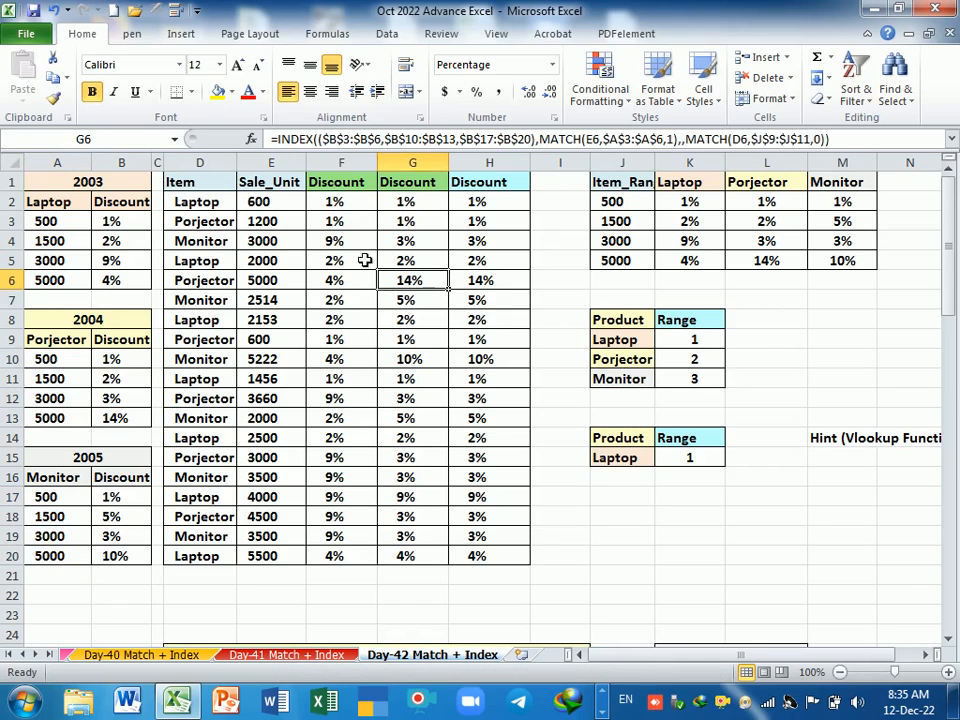
drag(336, 204, 480, 558)
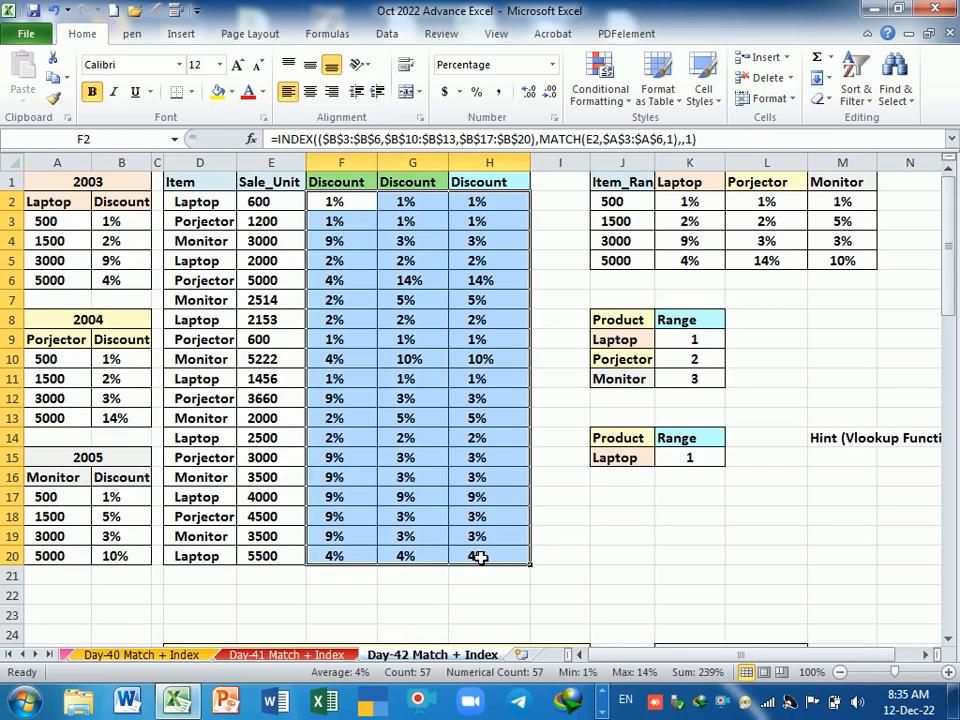
key(Delete)
Start an INDEX formula in F2 with the absolute Laptop discount range $B$3:$B$6 as the first area of a bracketed reference
click(342, 207)
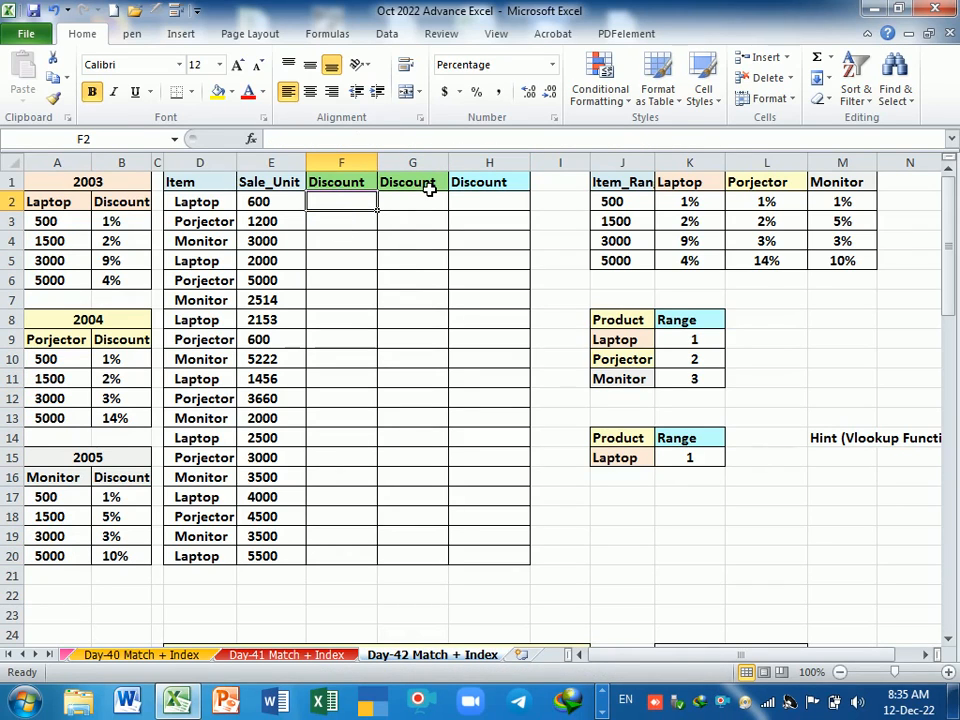
text(=ind)
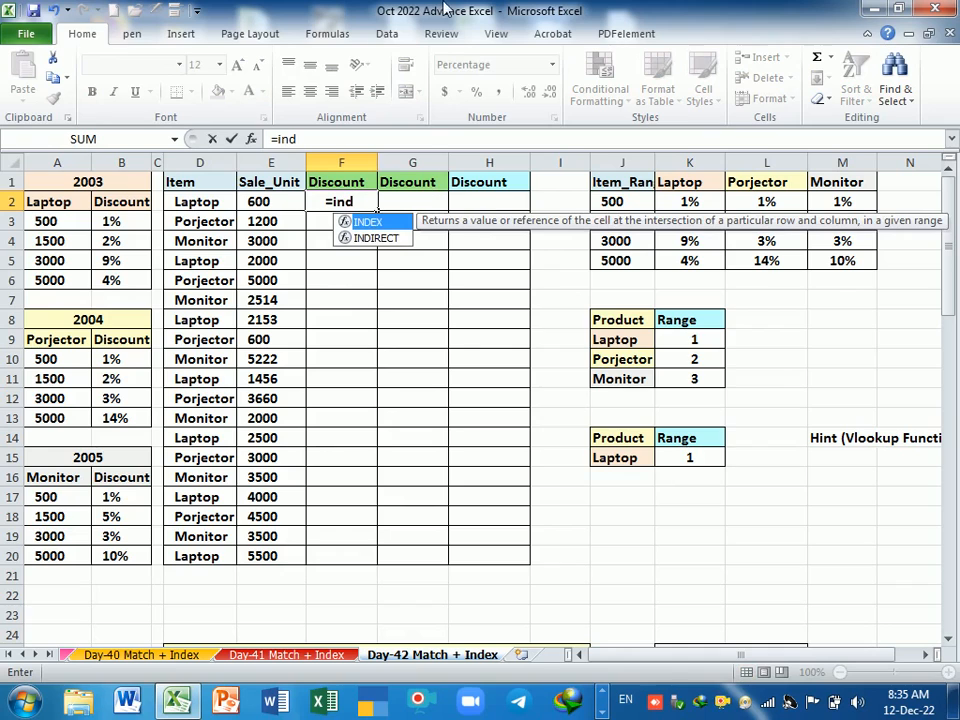
key(Tab)
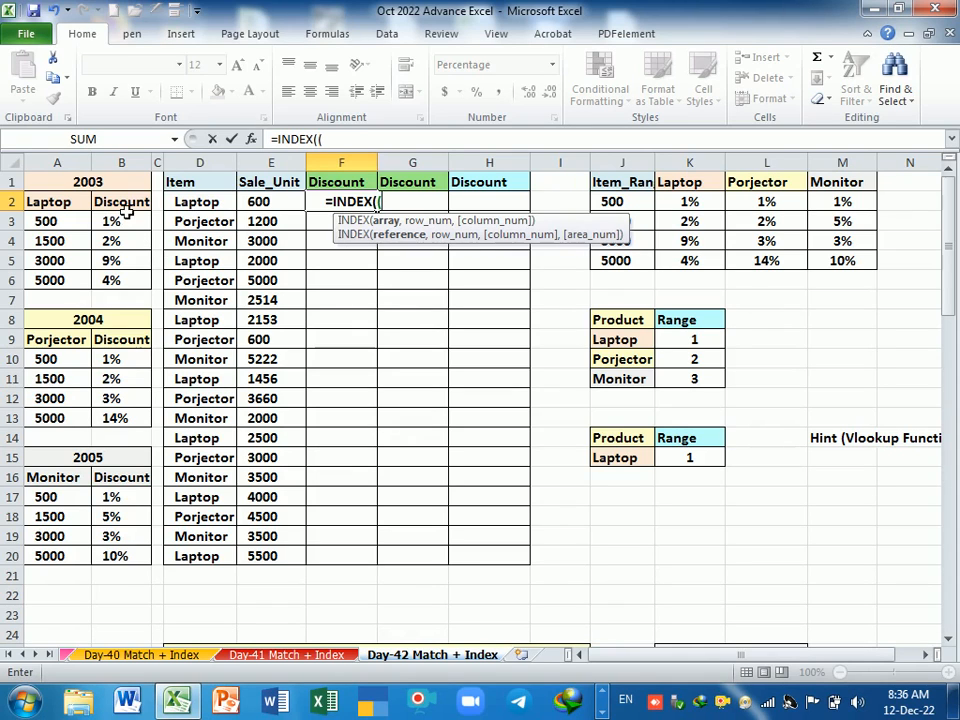
drag(127, 229, 135, 279)
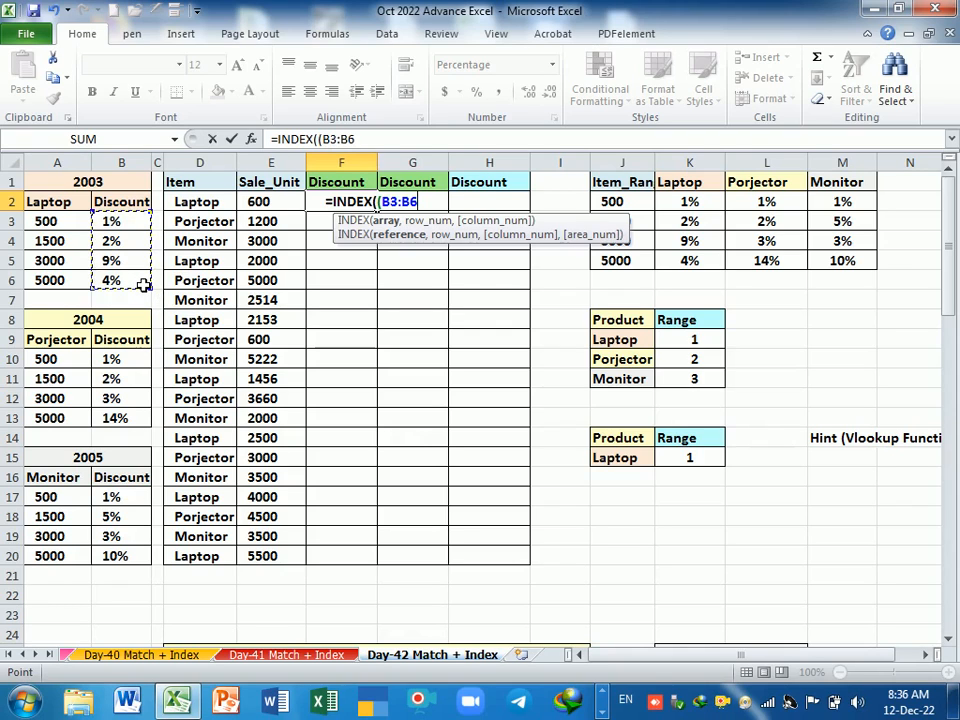
key(F4)
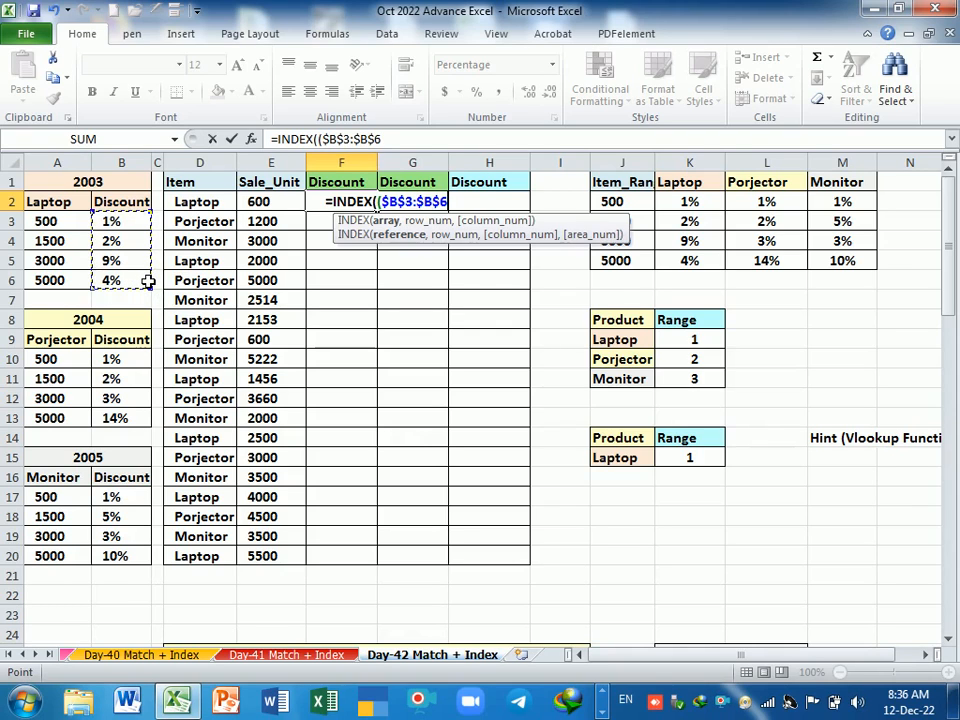
text(,)
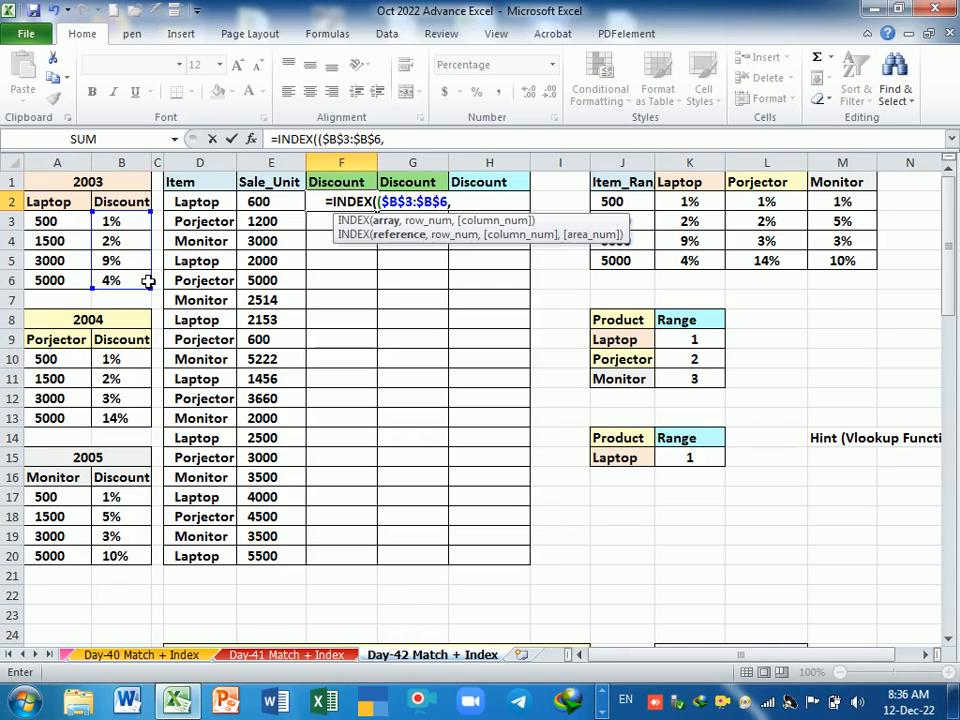
Add the absolute ranges $B$10:$B$13 and $B$17:$B$20 to the INDEX reference and close its inner bracket
drag(135, 360, 135, 418)
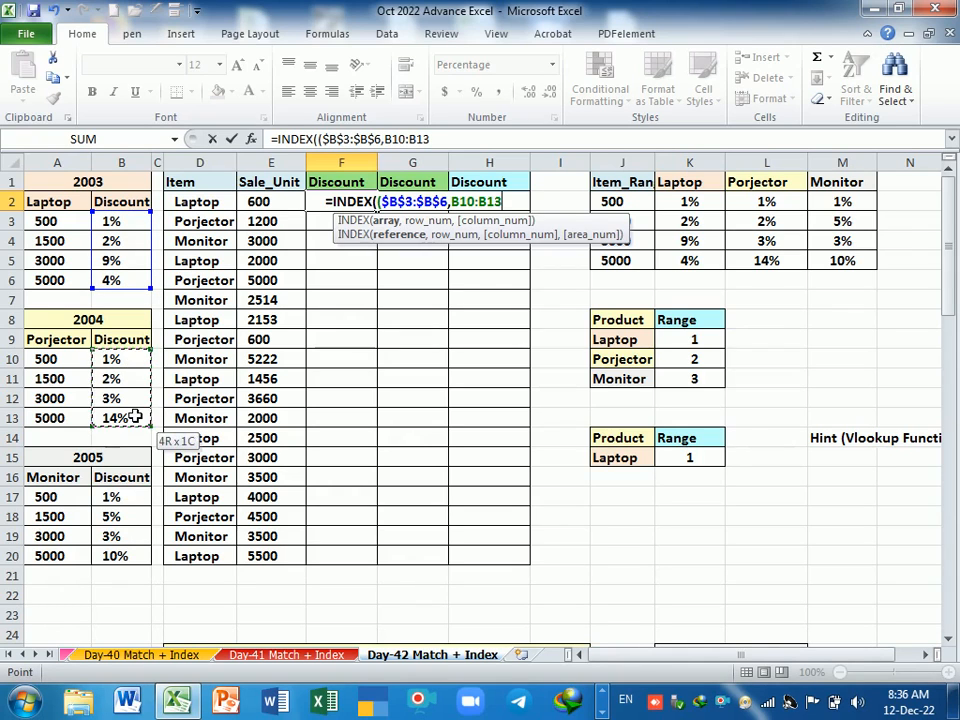
key(F4)
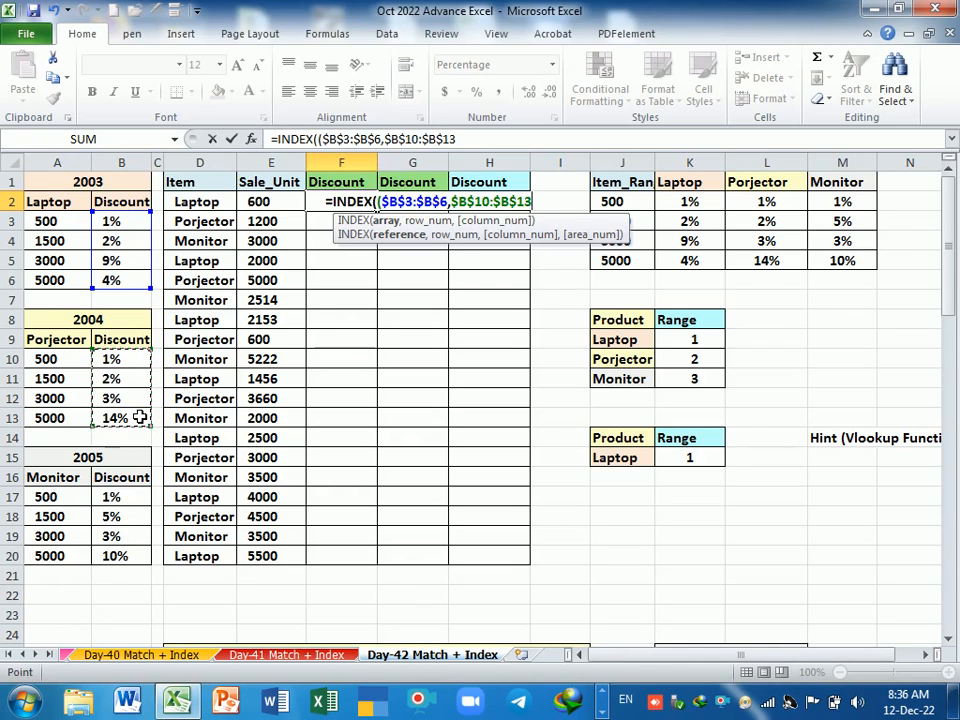
text(,)
drag(125, 497, 130, 558)
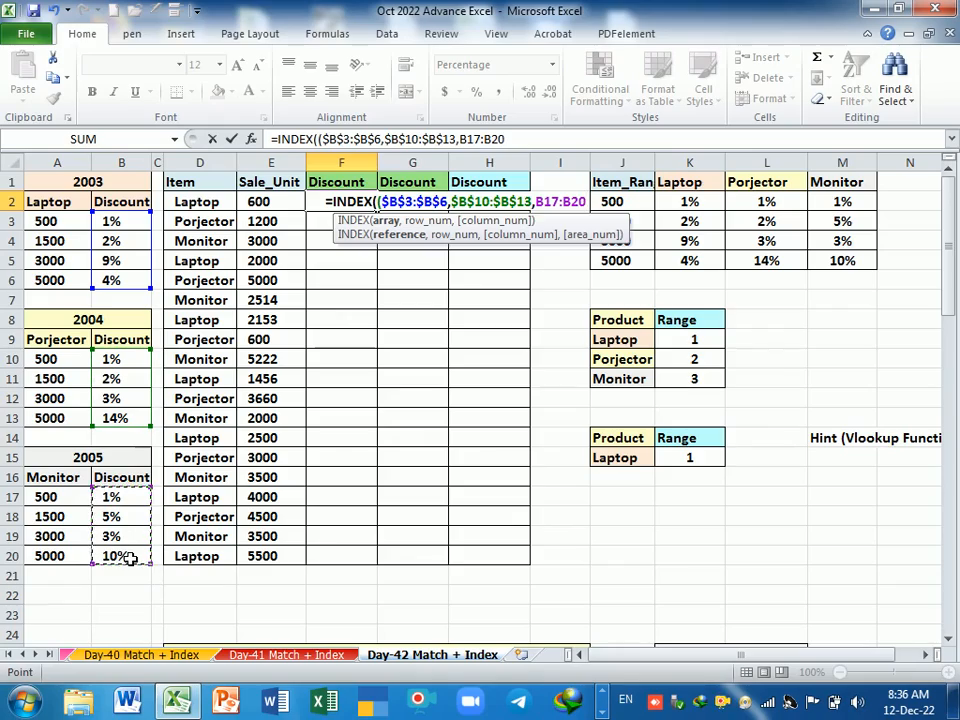
click(955, 700)
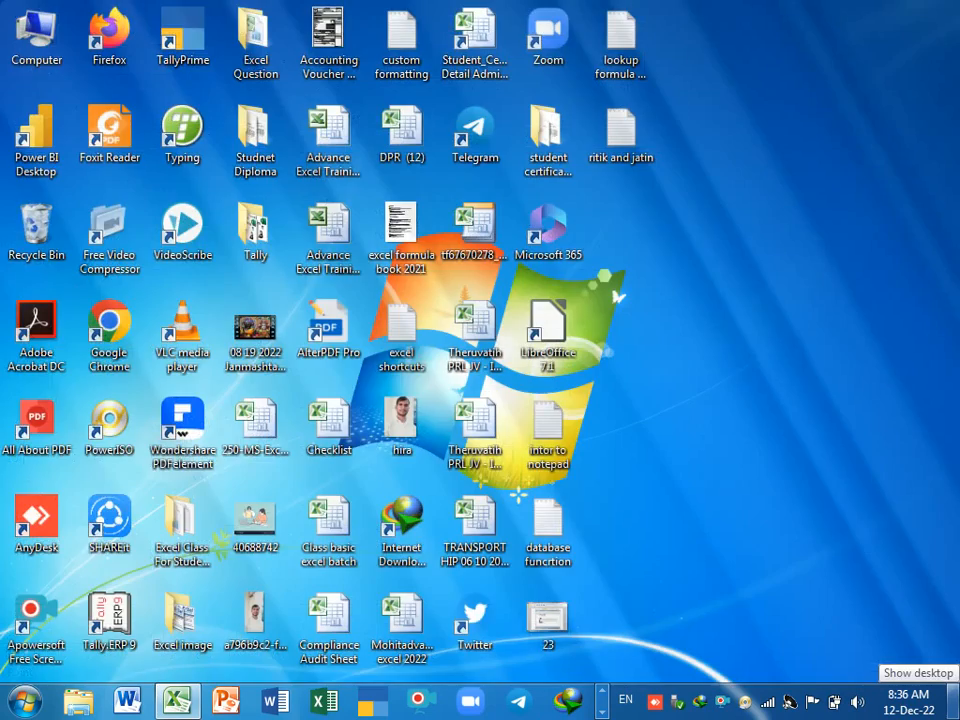
click(955, 700)
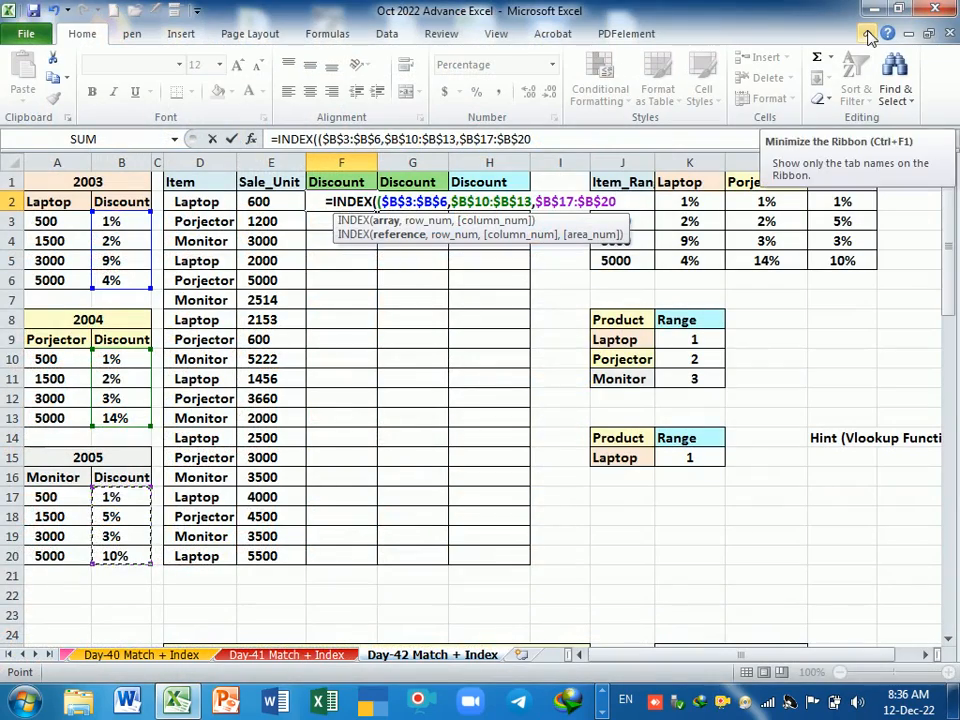
text())
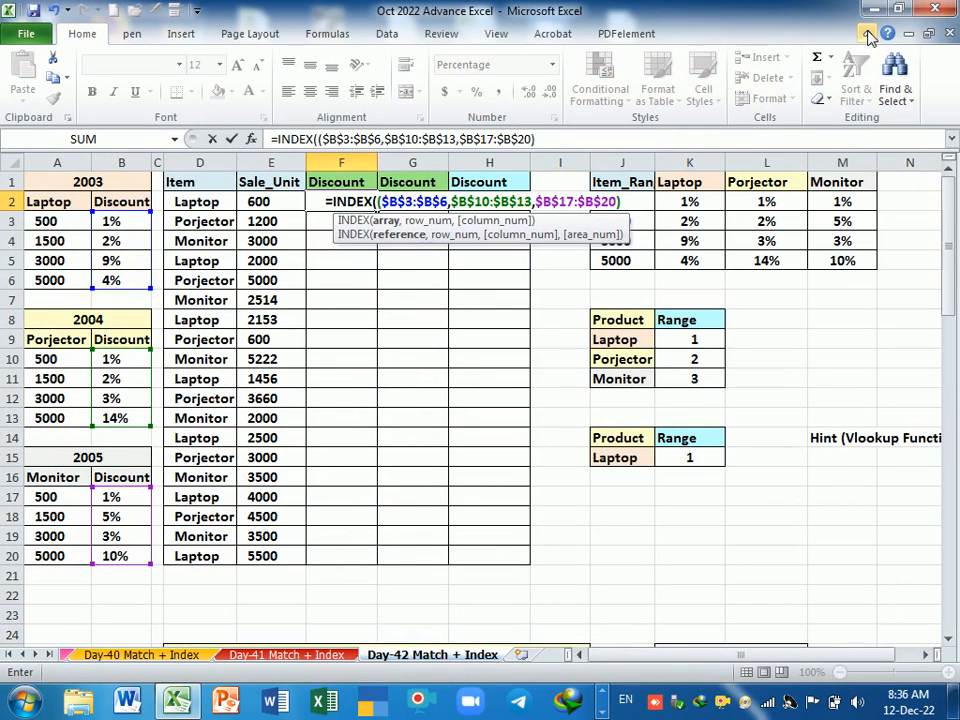
text(,)
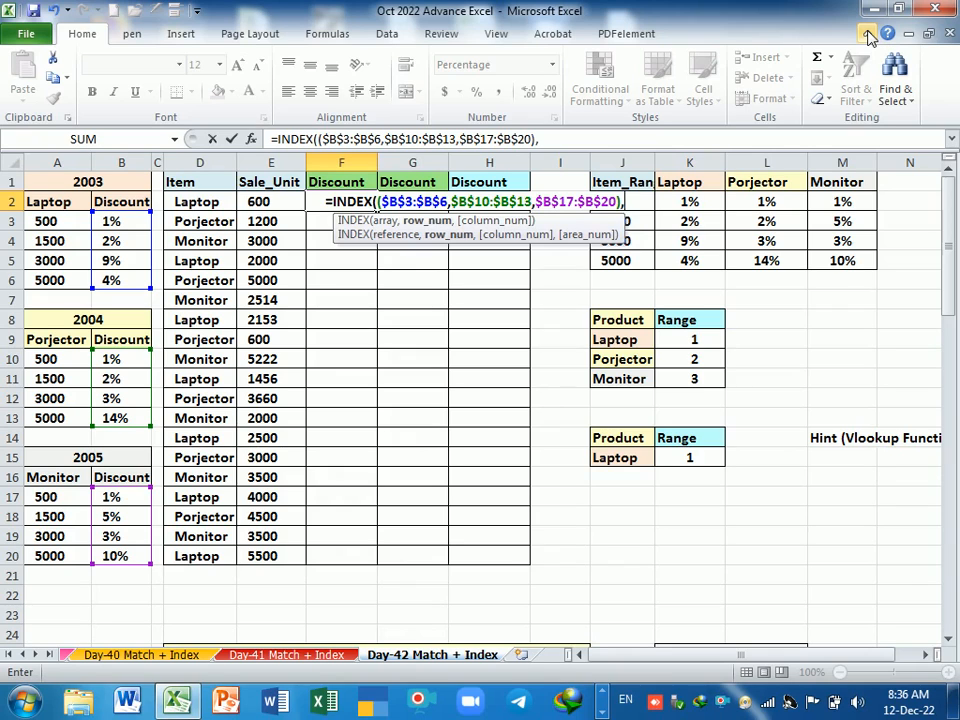
Enter MATCH(E2,$A$3:$A$6,1) as the row number of the INDEX formula in F2
text(,mat)
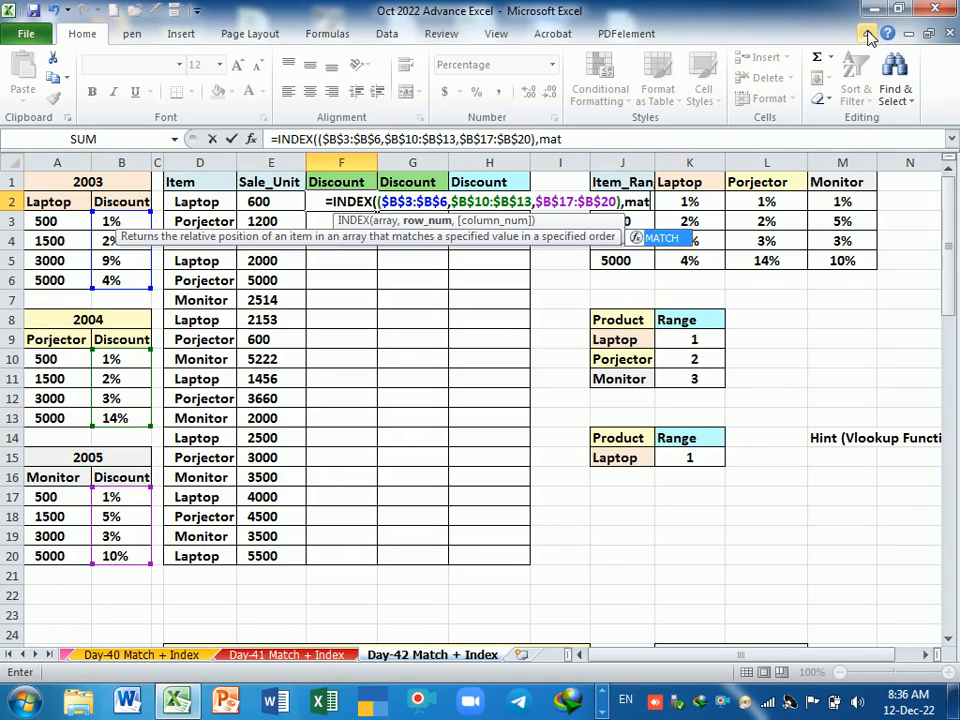
key(Tab)
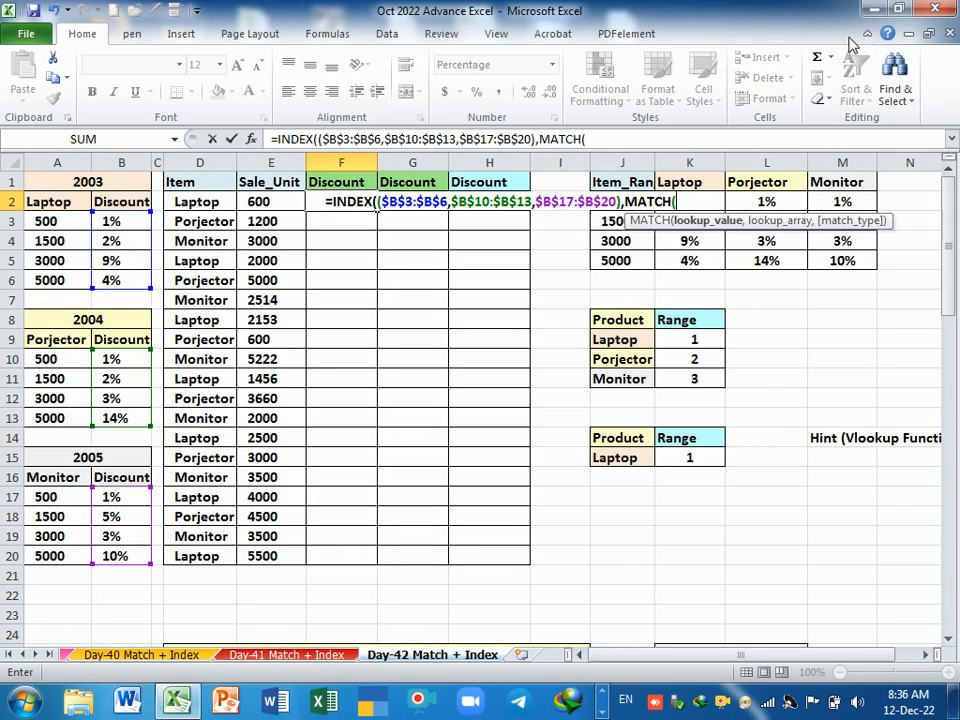
click(276, 207)
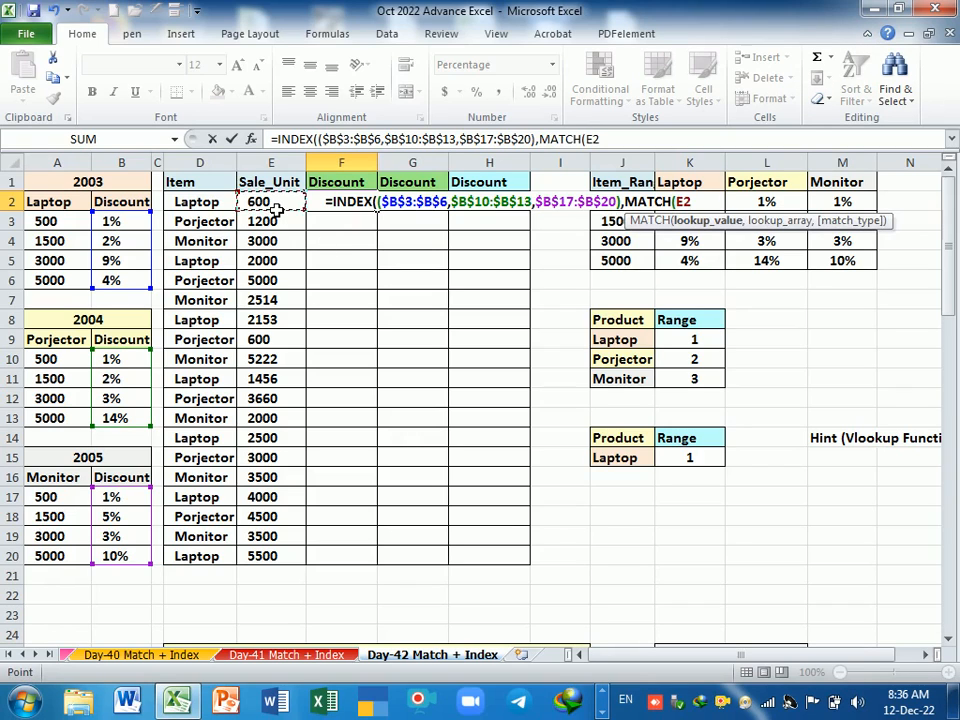
text(,)
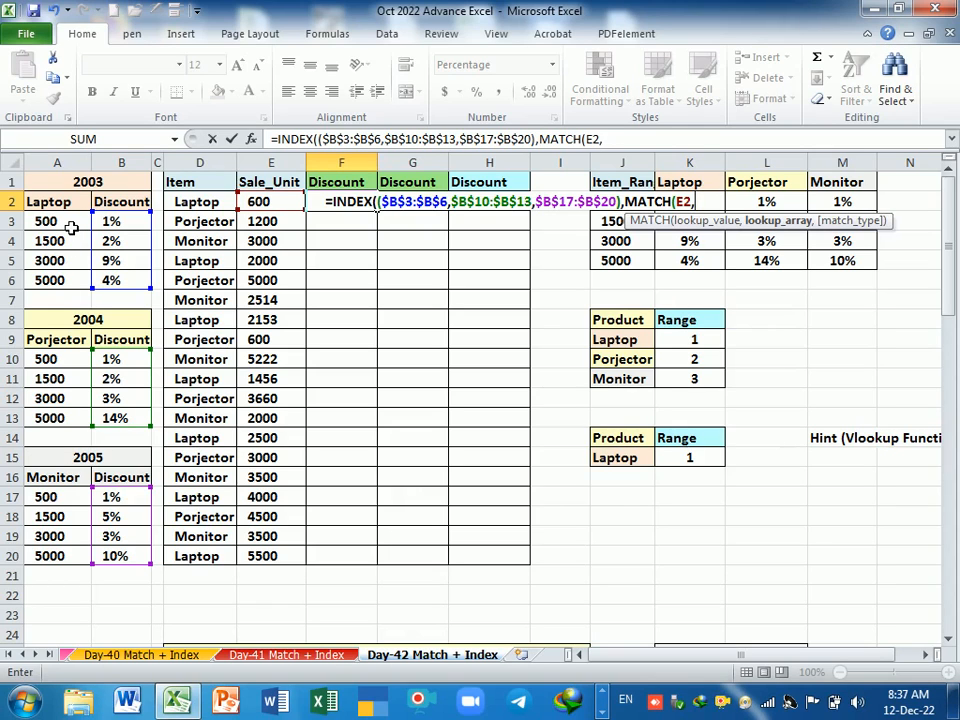
drag(72, 228, 79, 281)
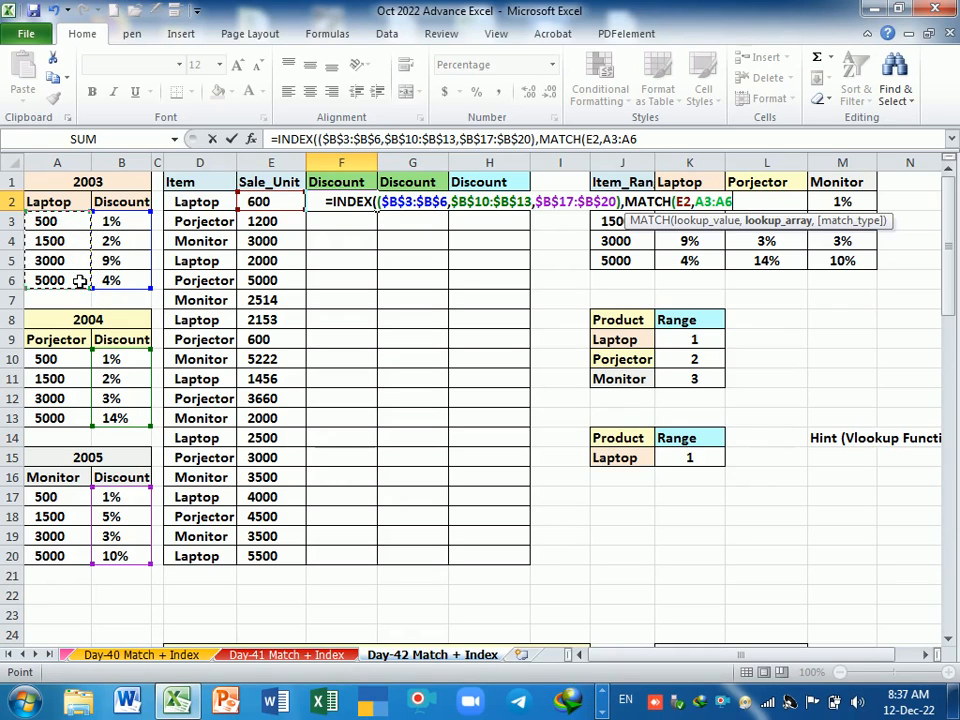
key(F4)
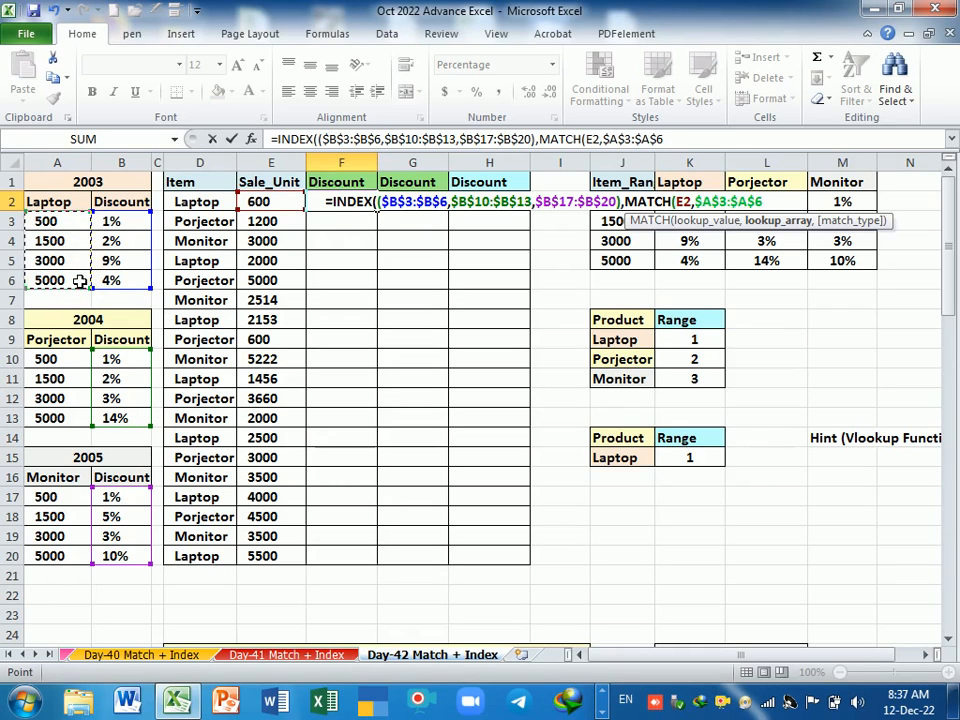
text(,)
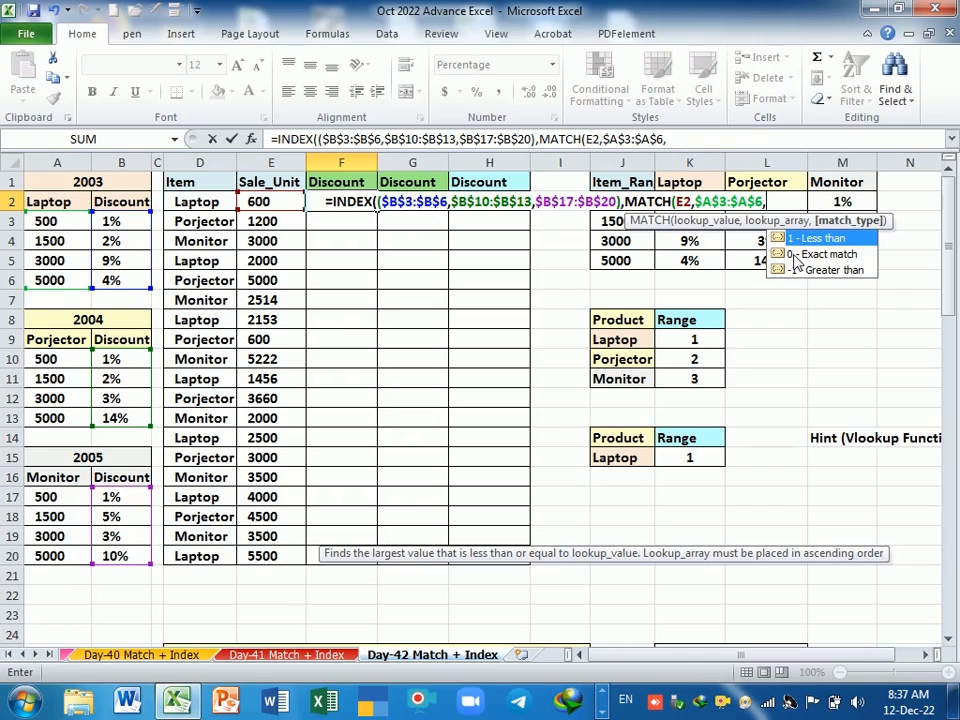
text(1)
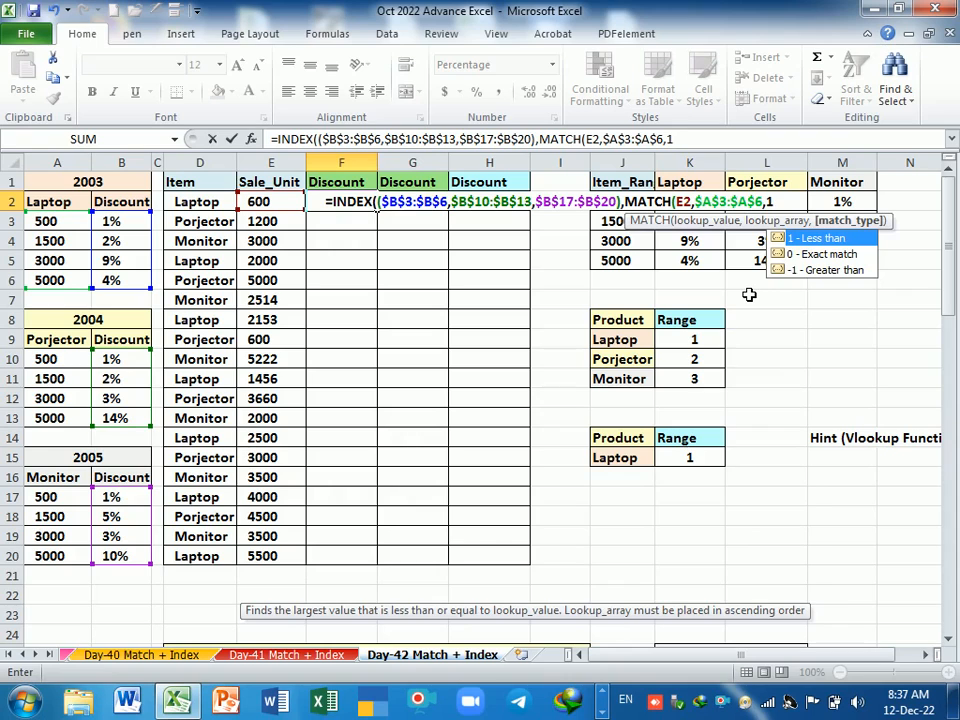
text())
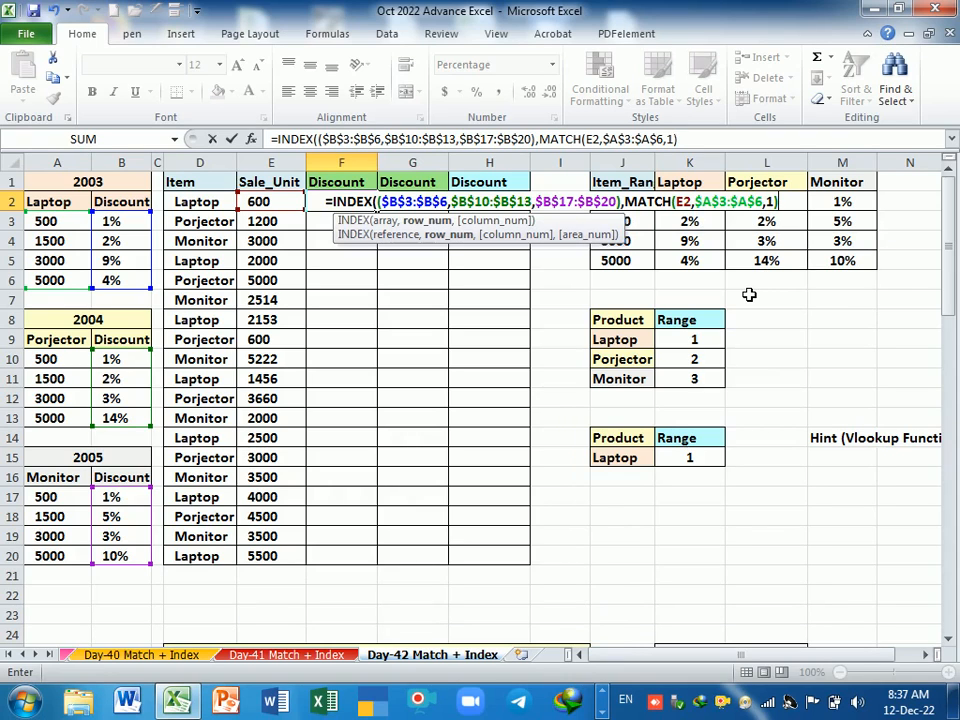
Leave the column number blank, set the area number to 1, and complete the INDEX formula in F2
text(,)
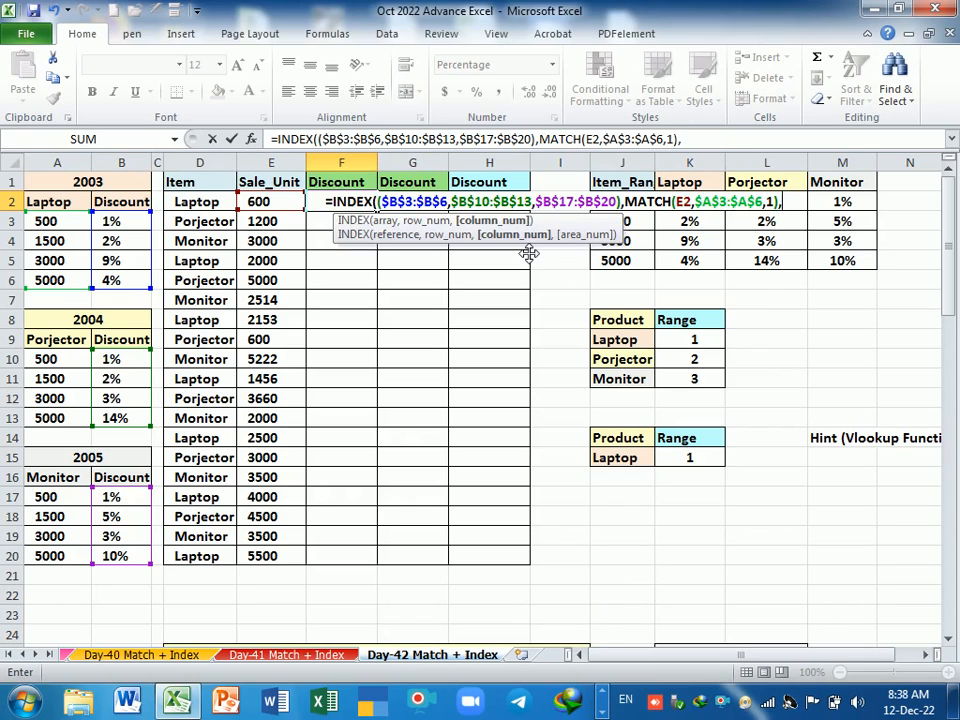
text(,)
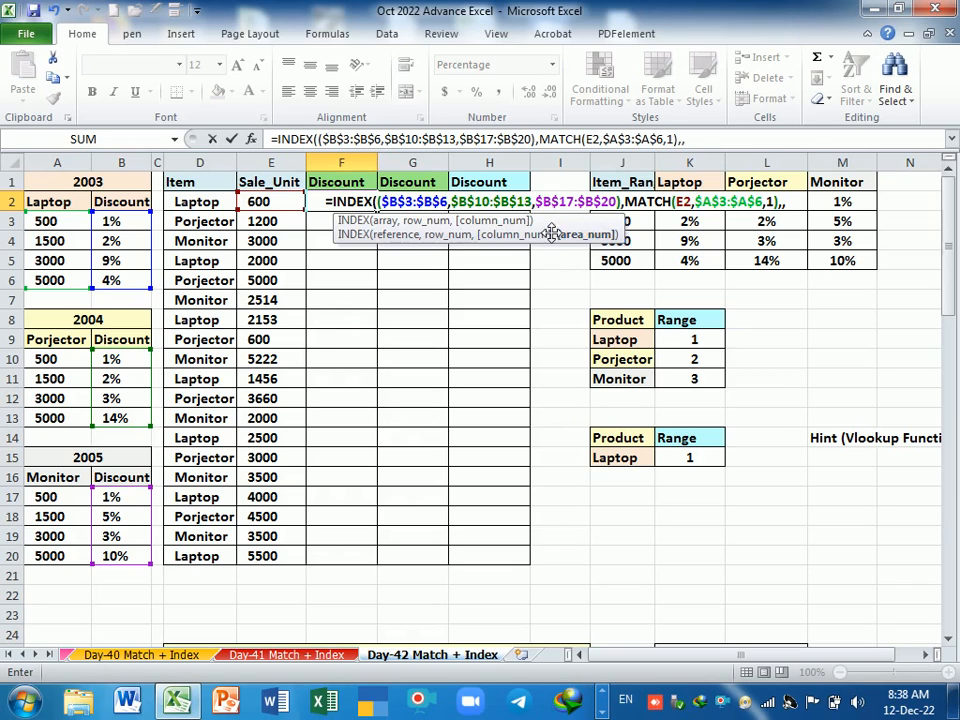
drag(553, 232, 560, 606)
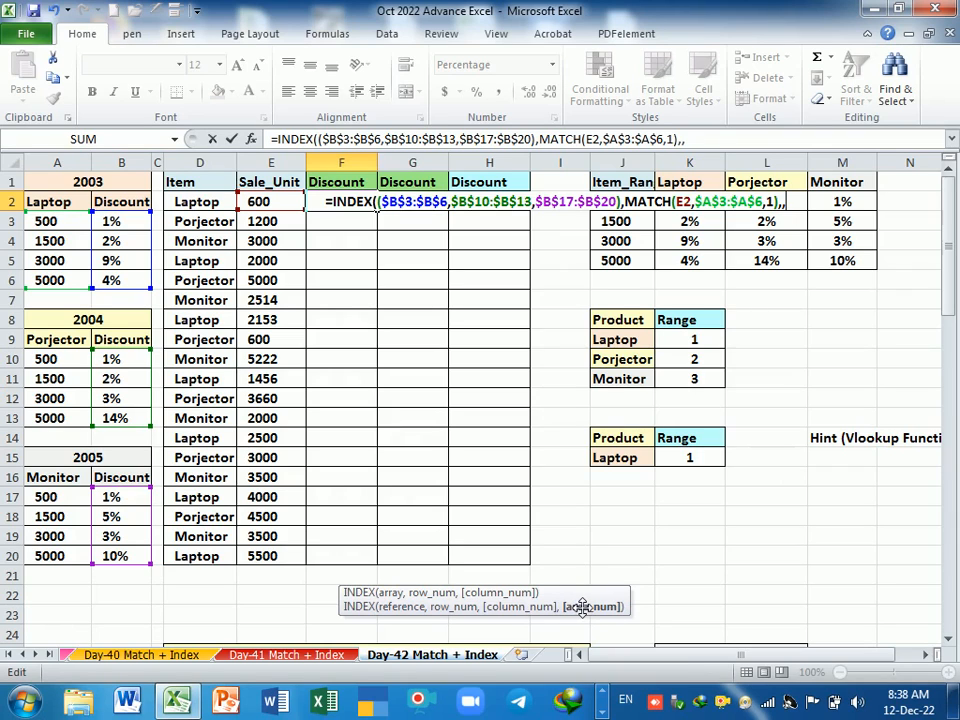
text(1)
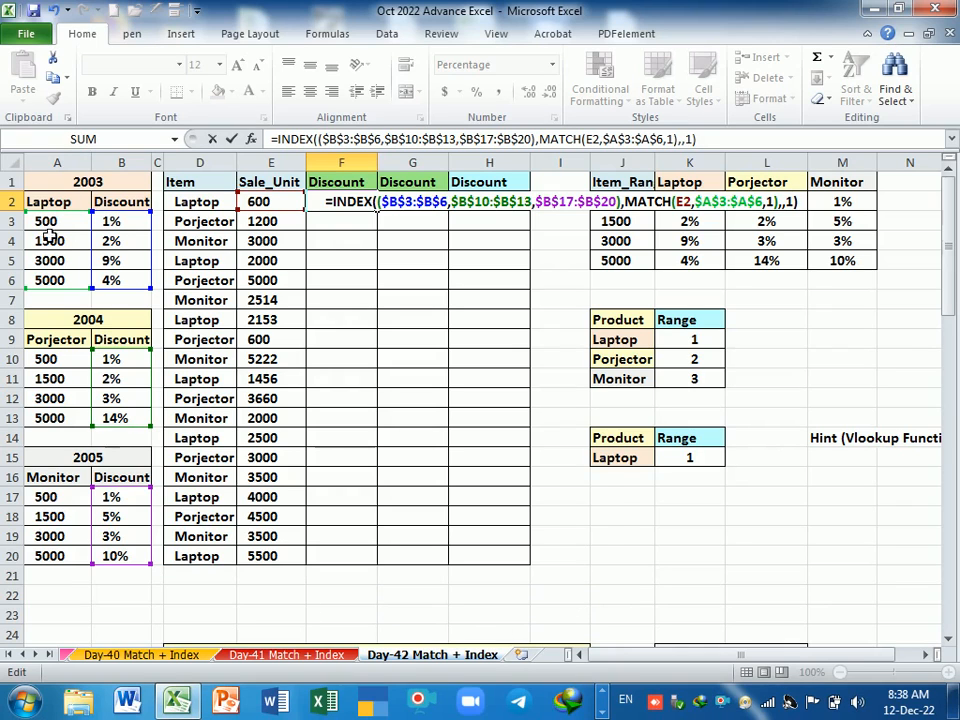
key(Return)
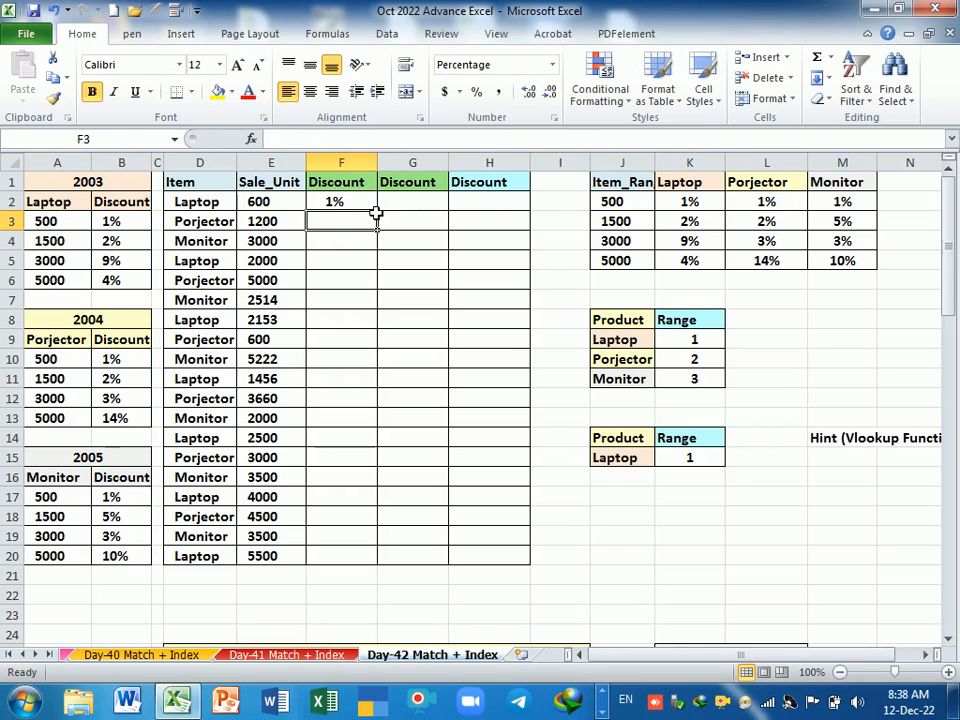
key(Up)
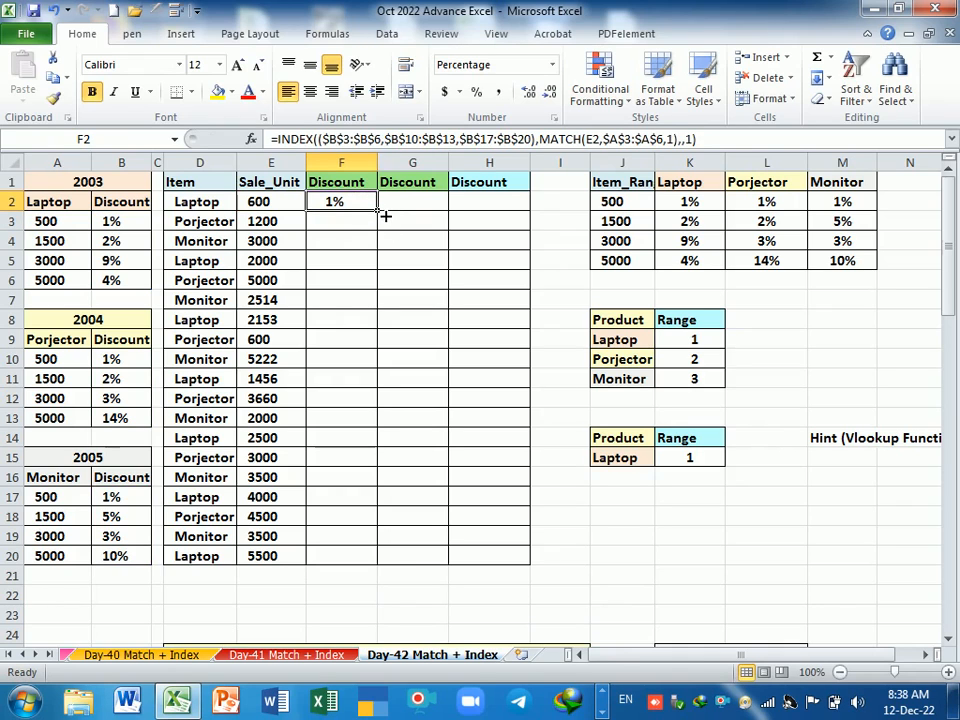
Copy the INDEX formula from F2 down the first Discount column through F20
drag(385, 216, 386, 565)
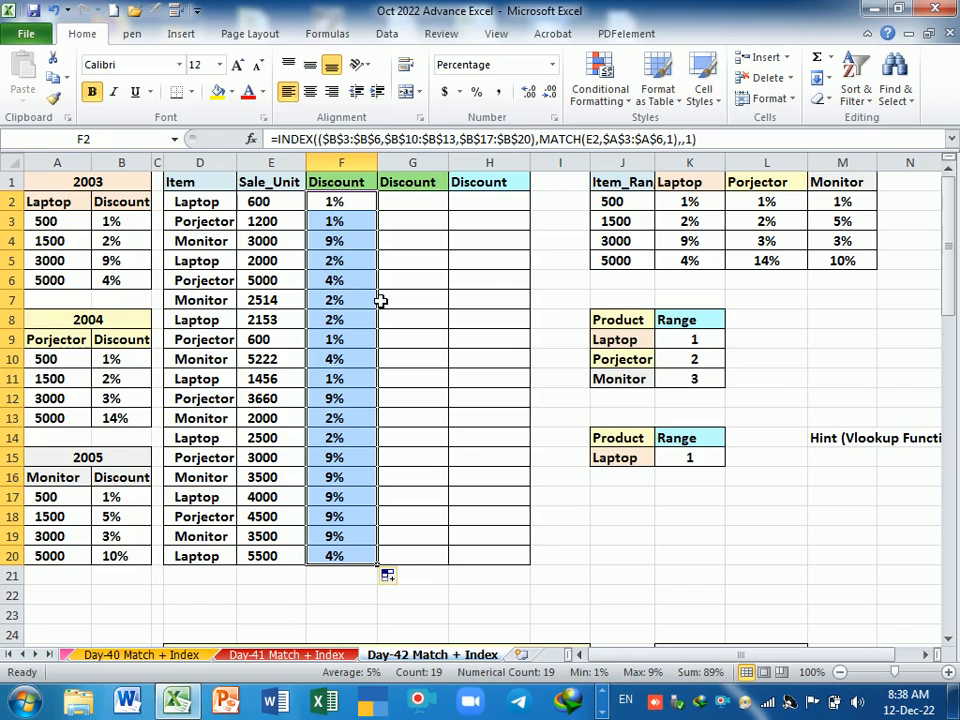
key(alt+Tab)
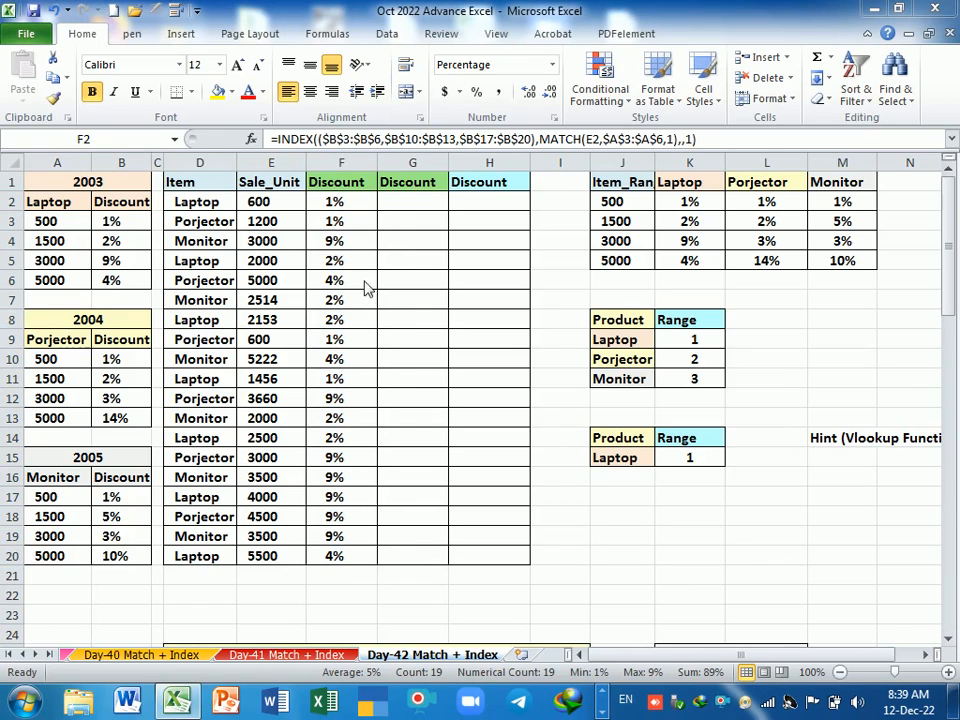
key(alt+Tab)
Change the area number in the F2 formula to 2 and copy the formula down through F20
key(F2)
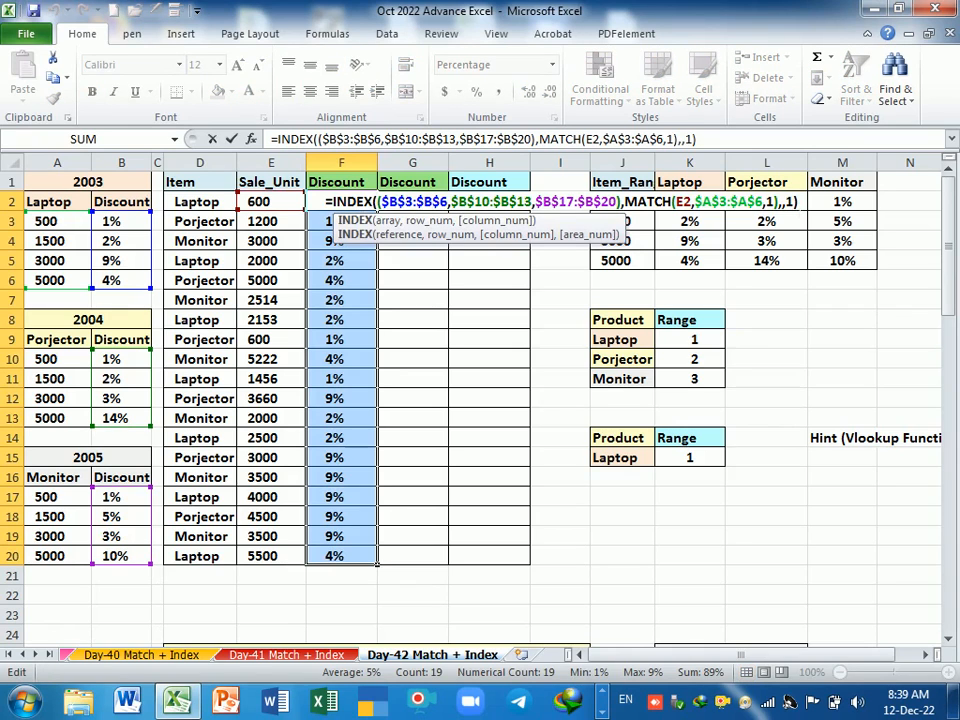
key(Left)
key(BackSpace)
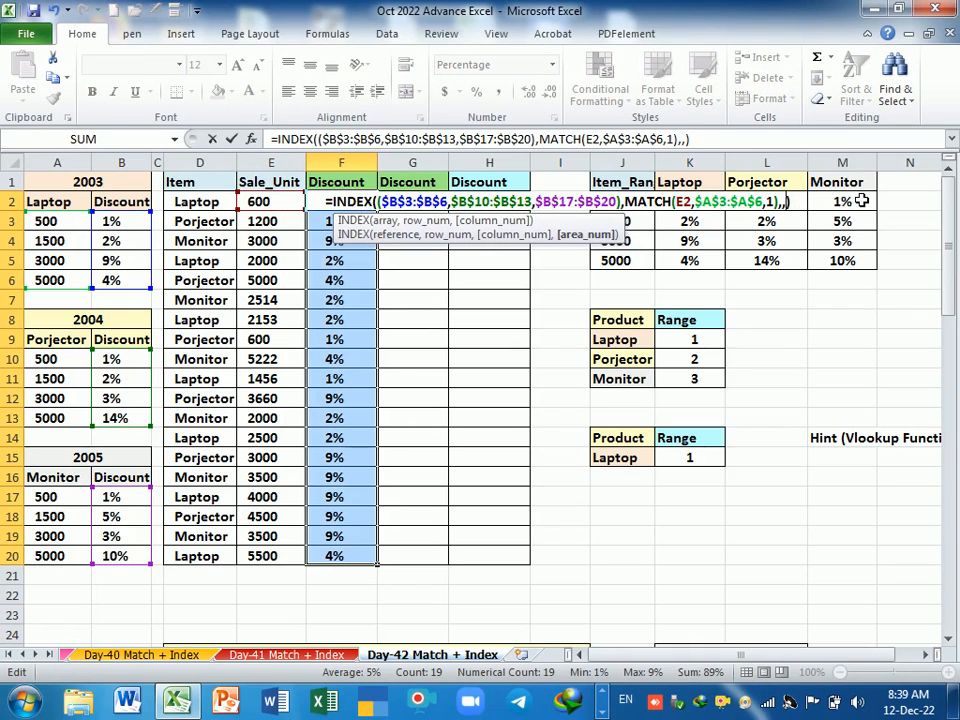
text(2)
key(Return)
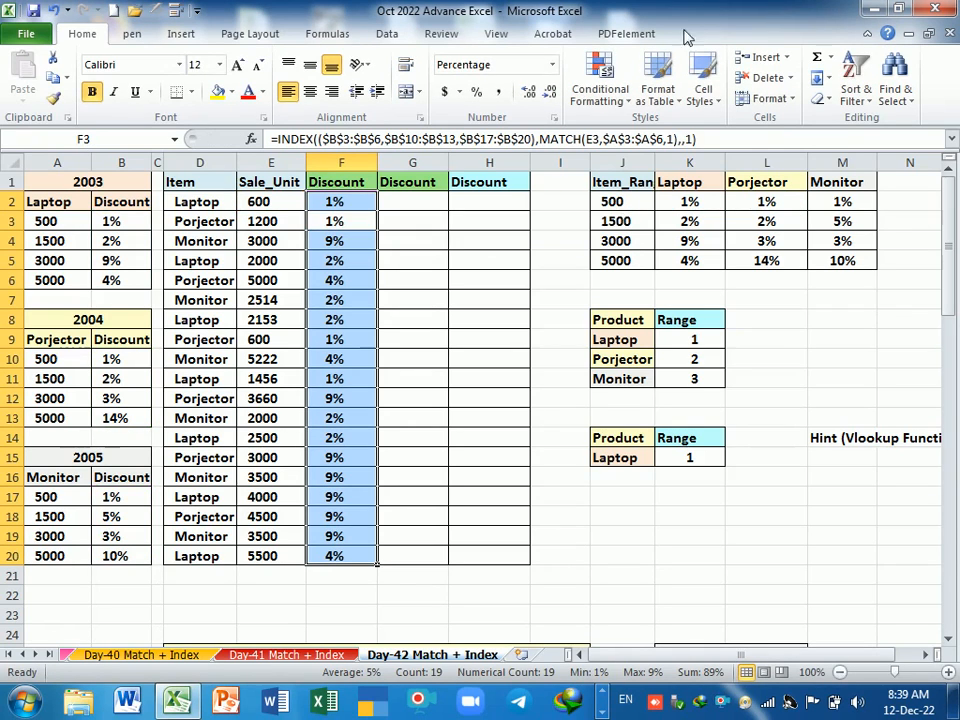
click(349, 203)
drag(386, 217, 380, 572)
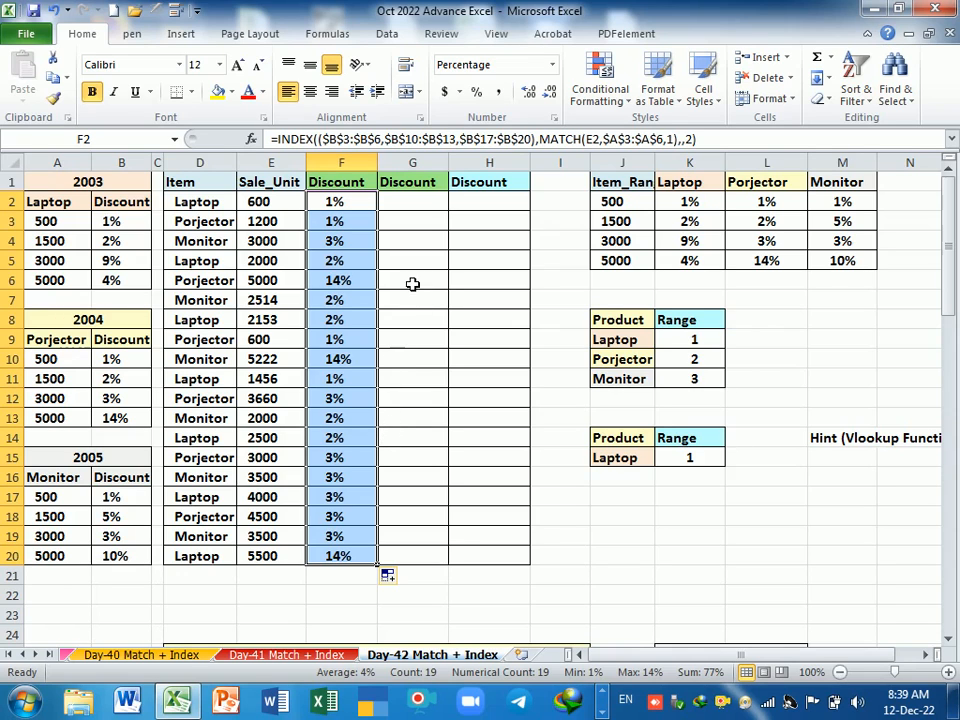
Start an INDEX formula in G2 with the absolute Laptop discount range $B$3:$B$6 as the first area of a bracketed reference
click(430, 207)
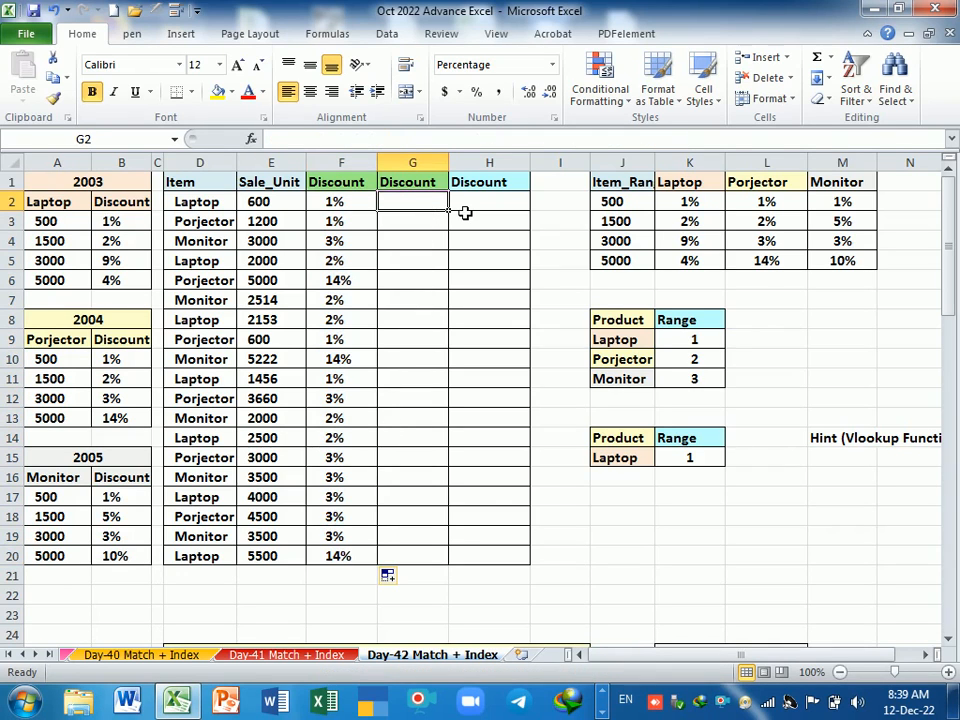
text(=in)
key(Tab)
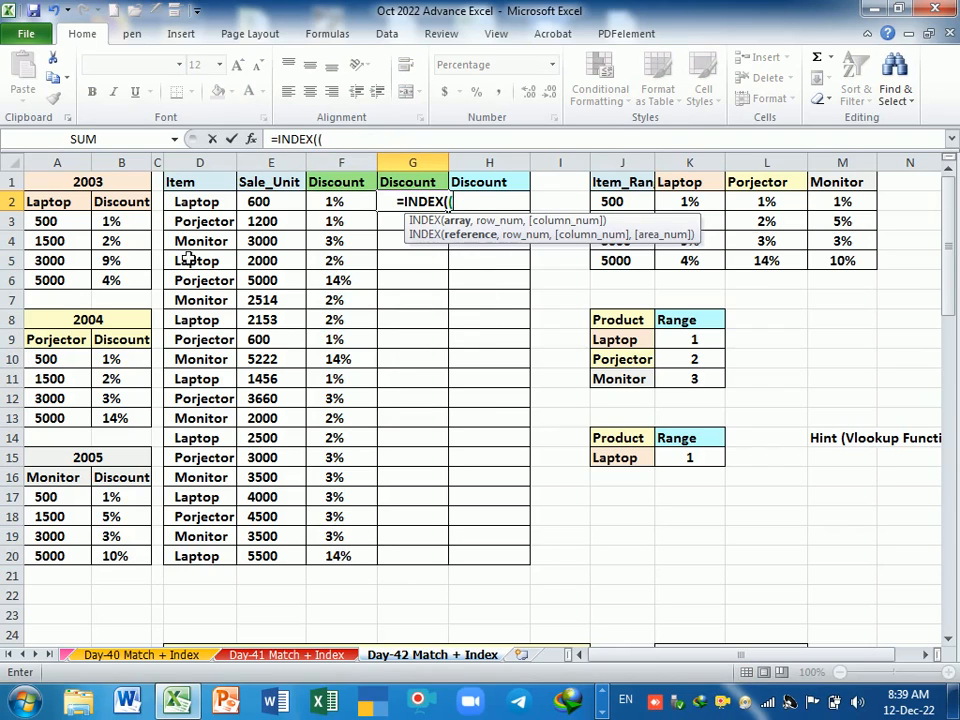
drag(120, 229, 135, 281)
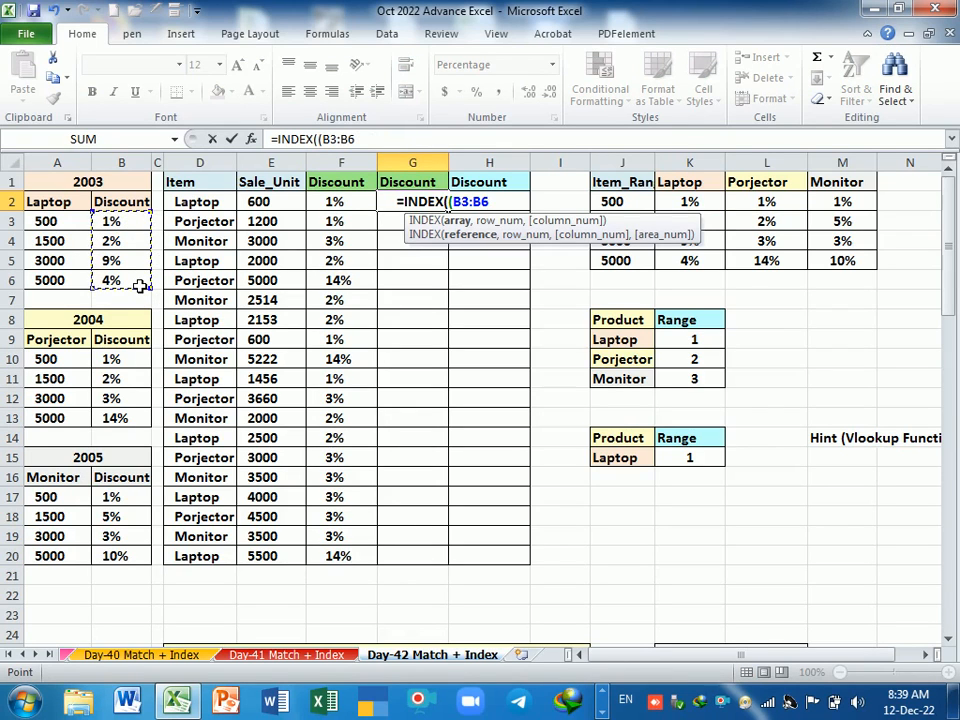
key(F4)
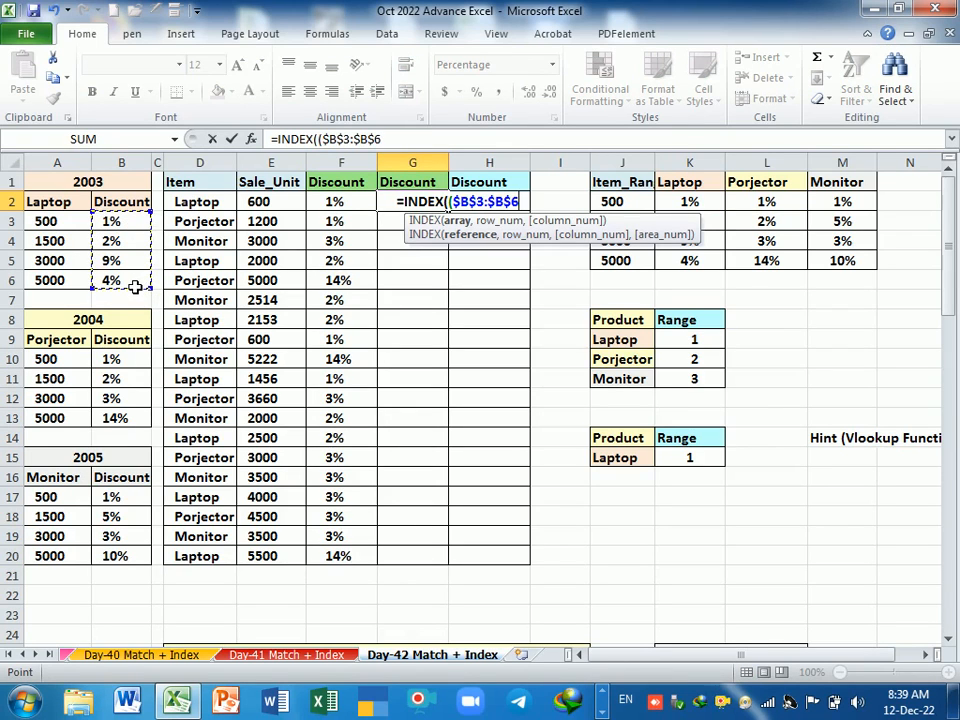
Add the absolute Porjector range $B$10:$B$13 and Monitor range $B$17:$B$20 as further areas of the G2 INDEX reference
text(,)
drag(133, 359, 138, 420)
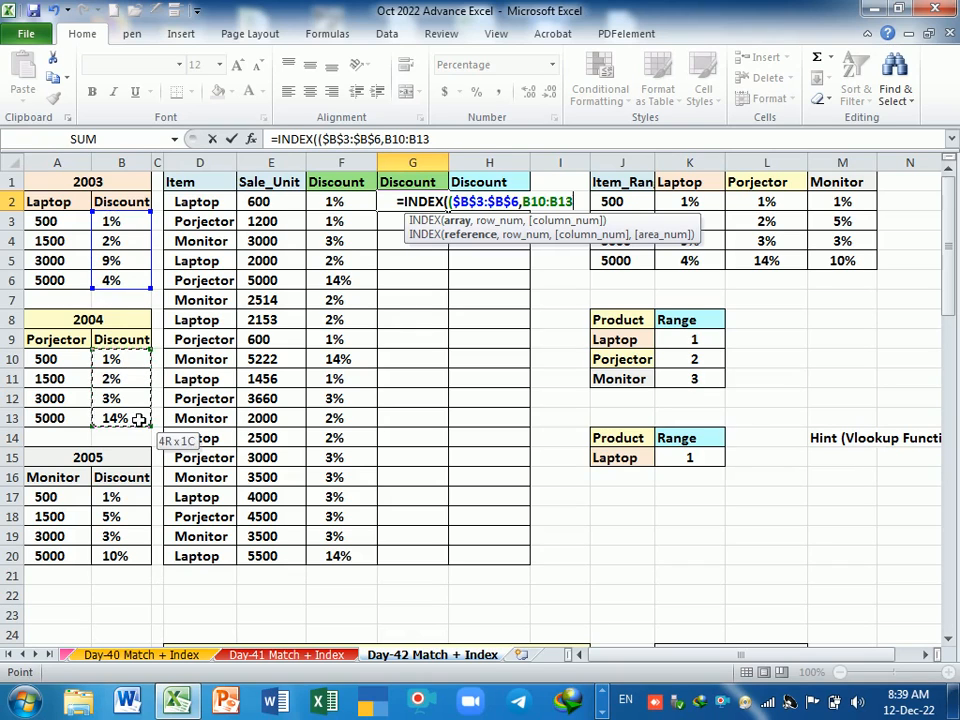
text(,)
drag(137, 498, 138, 561)
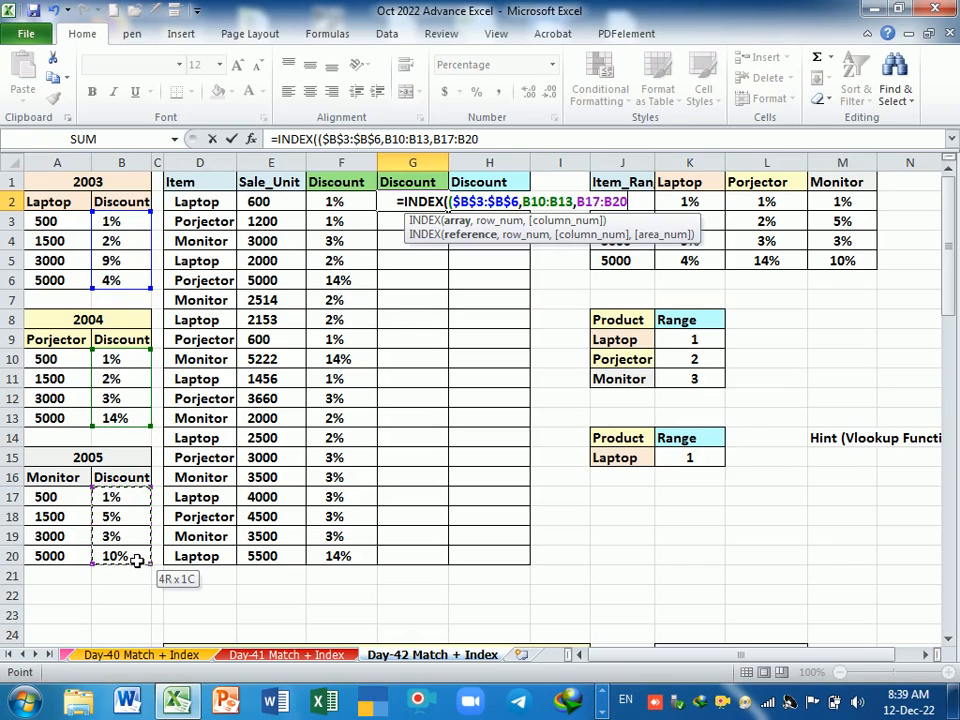
key(F4)
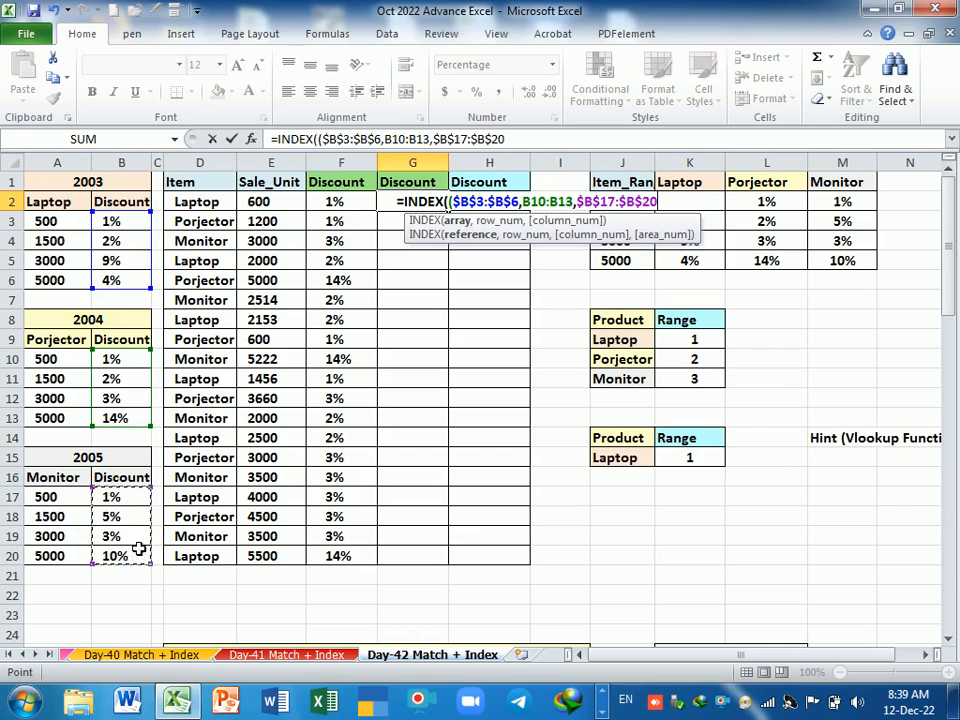
drag(531, 202, 560, 202)
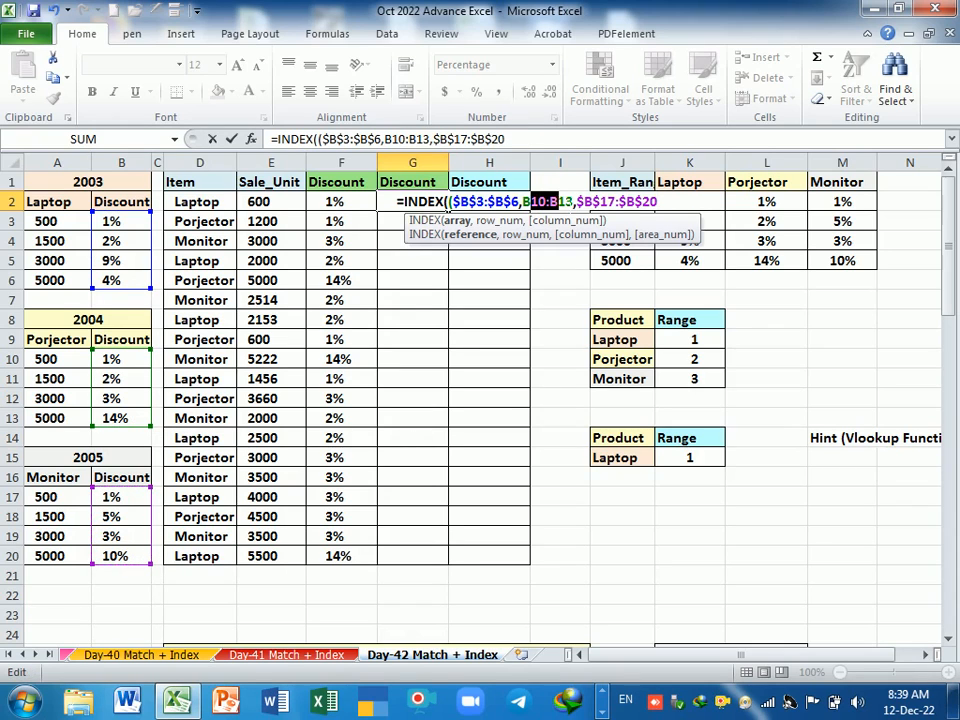
key(F4)
click(687, 203)
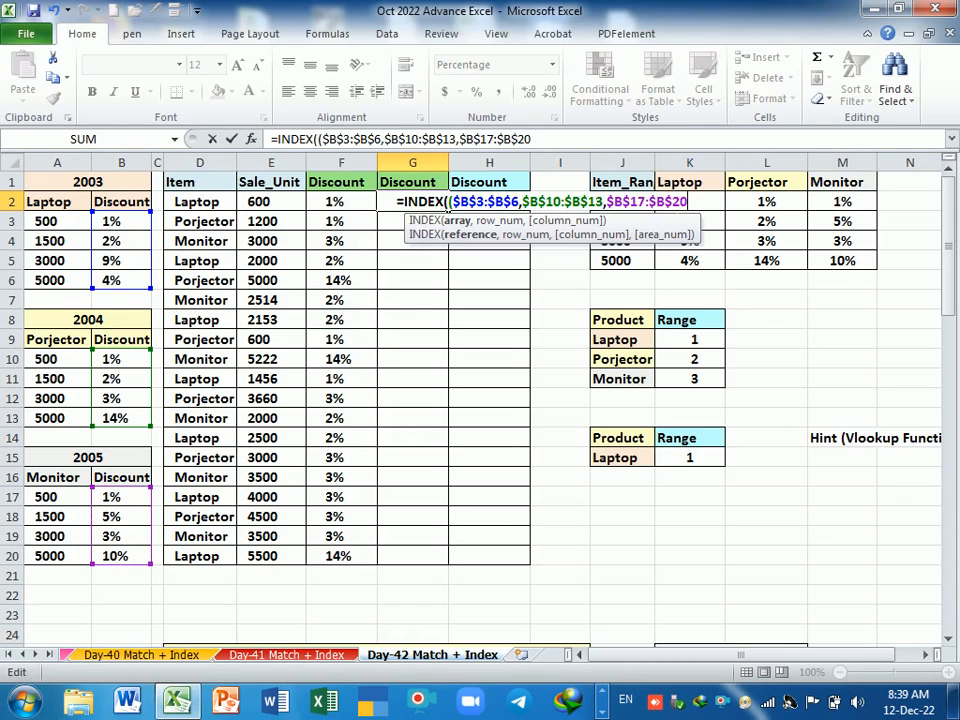
Close the bracketed reference in G2 and enter MATCH(E2,$A$3:$A$6,1) as the row number
text(),ma)
key(Tab)
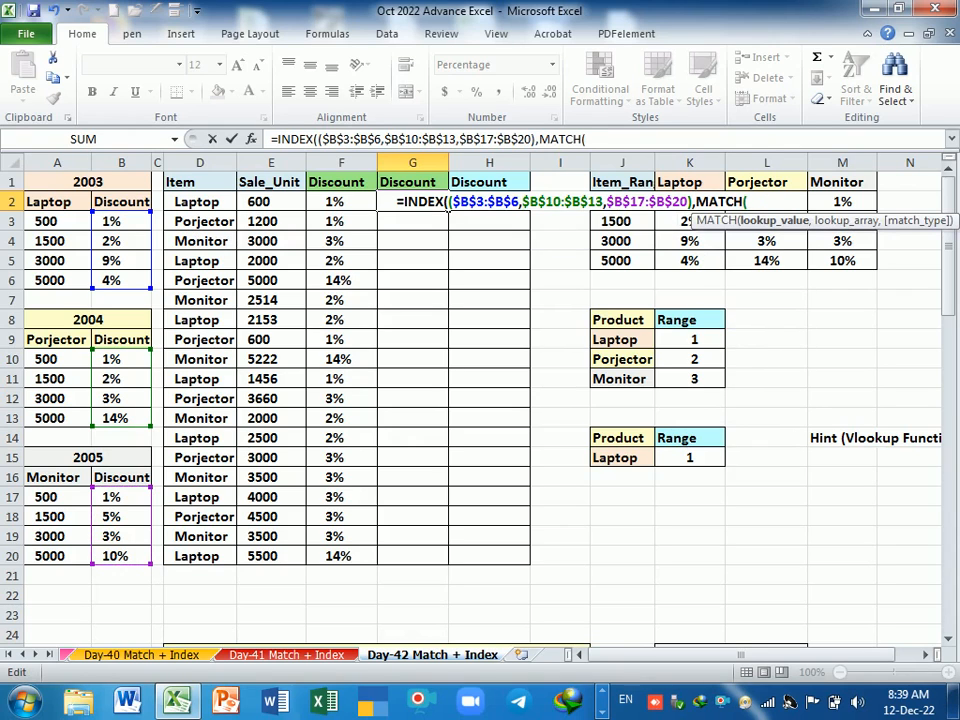
click(298, 207)
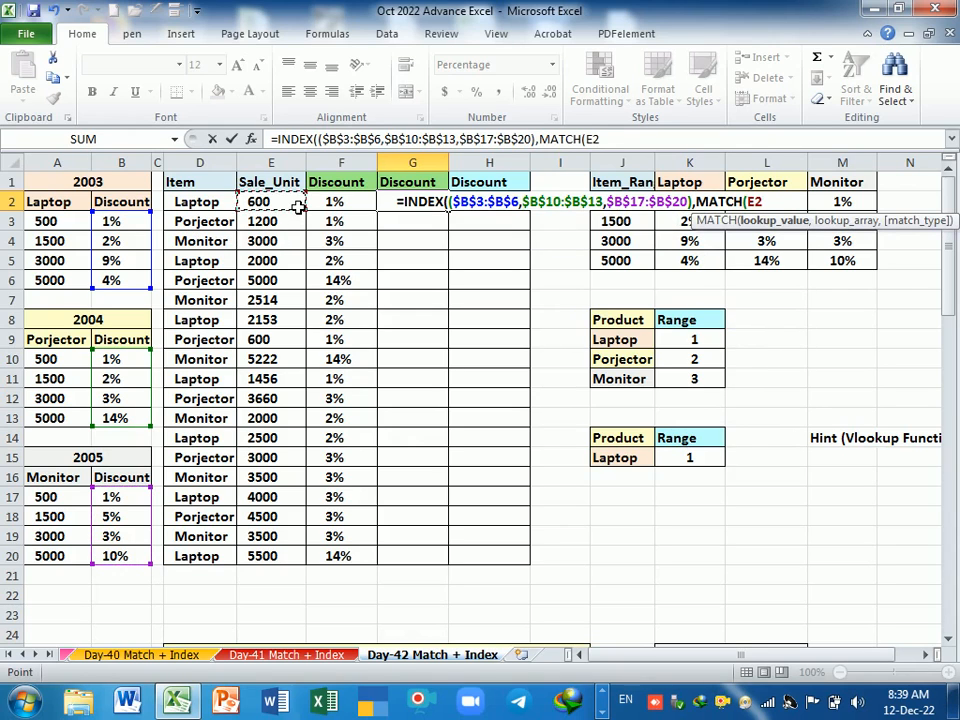
text(,)
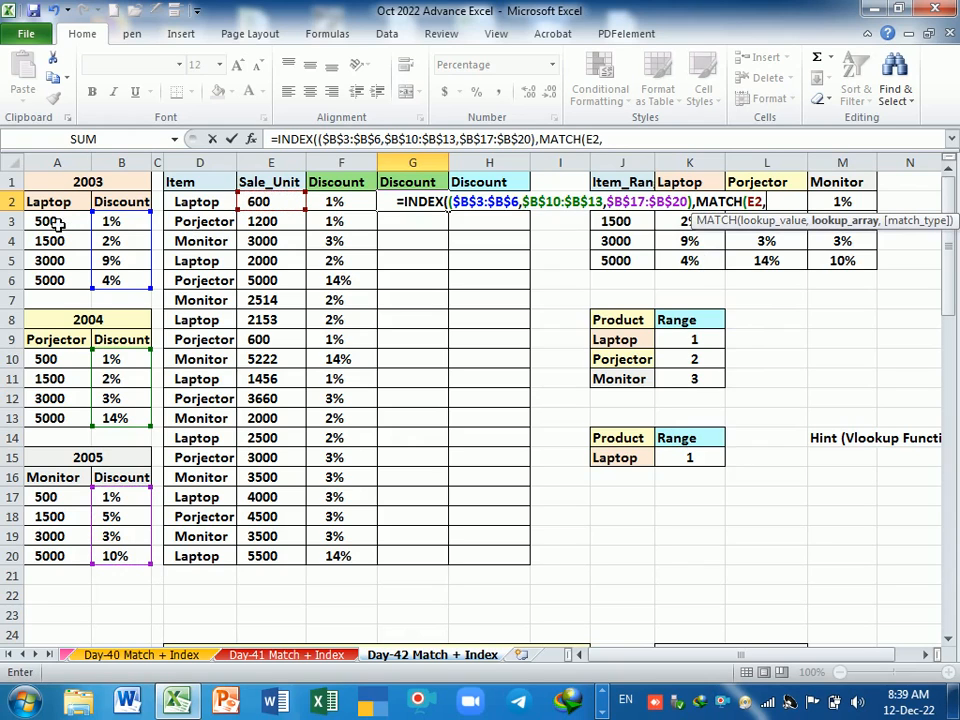
drag(56, 222, 70, 274)
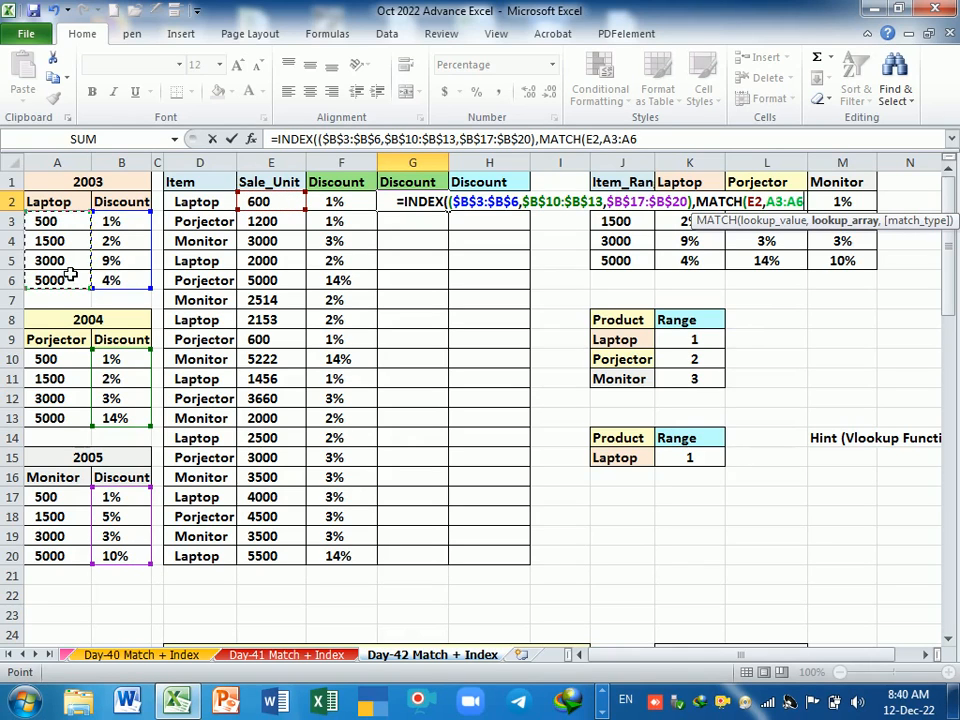
key(F4)
text(,)
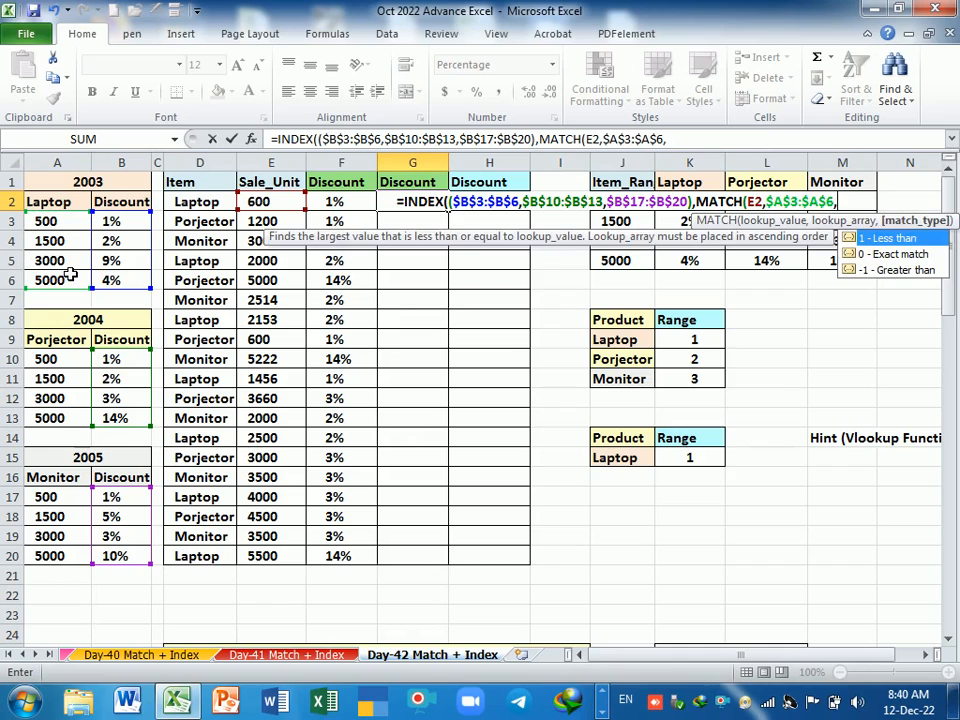
text(1),)
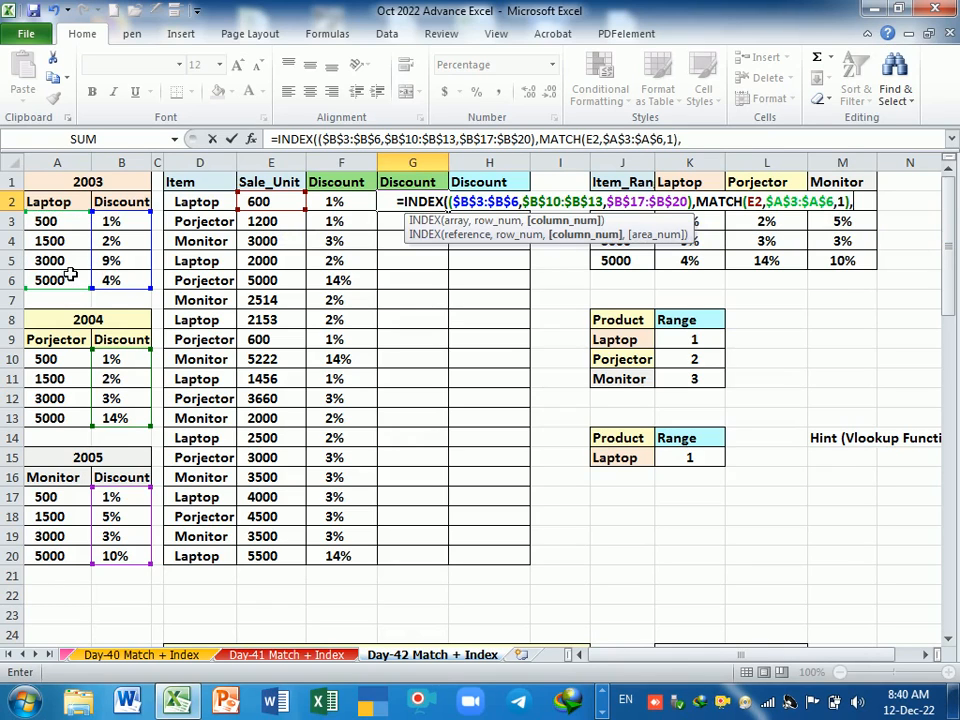
Leave the column number blank, enter MATCH(D2,$J$9:$J$11,0) as the area number, and complete the G2 formula
text(,)
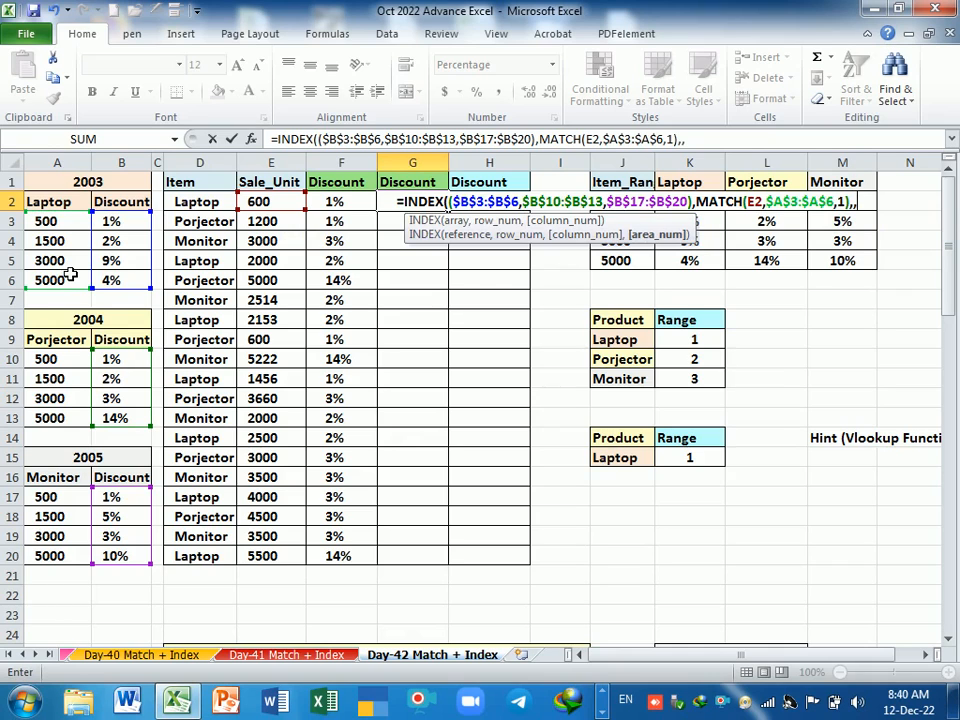
text(Mat)
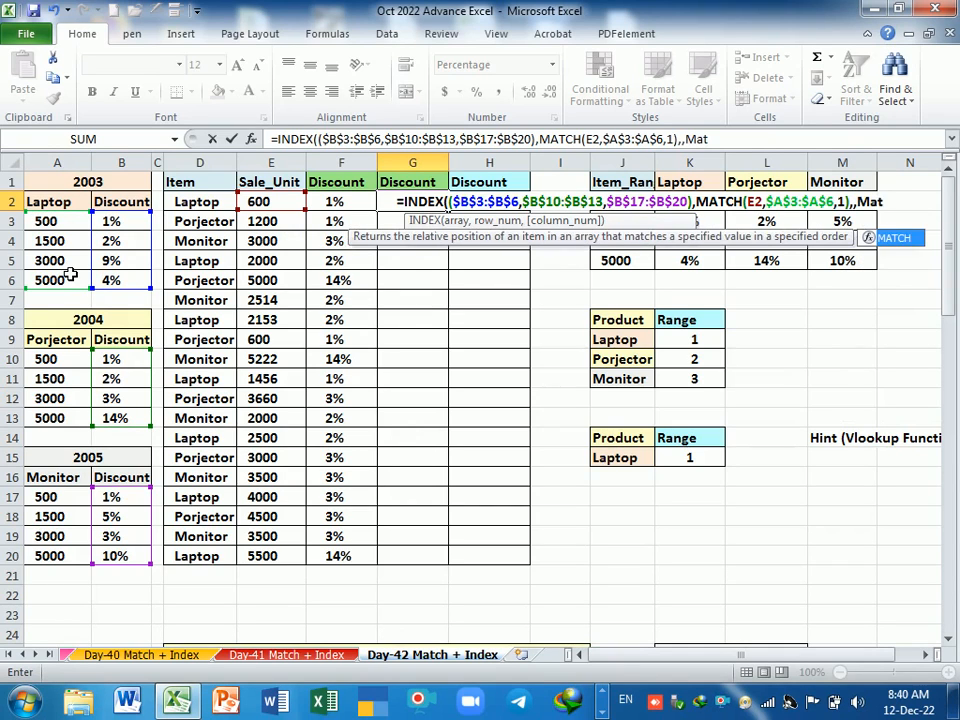
key(Tab)
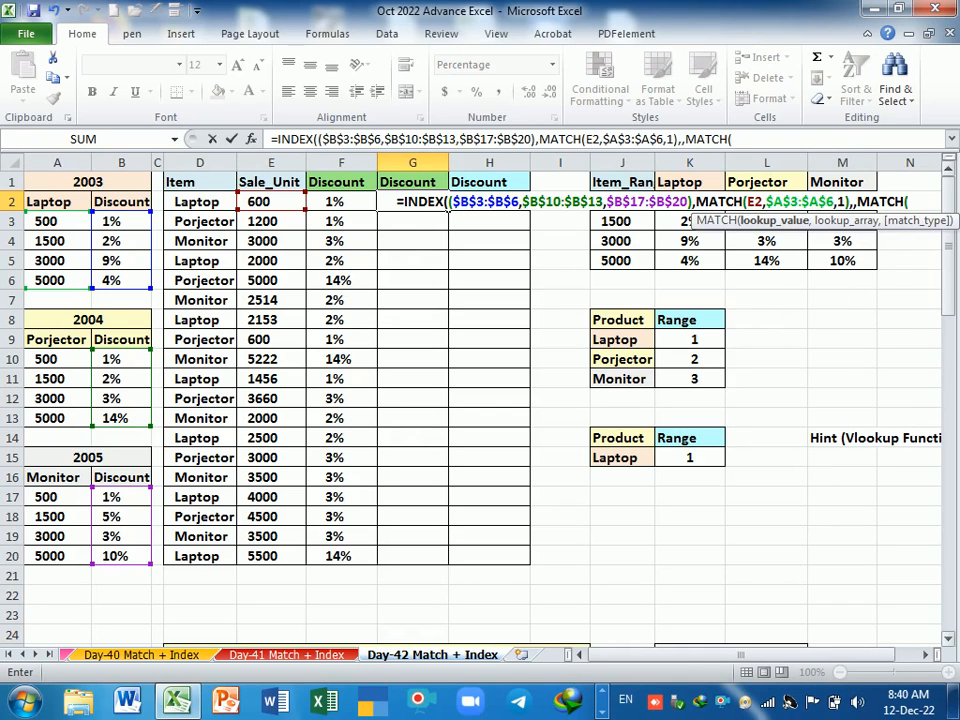
click(197, 206)
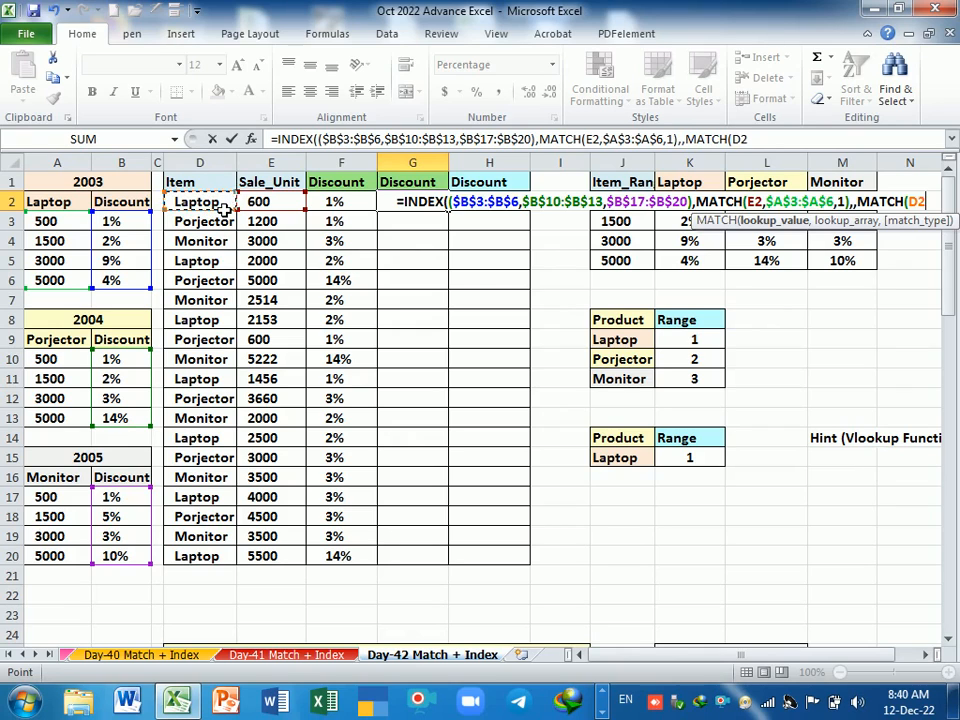
text(,)
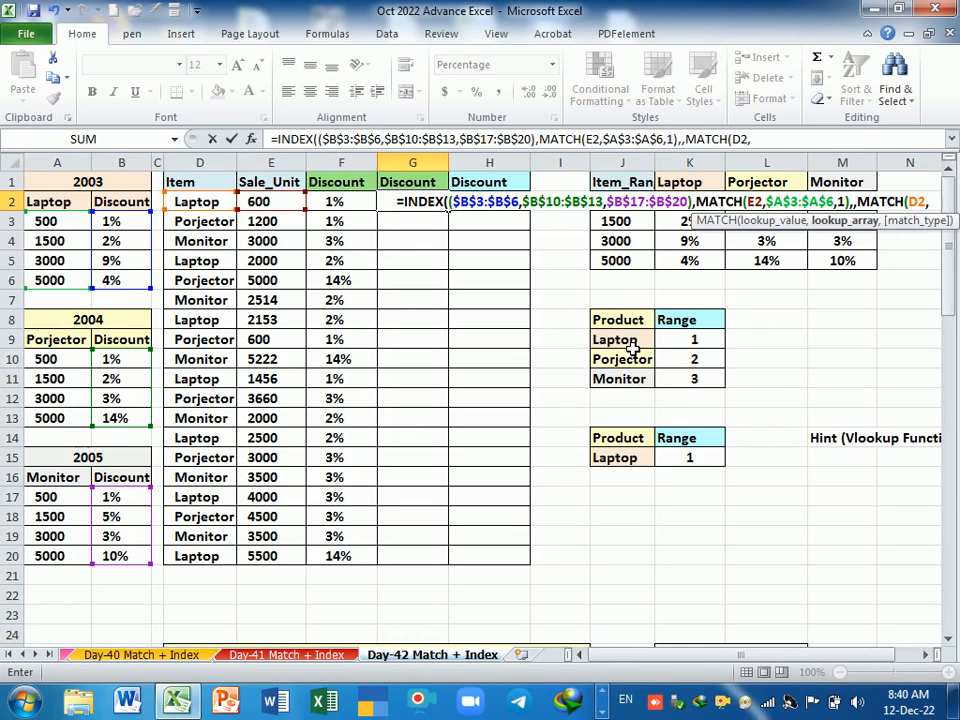
drag(632, 345, 637, 384)
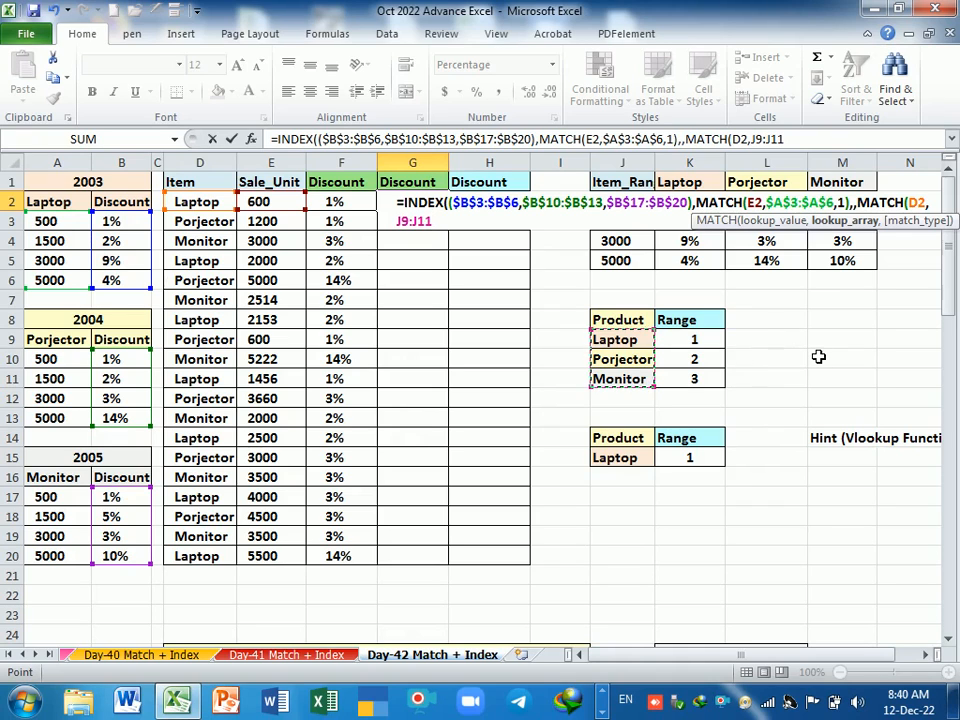
key(F4)
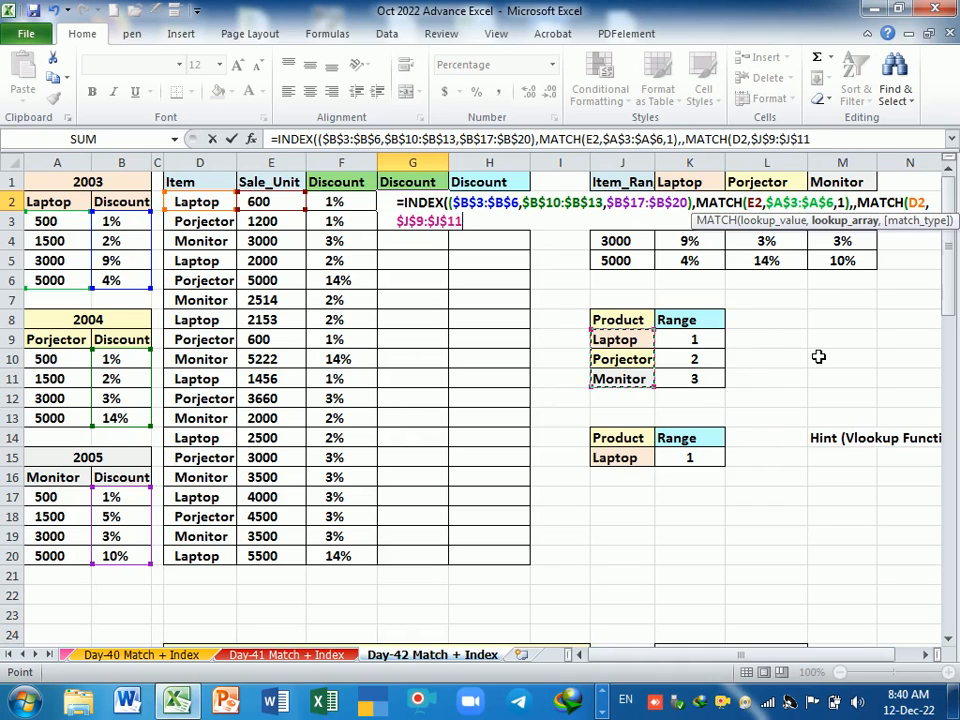
text(,0)
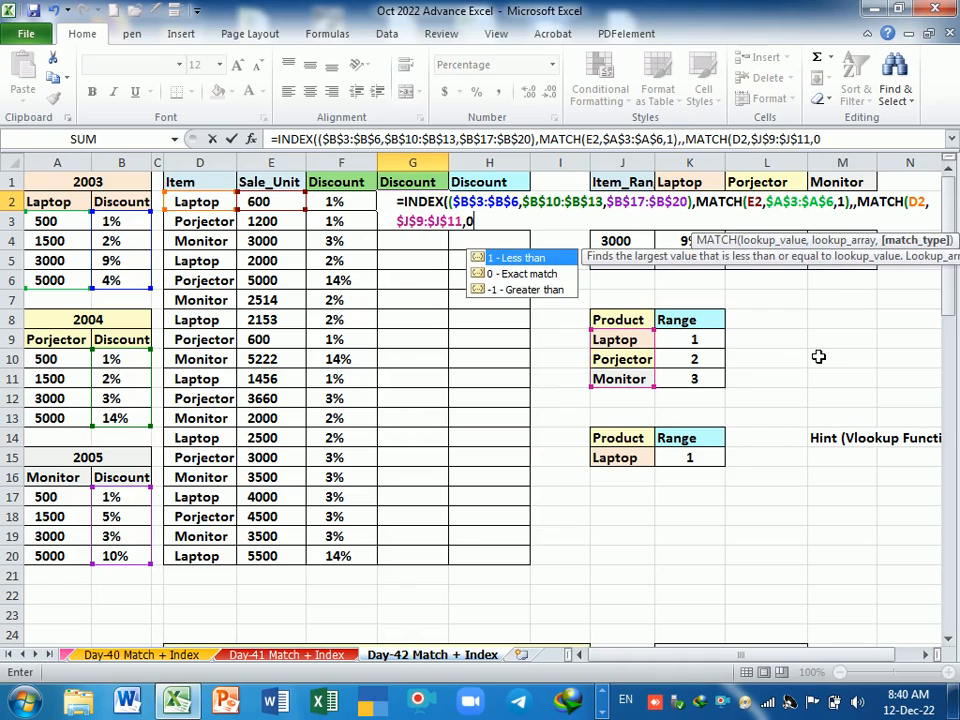
text()))
key(Return)
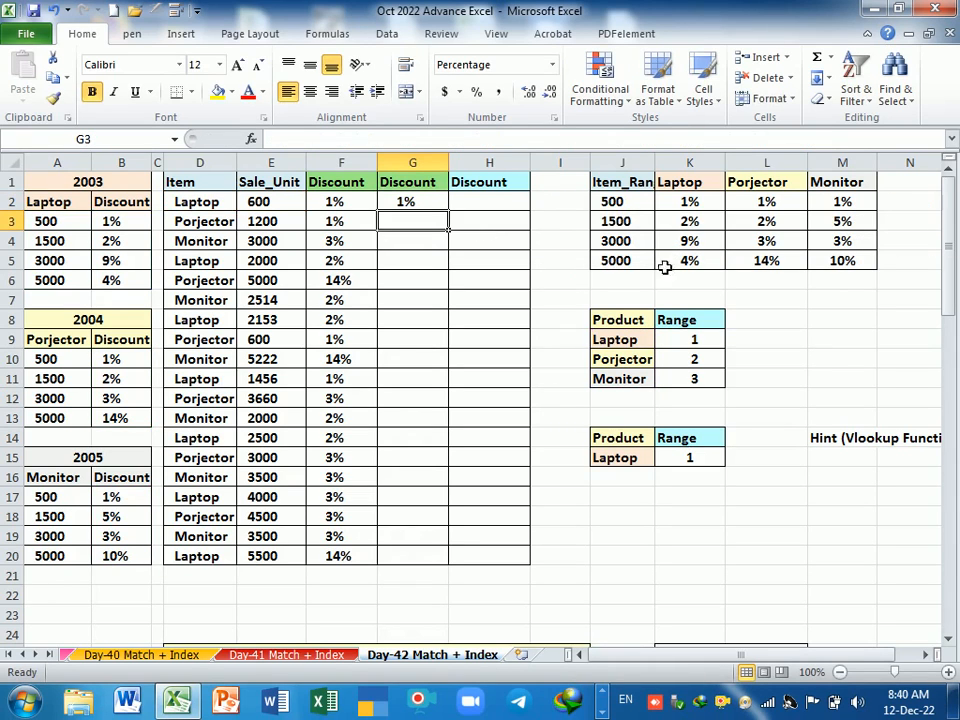
Copy the G2 formula down through G20 and compare the Monitor discounts in G7 and F7
click(437, 208)
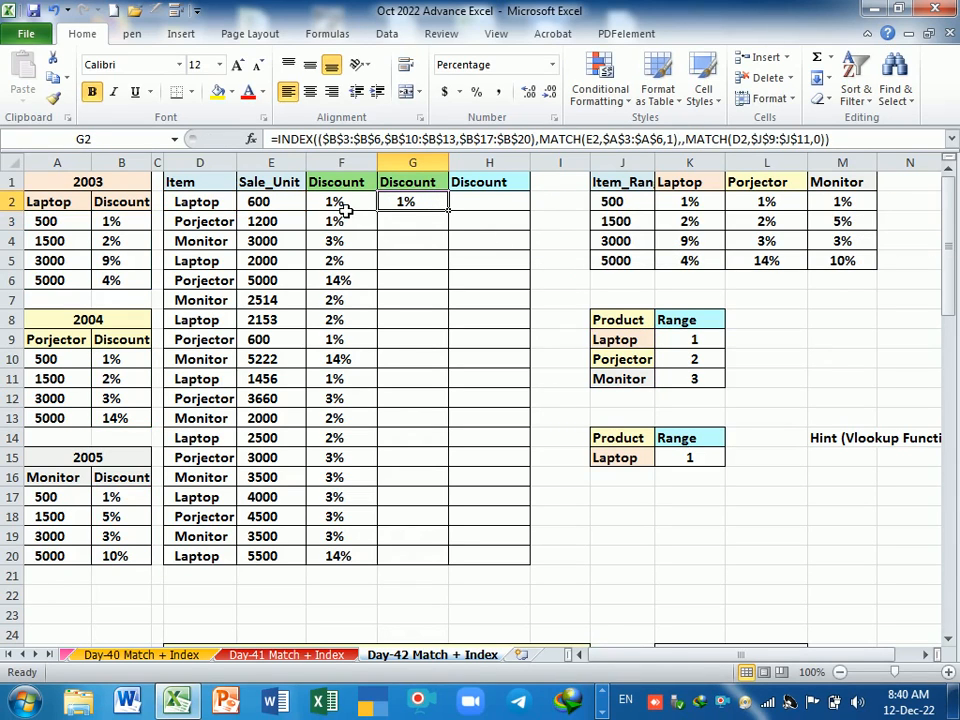
drag(333, 203, 338, 530)
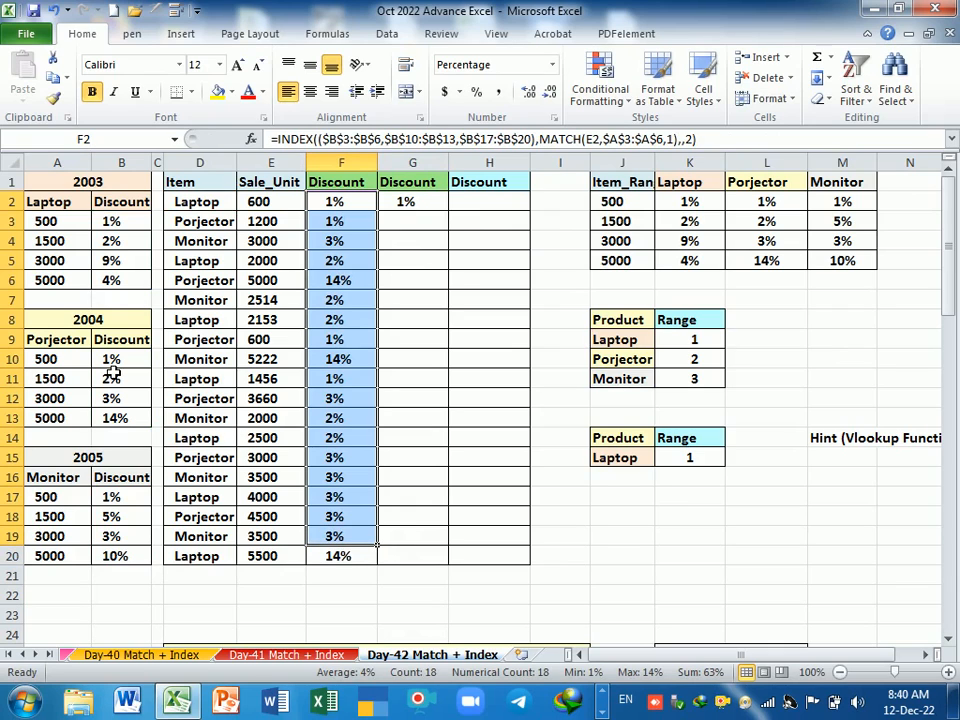
click(436, 205)
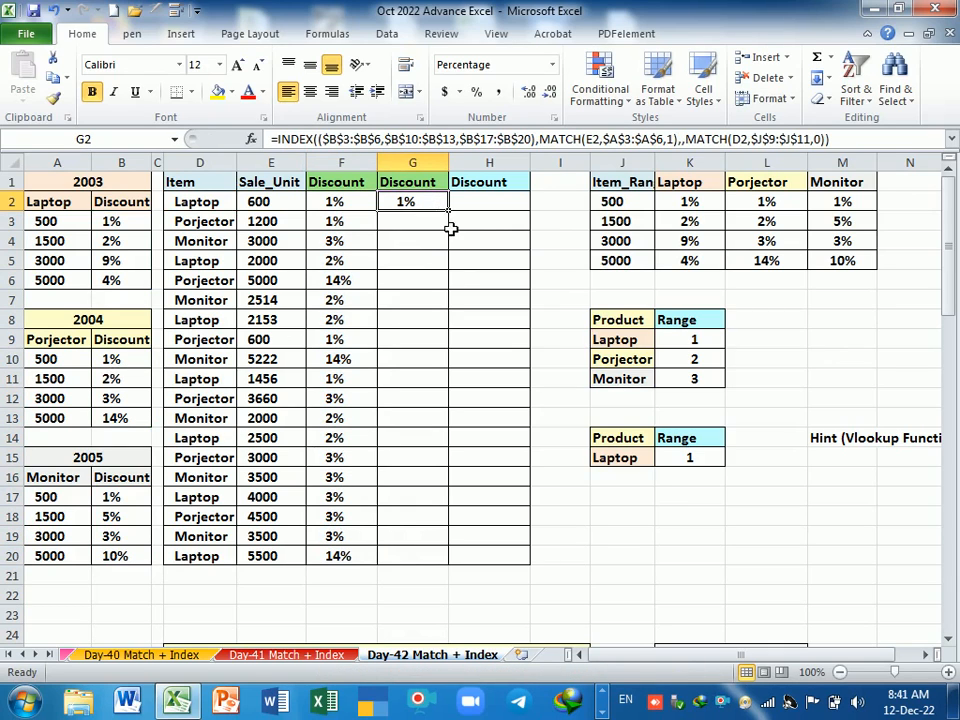
drag(449, 211, 447, 566)
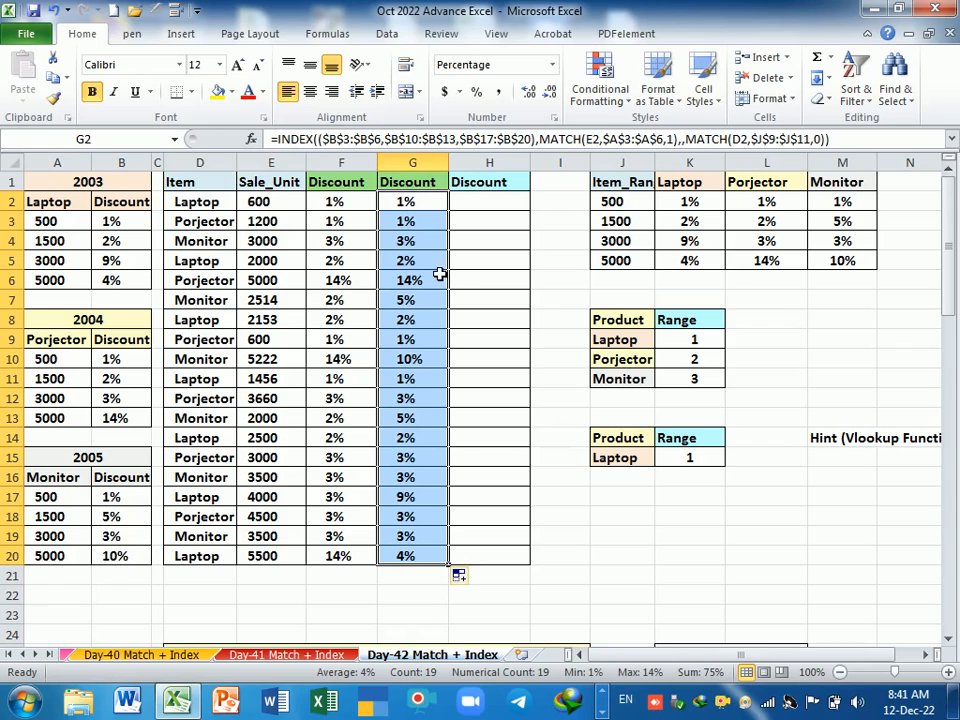
click(420, 303)
click(356, 303)
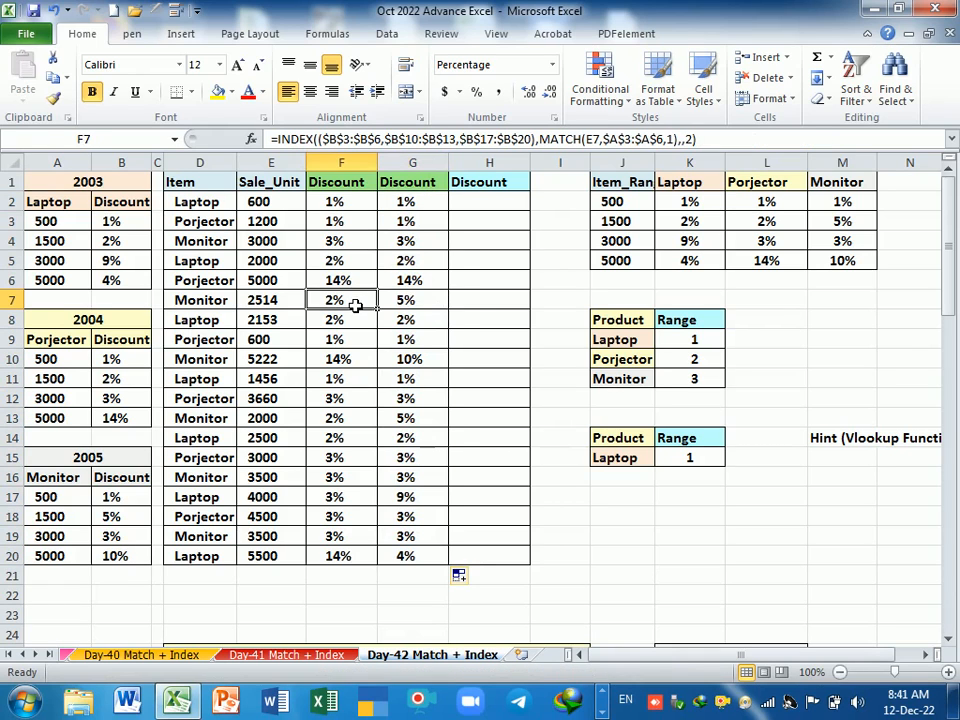
Check row 7's item, sale unit and G7 discount against the 3000 row of the 2005 Monitor table
click(425, 318)
click(426, 302)
click(197, 300)
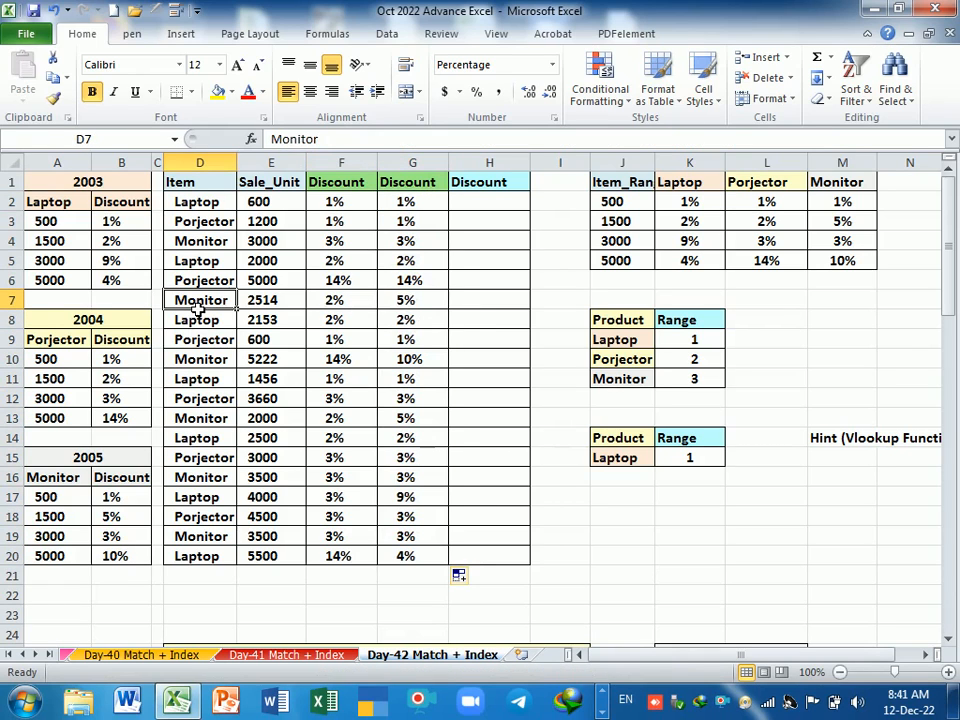
click(407, 305)
click(262, 306)
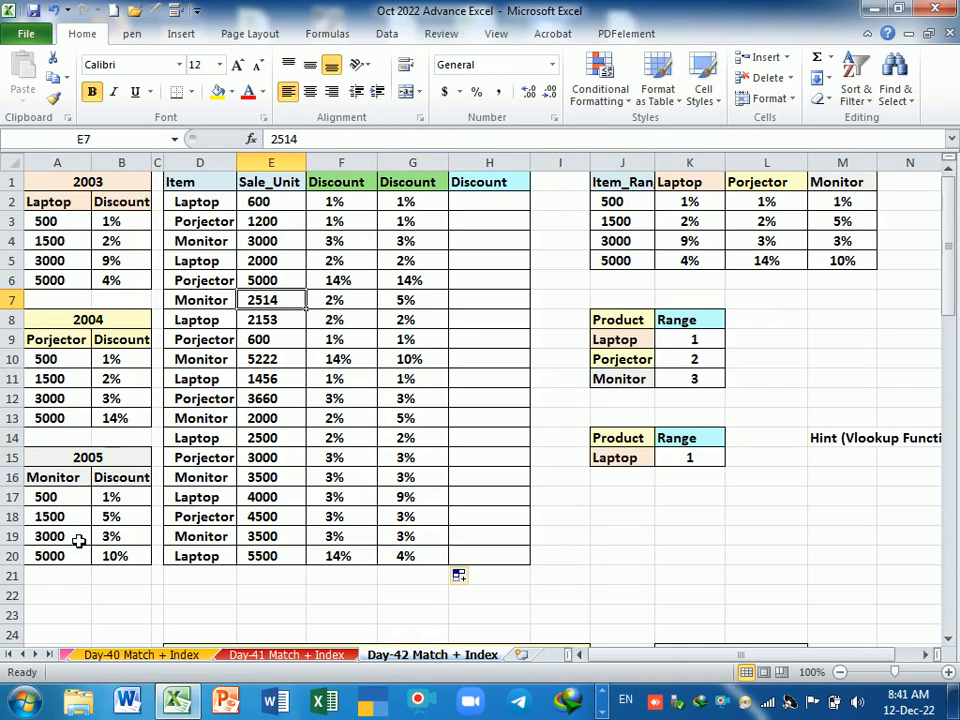
drag(64, 540, 113, 540)
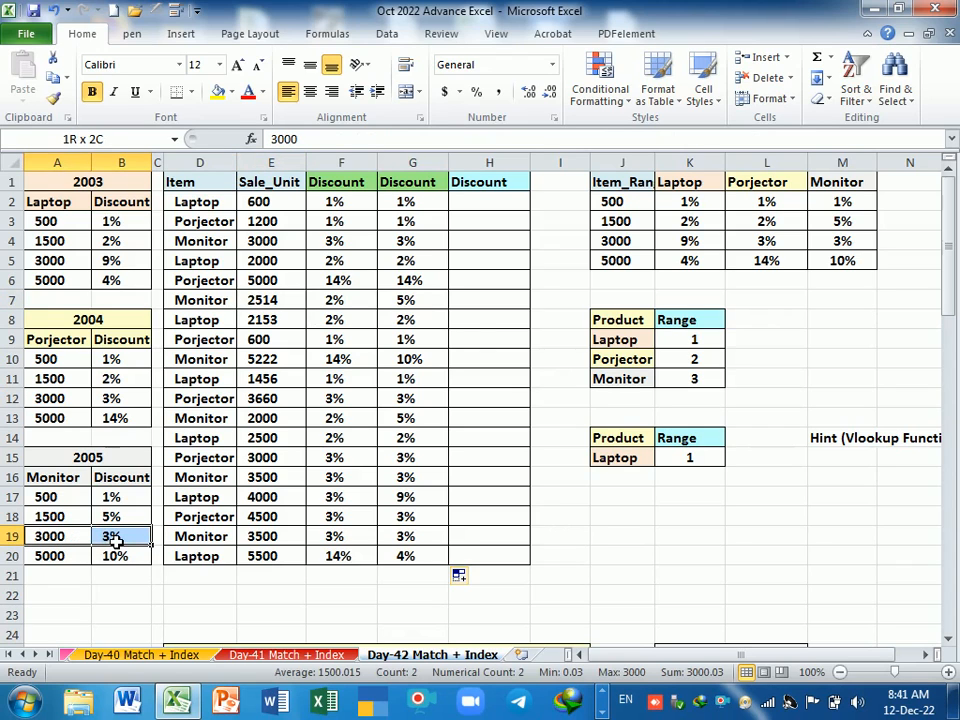
Review the arguments and referenced ranges of the INDEX and MATCH formula in G2, leaving the formula as it is
double_click(410, 201)
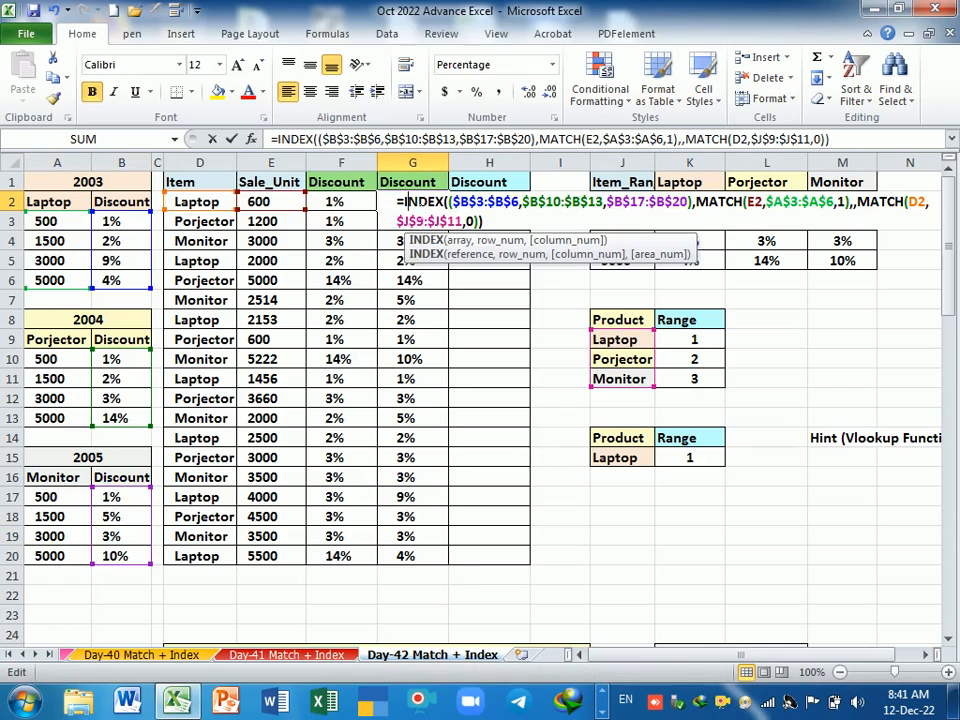
click(507, 223)
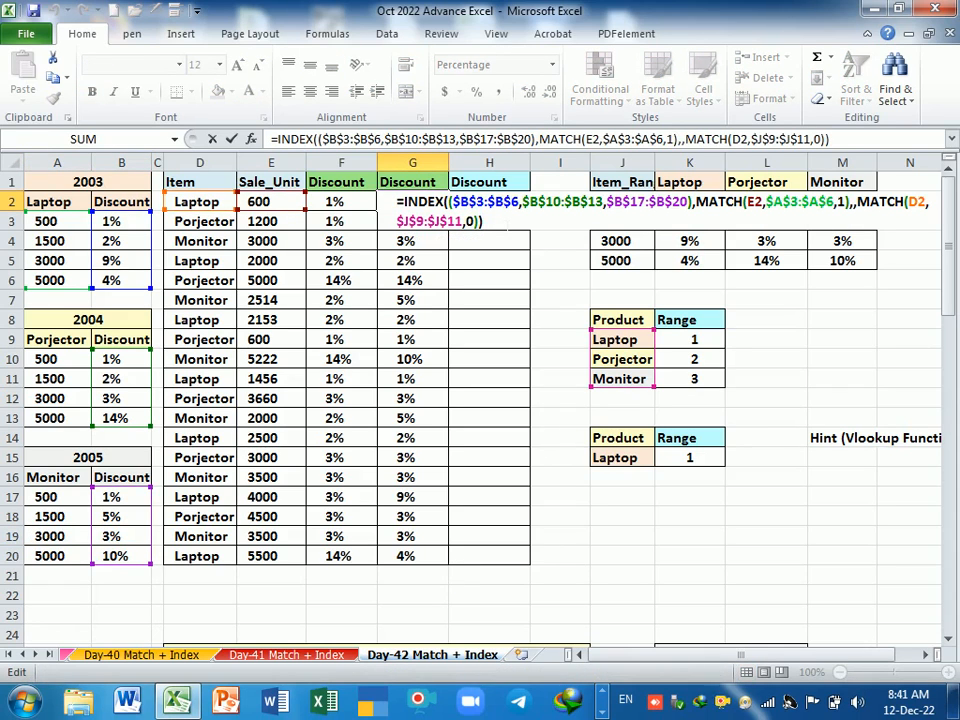
key(Return)
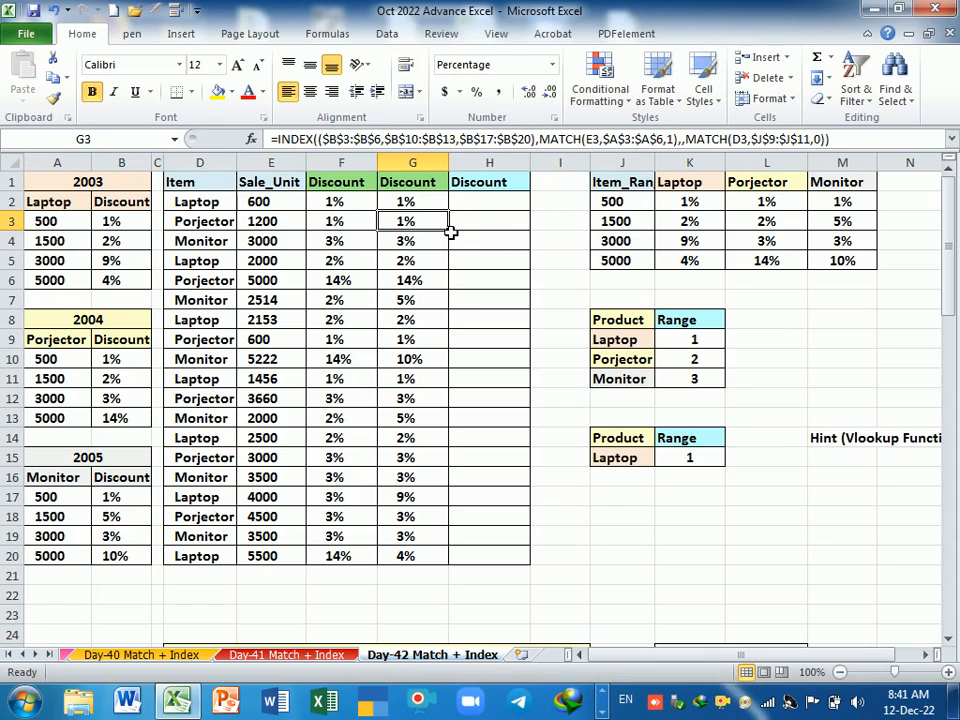
double_click(439, 200)
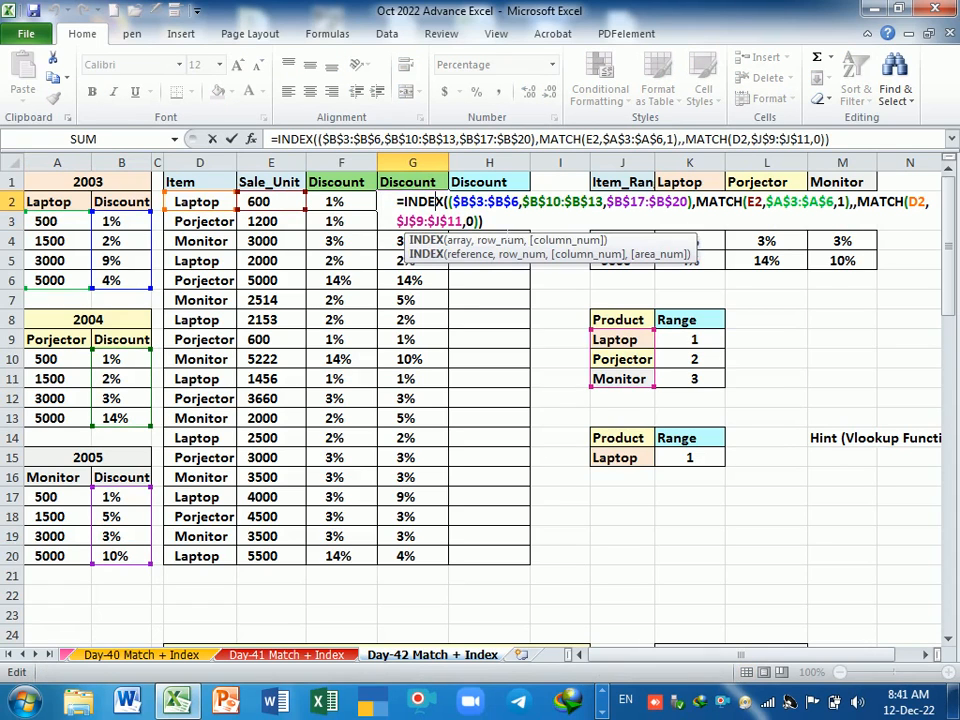
click(507, 223)
key(Return)
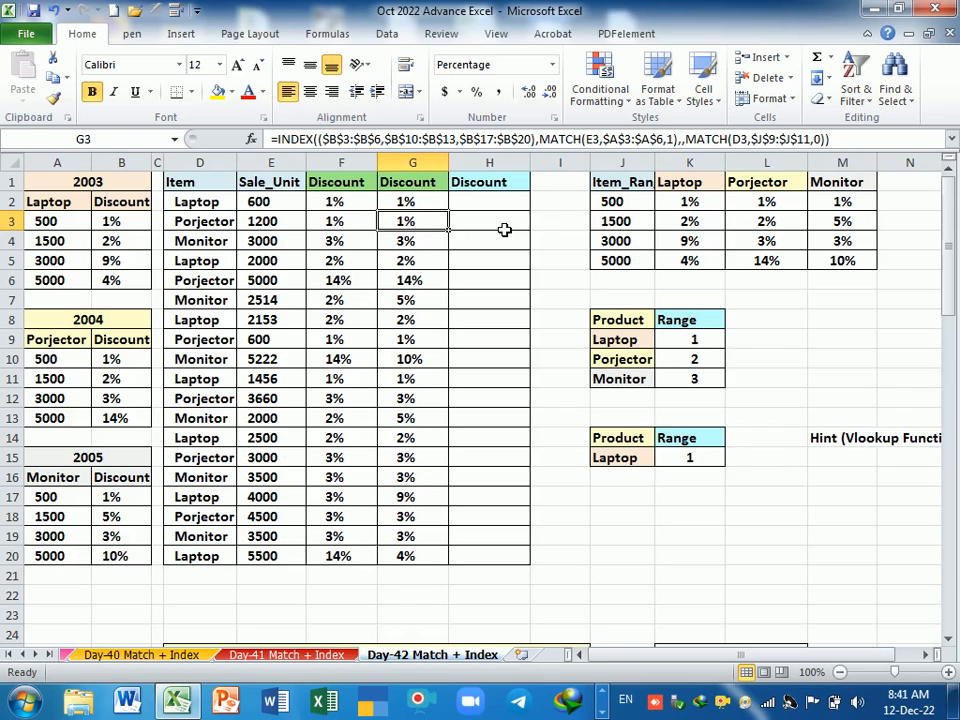
Enter =VLOOKUP(J15,J9:K11,2,0) in J17 to look up the product's range number
click(645, 503)
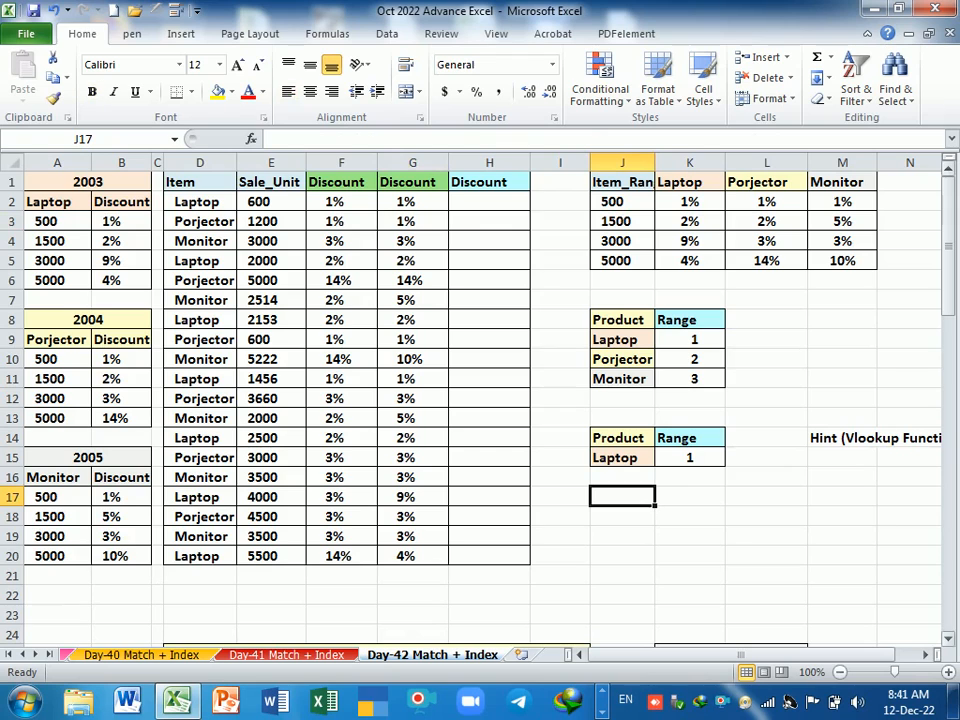
text(=)
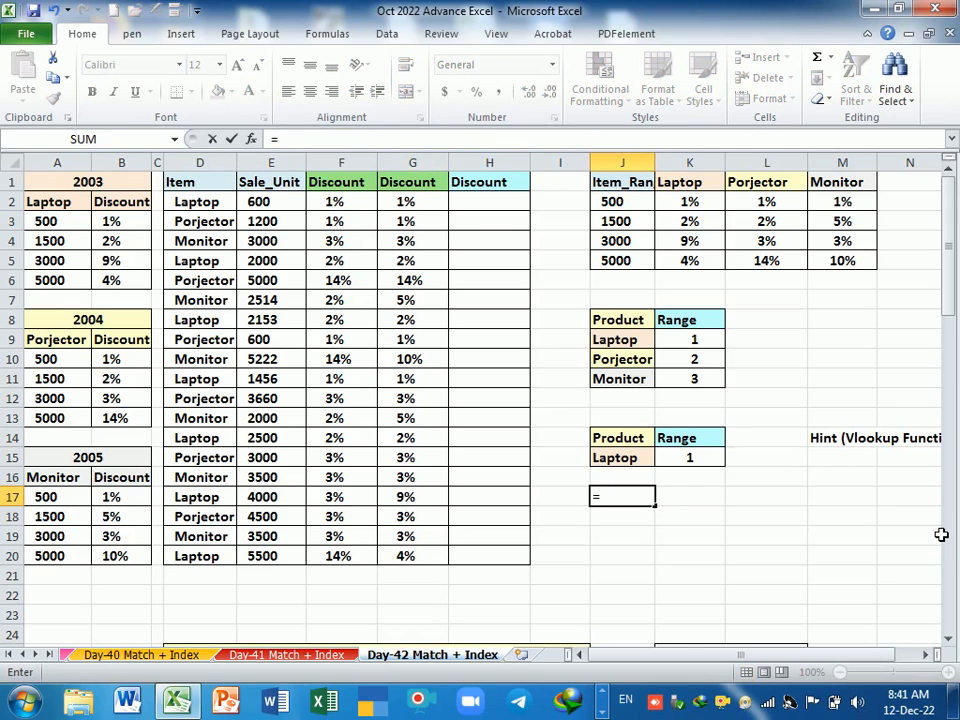
text(vl)
key(Tab)
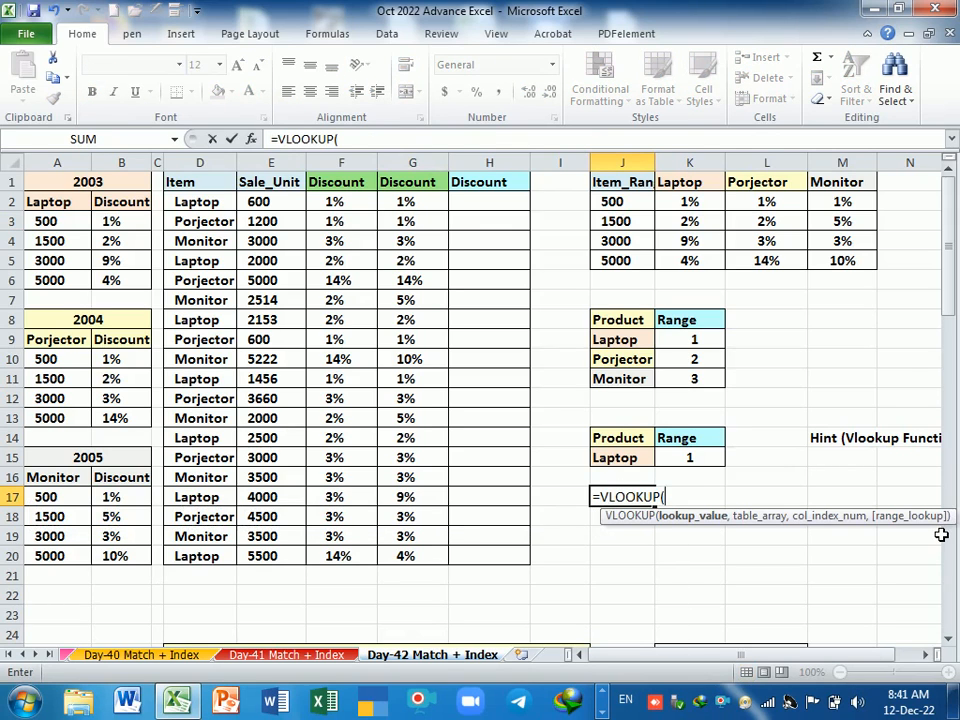
click(621, 458)
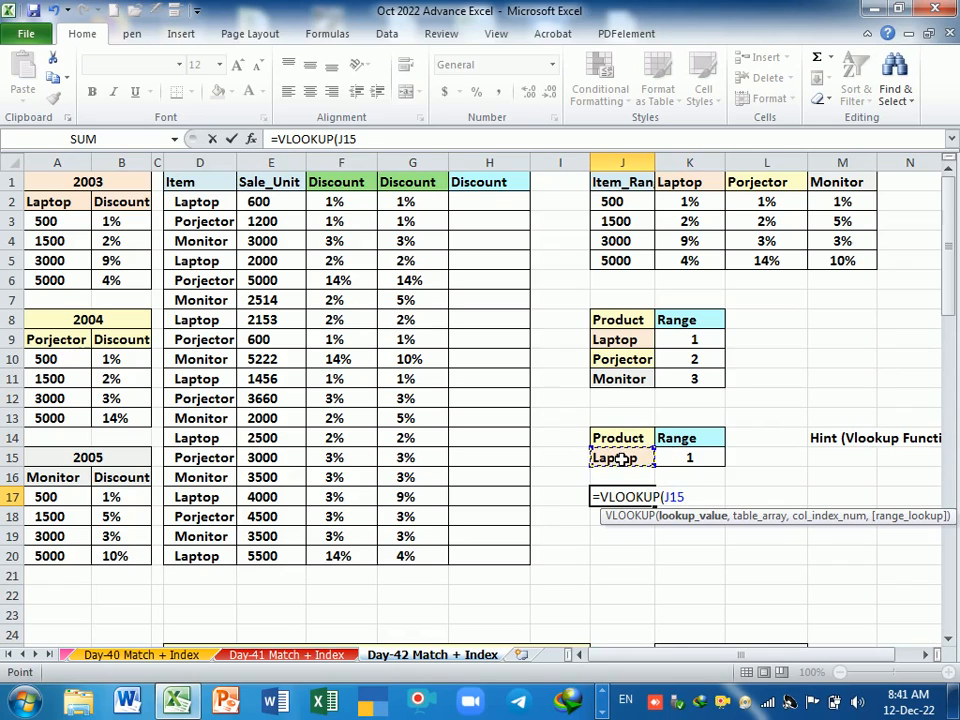
text(,)
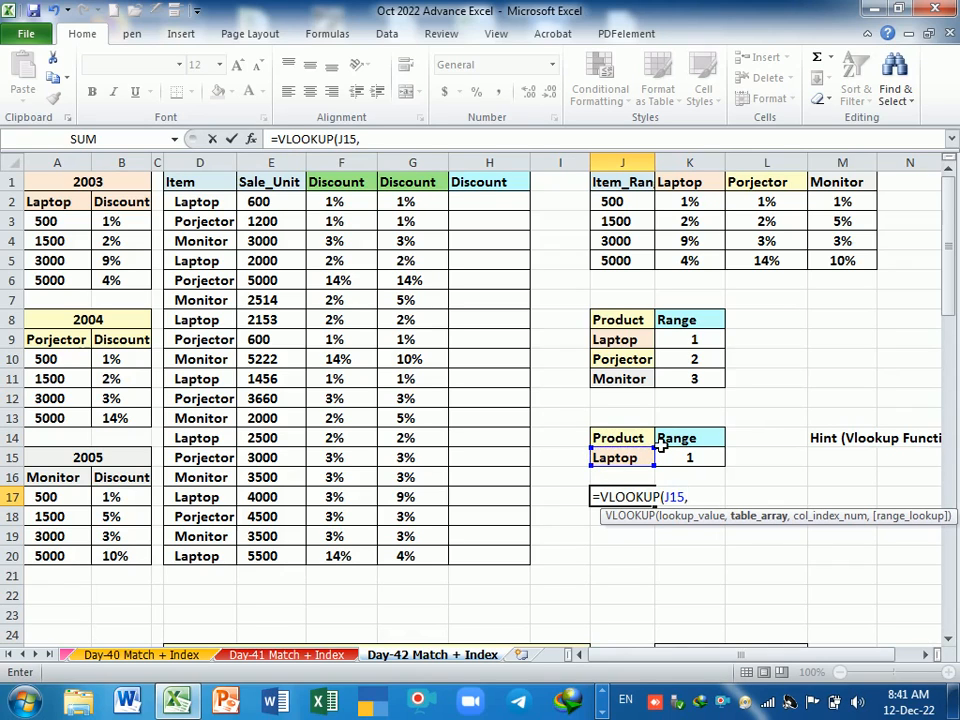
click(636, 342)
drag(636, 342, 696, 379)
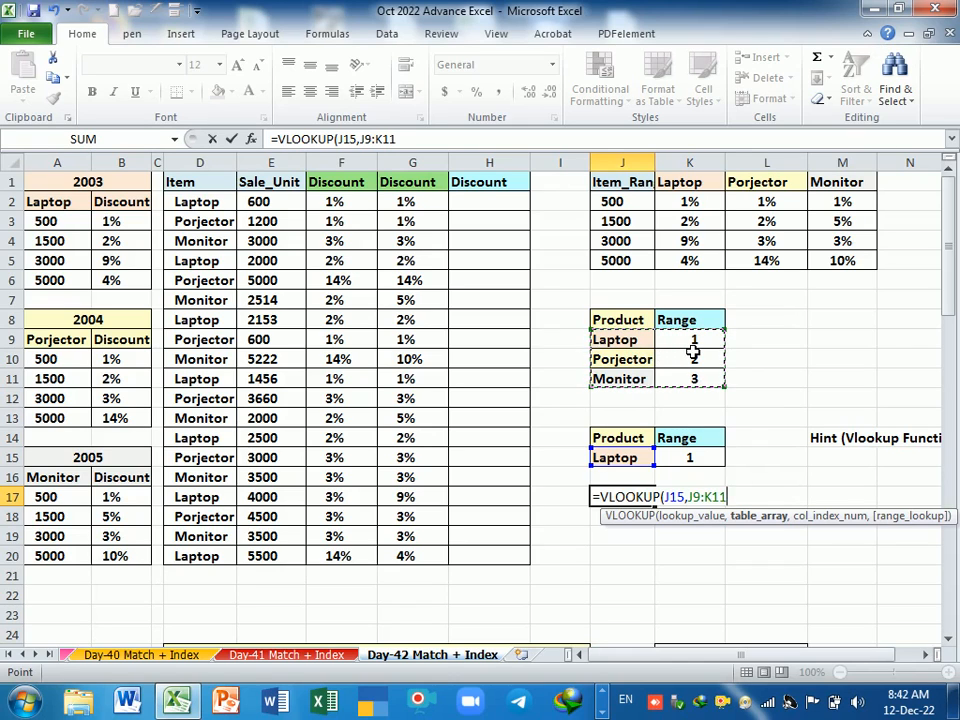
text(,2)
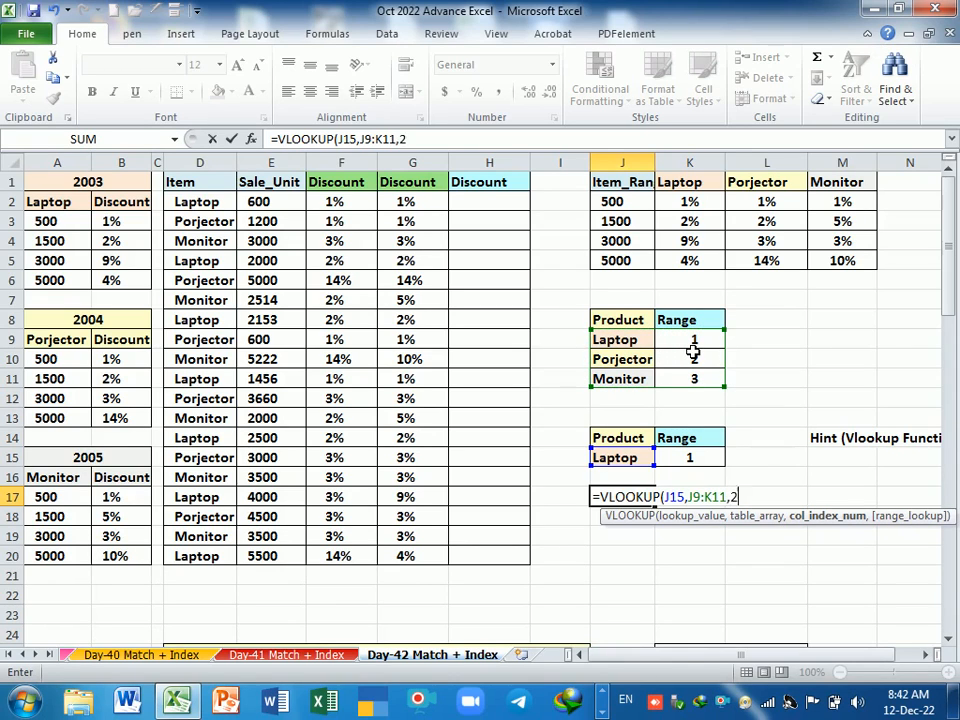
text(,0)
key(Return)
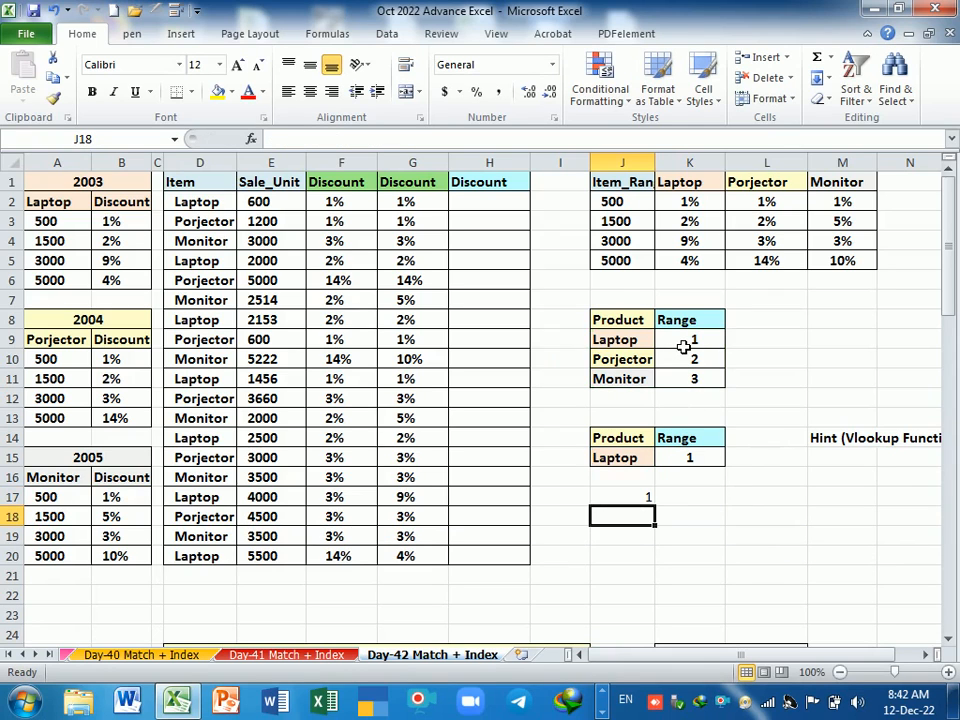
Copy Porjector from J10 into product cell J15 to test the VLOOKUP with another product
click(683, 344)
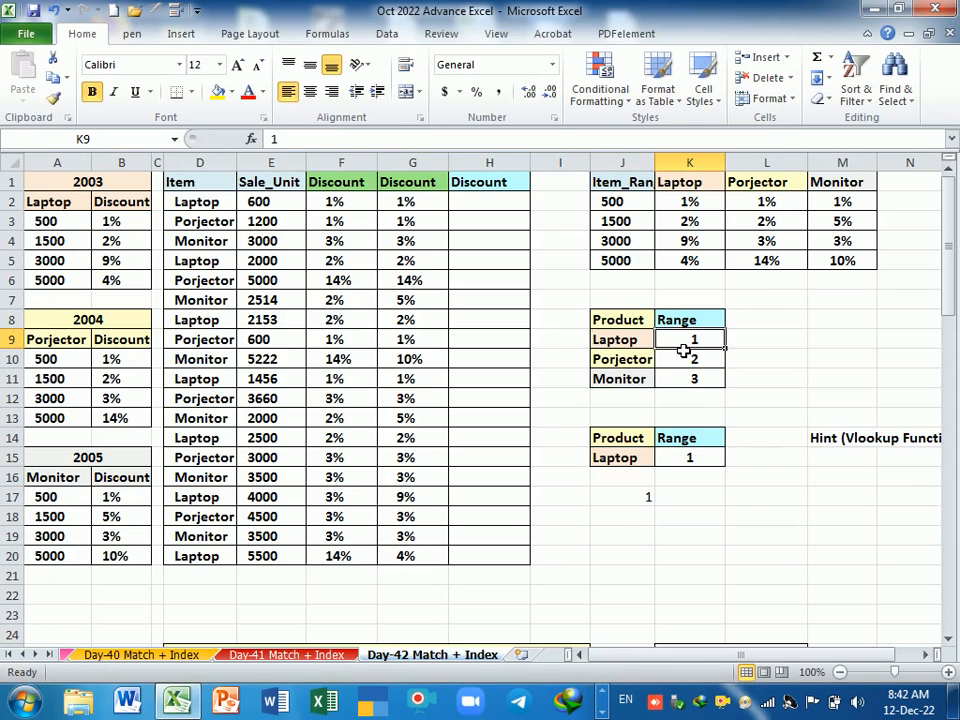
click(632, 368)
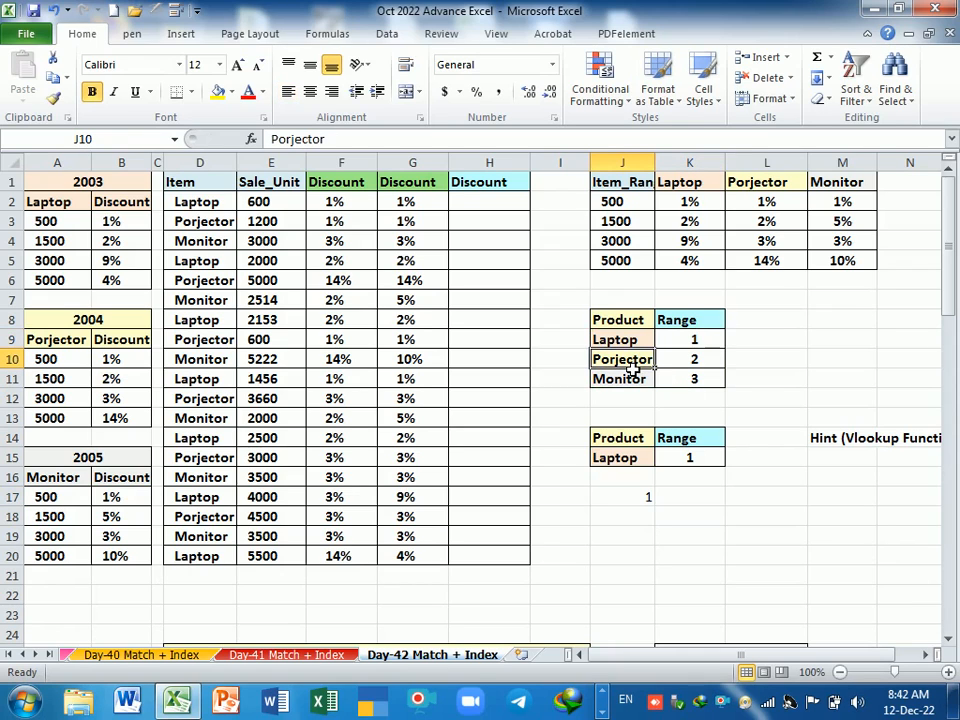
key(ctrl+c)
click(636, 459)
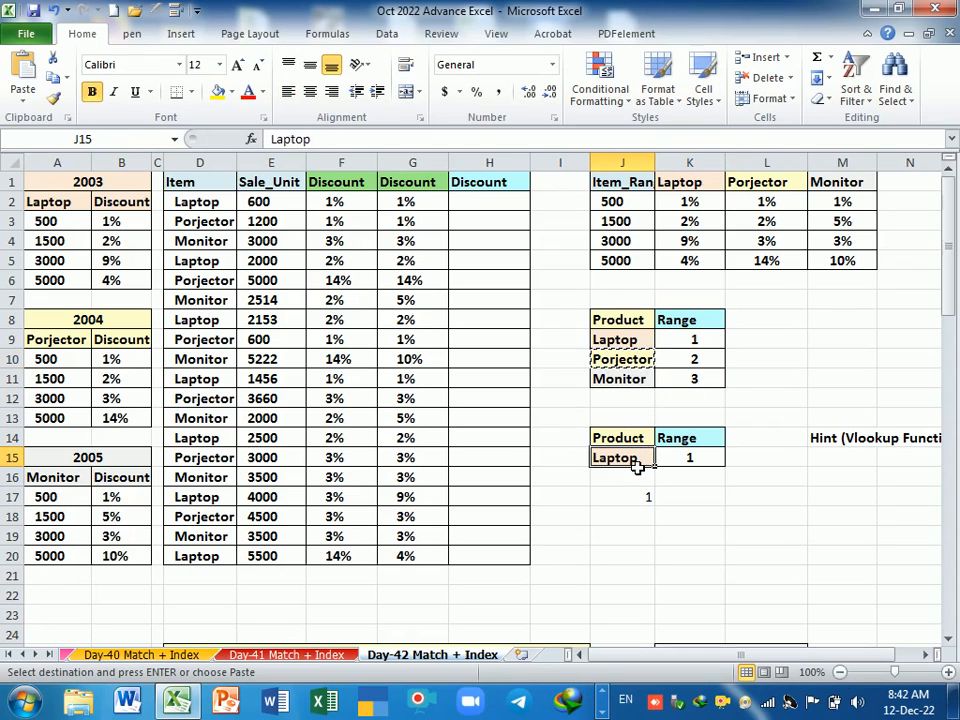
key(Return)
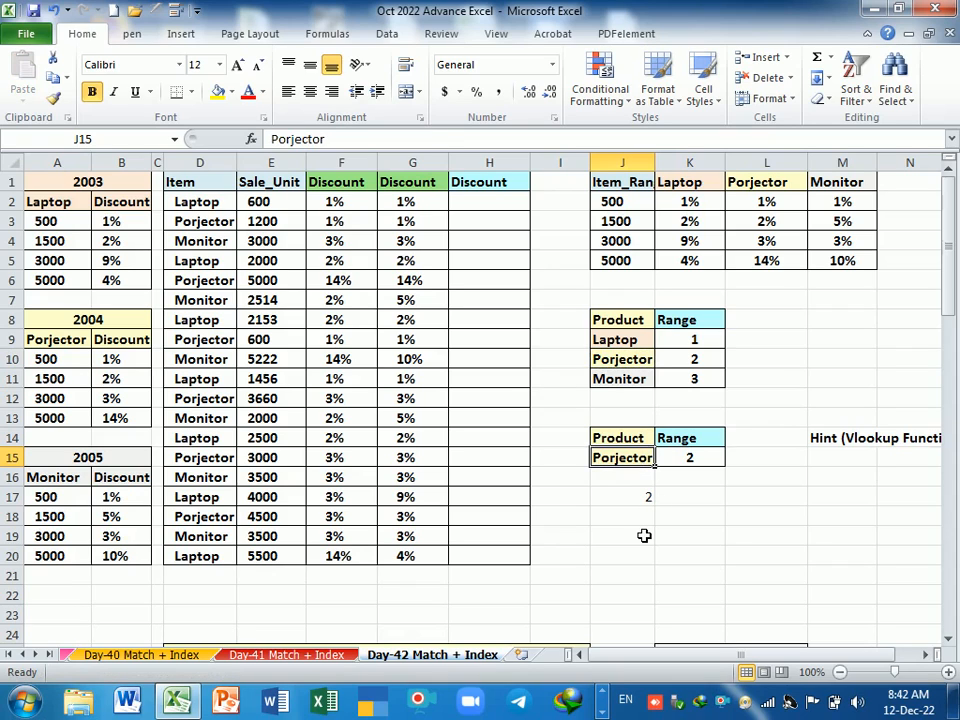
Undo the product change in J15 and delete the trial VLOOKUP formula from J17
click(690, 459)
key(ctrl+z)
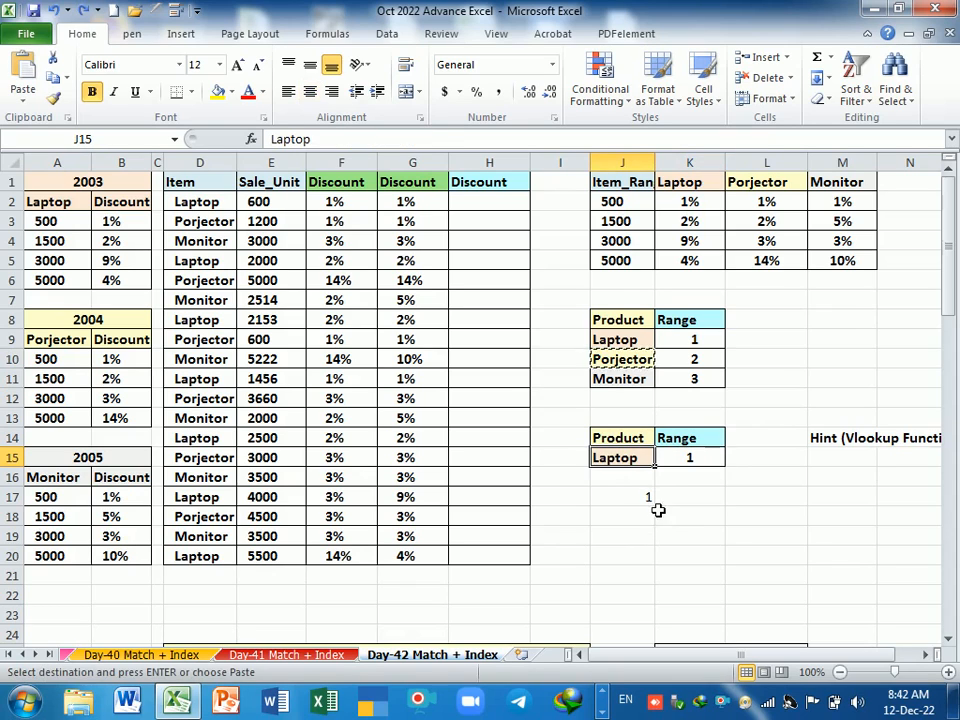
click(645, 497)
key(Delete)
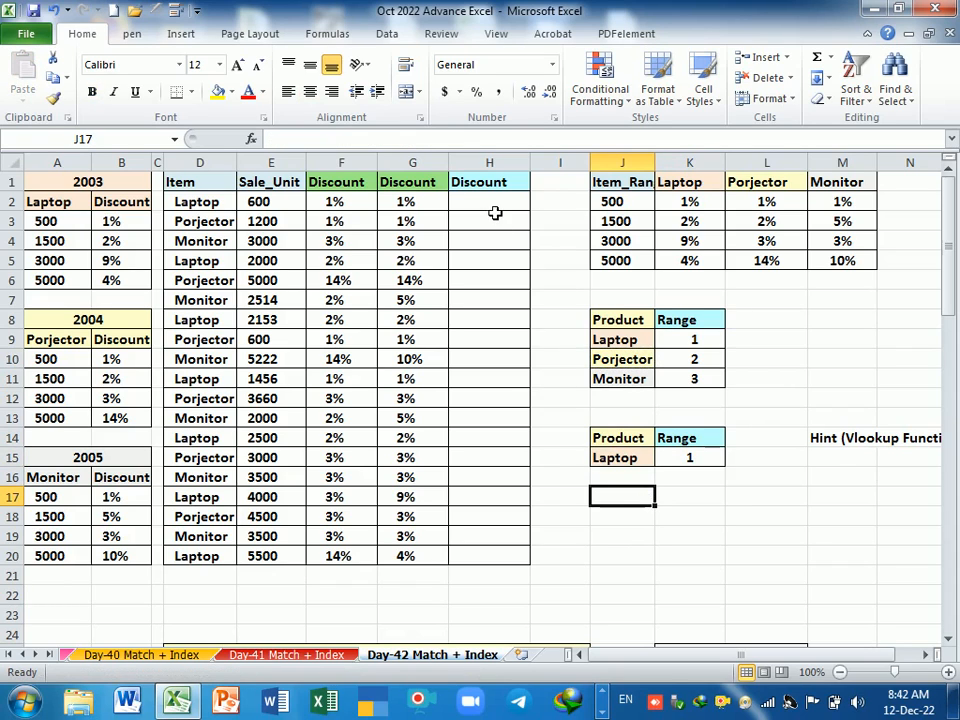
Start an INDEX formula in H2 with a bracketed reference whose first area is the absolute Laptop discount range $B$3:$B$6
click(494, 206)
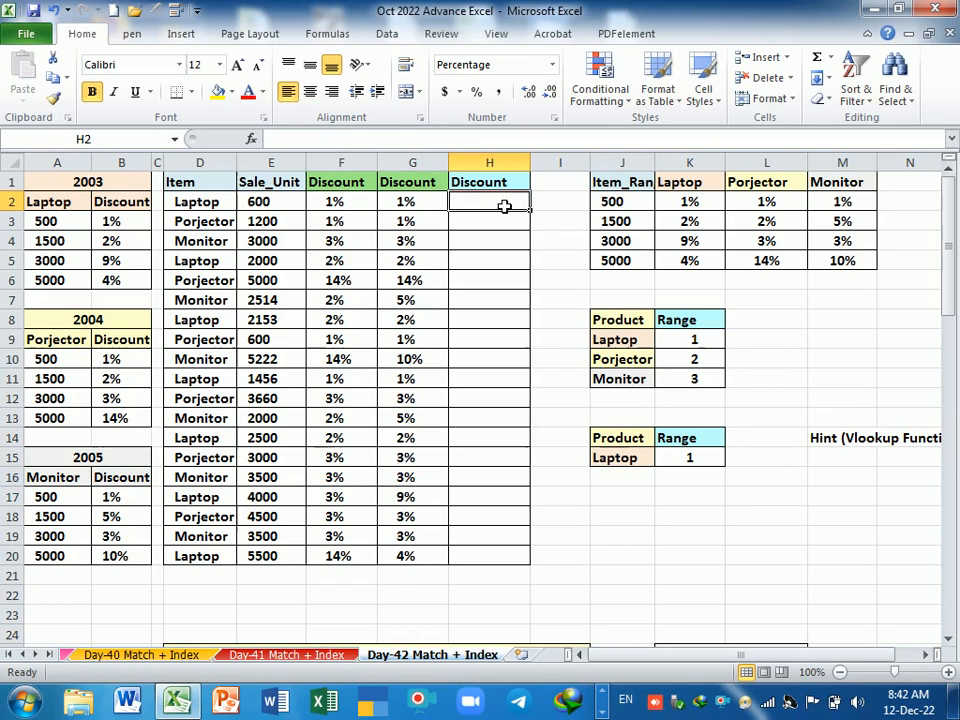
text(=)
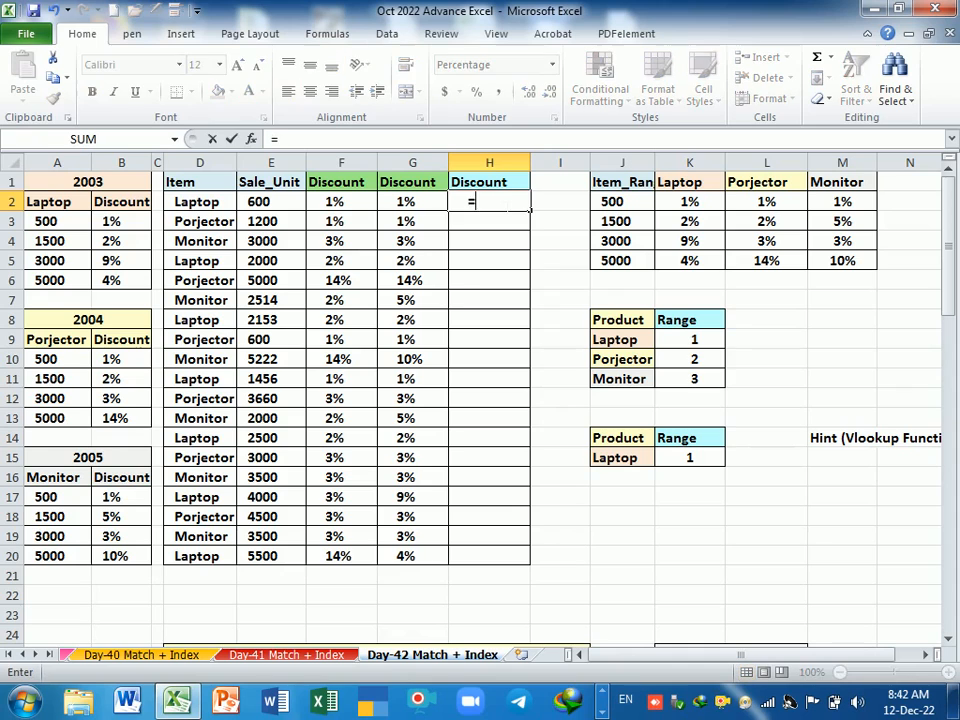
text(ind)
key(Tab)
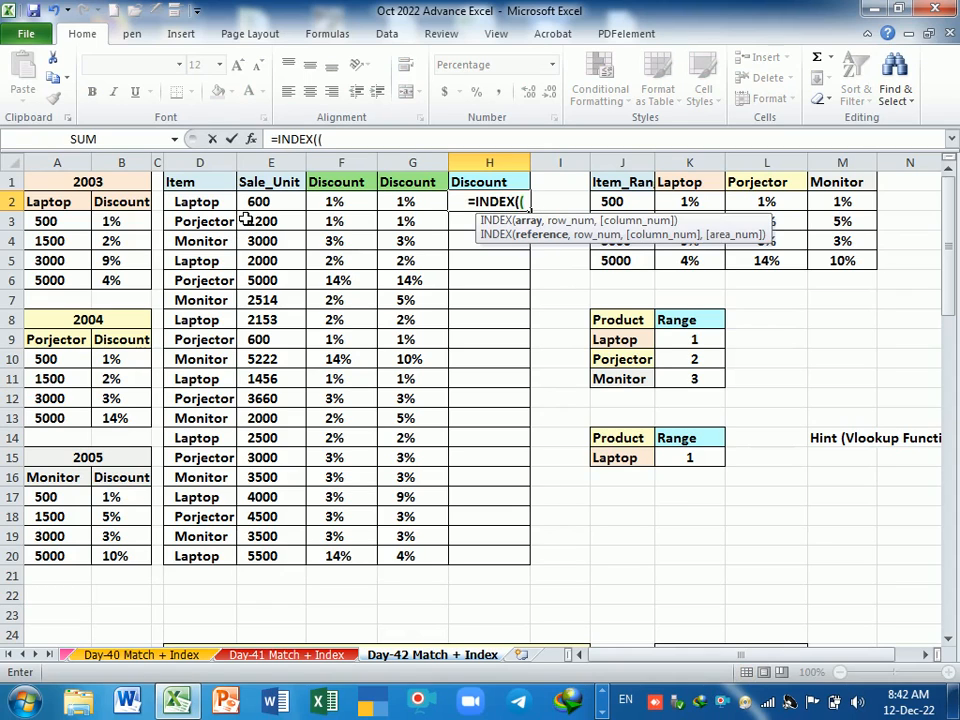
drag(122, 221, 122, 280)
key(F4)
text(,)
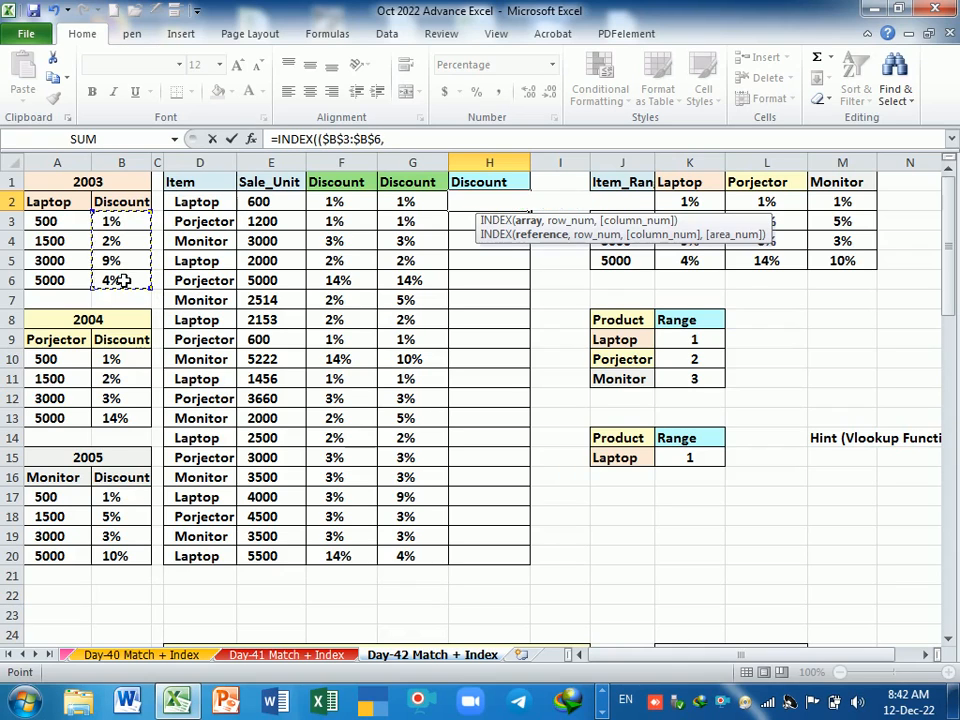
Add the absolute ranges $B$10:$B$13 and $B$17:$B$20 as further areas in H2 and close the bracketed reference
drag(140, 361, 137, 425)
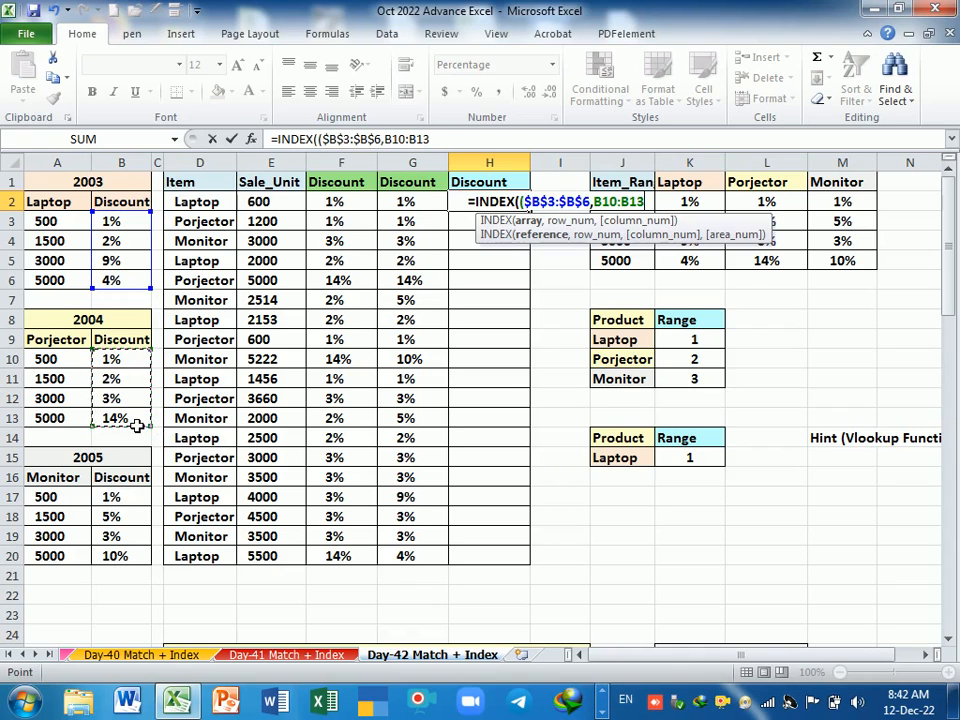
key(F4)
text(,)
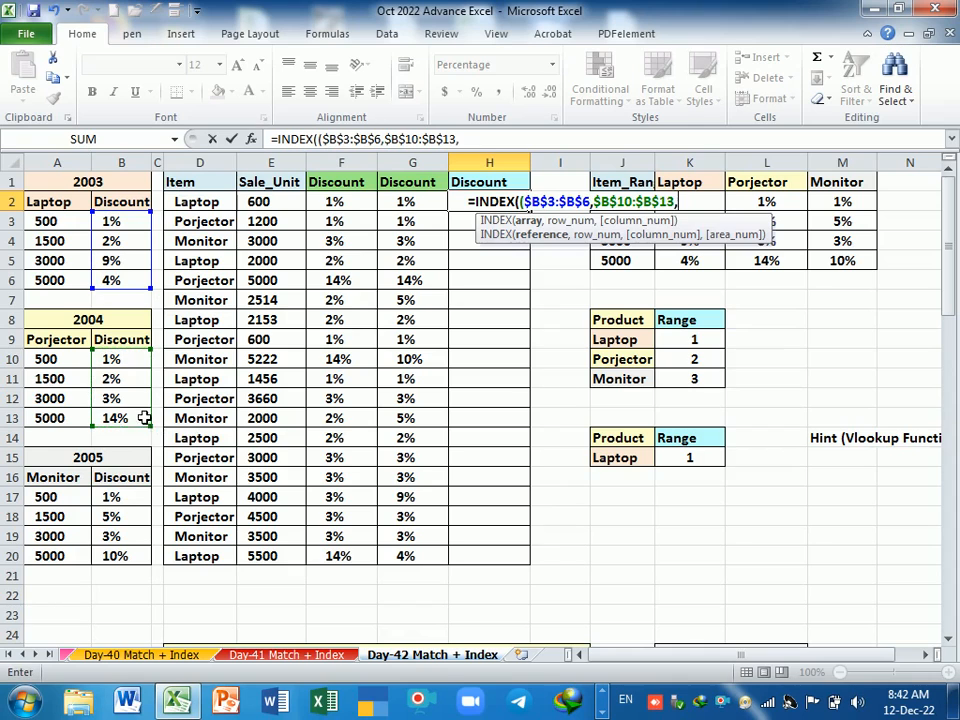
drag(131, 500, 133, 556)
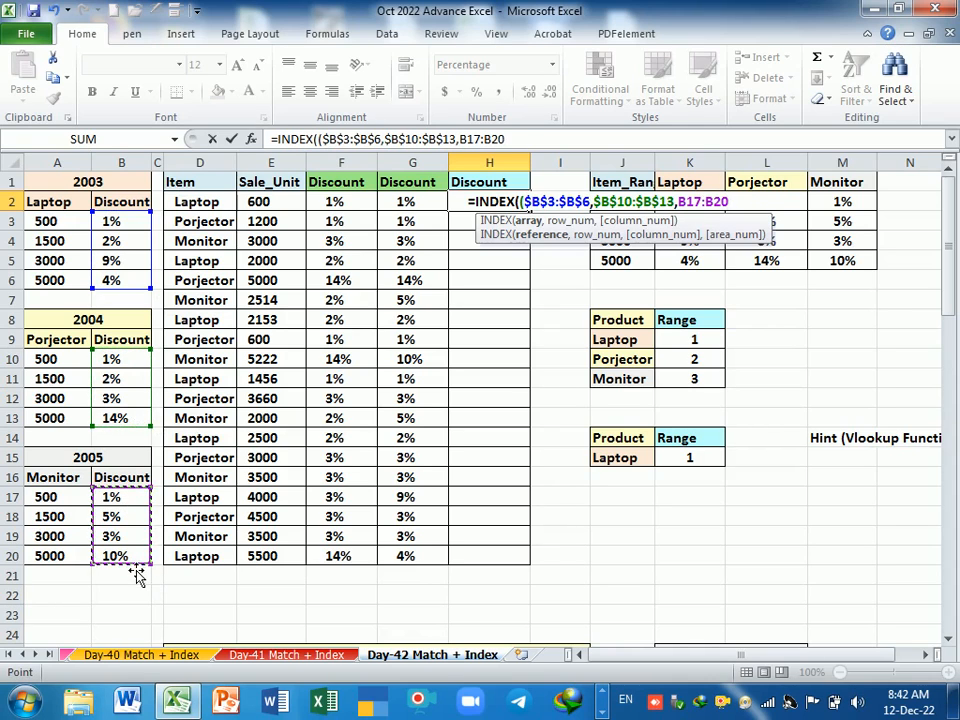
key(F4)
text())
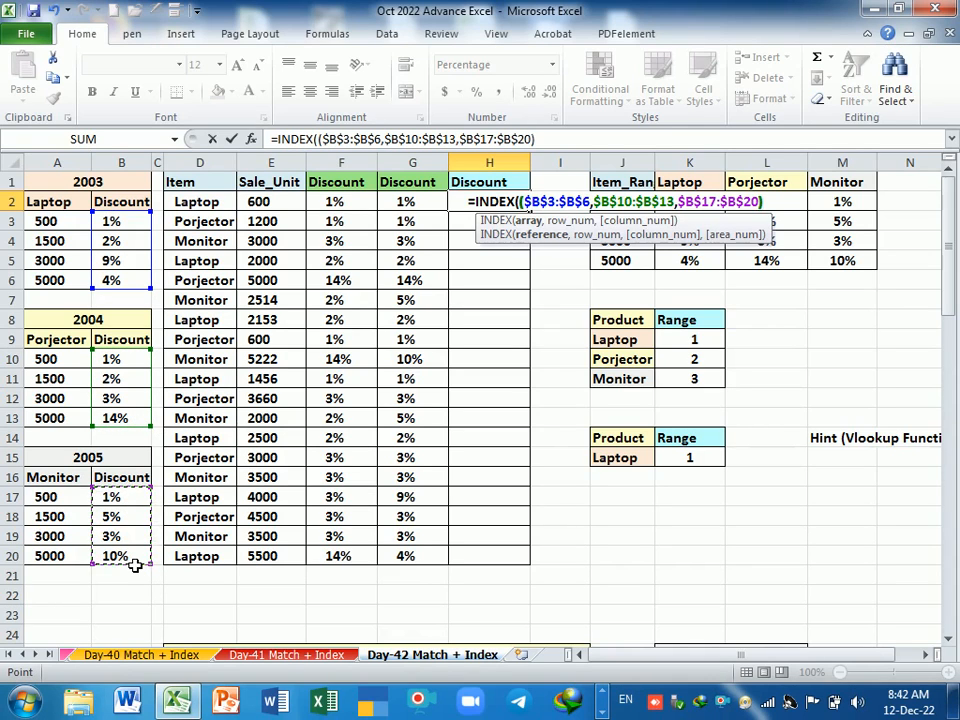
Add MATCH(E2,$A$3:$A$6,1) as the row number argument of the INDEX formula in H2
text(,mat)
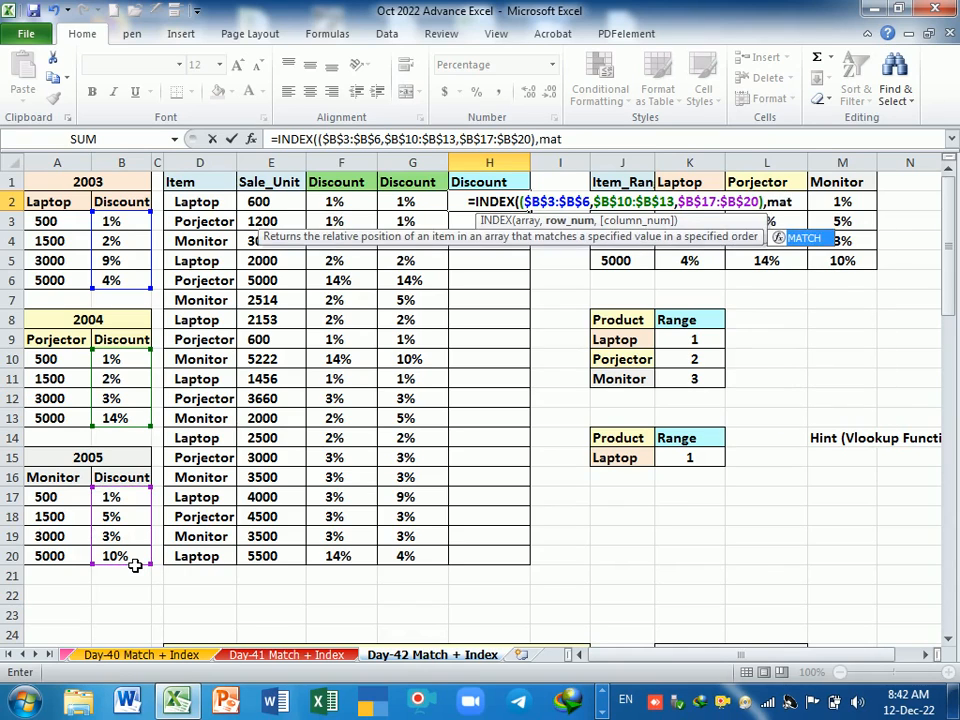
key(Tab)
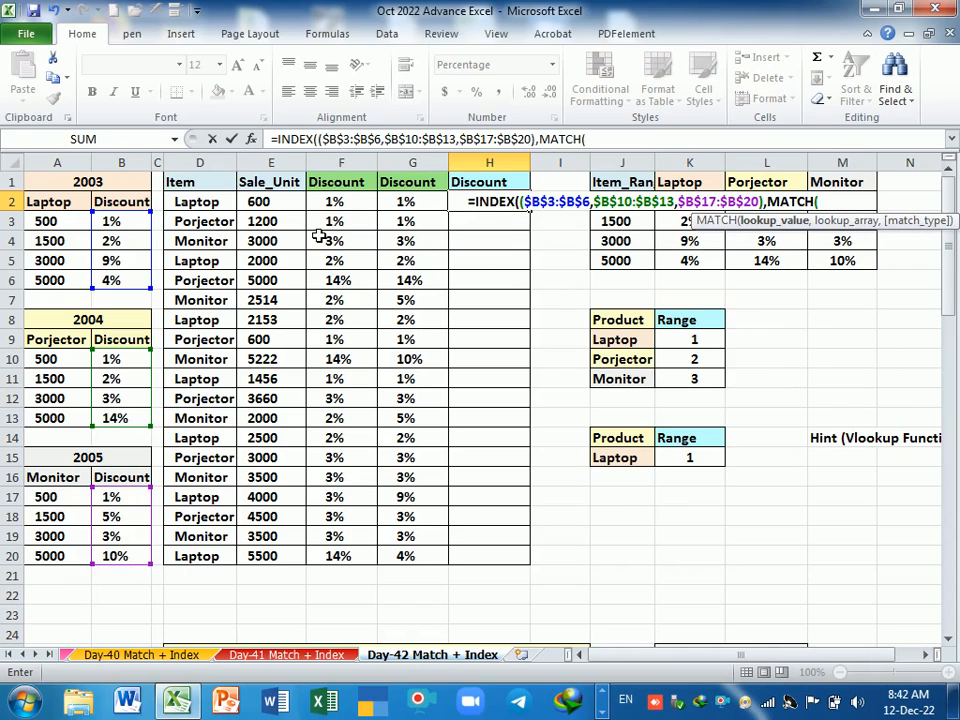
click(266, 208)
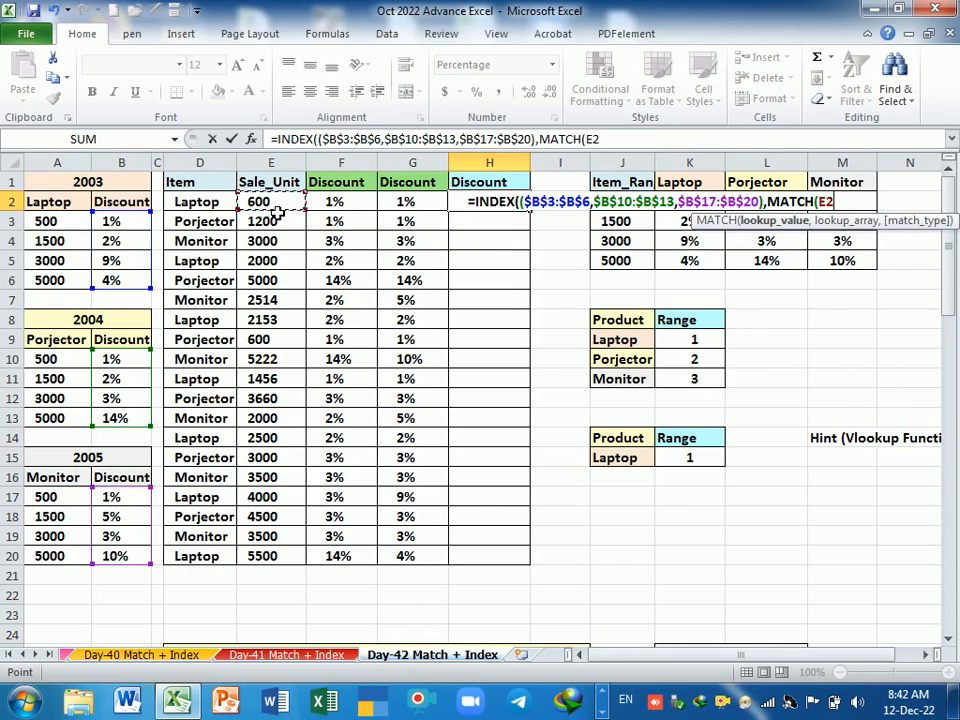
text(,)
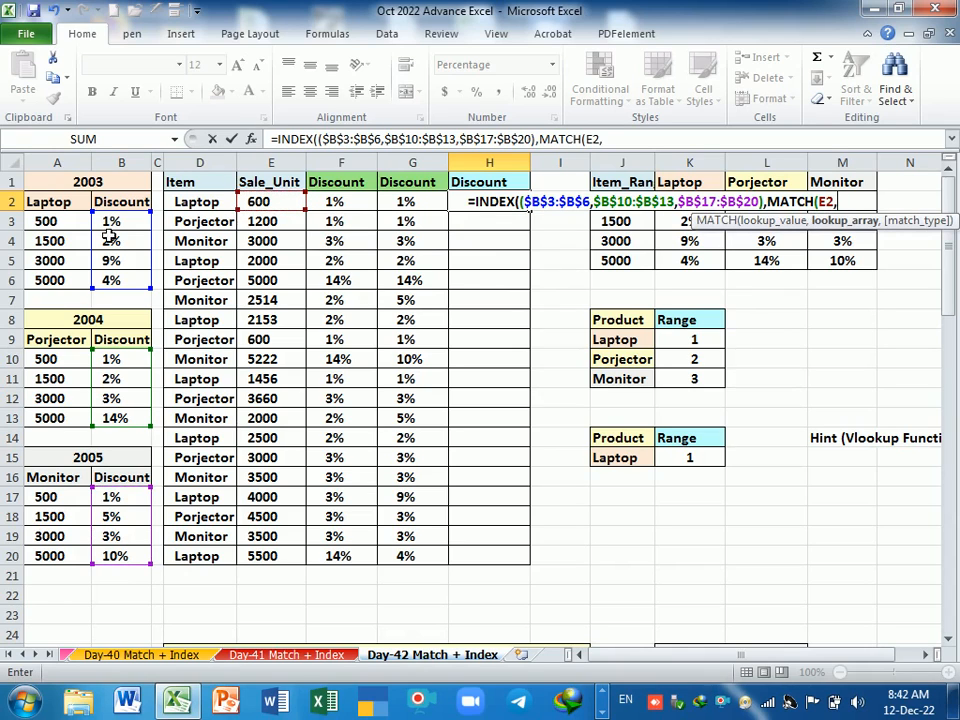
click(64, 222)
drag(72, 236, 74, 280)
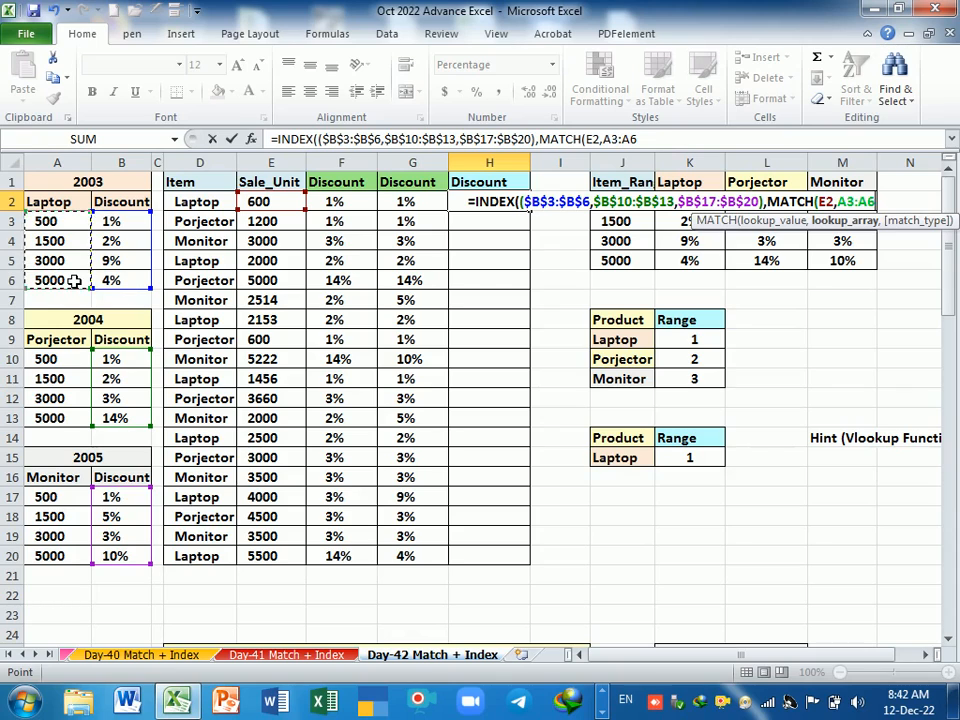
key(F4)
text(,)
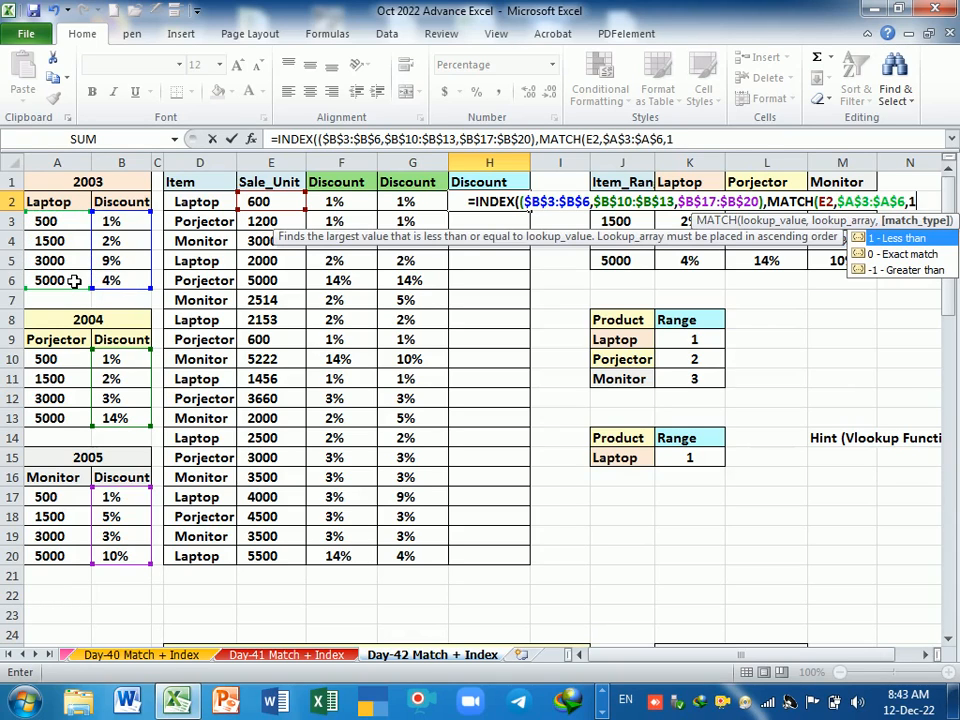
text(1))
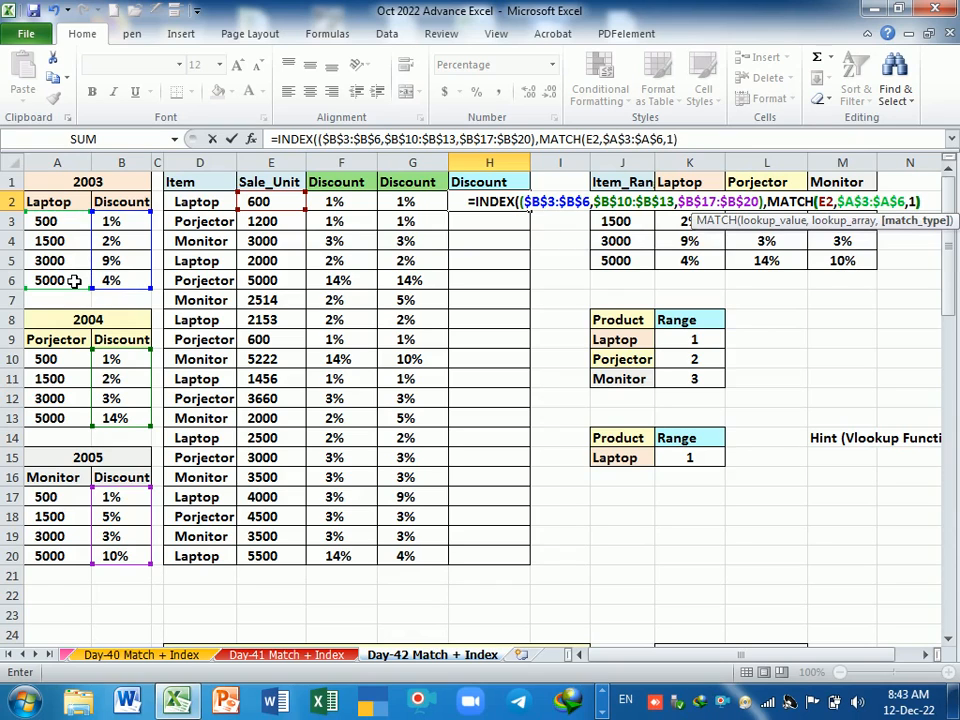
Skip the column number, add VLOOKUP(D2,$J$8:$K$11,2,0) as the area number, and complete the INDEX formula in H2
text(,,)
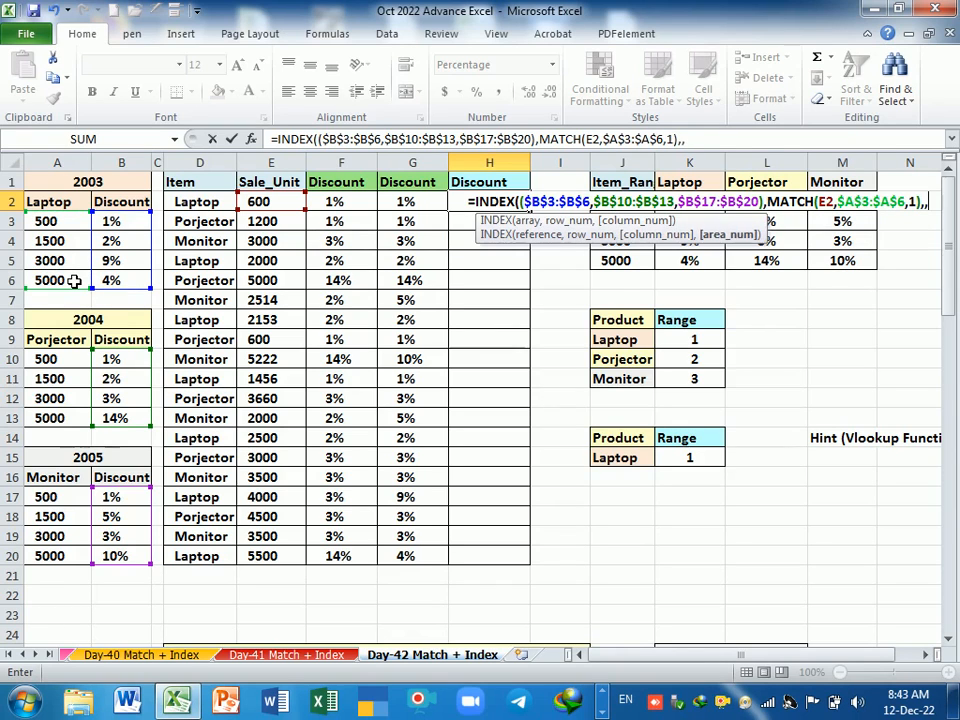
text(vl)
key(Tab)
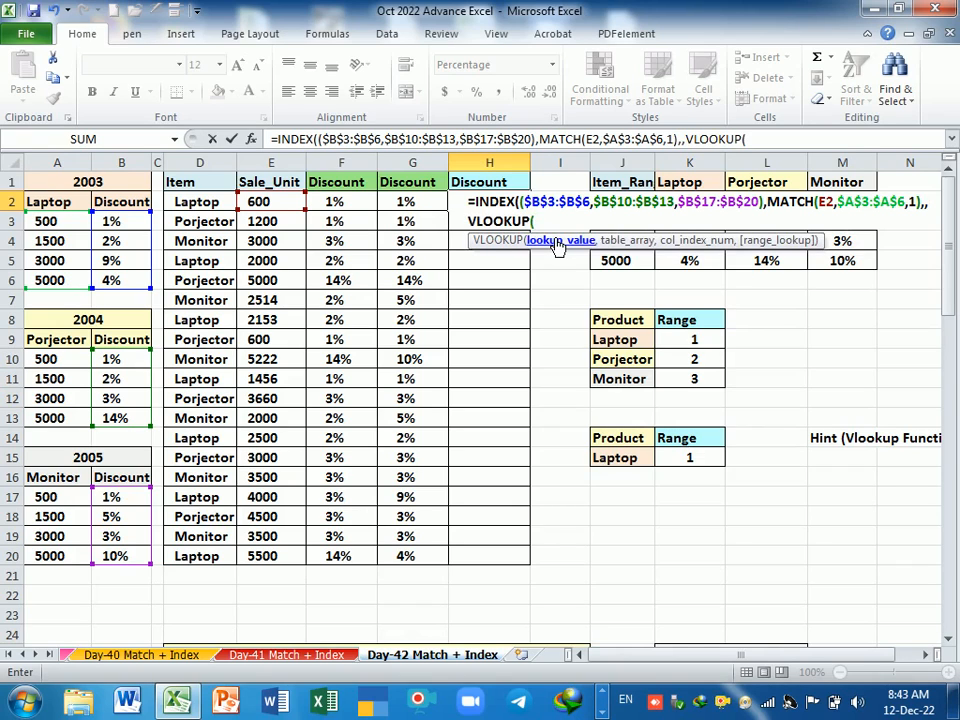
click(208, 210)
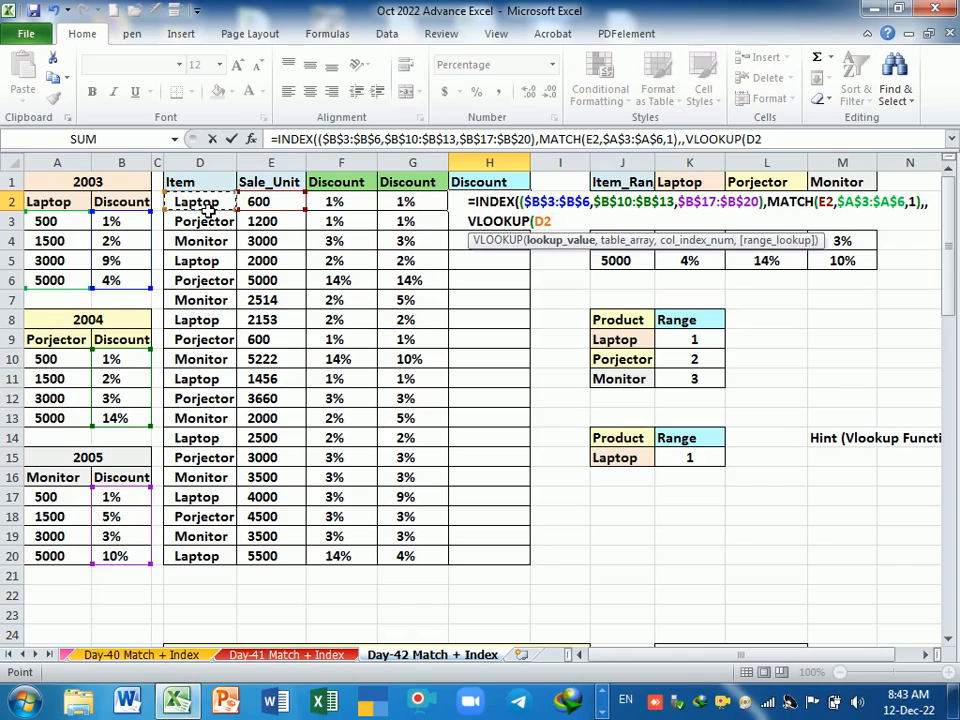
text(,)
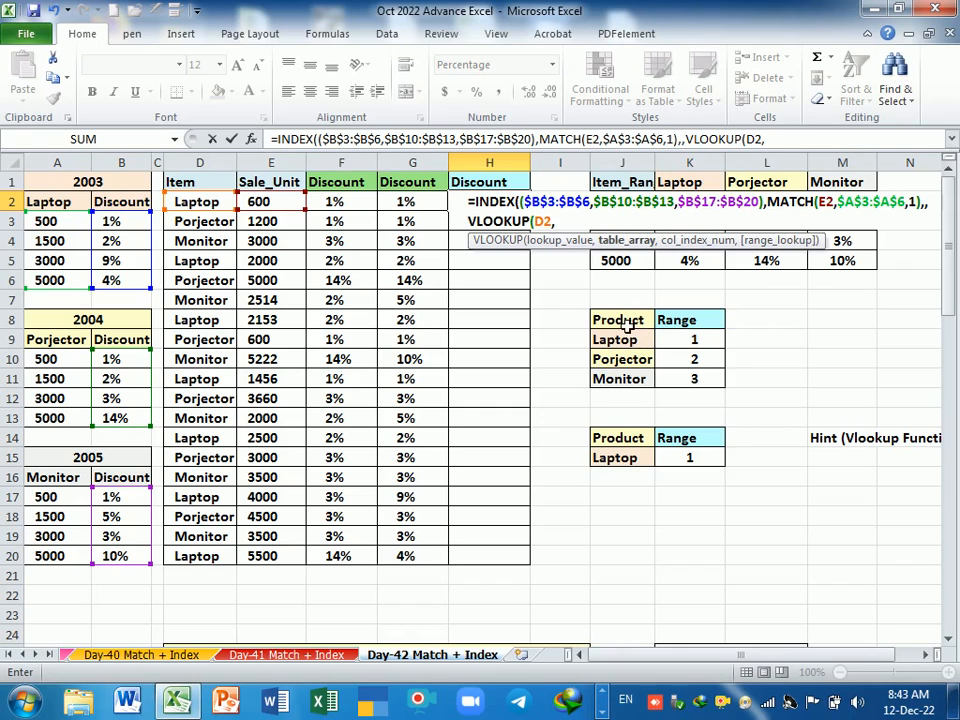
drag(612, 320, 694, 386)
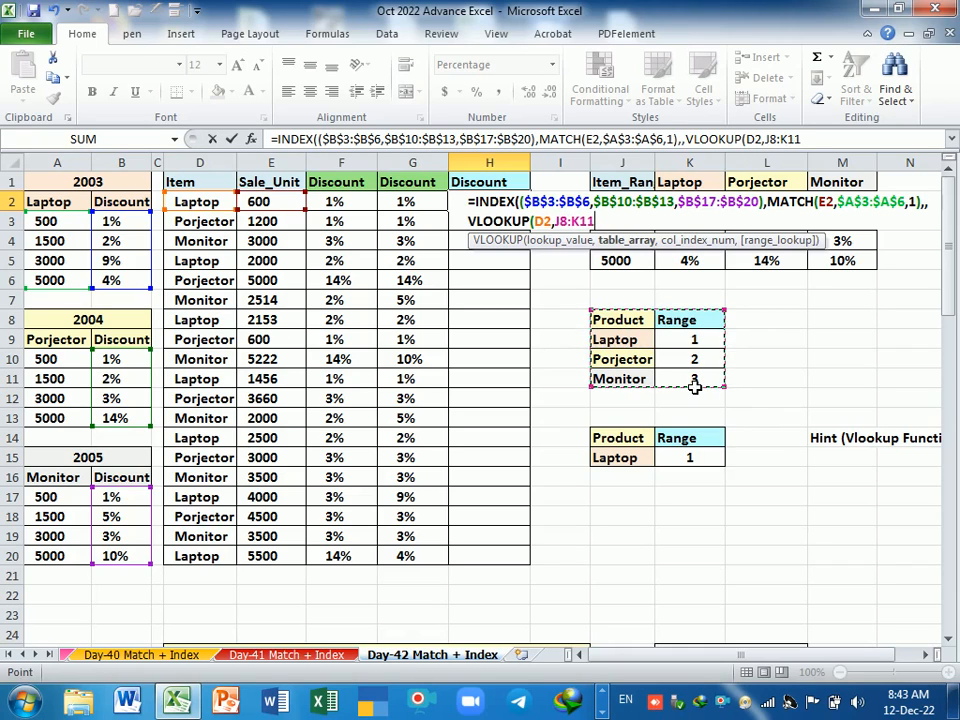
key(F4)
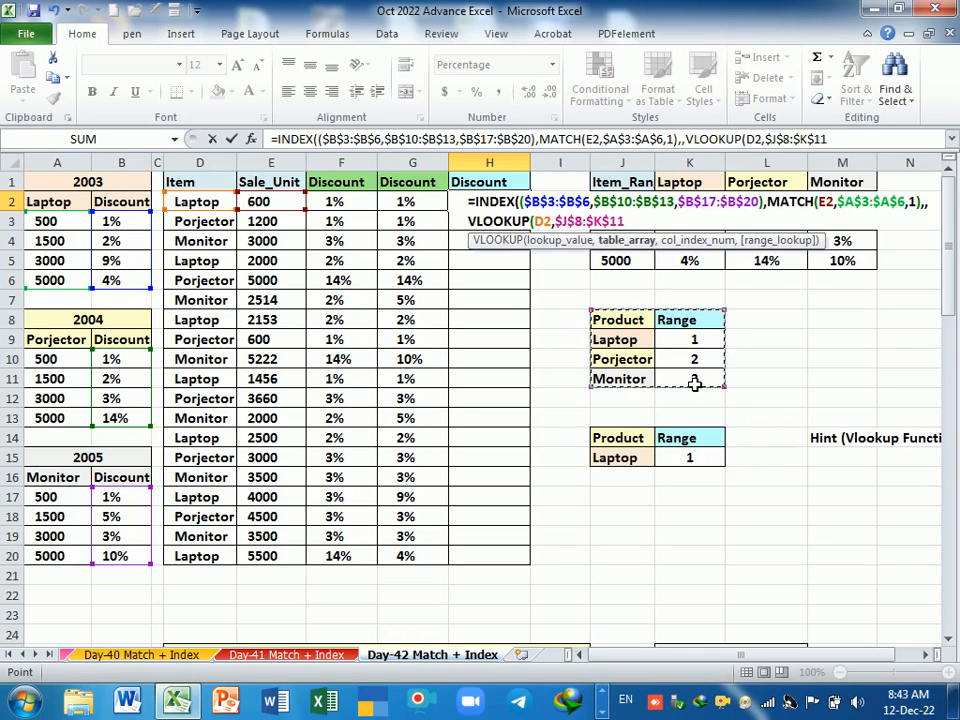
text(,)
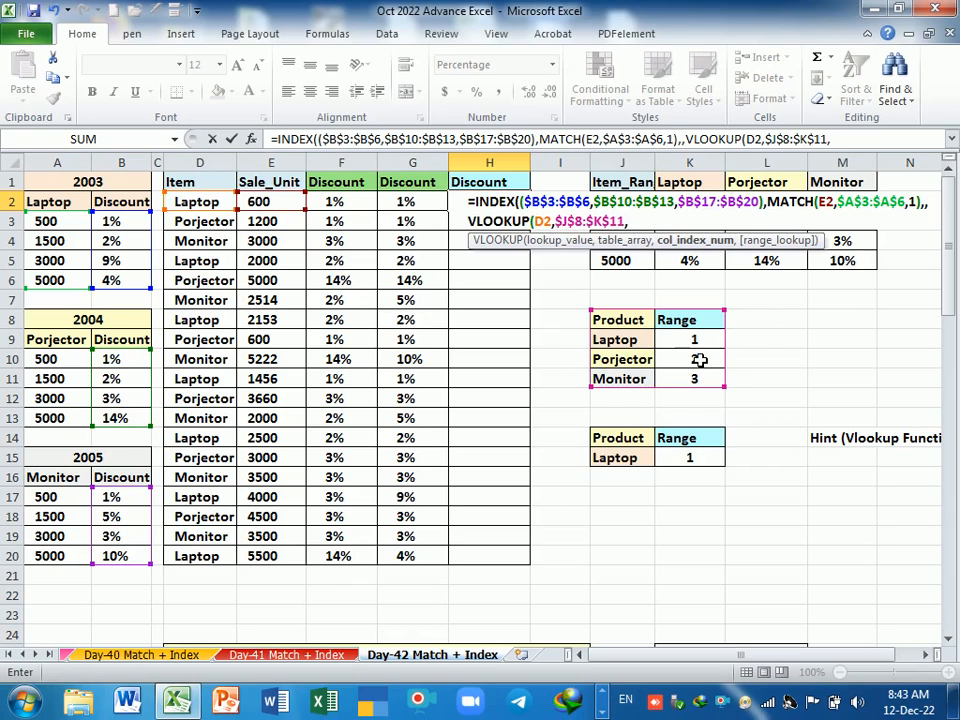
text(,)
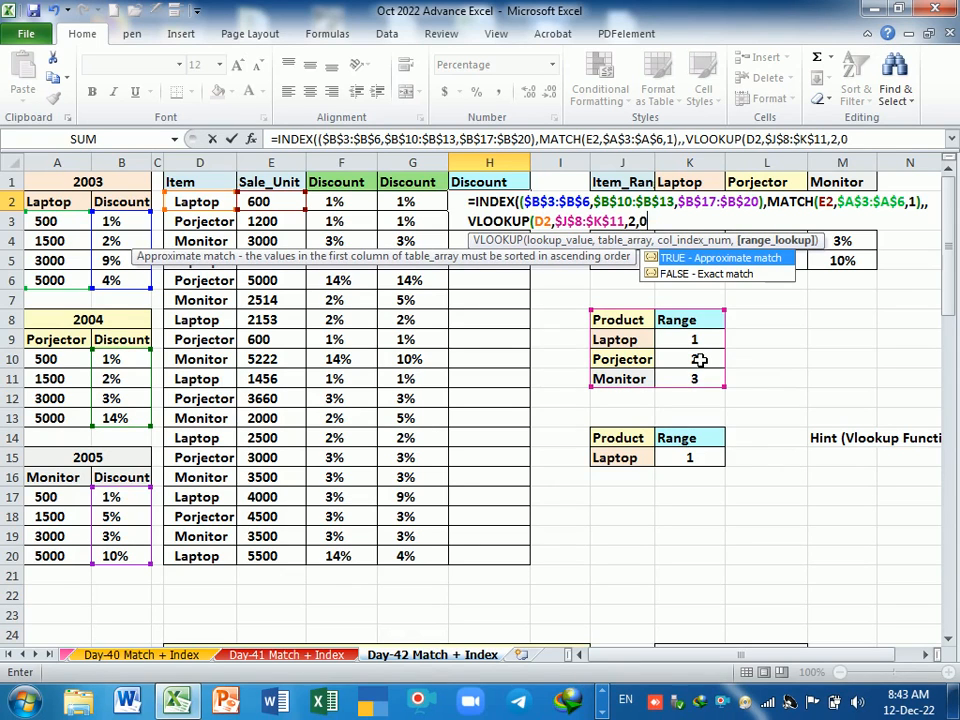
text(0)
key(Return)
key(Return)
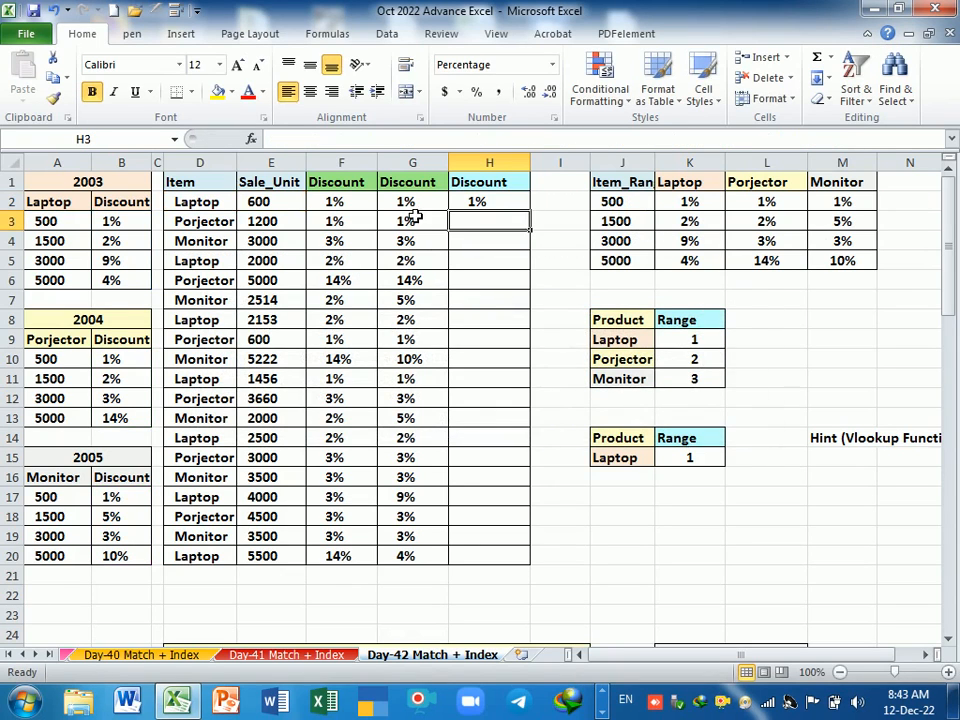
Fill the H2 formula down to H20 and compare its discounts and formulas with those in column G
click(489, 203)
drag(537, 216, 516, 577)
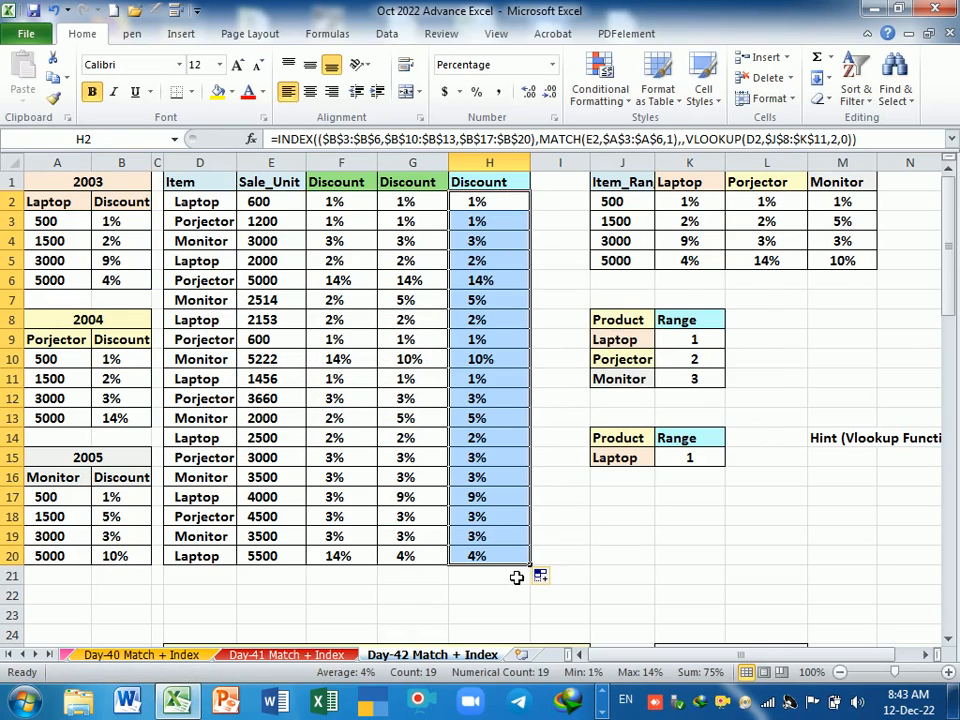
click(413, 322)
drag(413, 324, 504, 328)
drag(404, 208, 470, 210)
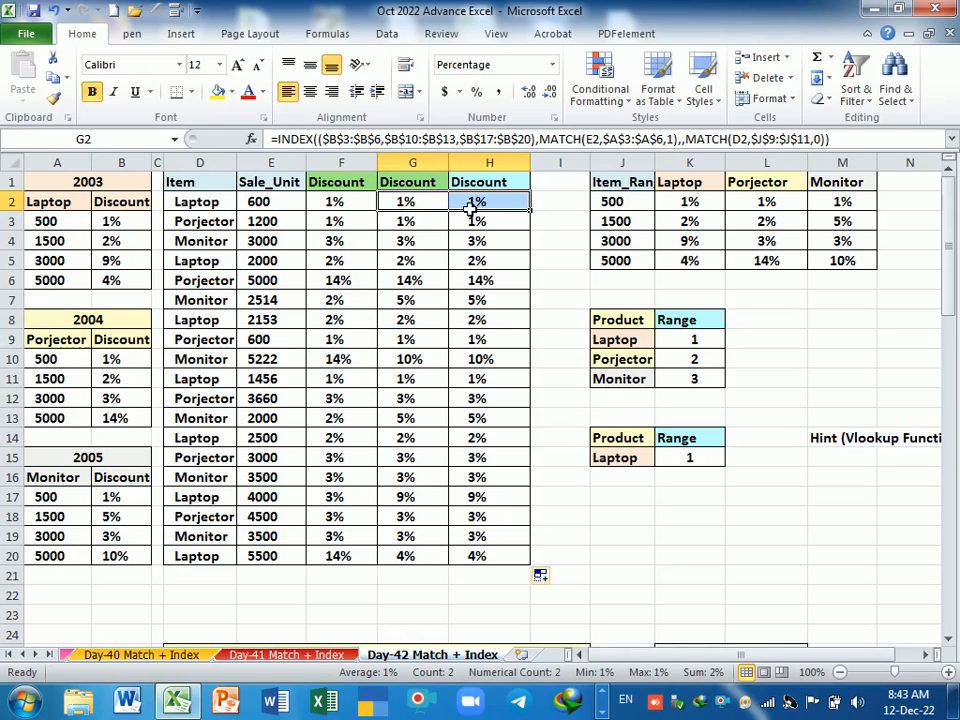
click(480, 218)
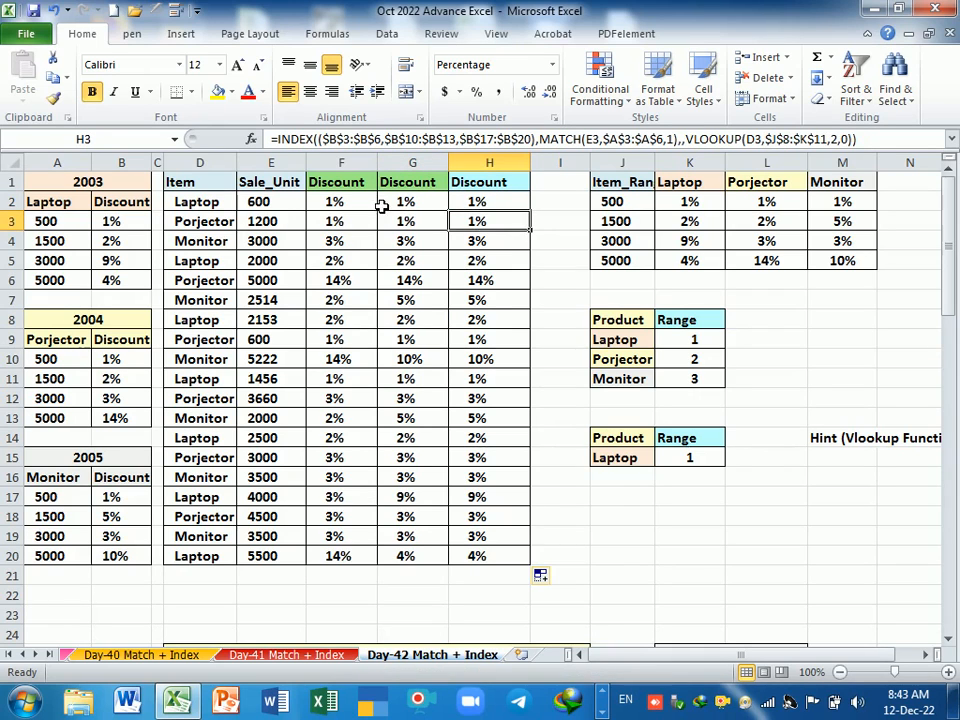
Clear the discount formulas from F2:F20
drag(370, 203, 362, 555)
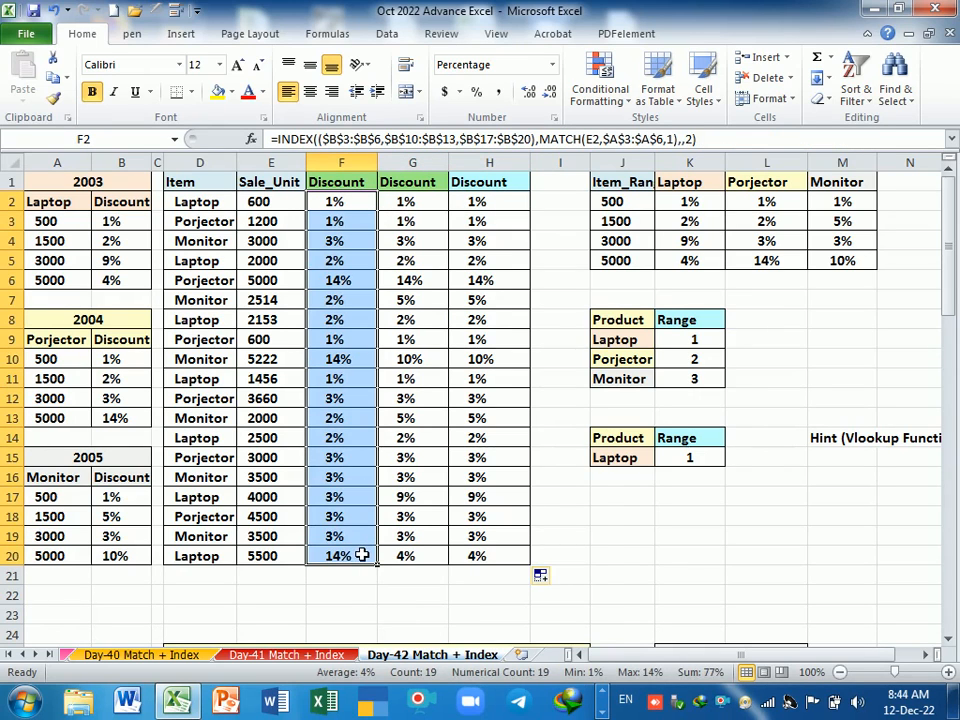
key(Delete)
click(355, 203)
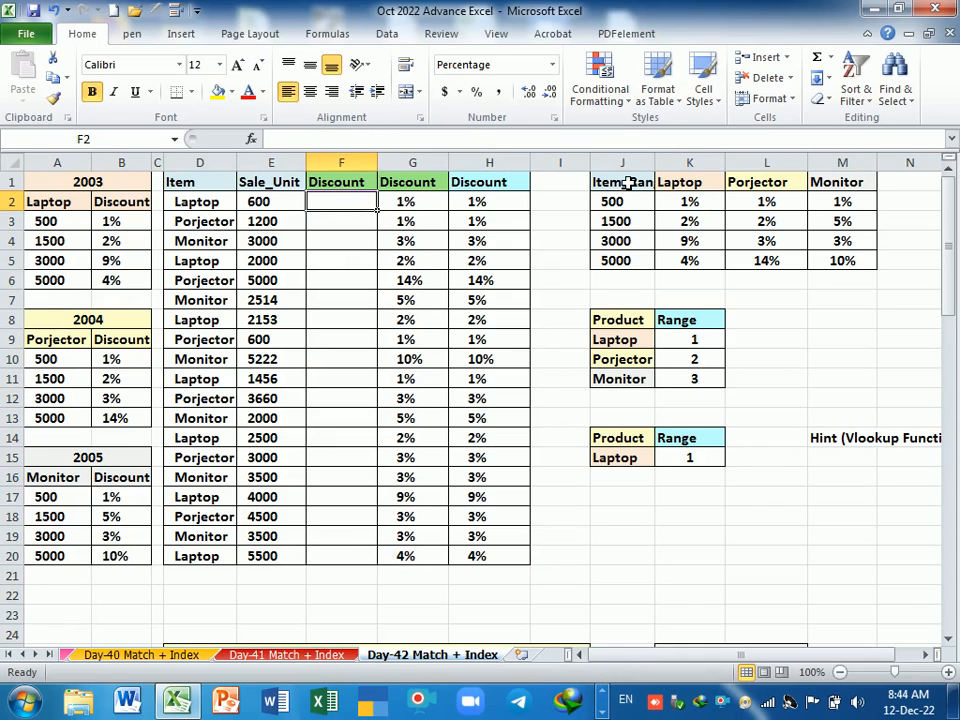
Start an INDEX formula in F2 with a bracketed reference whose first area is the combined table's Laptop range $K$2:$K$5
drag(630, 203, 628, 265)
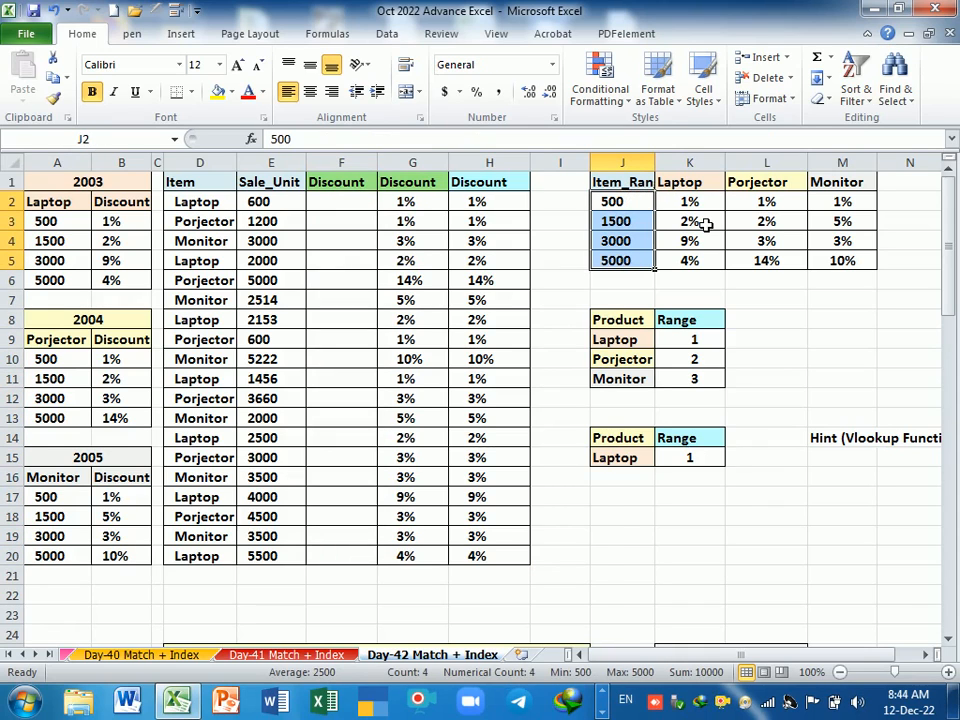
click(705, 184)
click(765, 184)
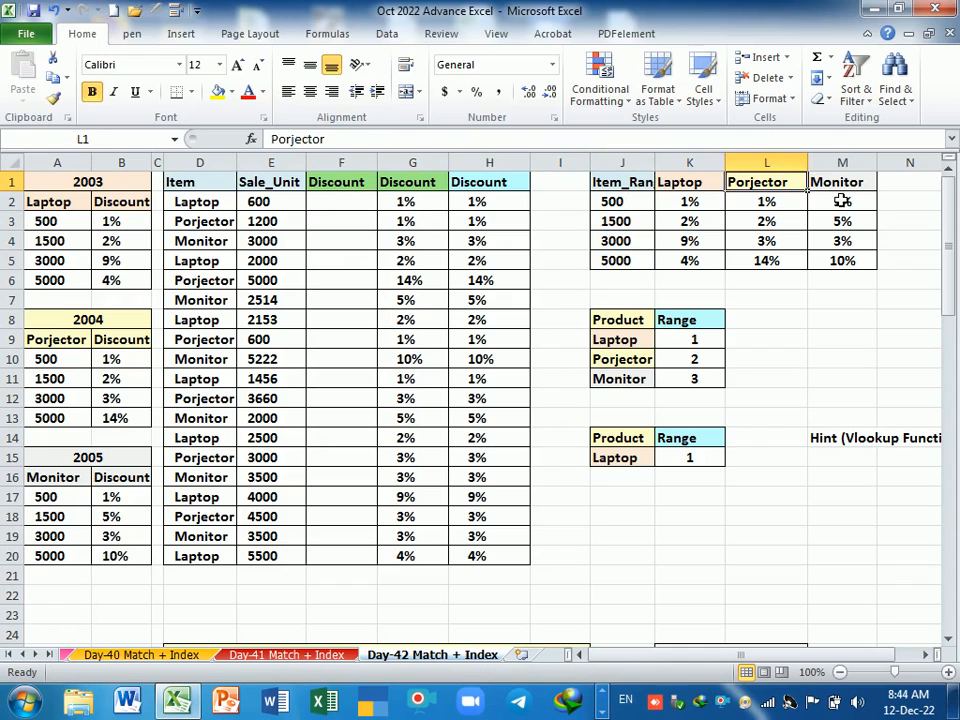
click(842, 200)
drag(703, 206, 866, 274)
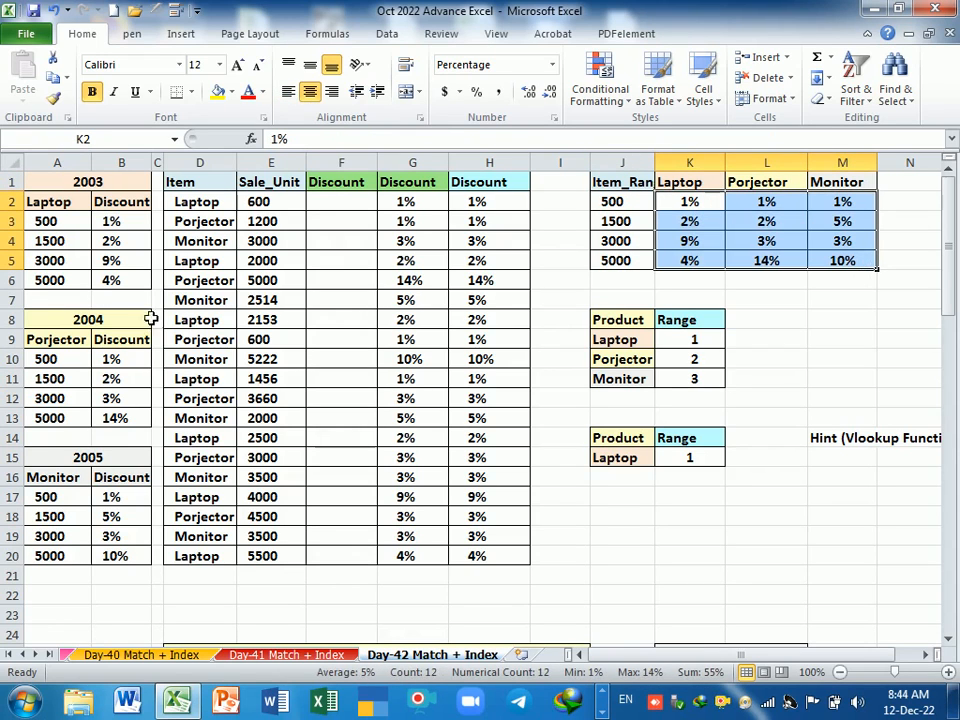
click(352, 206)
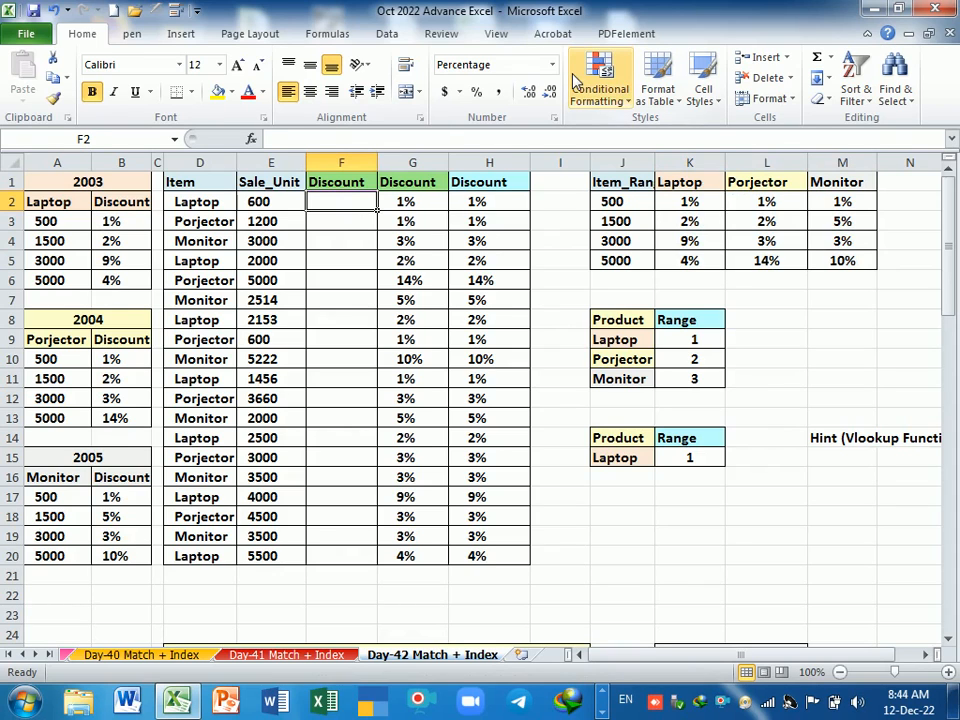
text(=ind)
key(Tab)
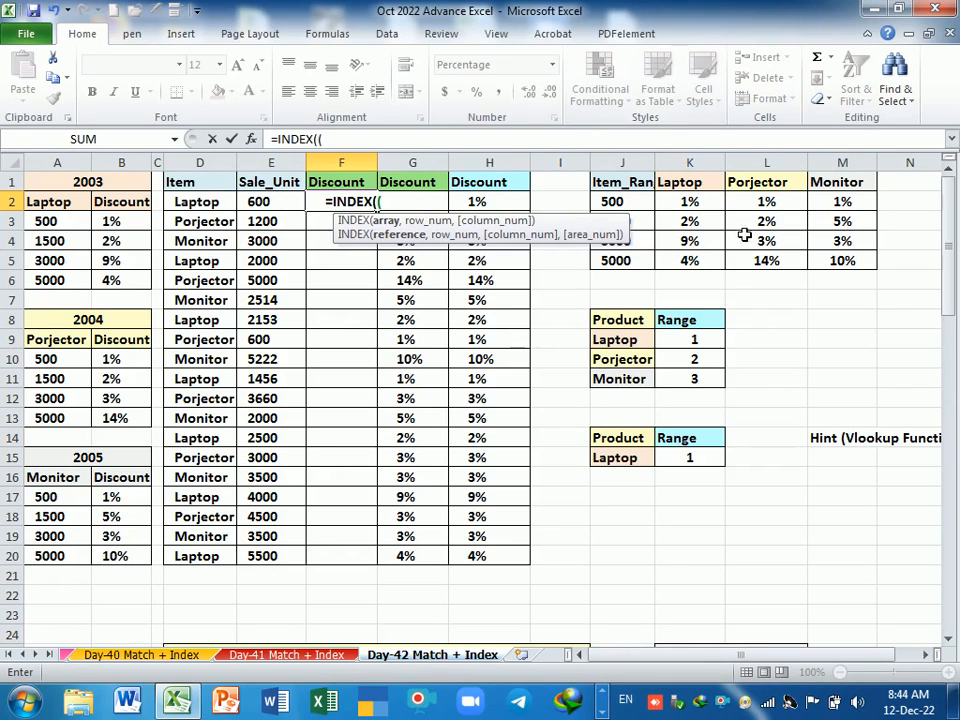
drag(519, 268, 521, 591)
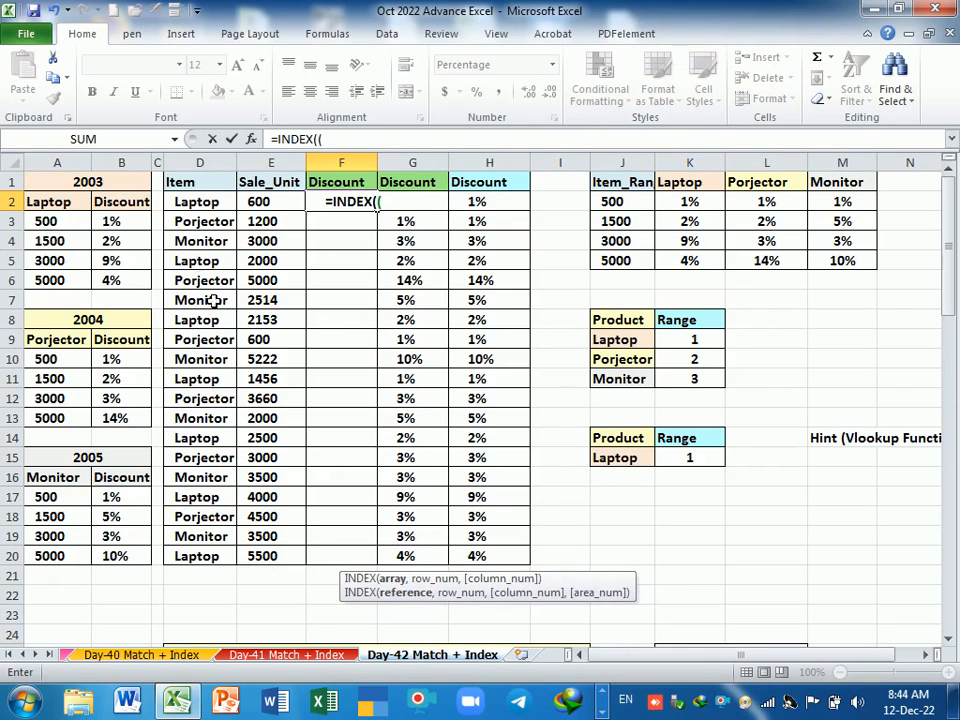
drag(690, 205, 697, 270)
key(F4)
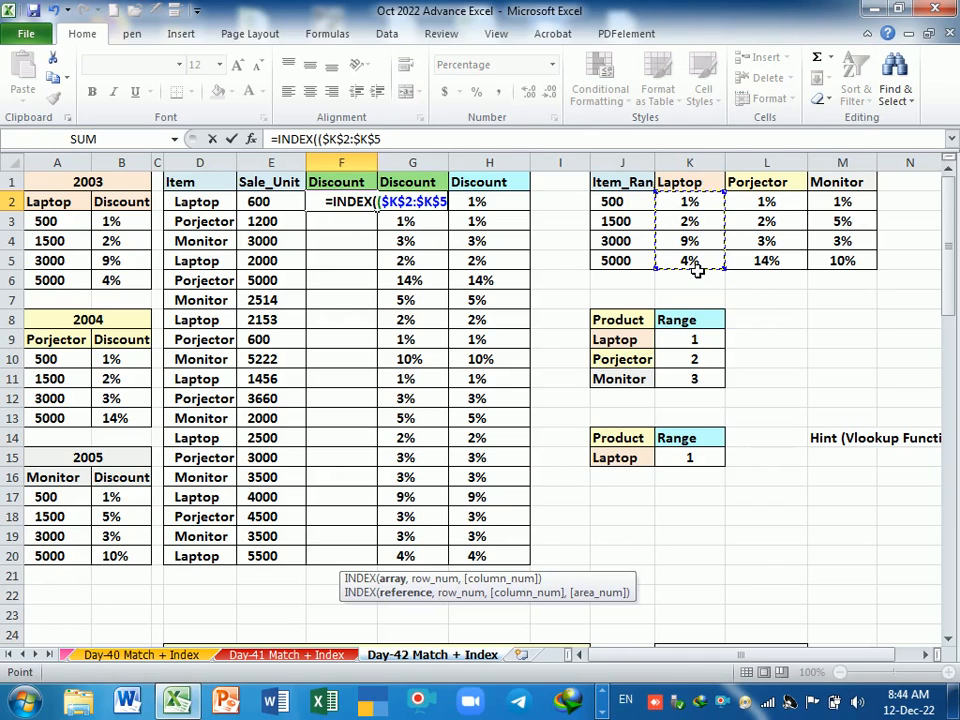
text(,)
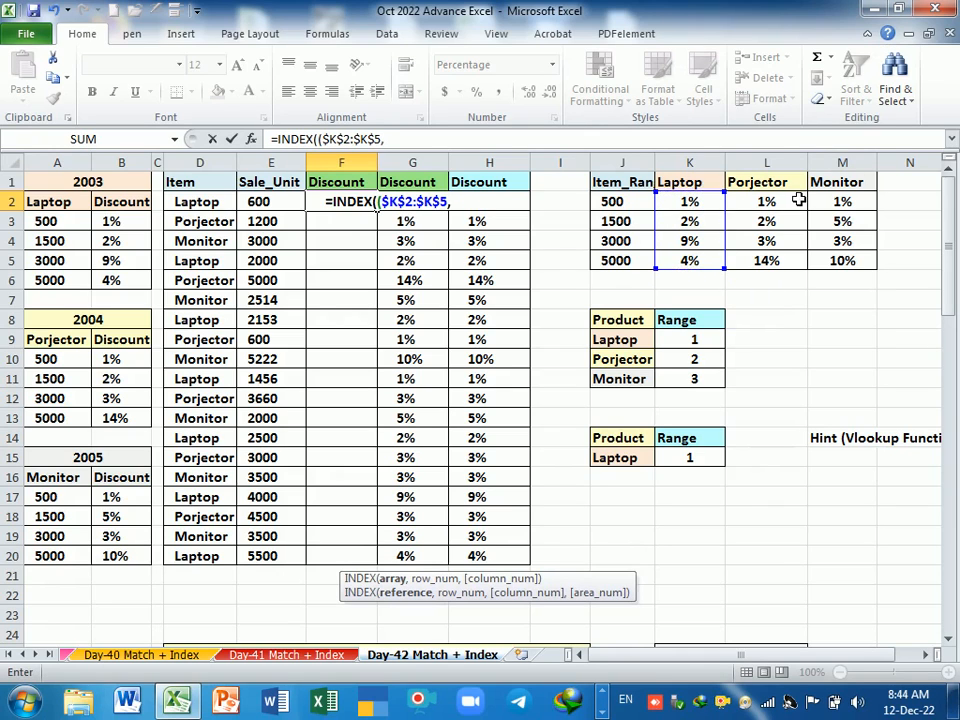
Add the absolute Porjector range $L$2:$L$5 and Monitor range $M$2:$M$5 as further areas in F2's INDEX reference
drag(795, 197, 781, 265)
key(F4)
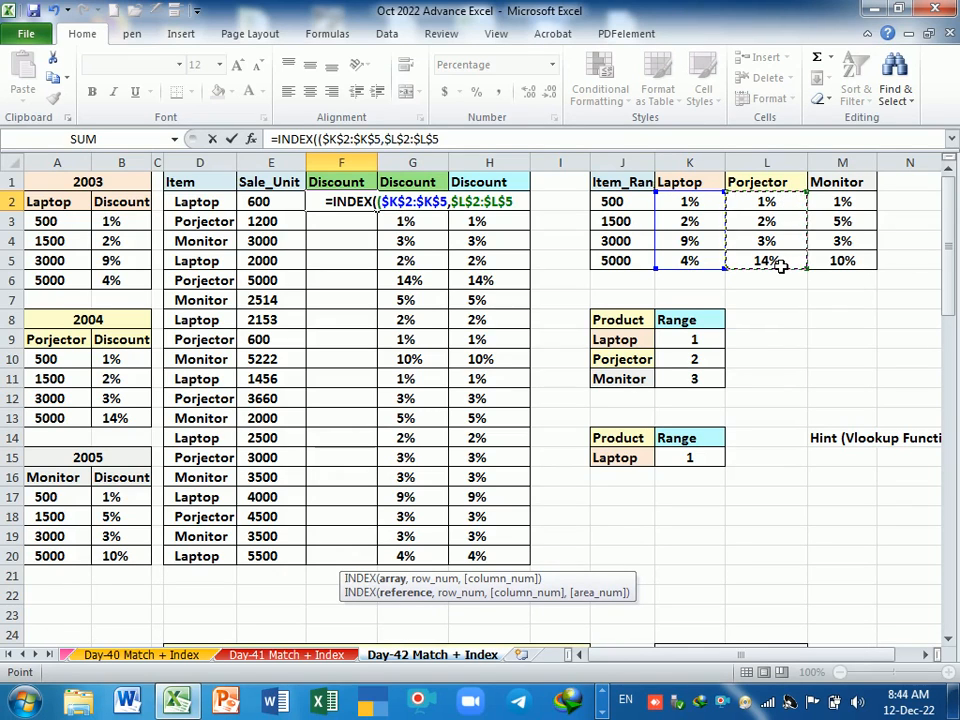
text(,)
drag(840, 198, 874, 261)
key(F4)
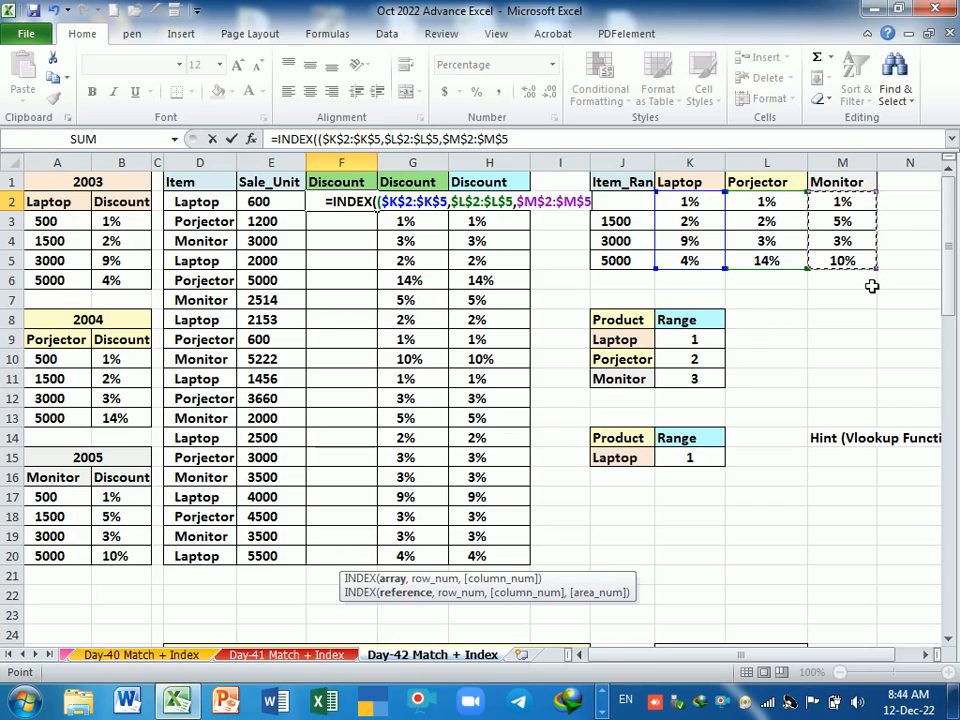
Close F2's INDEX reference, add MATCH(E2,$J$2:$J$5,1) as the row number, and leave the column number blank
text(),ma)
key(Tab)
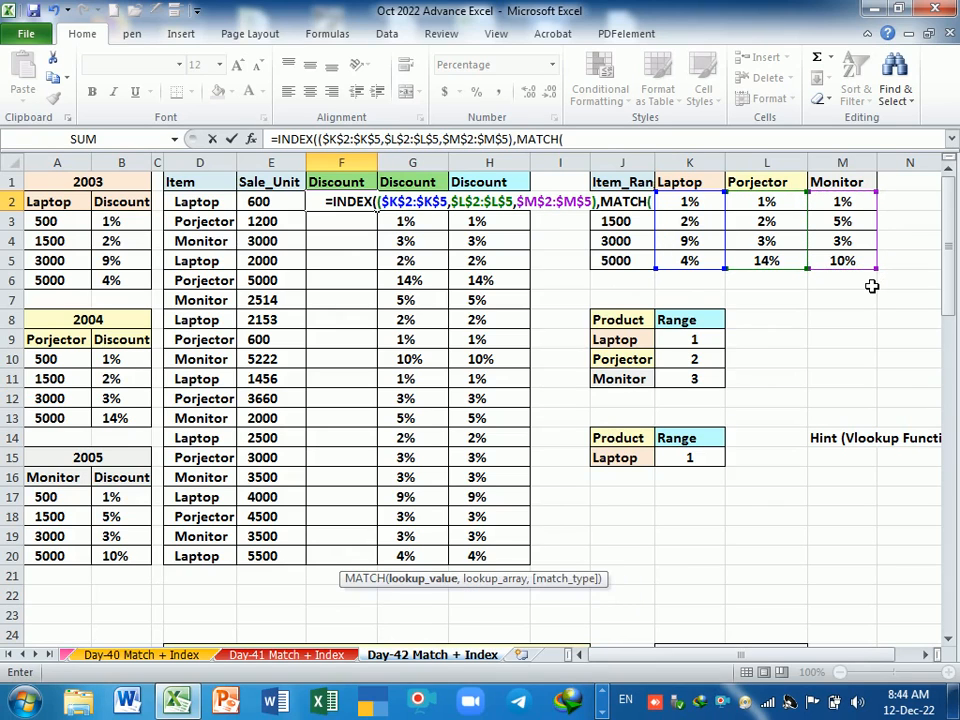
click(283, 206)
text(,)
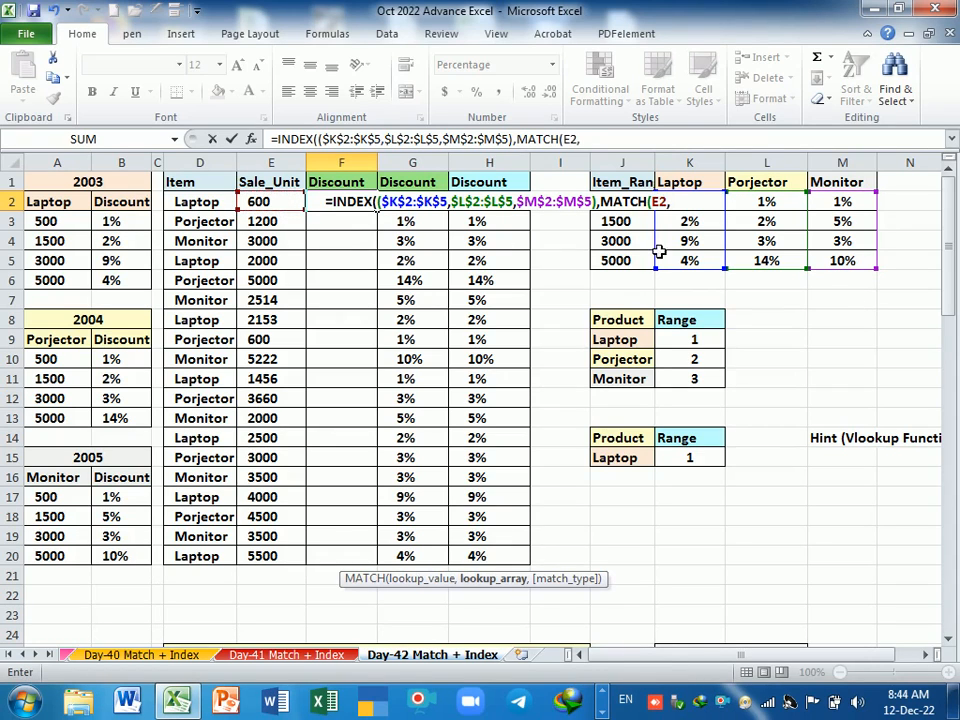
drag(650, 262, 643, 202)
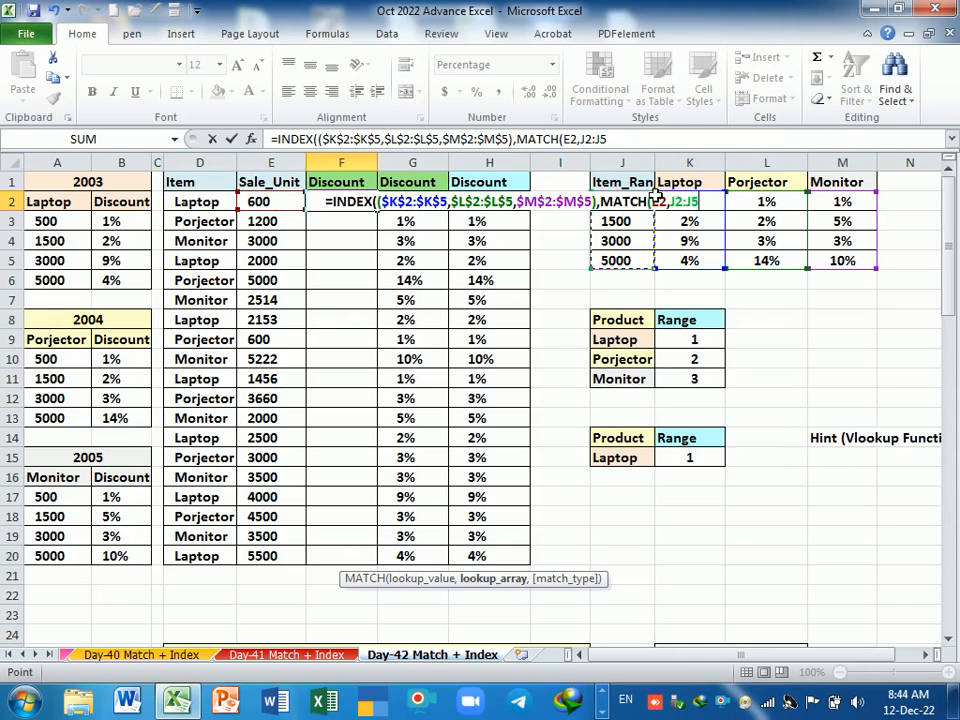
key(F4)
text(,1)
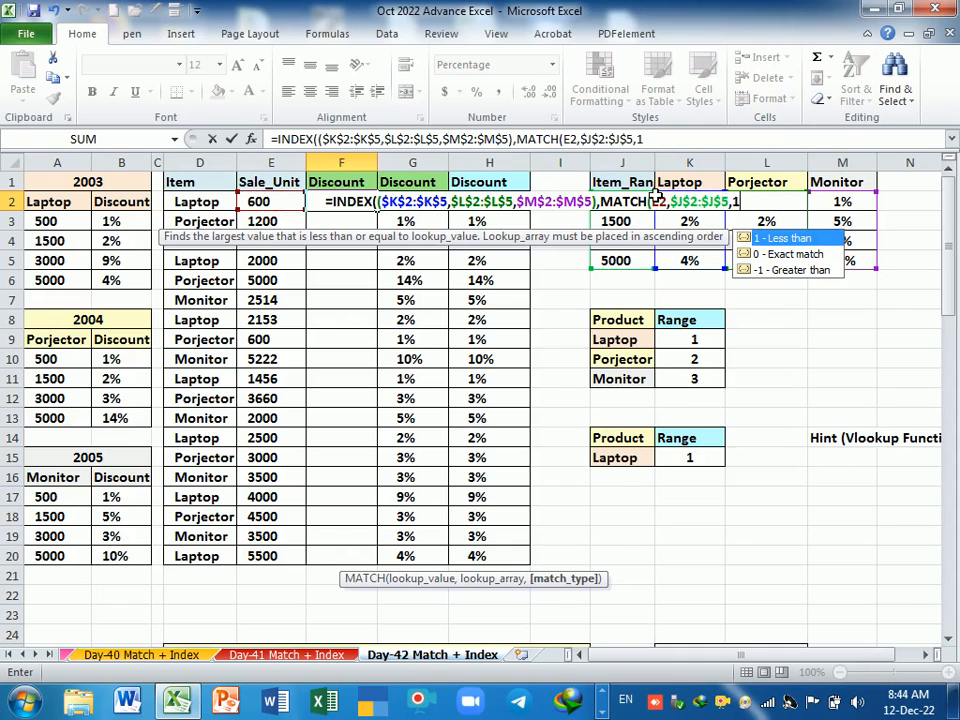
text(,)
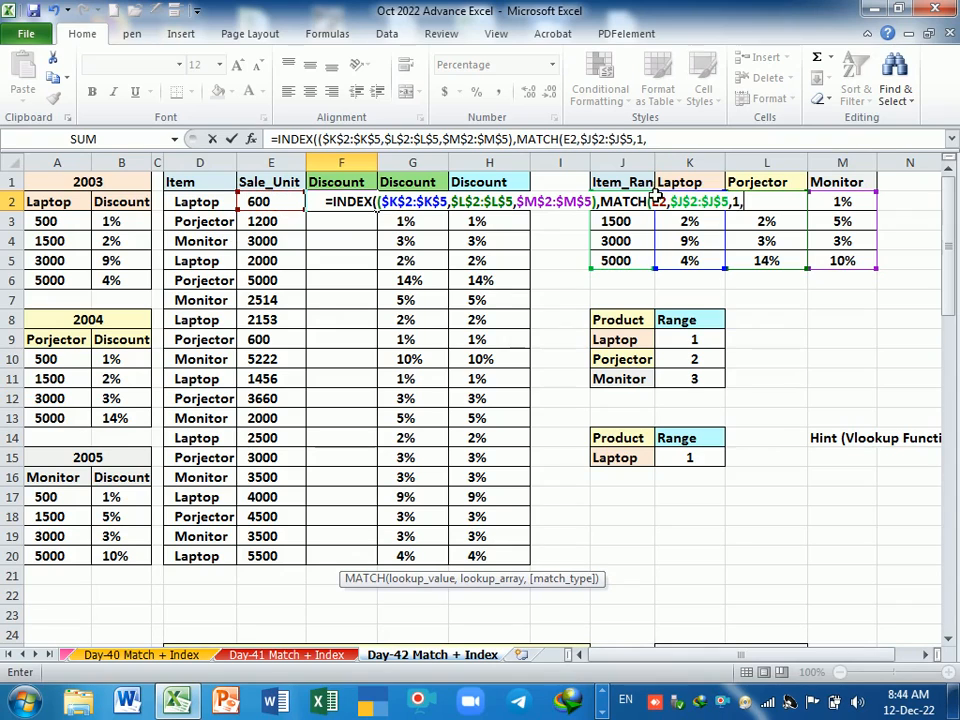
key(BackSpace)
text(),)
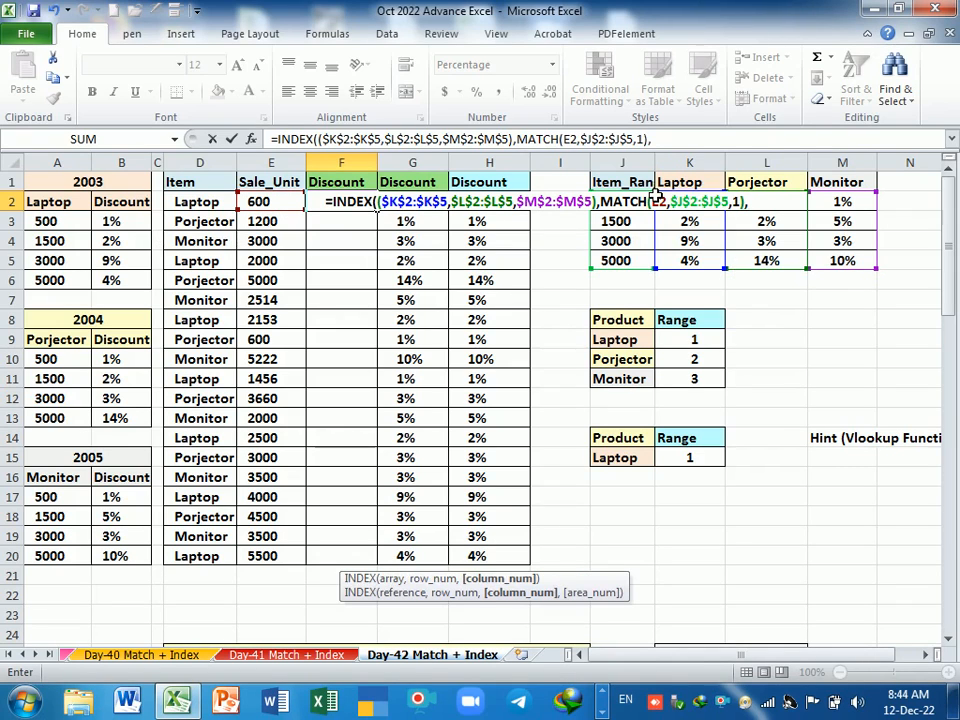
text(,)
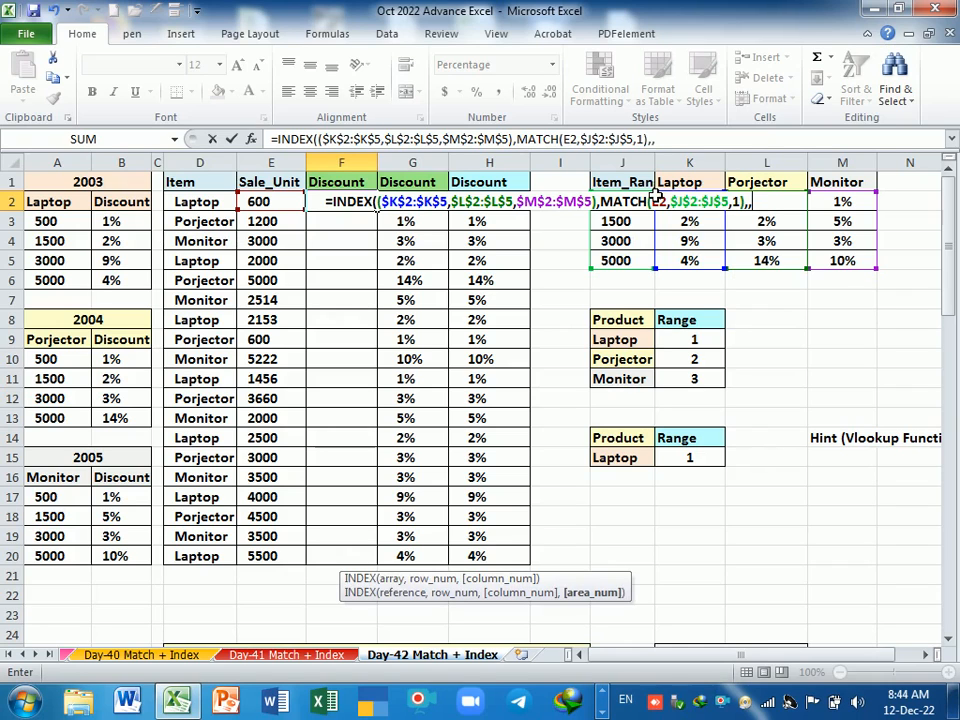
Add VLOOKUP(D2,$J$8:$K$11,2,0) as the area number and complete the INDEX formula in F2
text(vl)
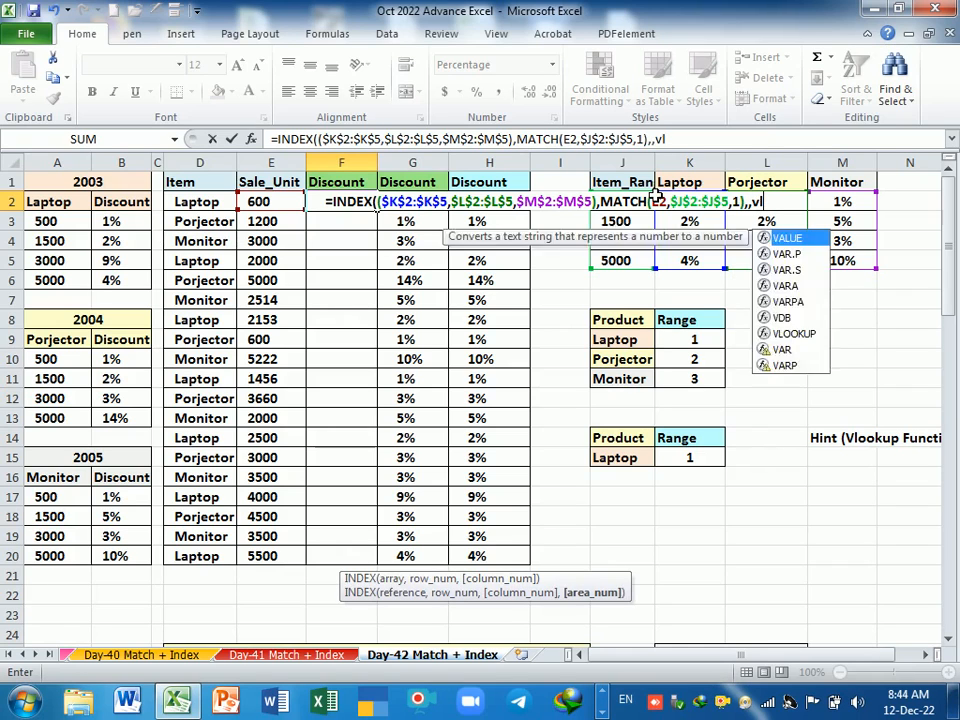
key(Tab)
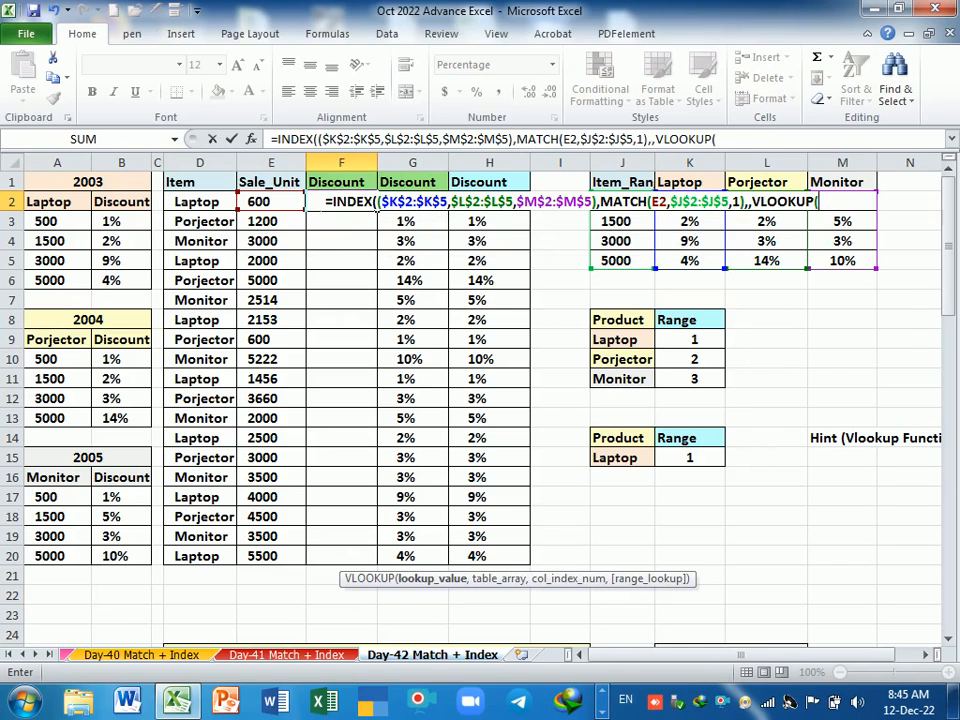
click(205, 203)
text(,)
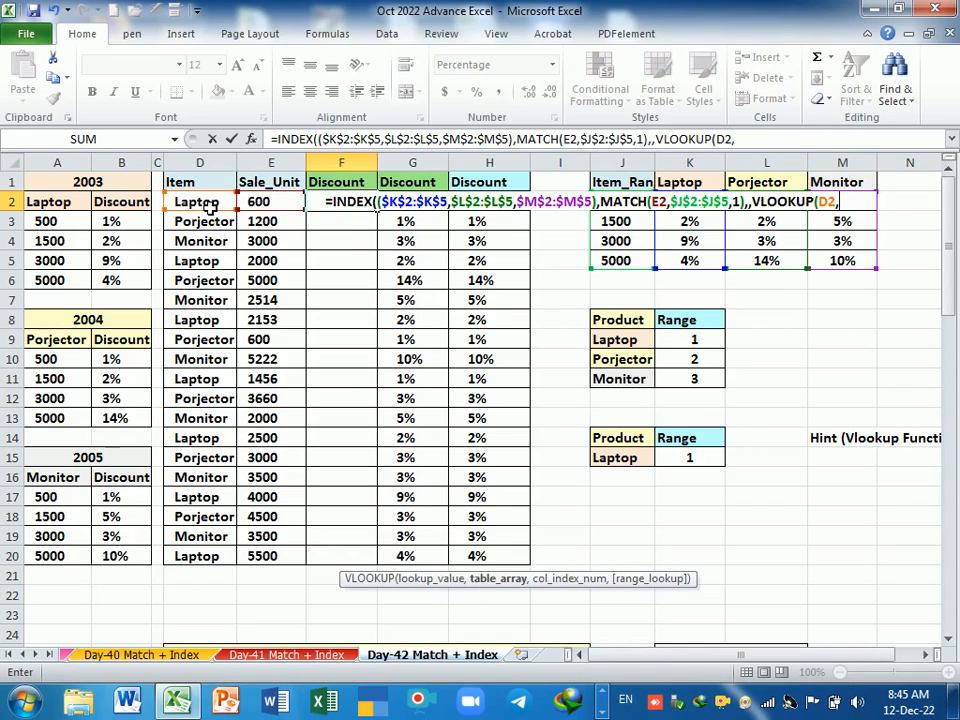
click(640, 322)
drag(643, 327, 694, 381)
key(F4)
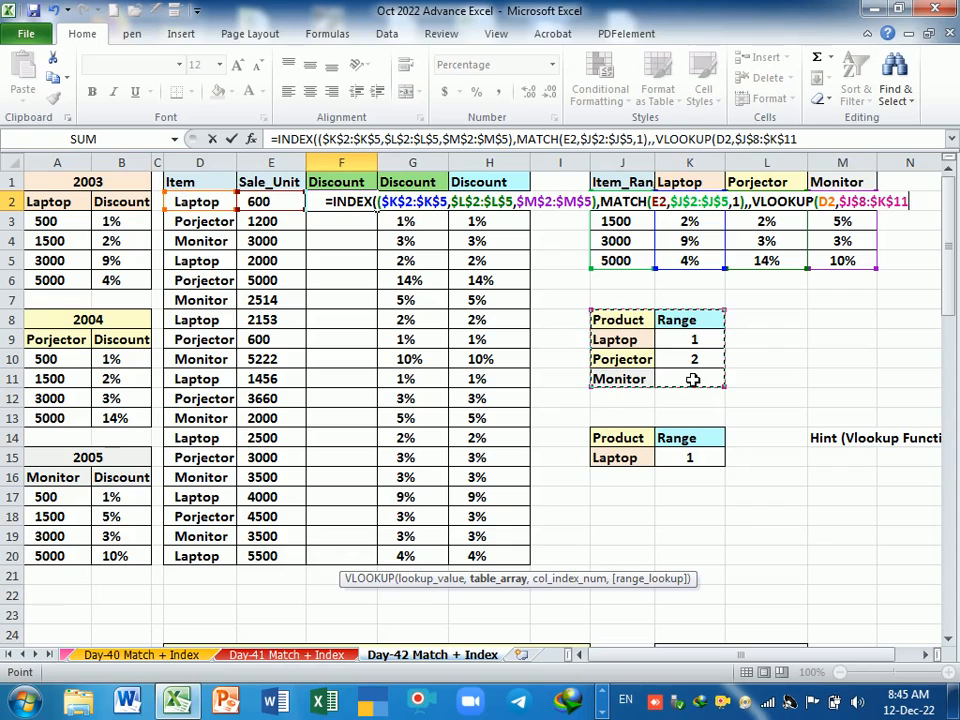
text(,)
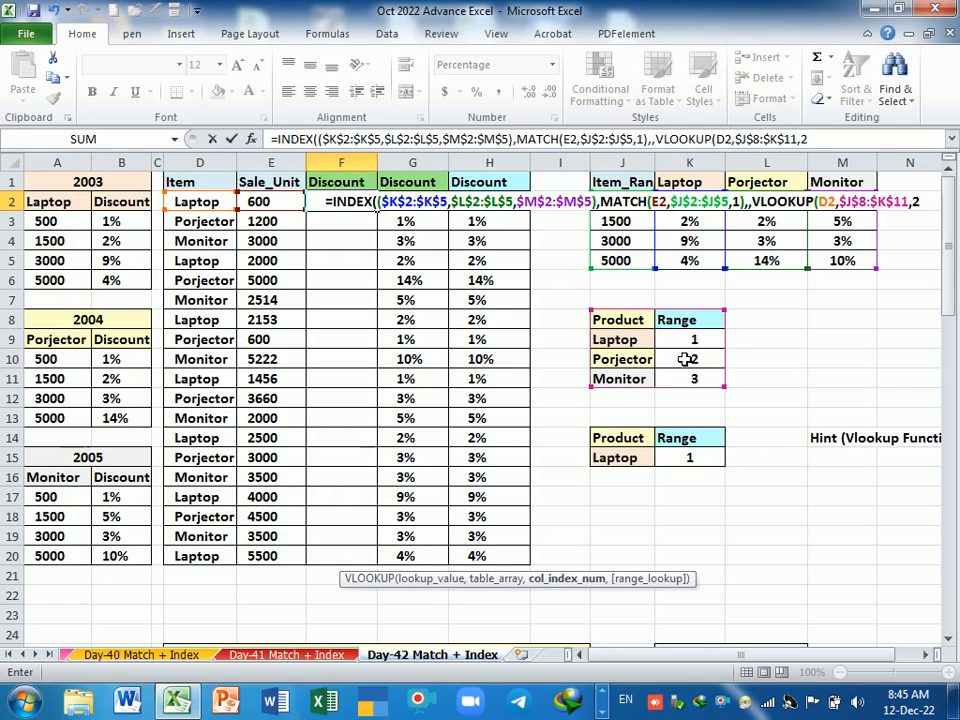
text(2,)
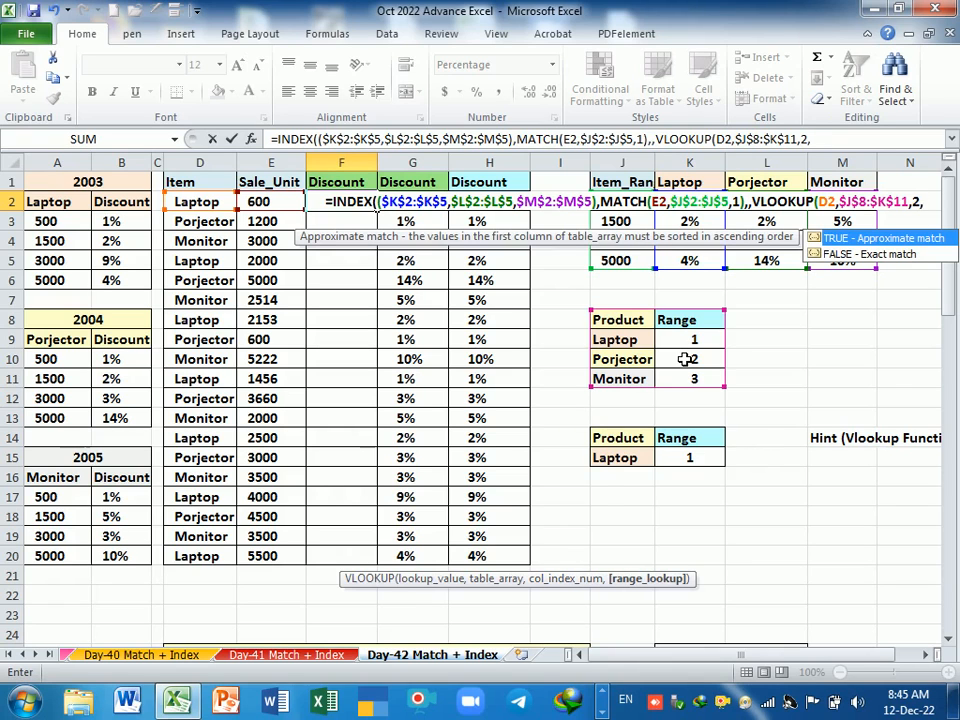
key(Return)
key(Return)
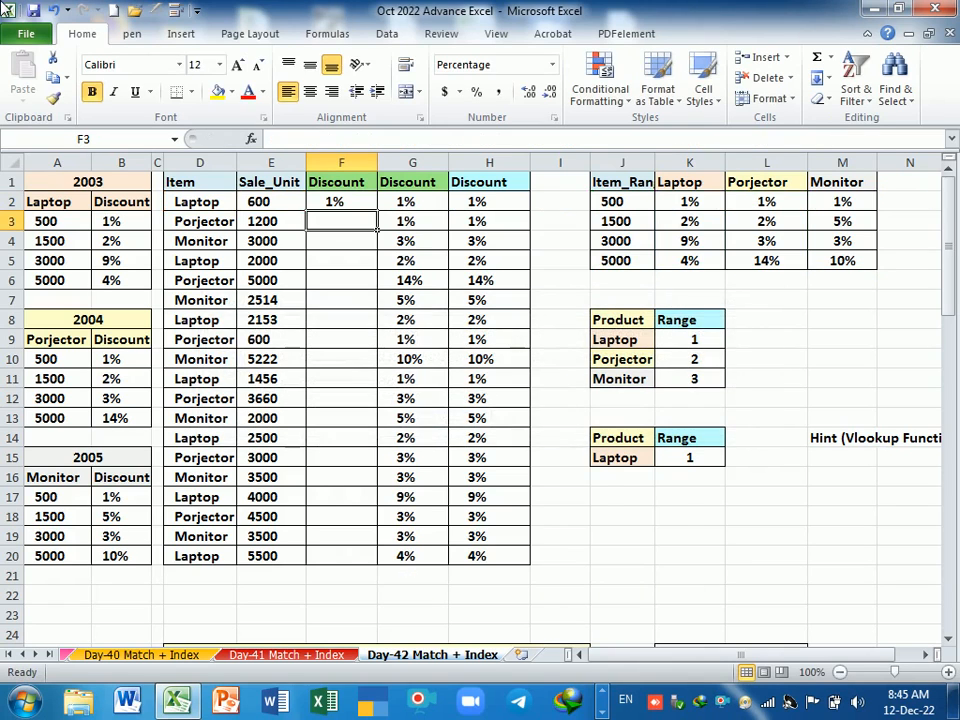
Fill the F2 formula down to F20 and compare it with H2's formula and the 2003 Laptop table's ranges
click(368, 206)
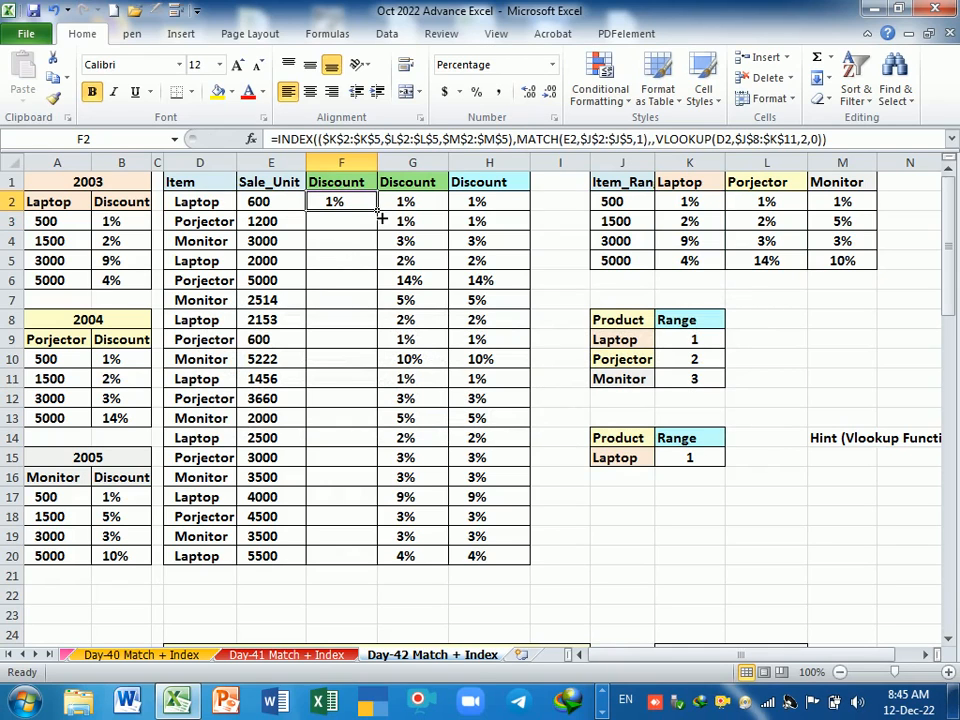
drag(379, 213, 375, 560)
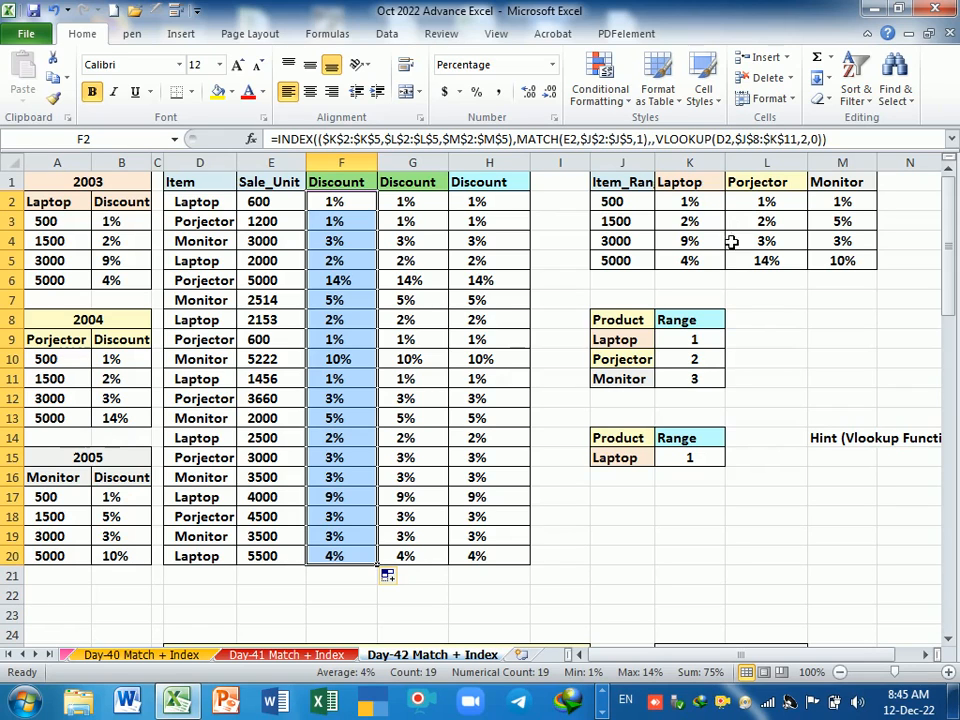
double_click(515, 209)
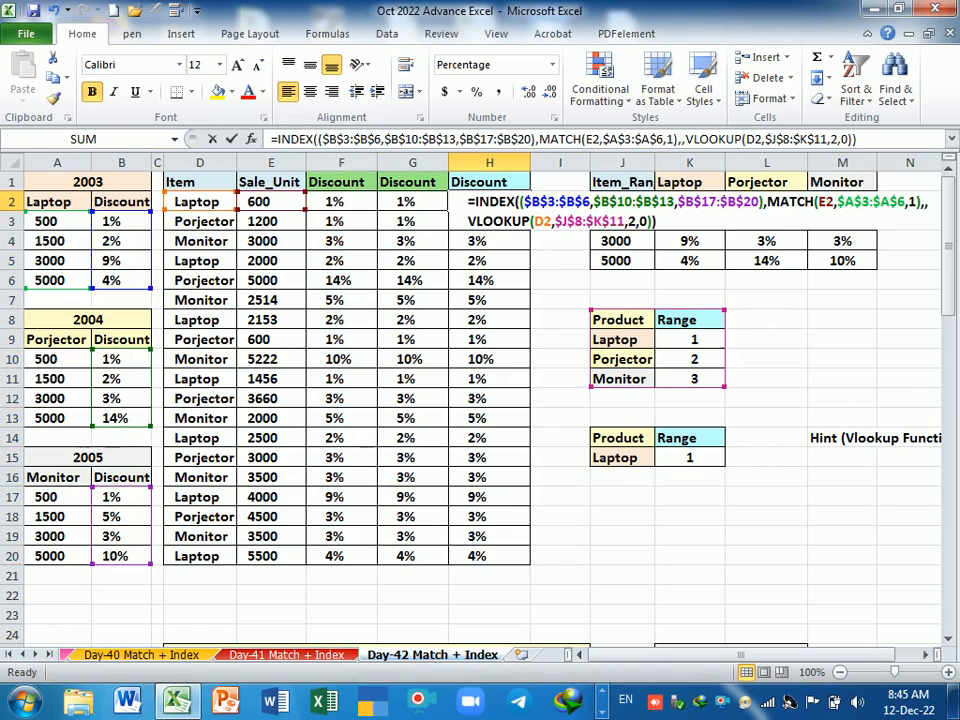
click(677, 222)
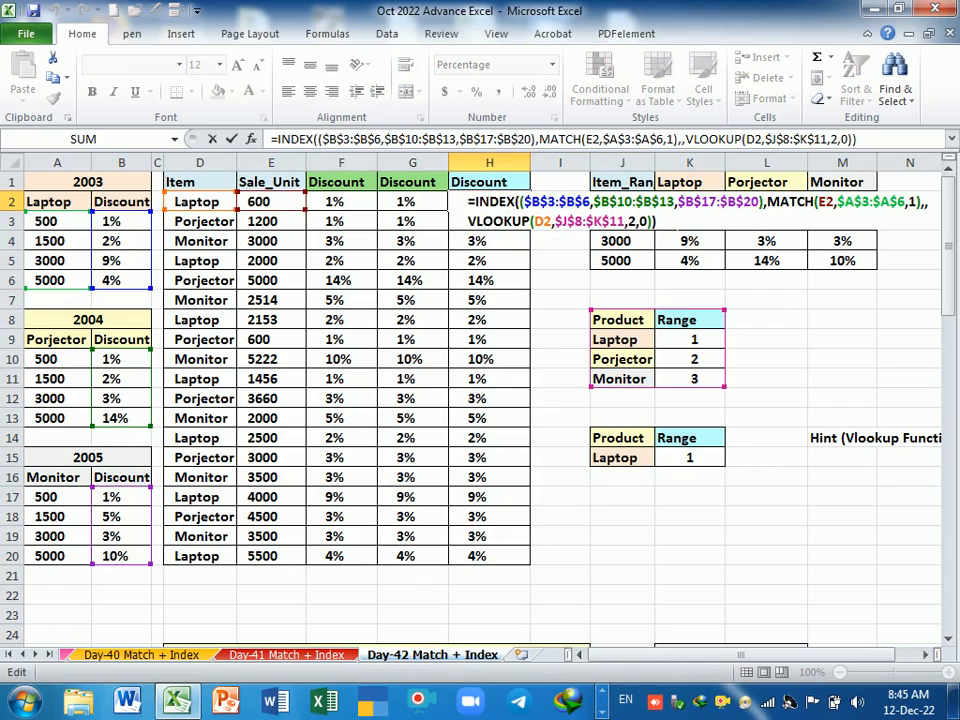
key(Return)
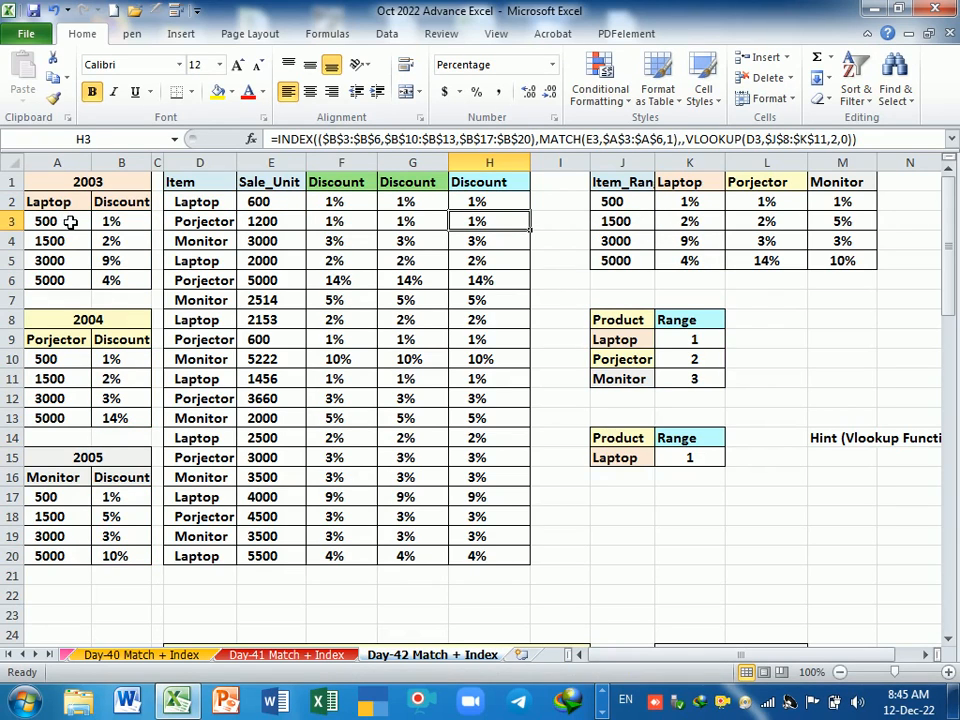
drag(70, 221, 75, 289)
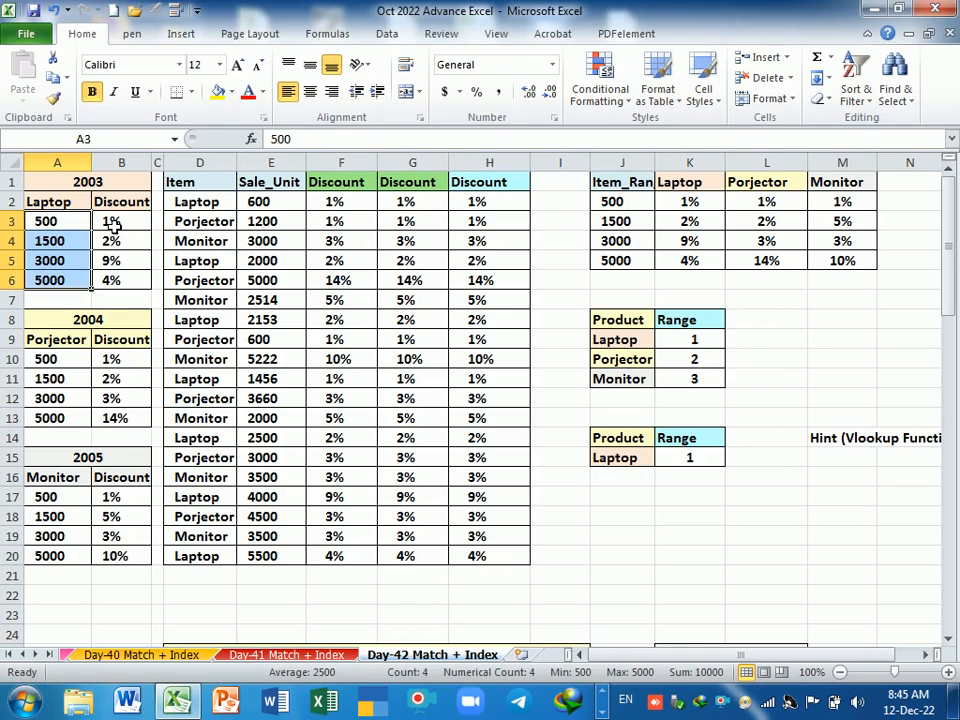
drag(110, 222, 117, 279)
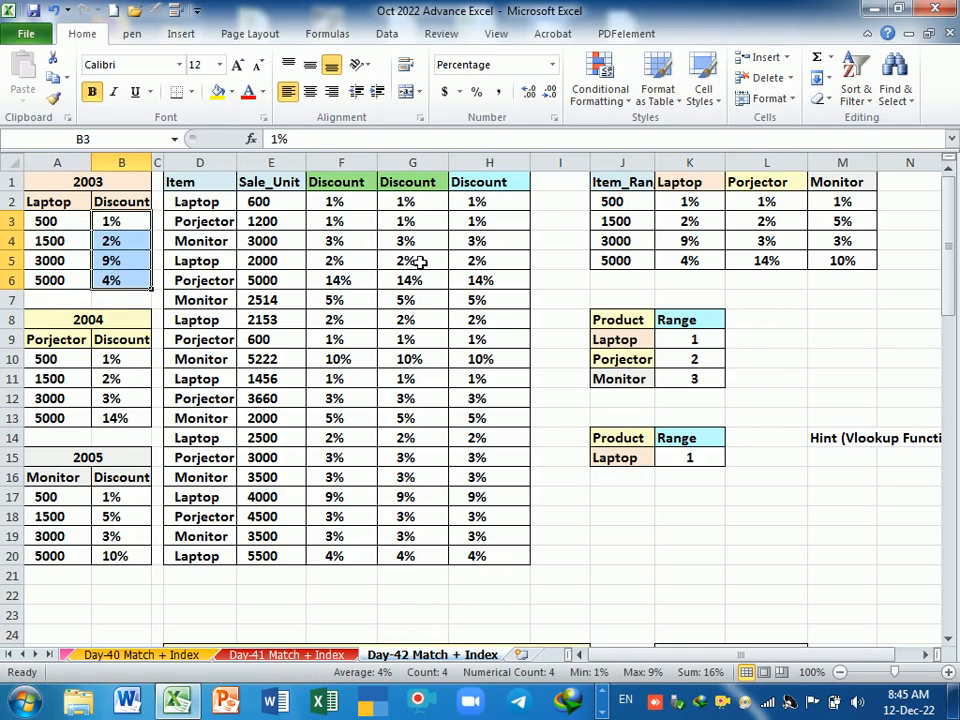
drag(358, 206, 364, 557)
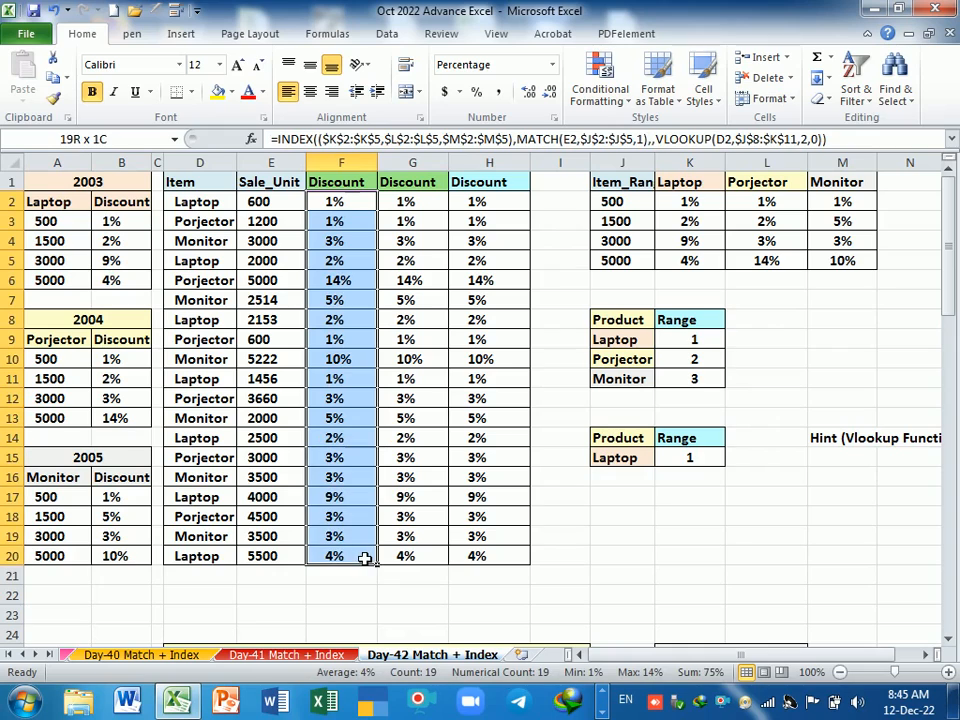
Examine the Year 2011, Year 2012 and Year 2013 sales tables and the Total_Sale formula in L35
scroll(436, 472, down, 6)
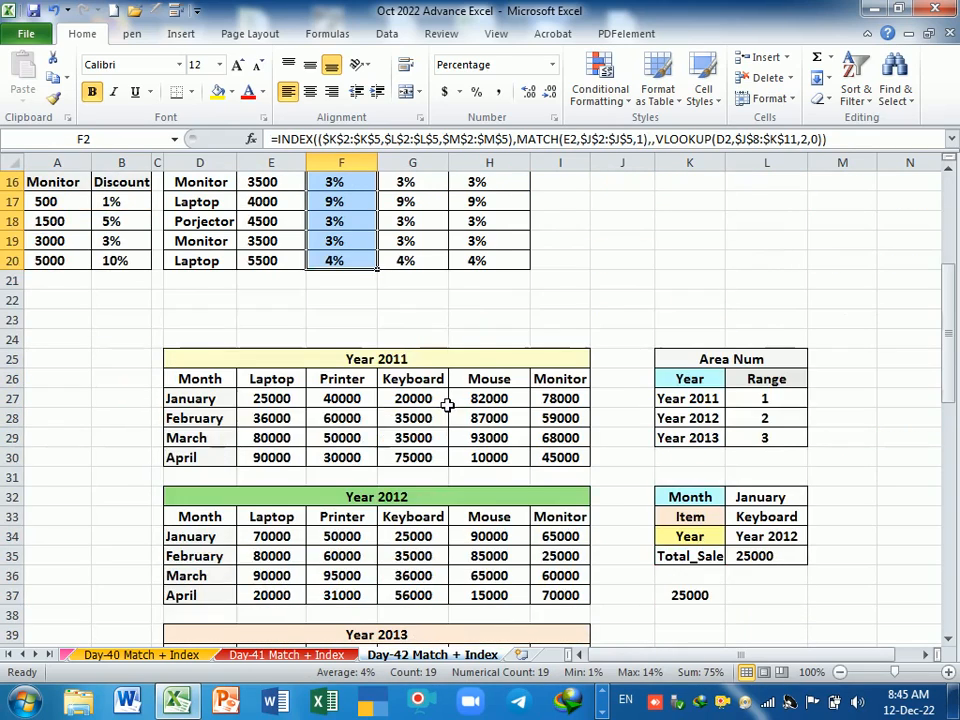
scroll(505, 356, down, 2)
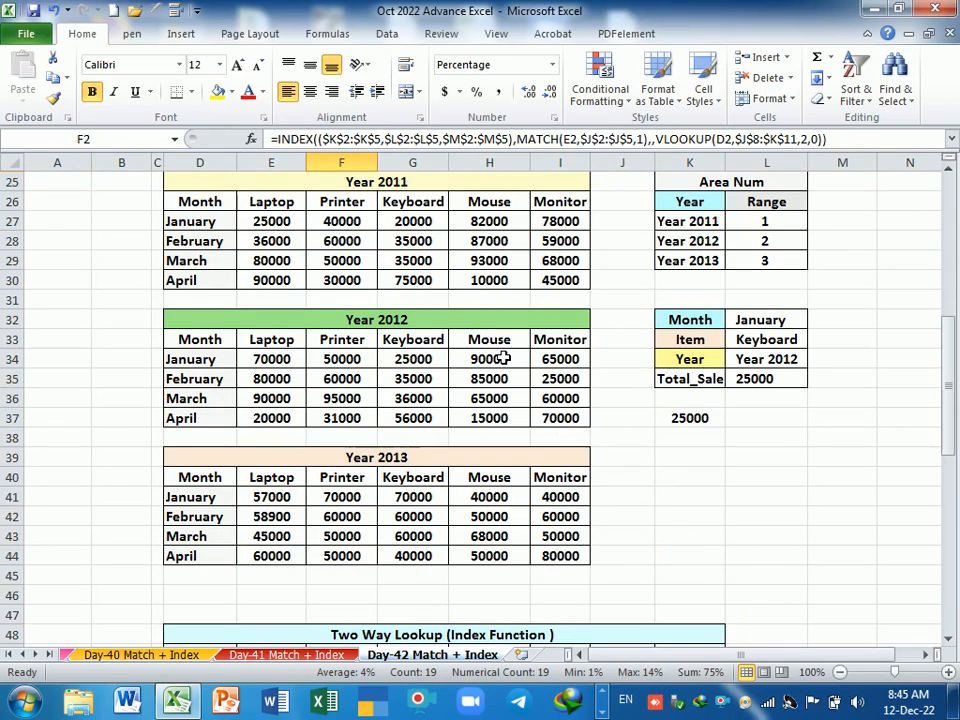
click(947, 176)
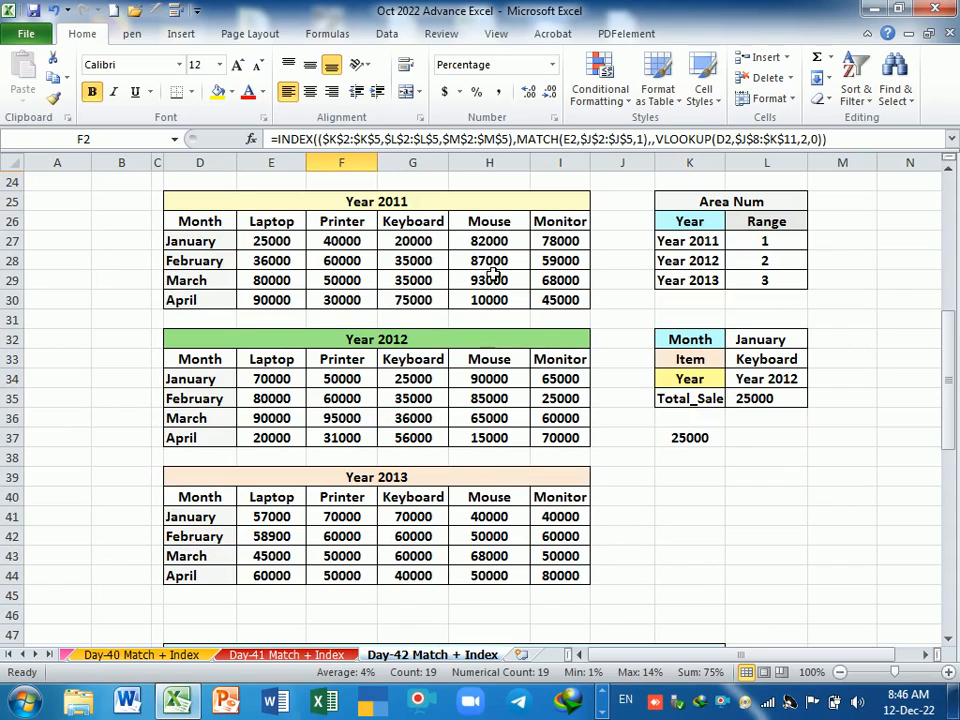
click(421, 206)
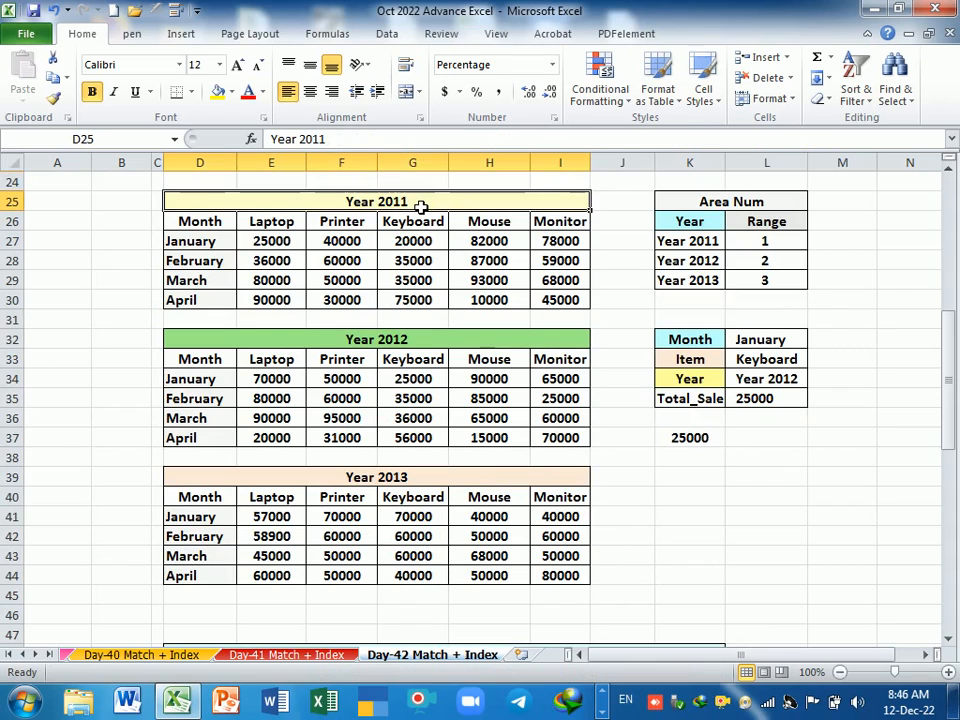
click(422, 341)
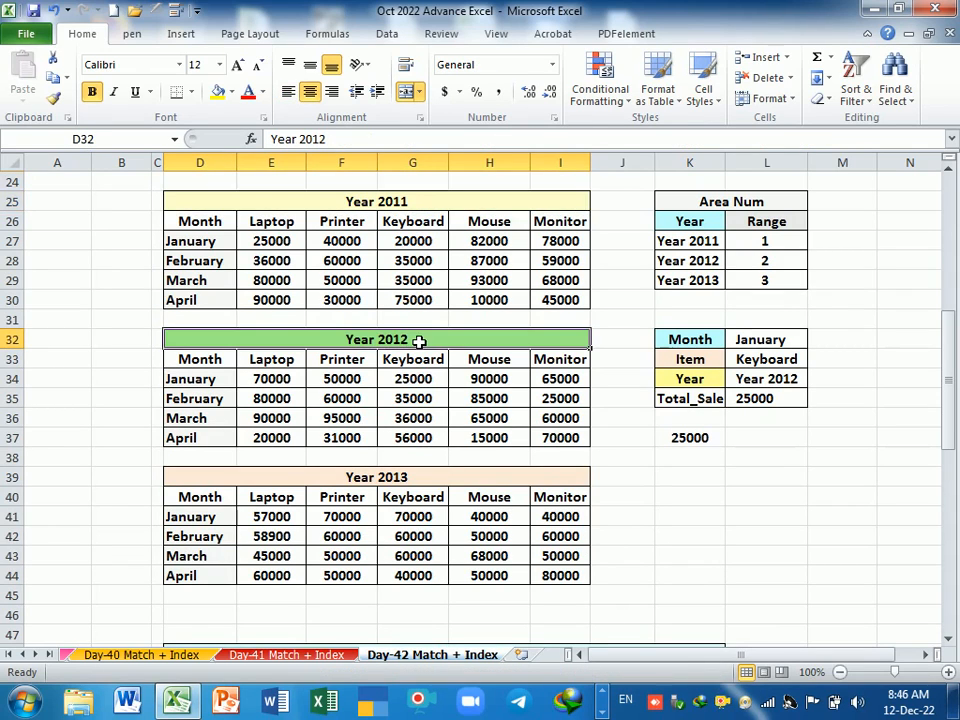
click(428, 484)
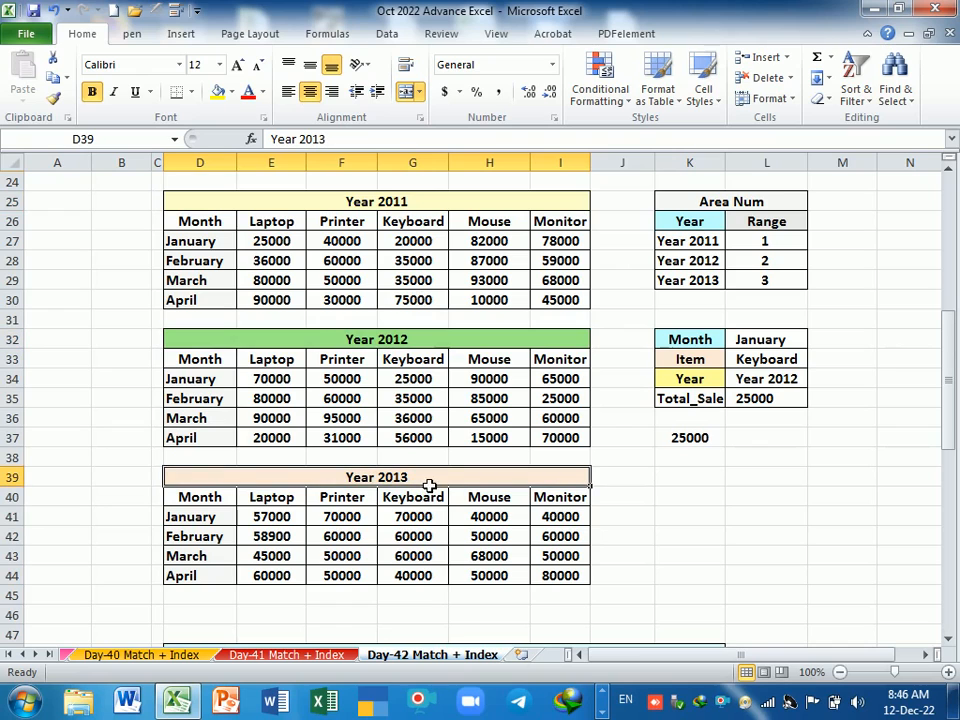
click(231, 228)
drag(231, 228, 561, 300)
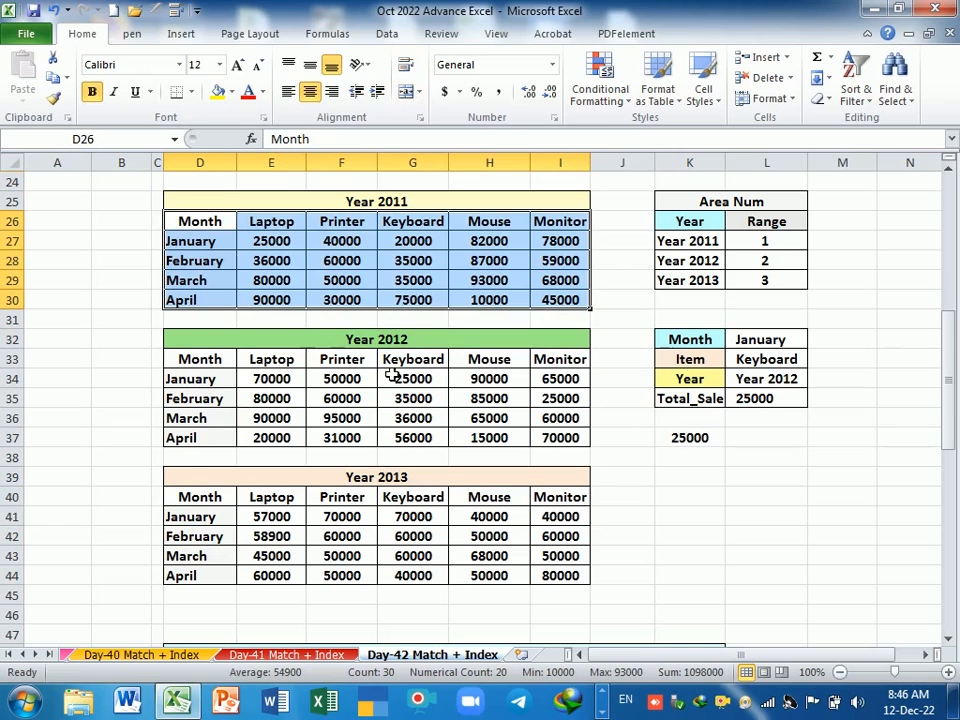
drag(211, 366, 585, 447)
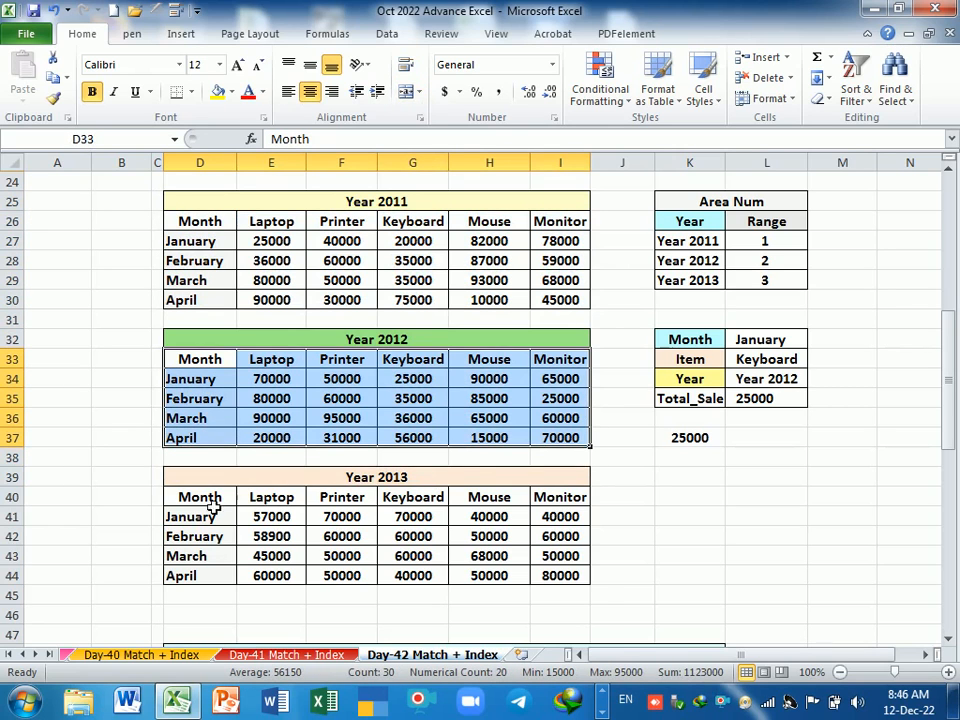
drag(193, 505, 548, 585)
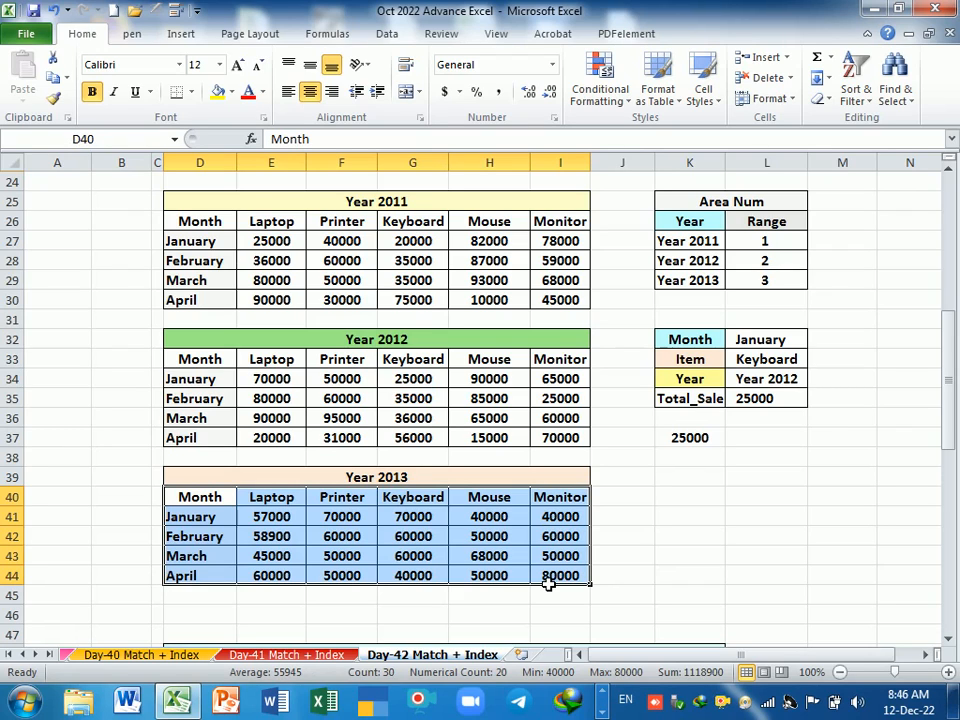
double_click(770, 400)
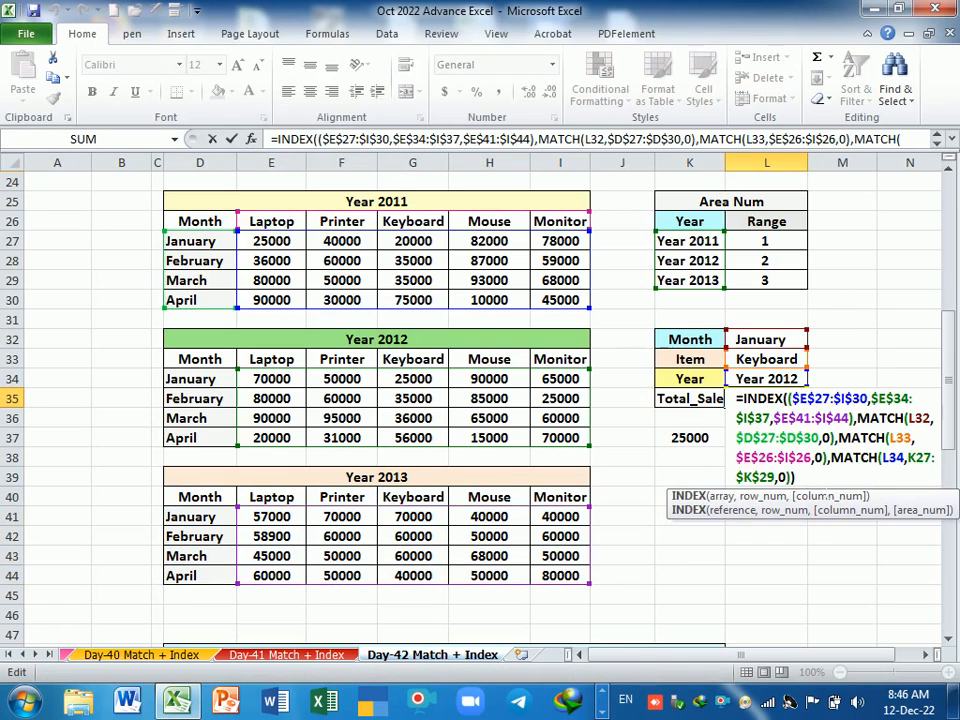
click(826, 482)
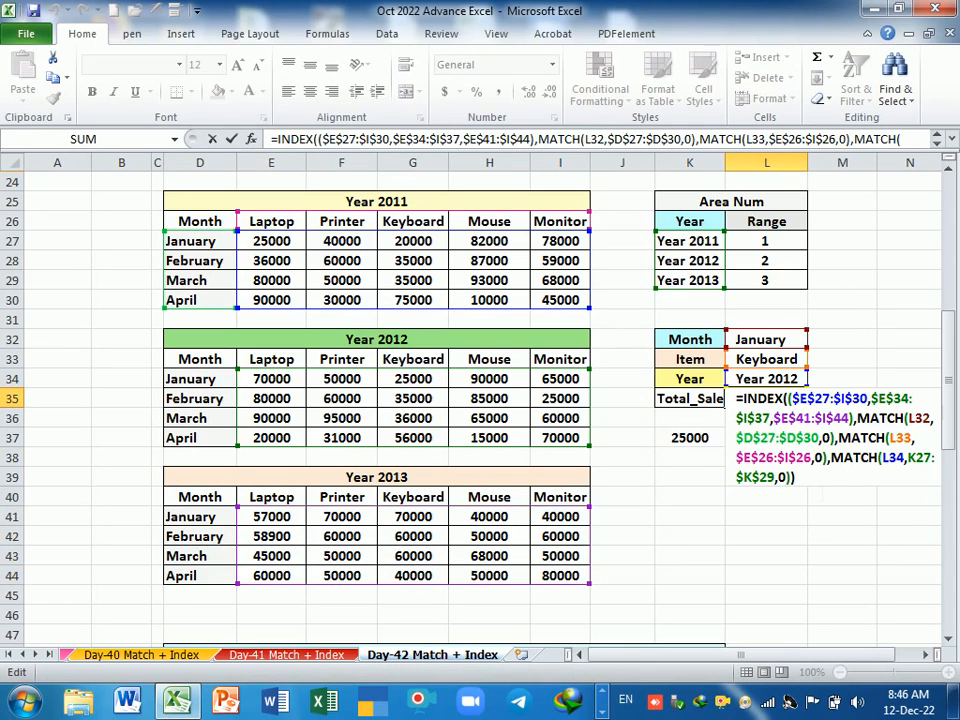
key(Return)
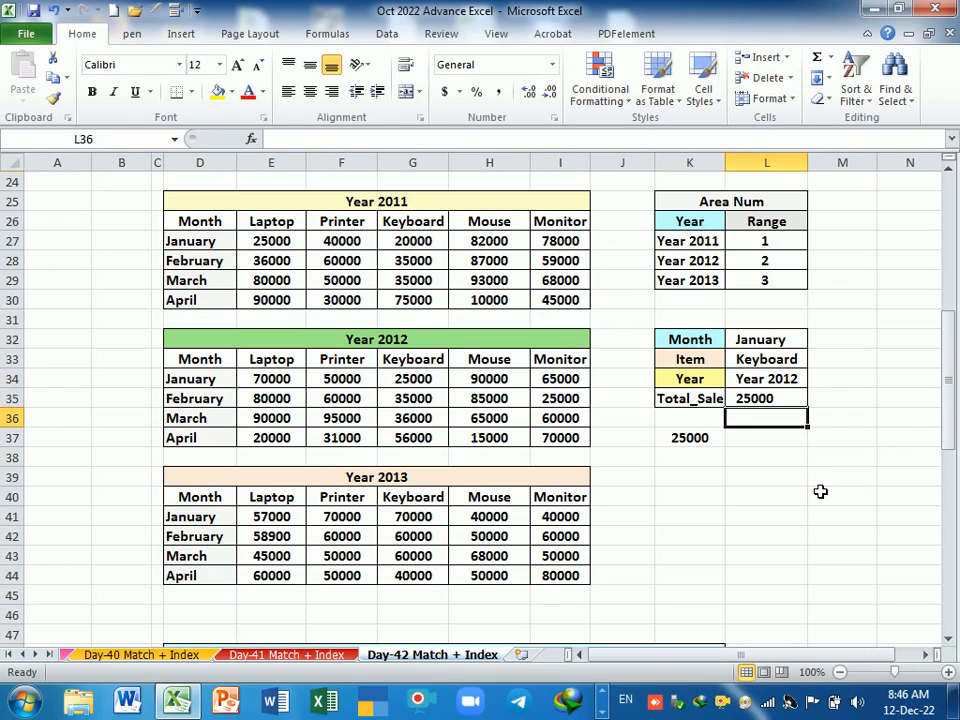
Start an INDEX formula in L36 with a multi-area reference whose first area is the Year 2011 sales figures, $E$27:$I$30
text(=ind)
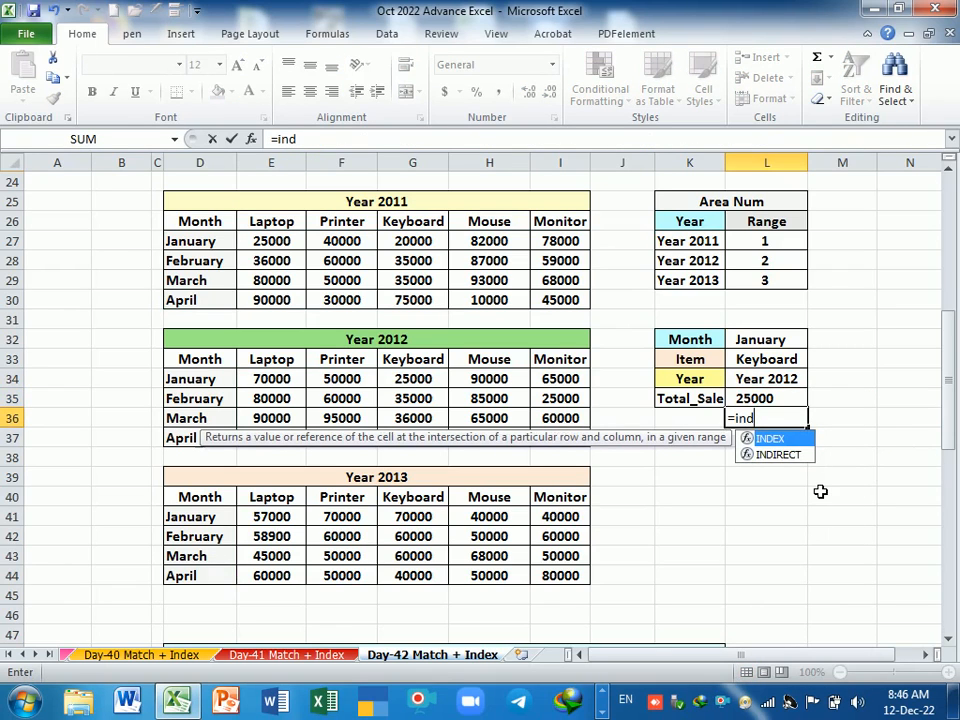
drag(853, 656, 914, 659)
click(927, 656)
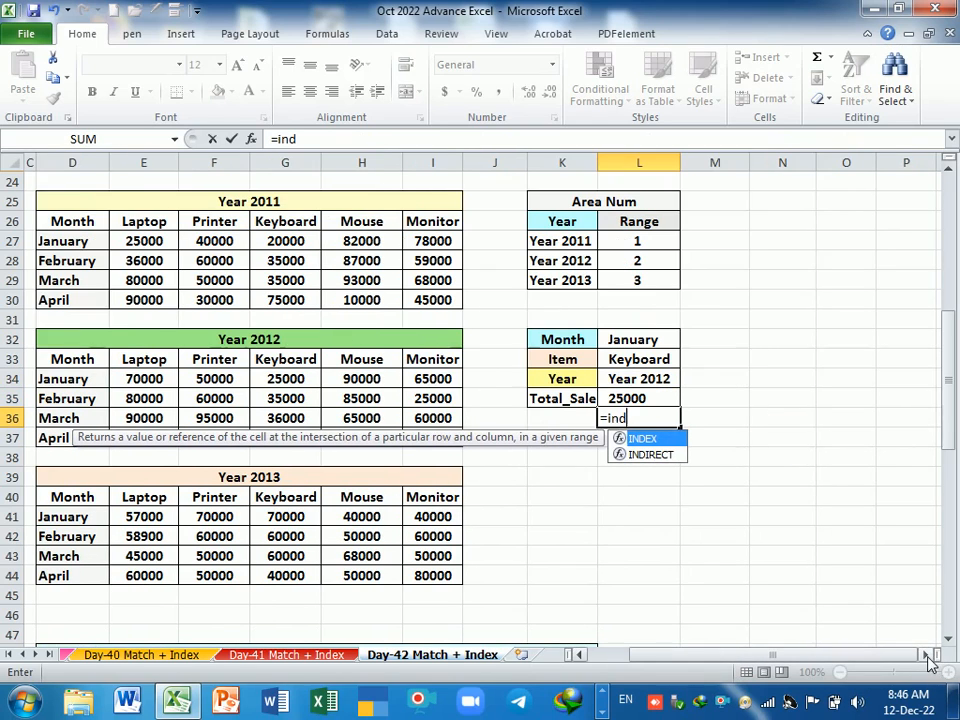
click(927, 656)
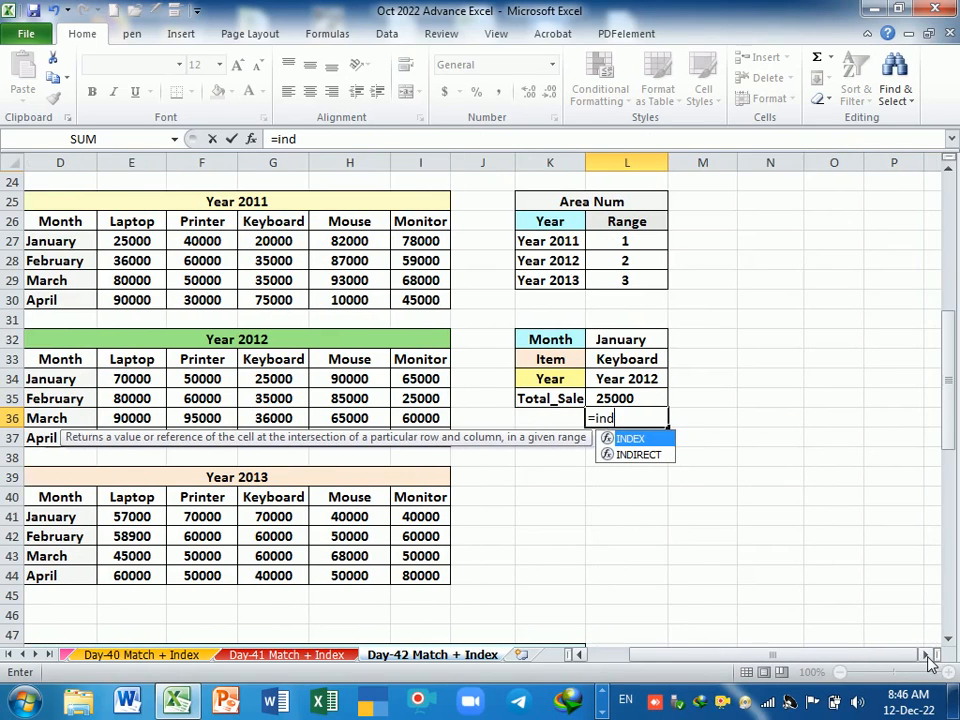
click(580, 654)
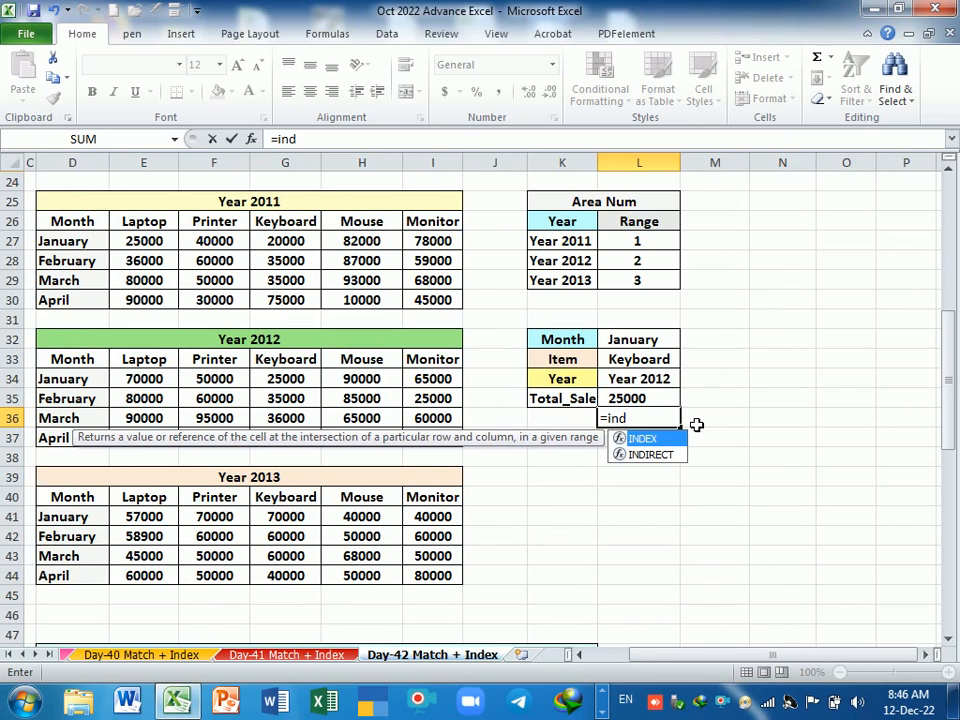
text(=ind)
key(Tab)
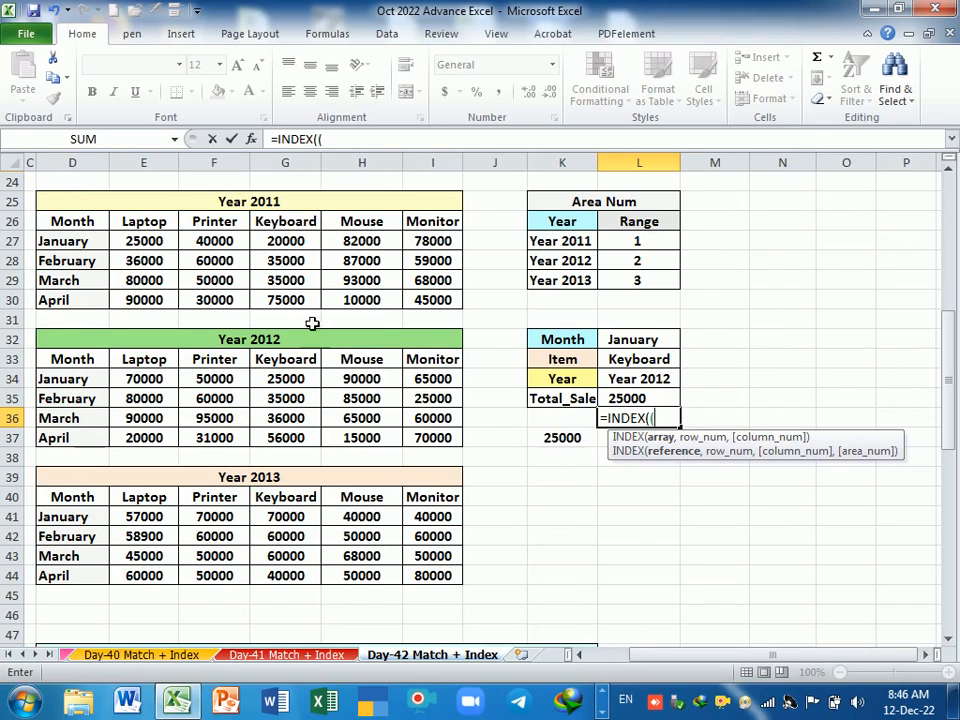
drag(133, 241, 429, 320)
key(F4)
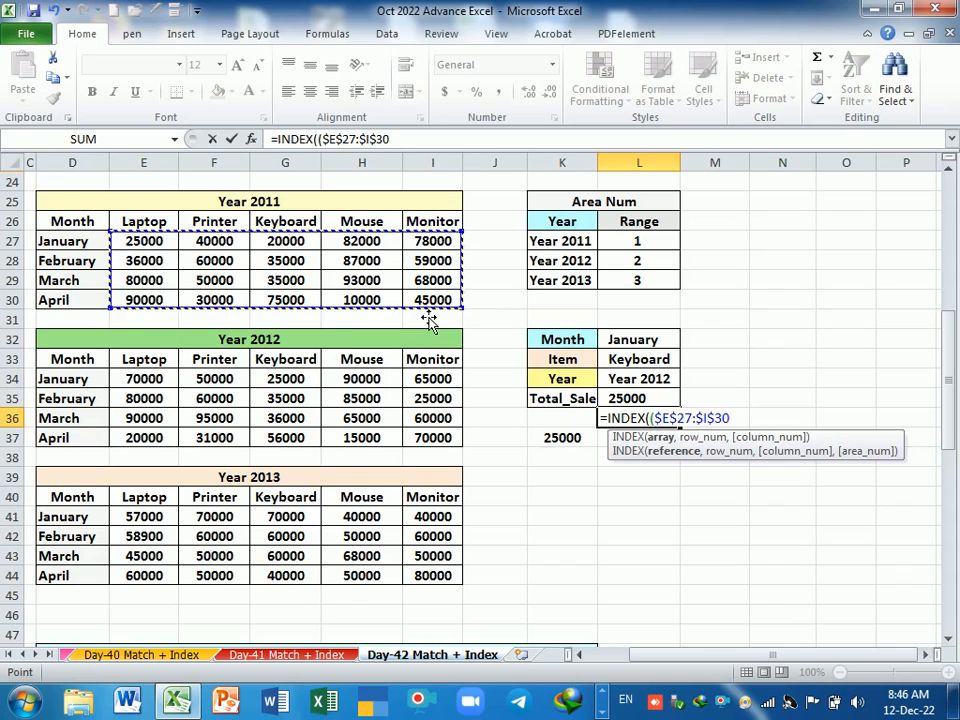
text(,)
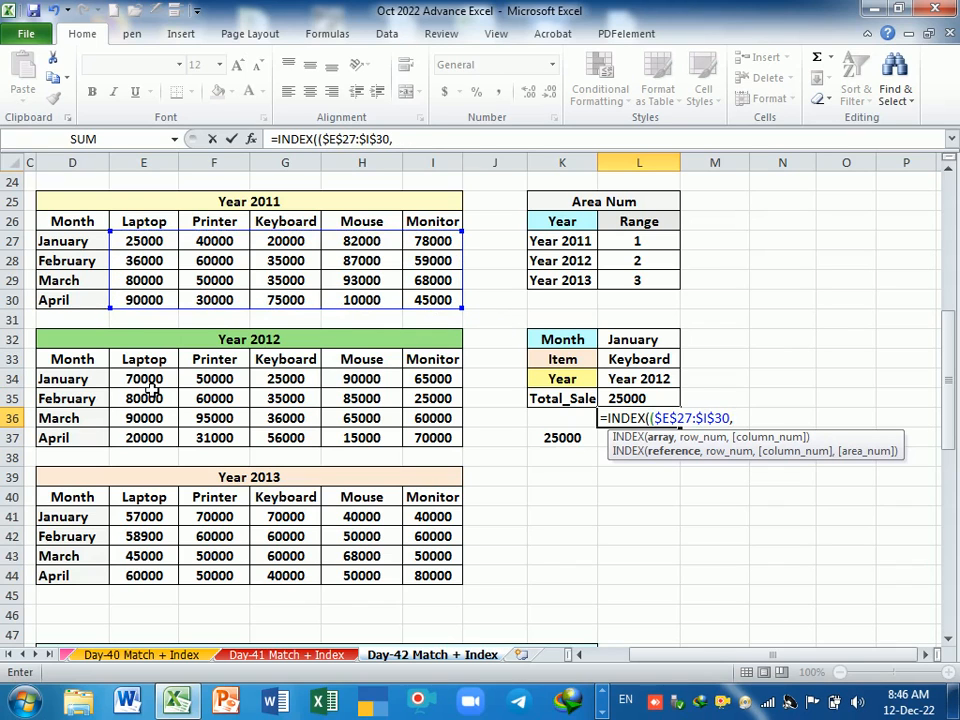
Add the Year 2012 figures $E$34:$I$37 and the Year 2013 figures $E$41:$I$44 as further absolute areas of the INDEX reference
drag(140, 380, 438, 438)
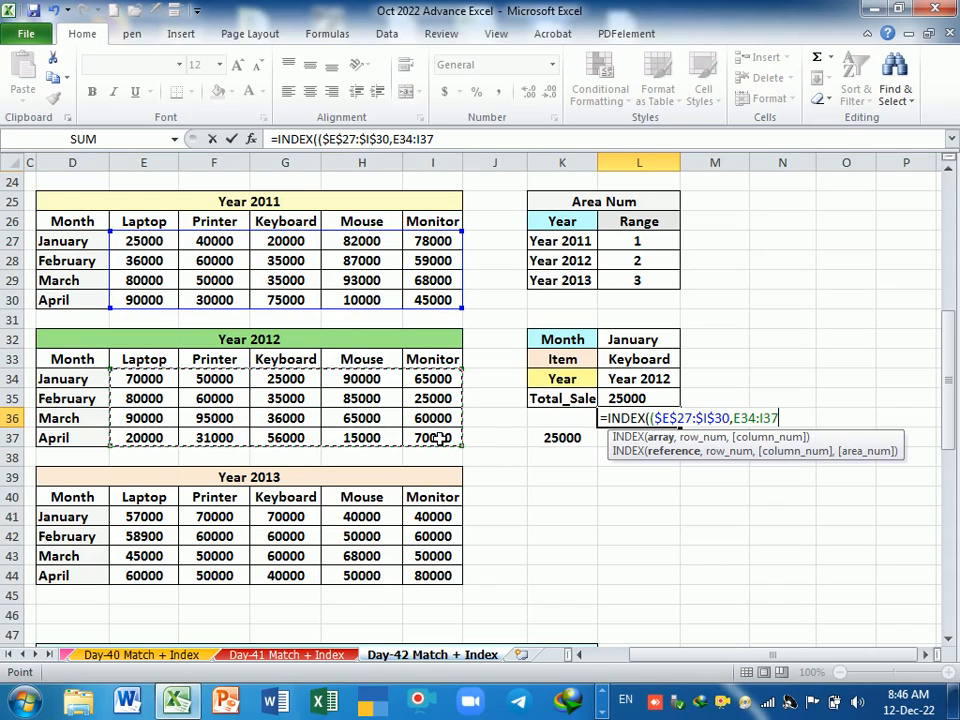
key(F4)
text(,)
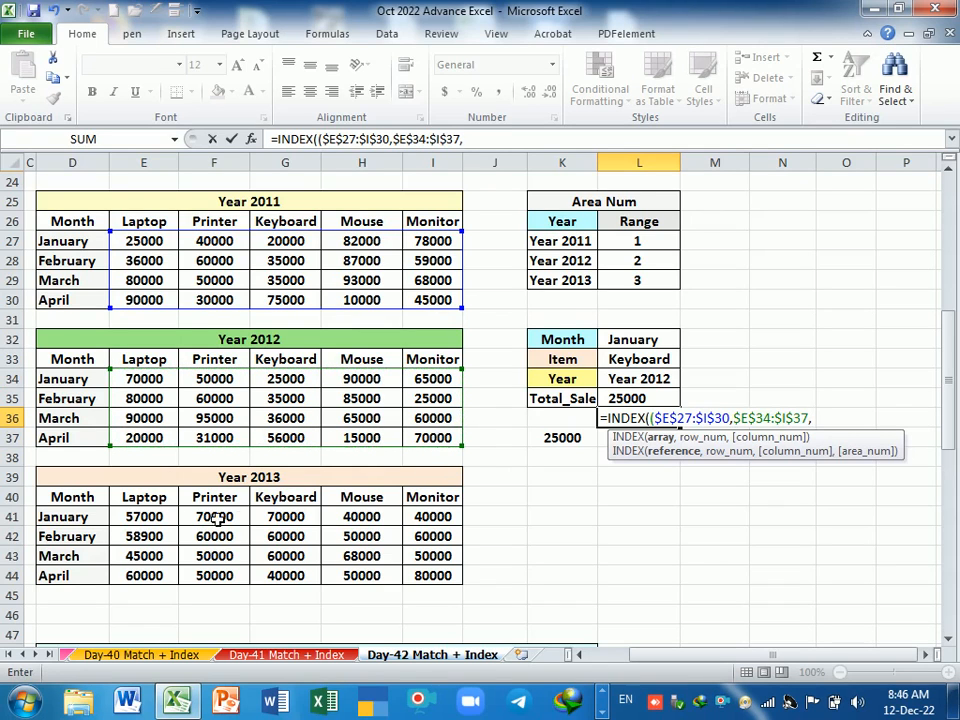
click(165, 519)
drag(175, 524, 421, 575)
key(F4)
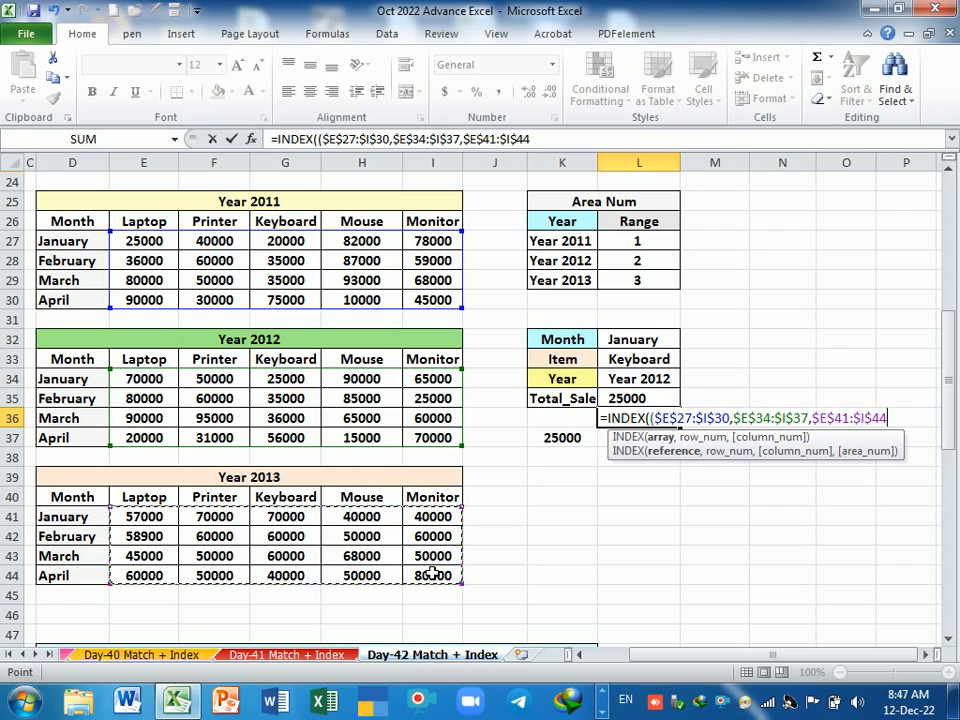
Close the INDEX reference and add MATCH(L32,$D$27:$D$30,0) as the row number for the month
text(),mat)
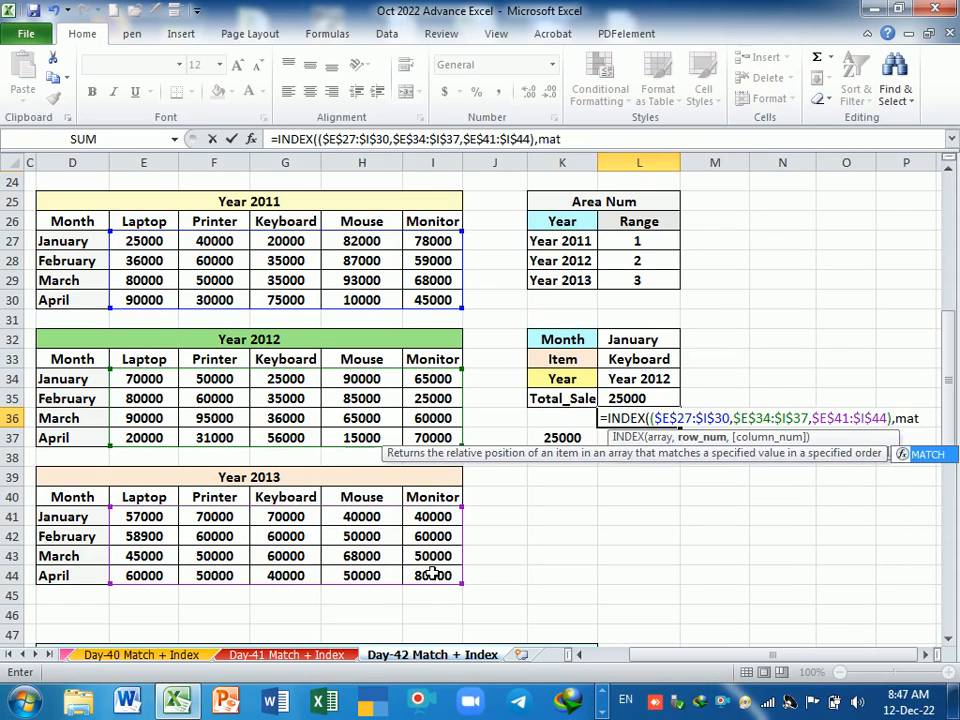
key(Tab)
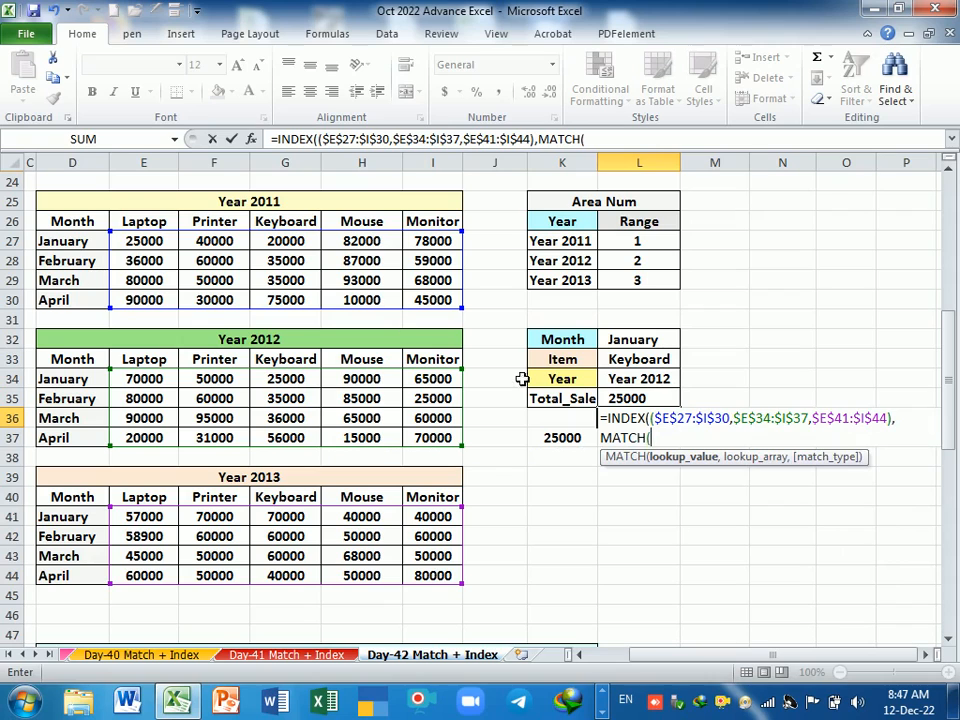
click(628, 341)
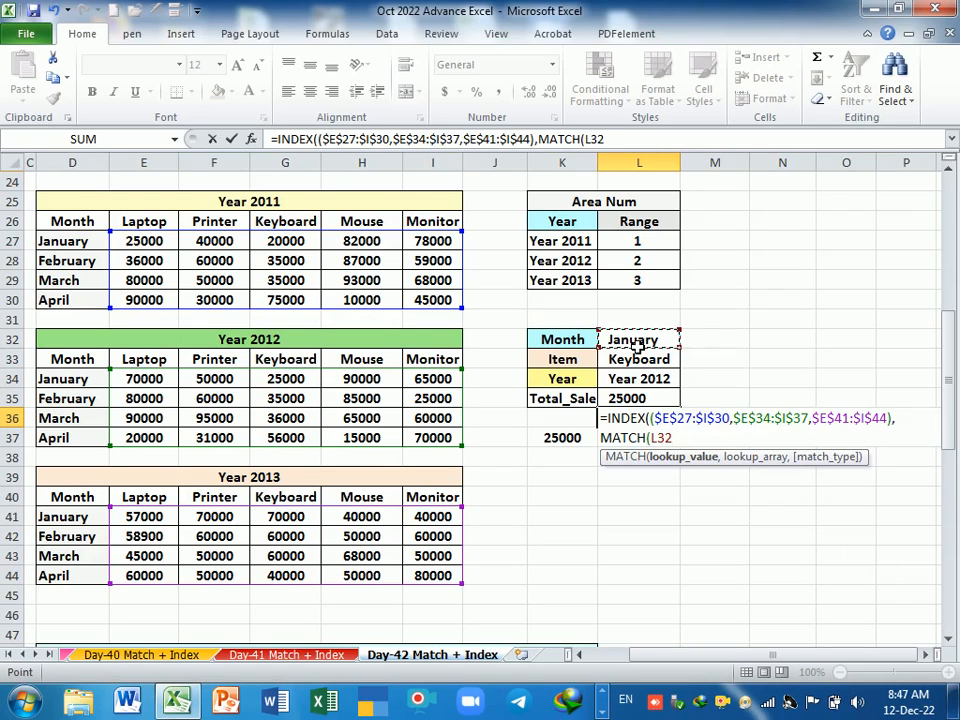
text(,)
drag(103, 243, 87, 305)
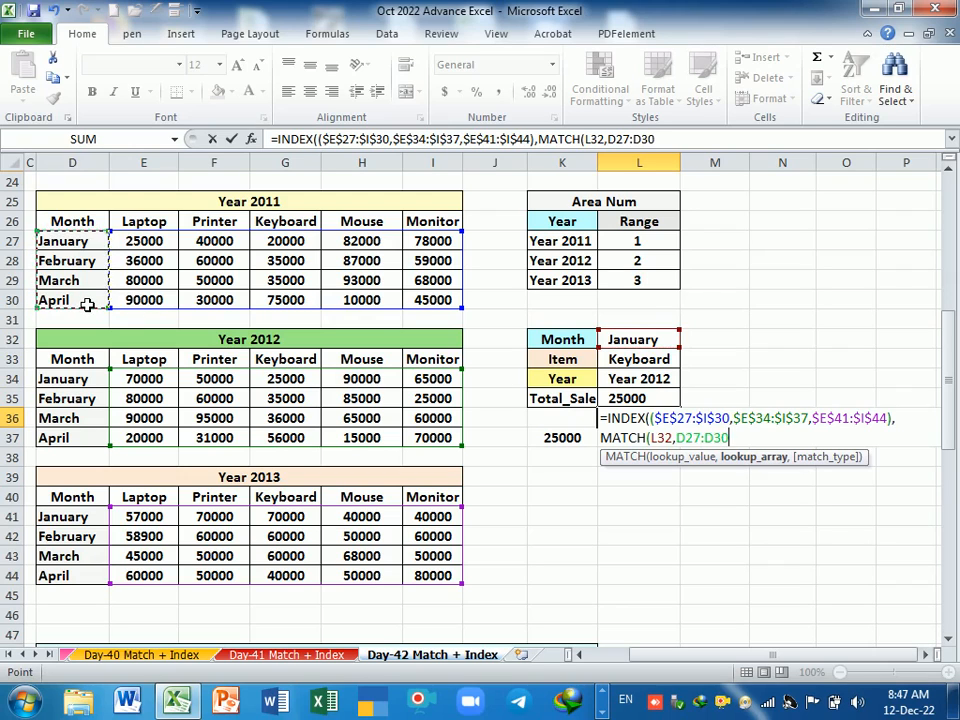
key(F4)
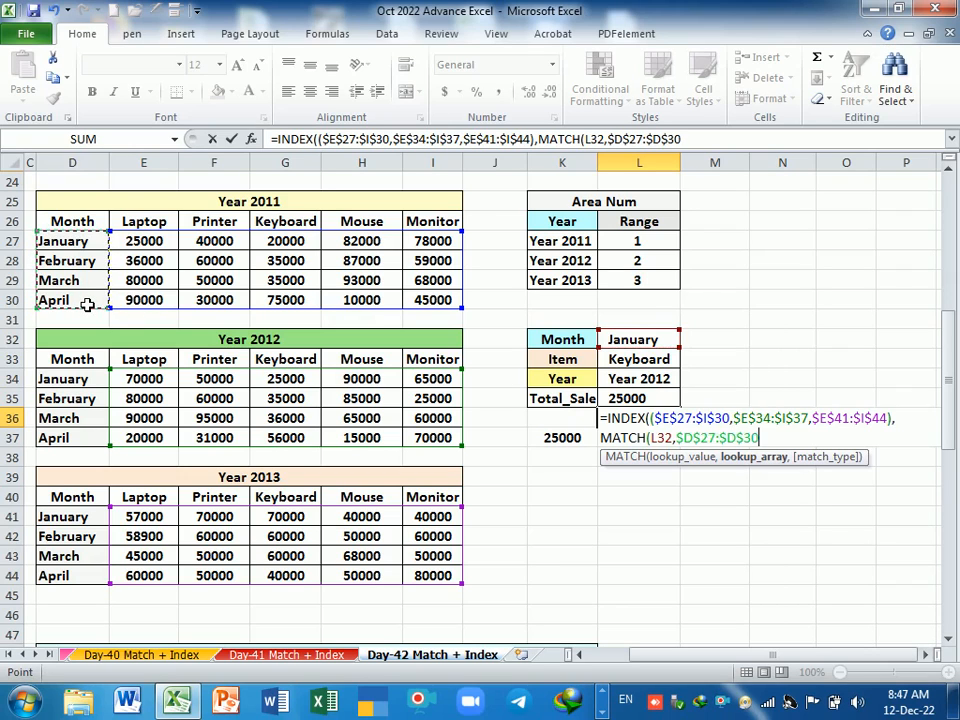
text(,)
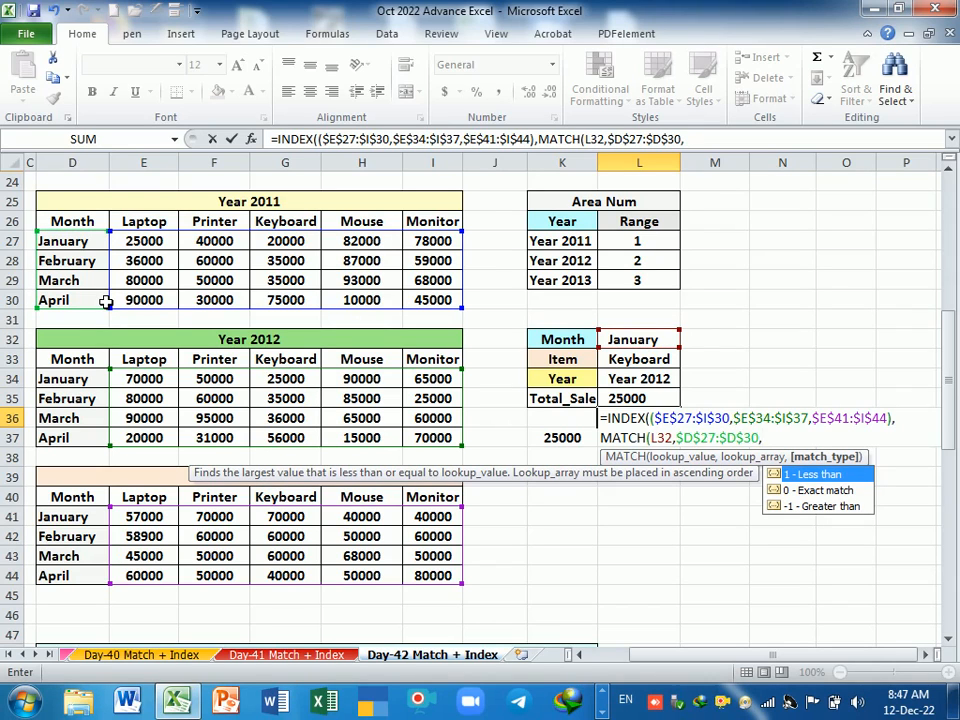
text(0),)
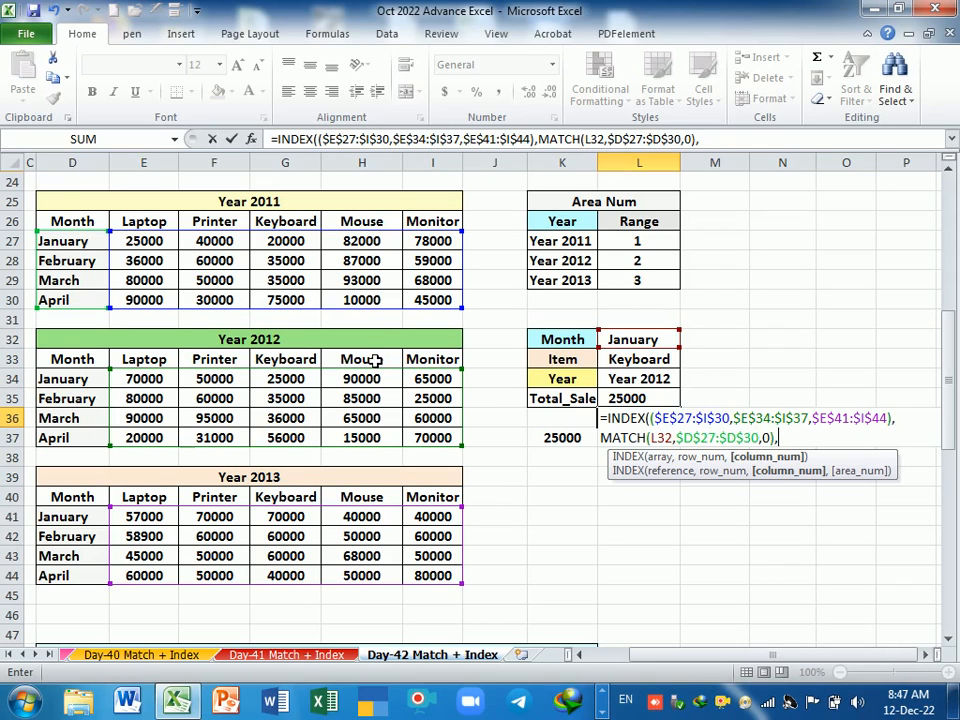
Add MATCH(L33,$E$26:$I$26,0) as the column number for the item
text(mat)
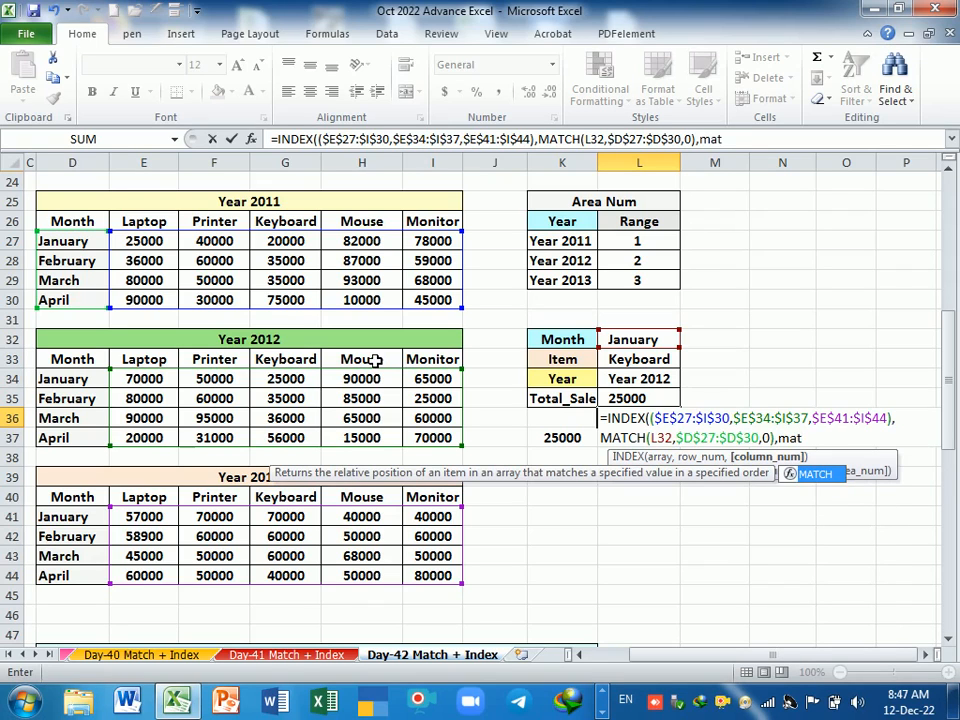
key(Tab)
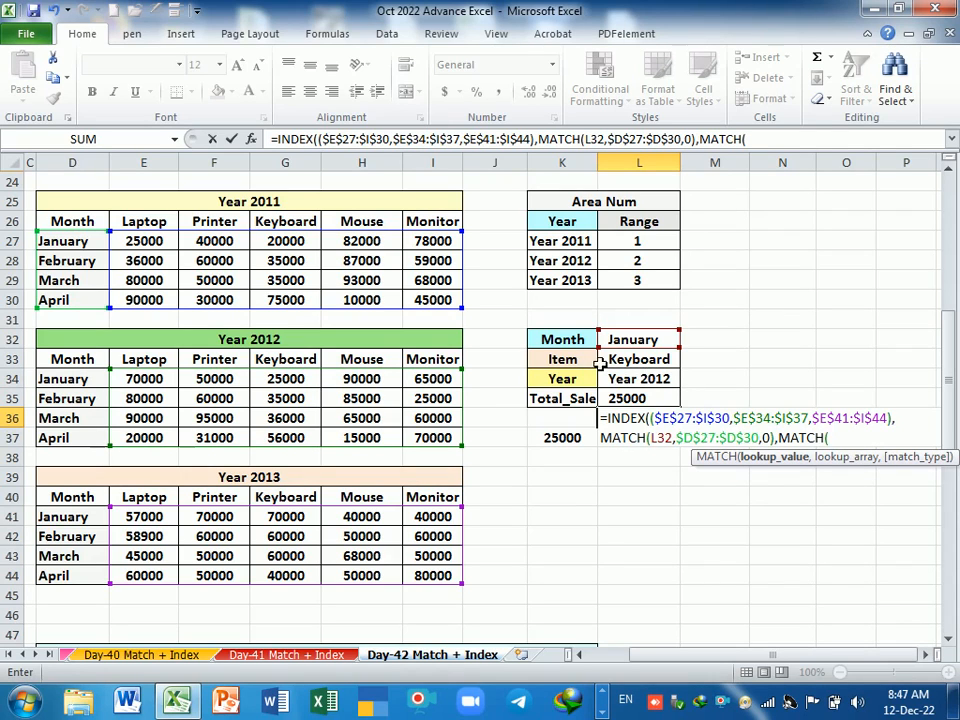
click(650, 364)
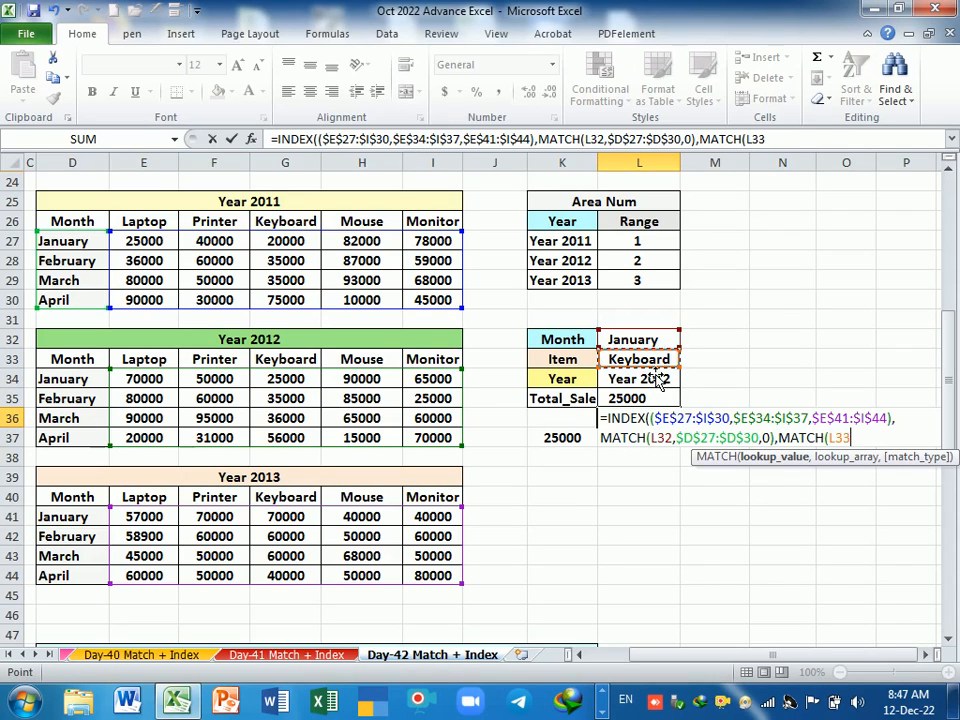
text(,)
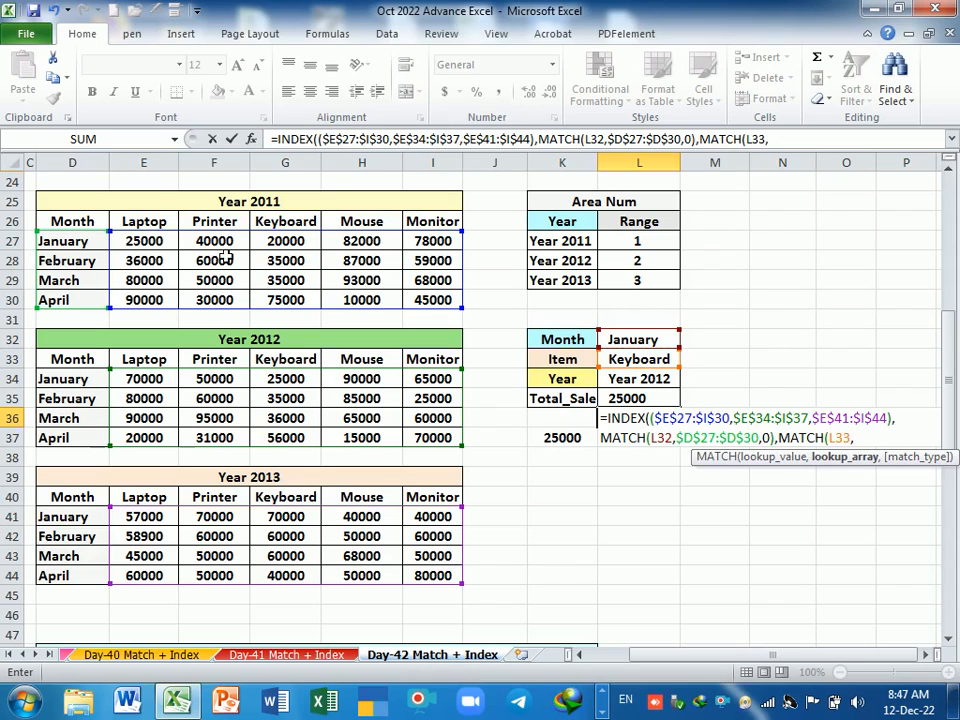
drag(140, 224, 430, 229)
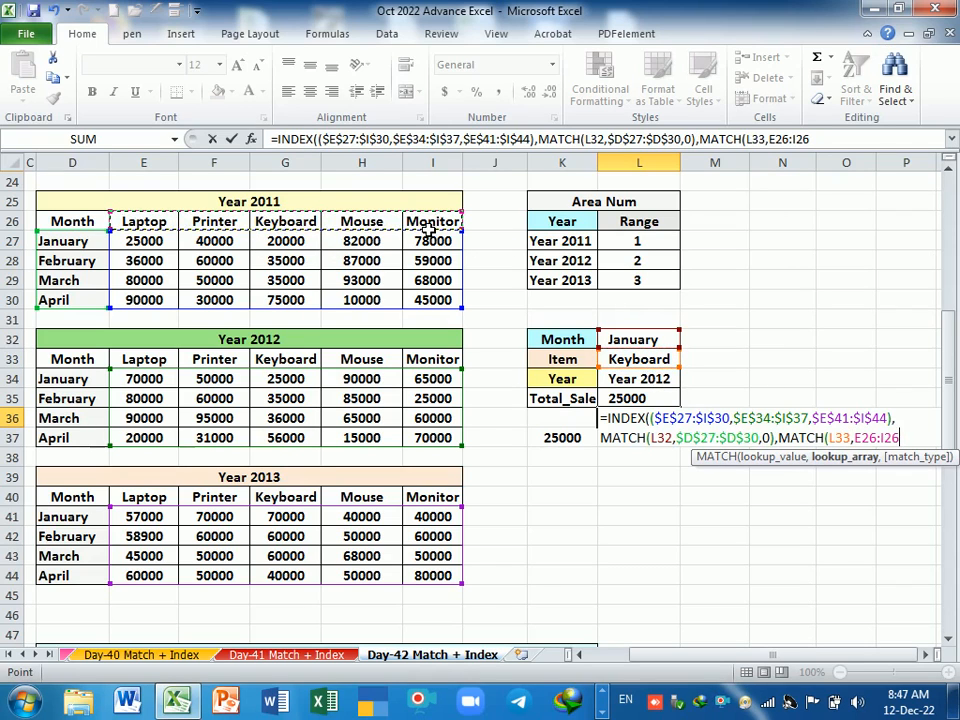
key(F4)
text(,0)
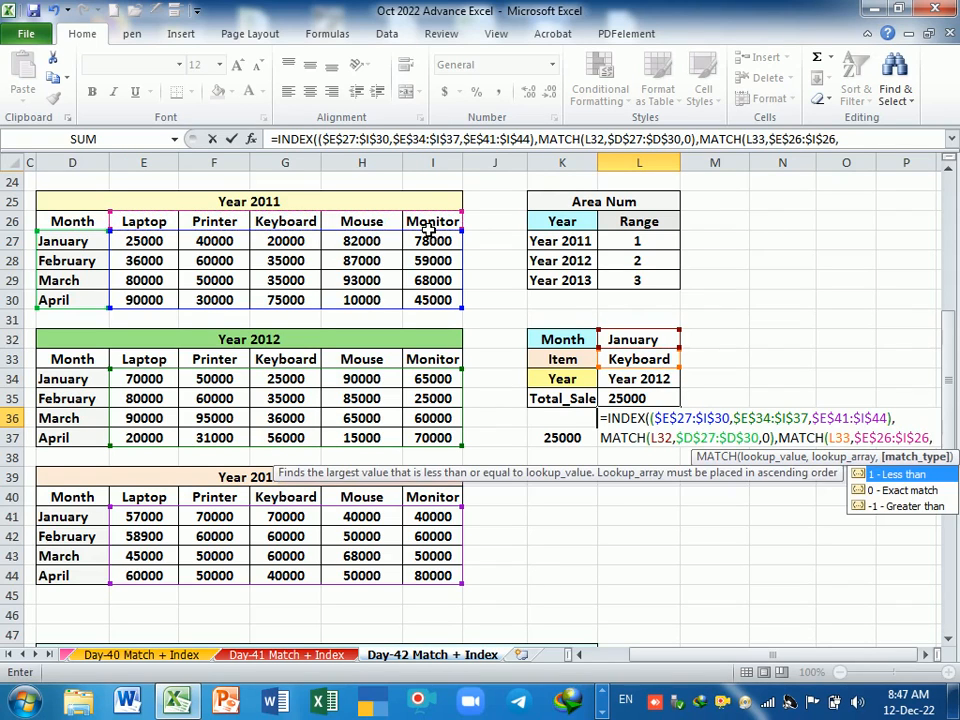
text())
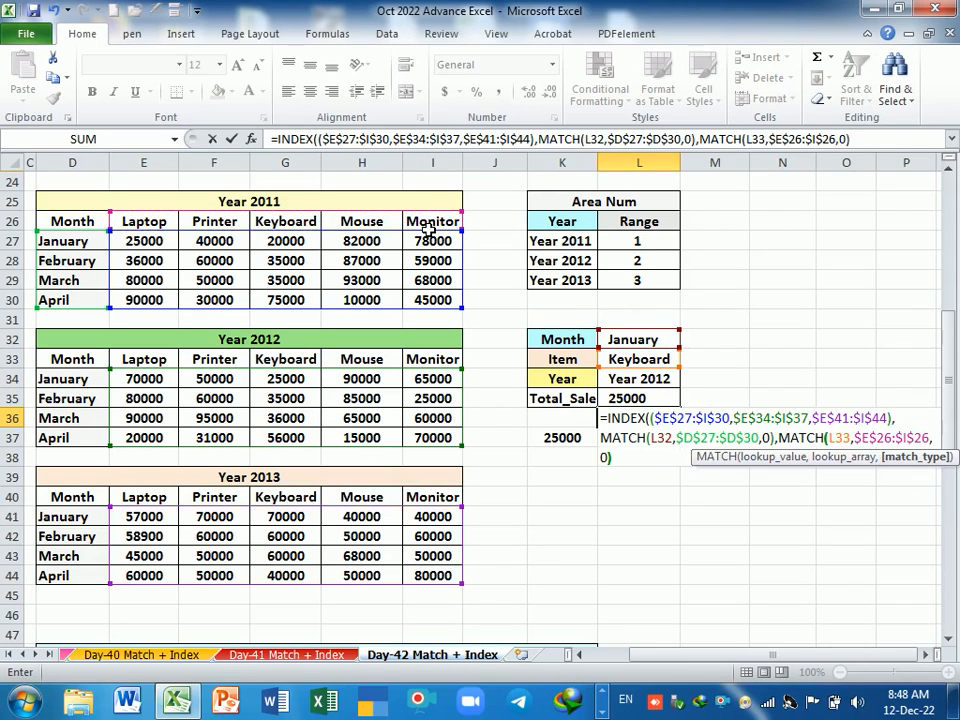
Add MATCH(L34,$K$27:$K$29,0) as the area number for the year and complete the INDEX formula in L36
text(,)
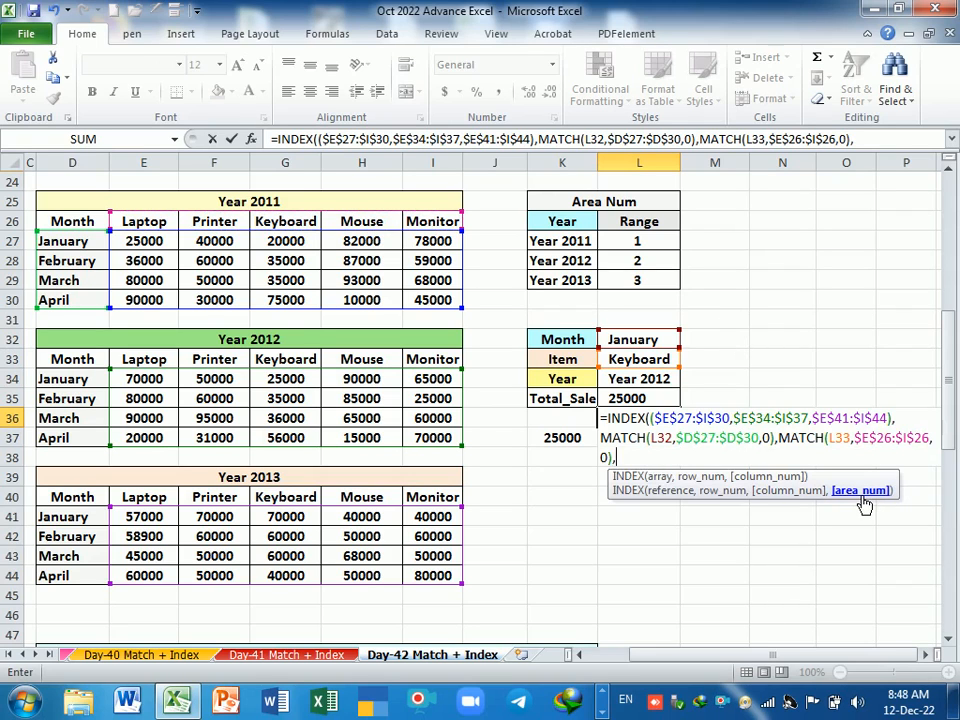
text(mat)
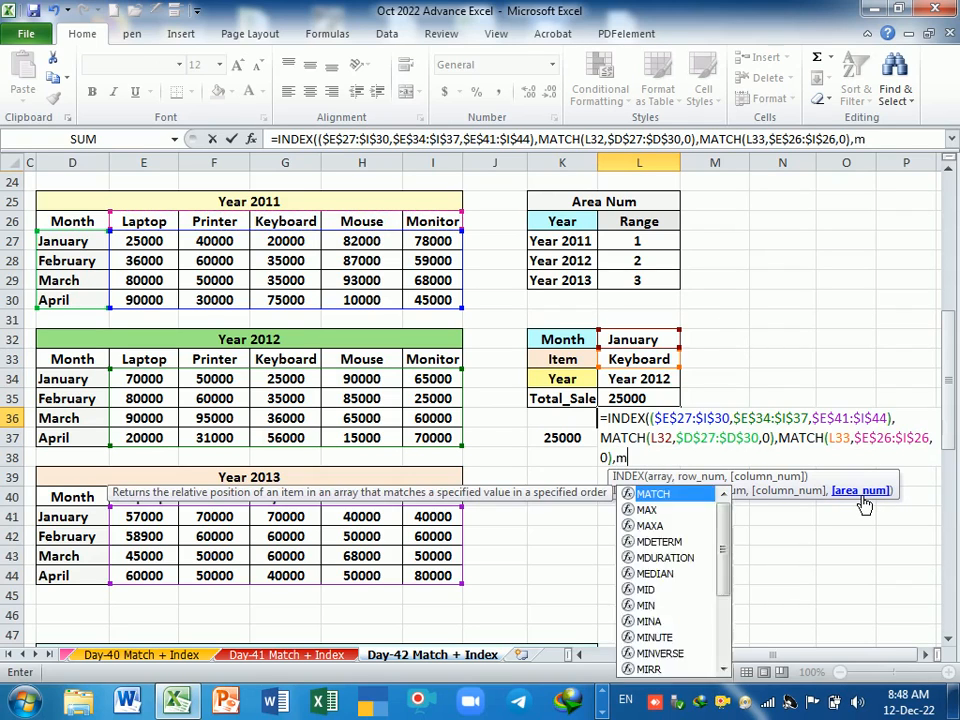
key(Tab)
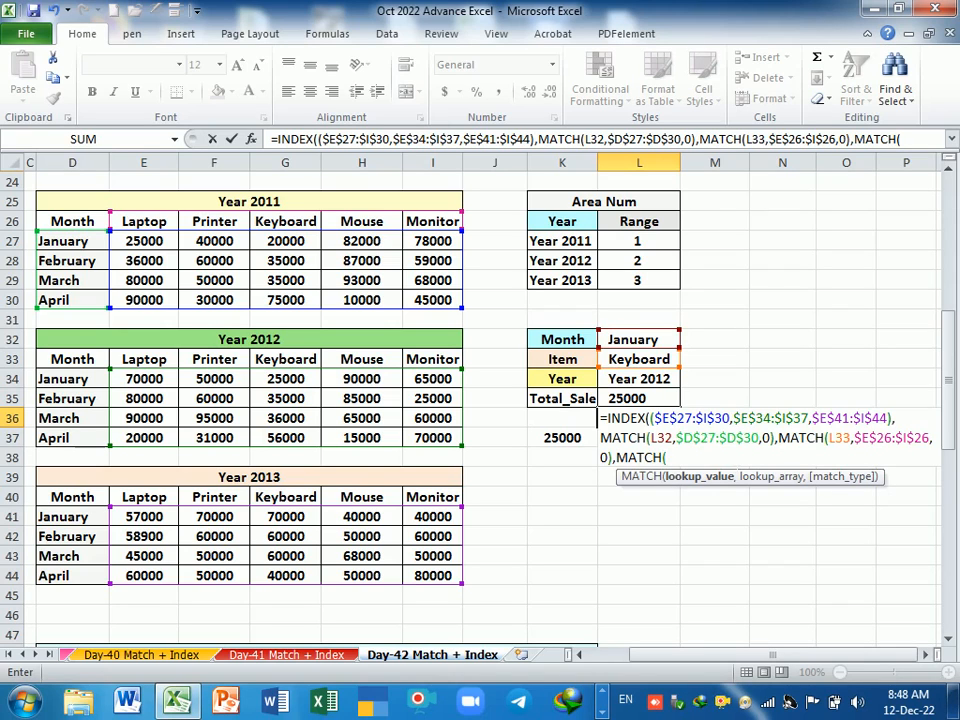
click(660, 388)
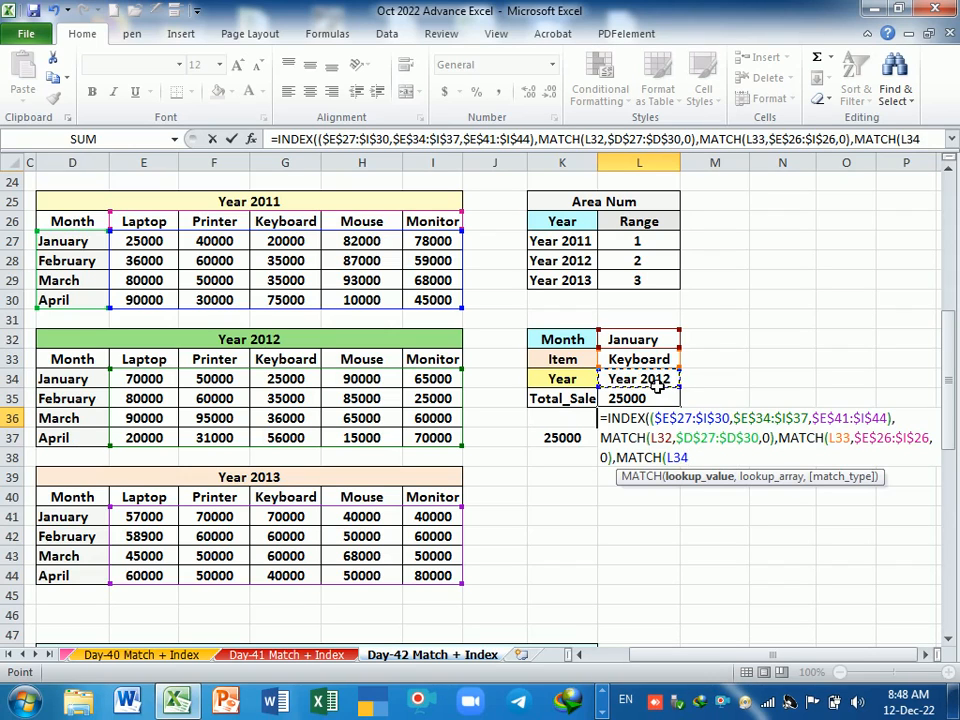
text(,)
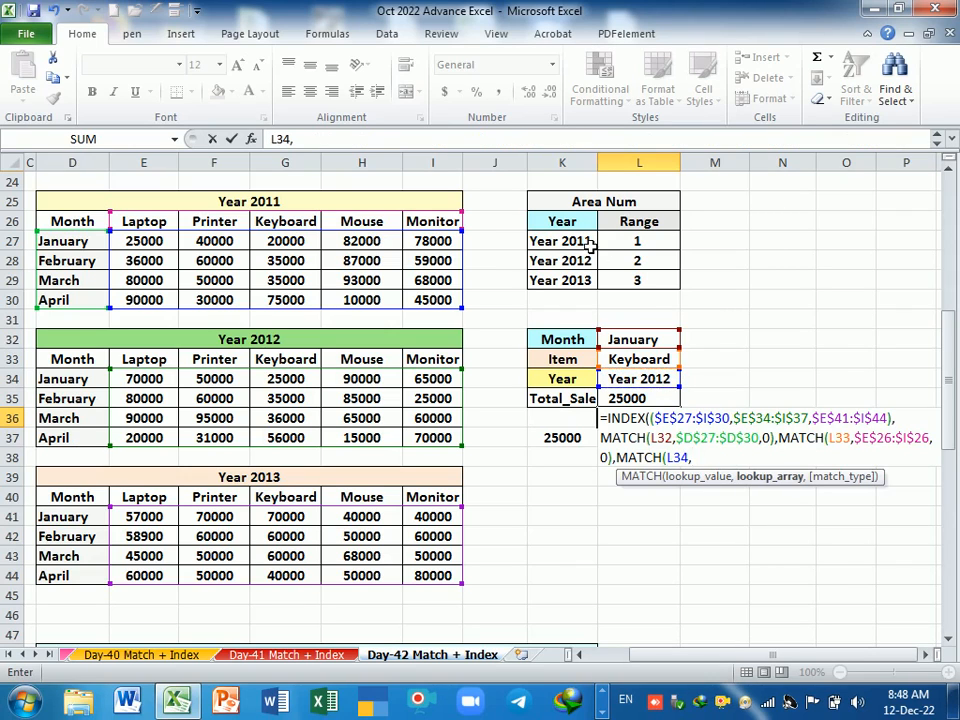
drag(546, 241, 596, 280)
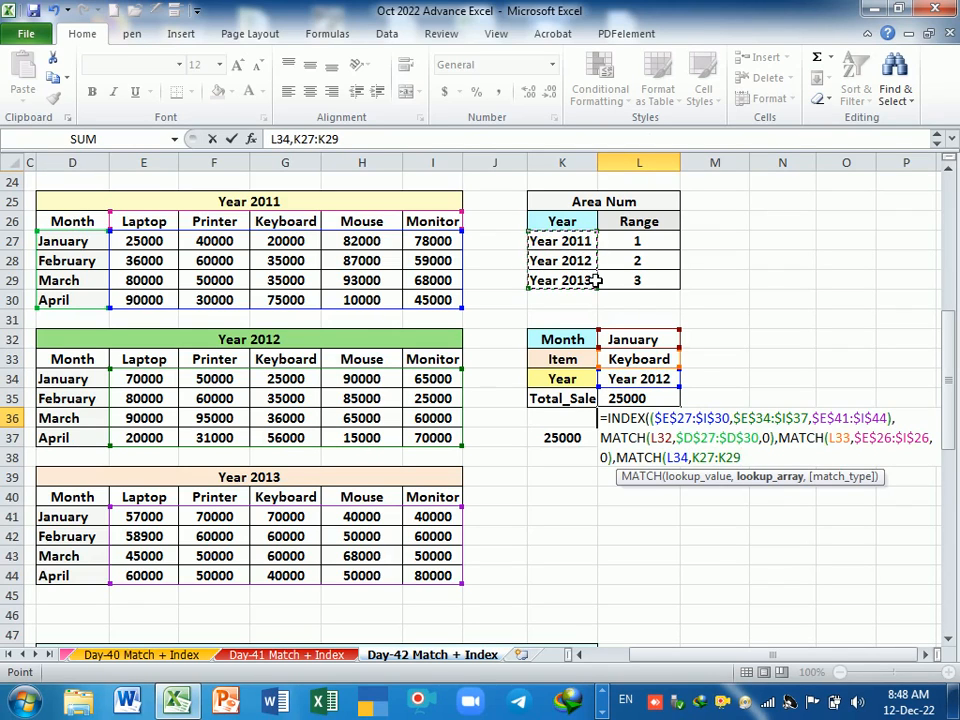
key(F4)
text(,)
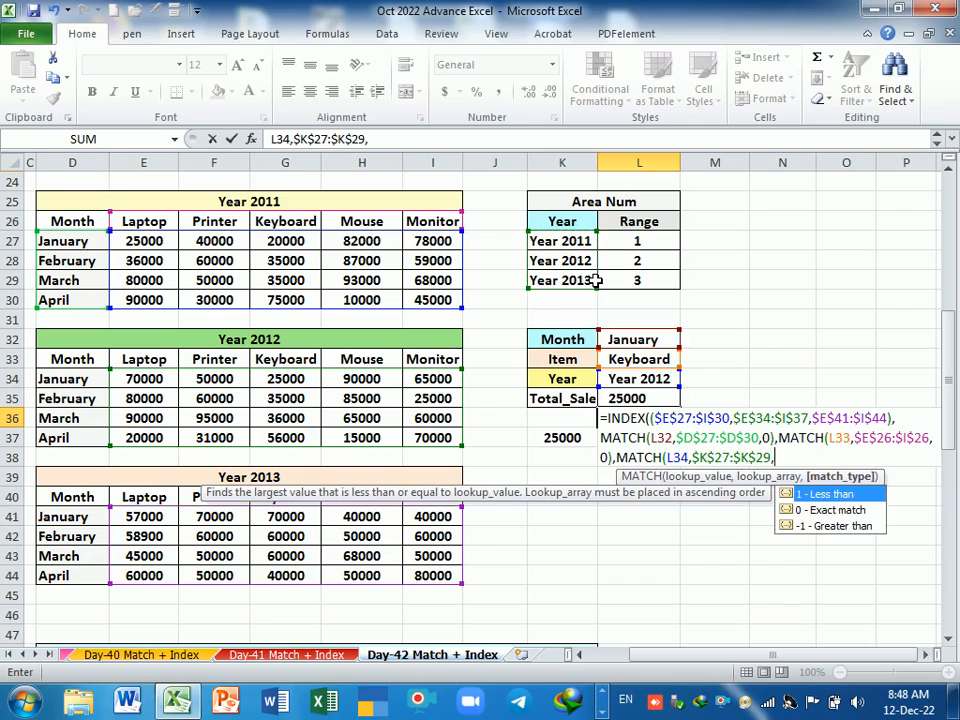
text(0)))
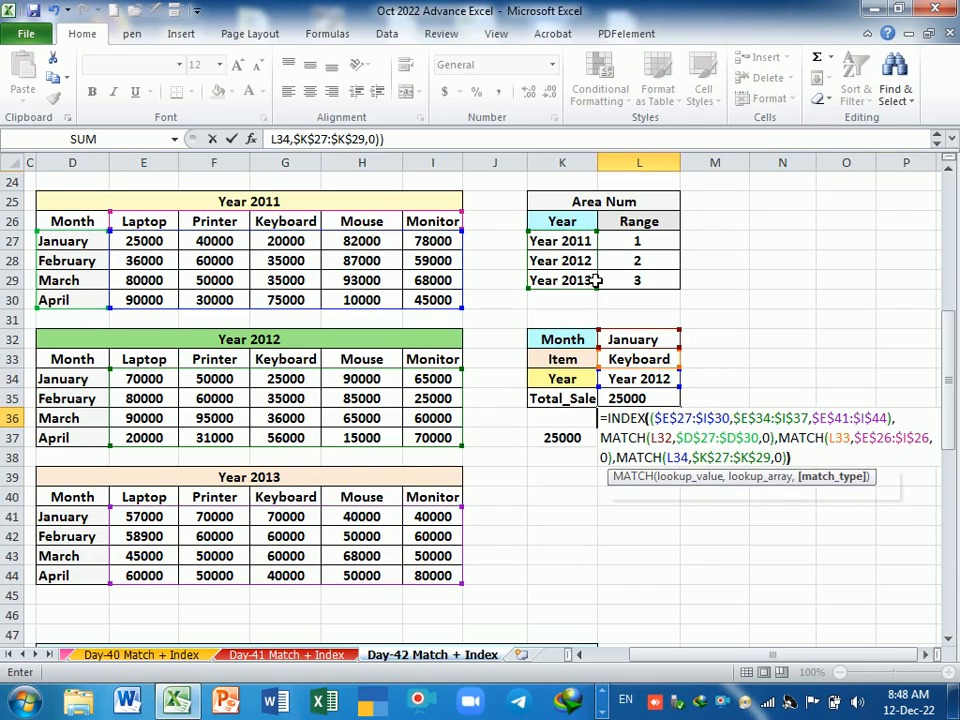
key(Return)
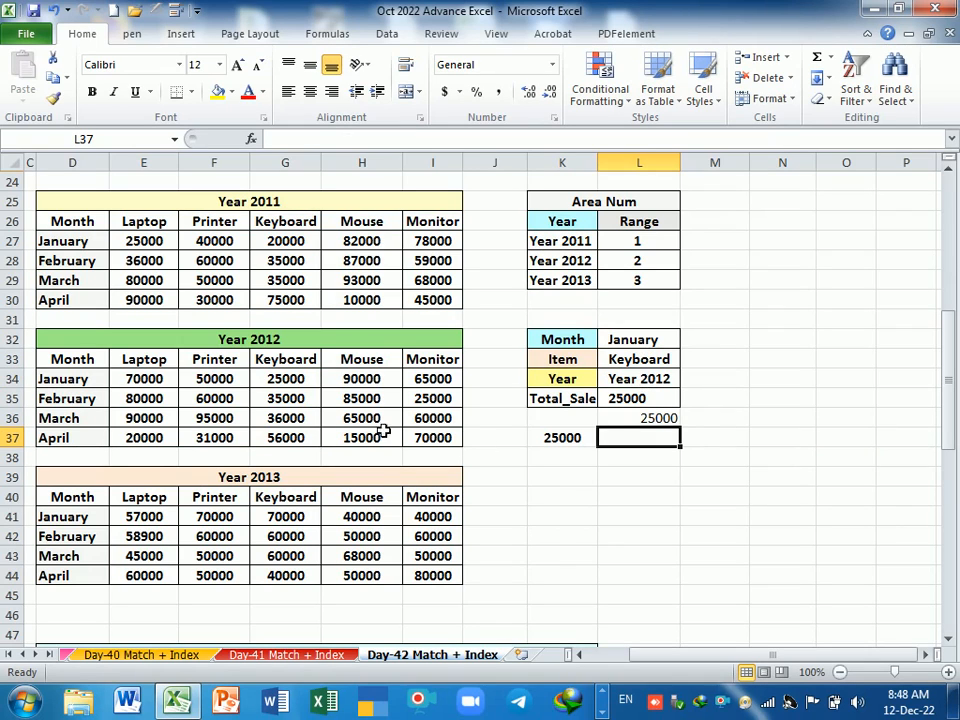
Check the January Keyboard figure in the Year 2012 table against the INDEX result in L36 and make L36 bold
click(228, 339)
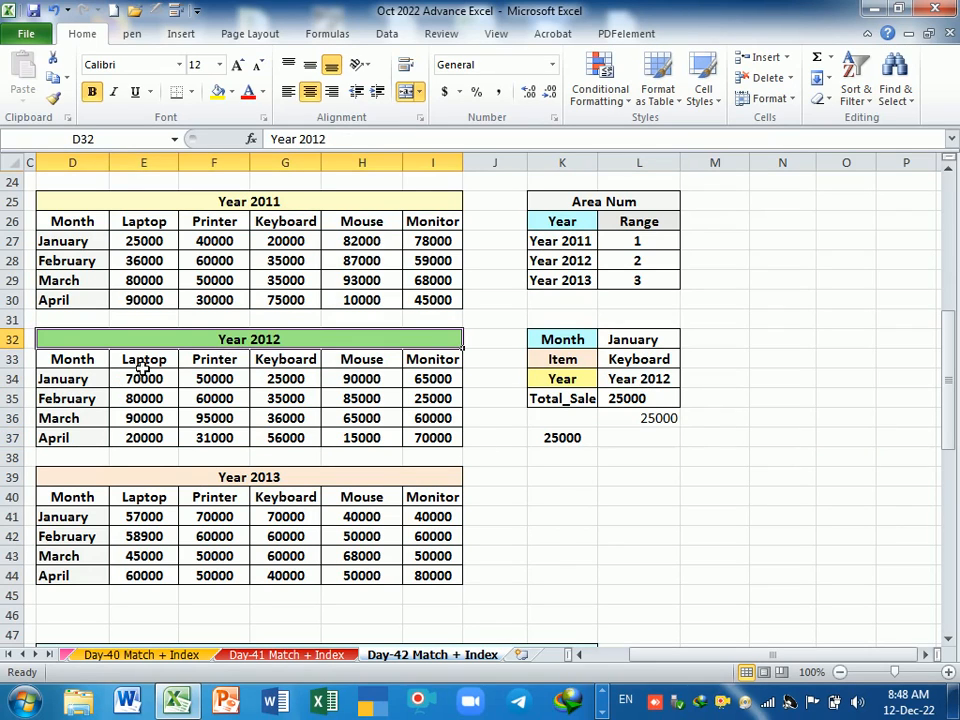
click(90, 385)
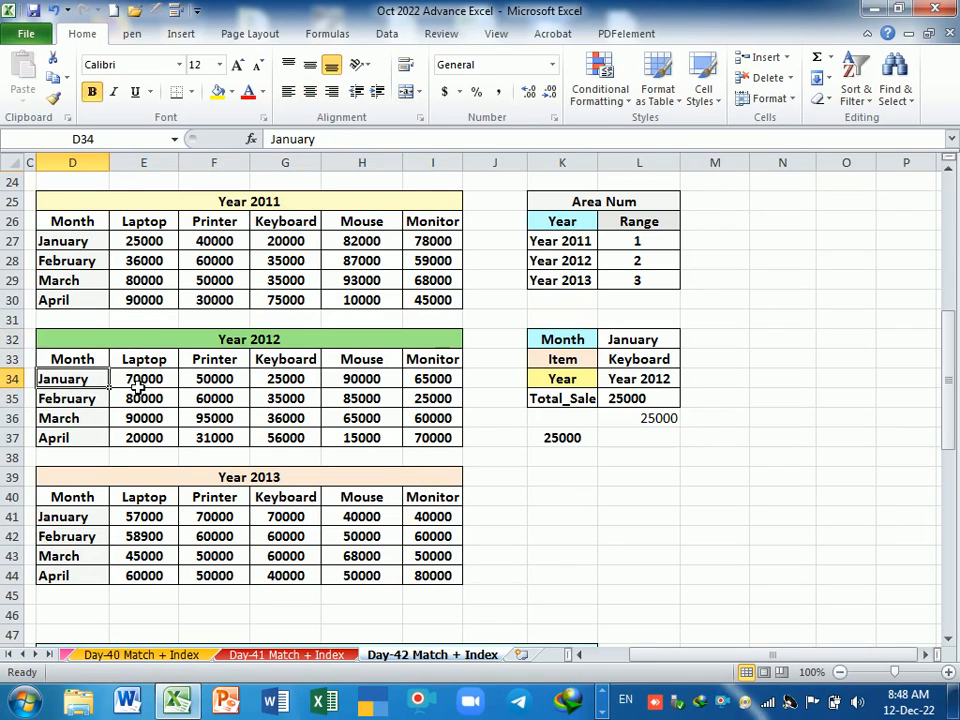
click(285, 385)
click(660, 422)
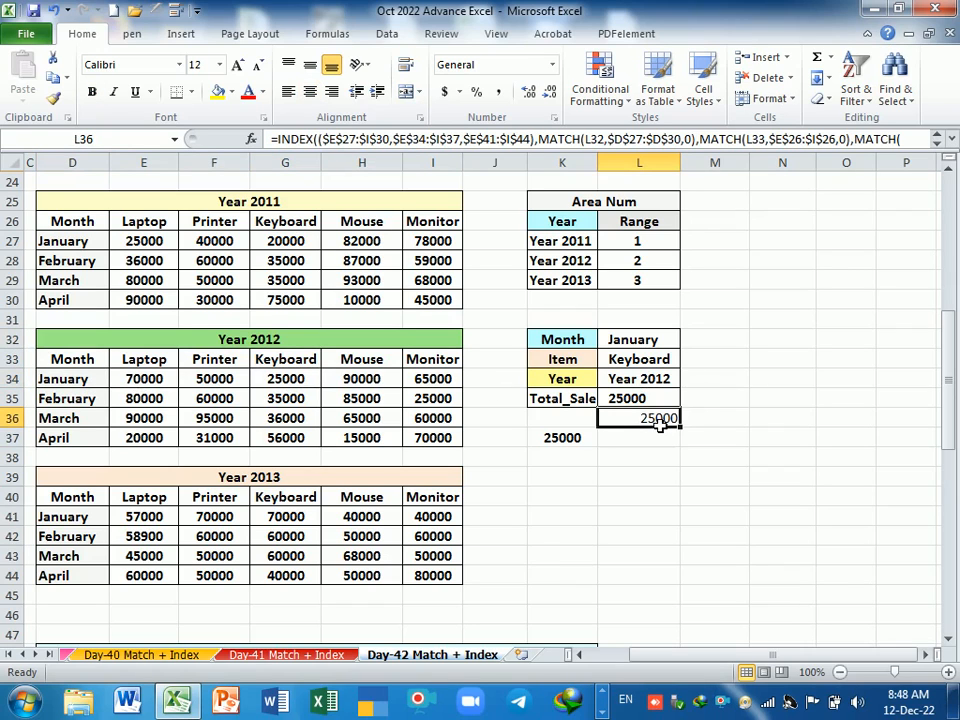
click(91, 91)
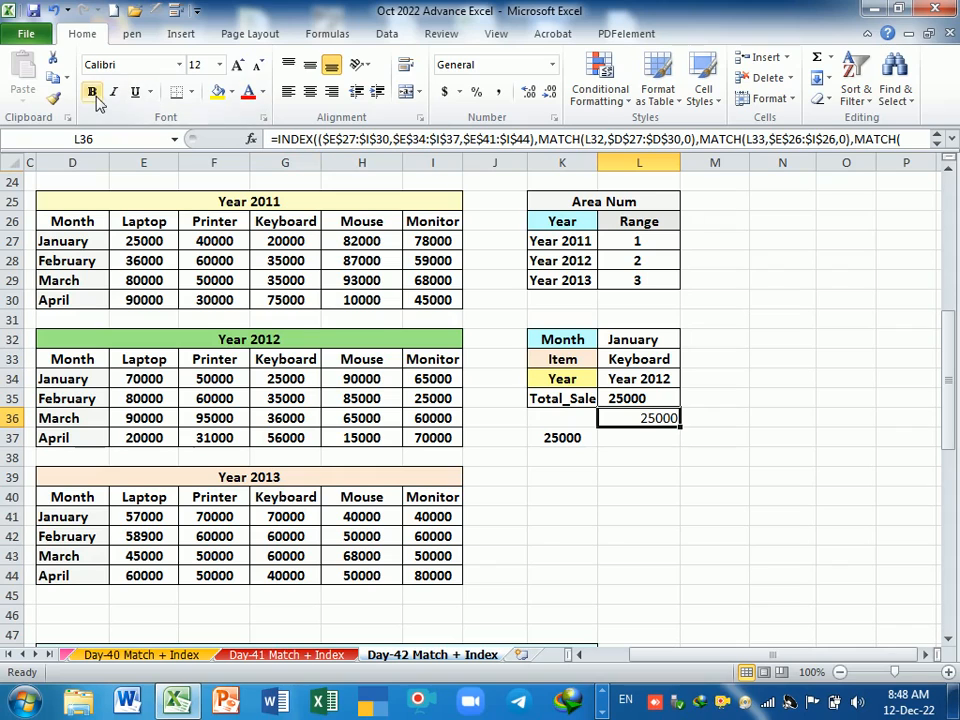
click(661, 495)
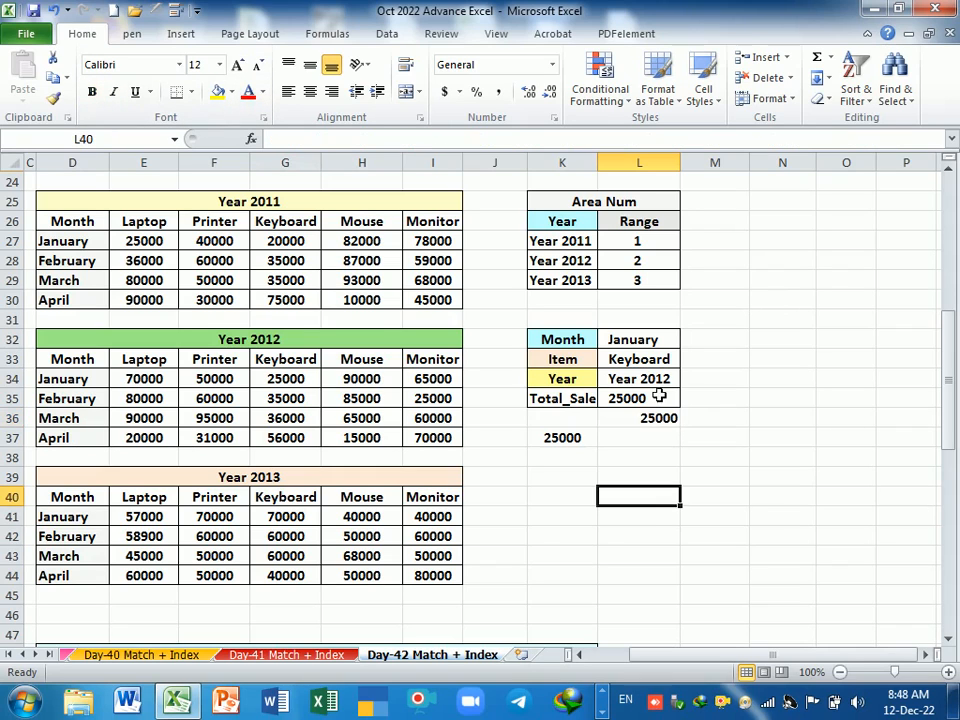
Change the lookup item in L33 to Monitor by copying the heading from I33 of the Year 2012 table
click(636, 362)
click(425, 362)
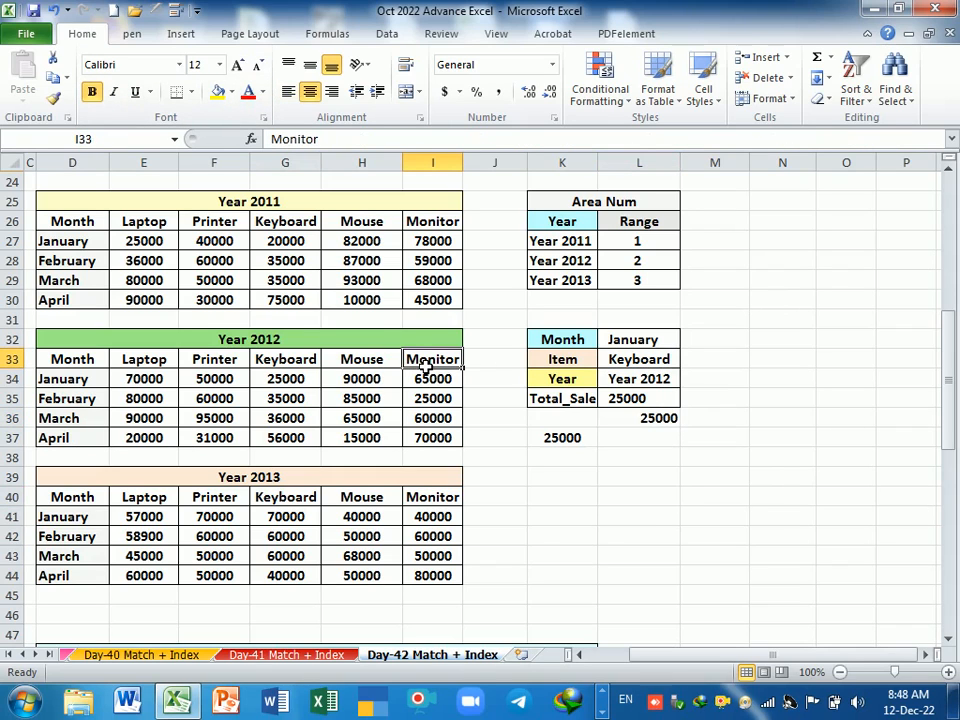
key(ctrl+c)
click(654, 343)
click(652, 364)
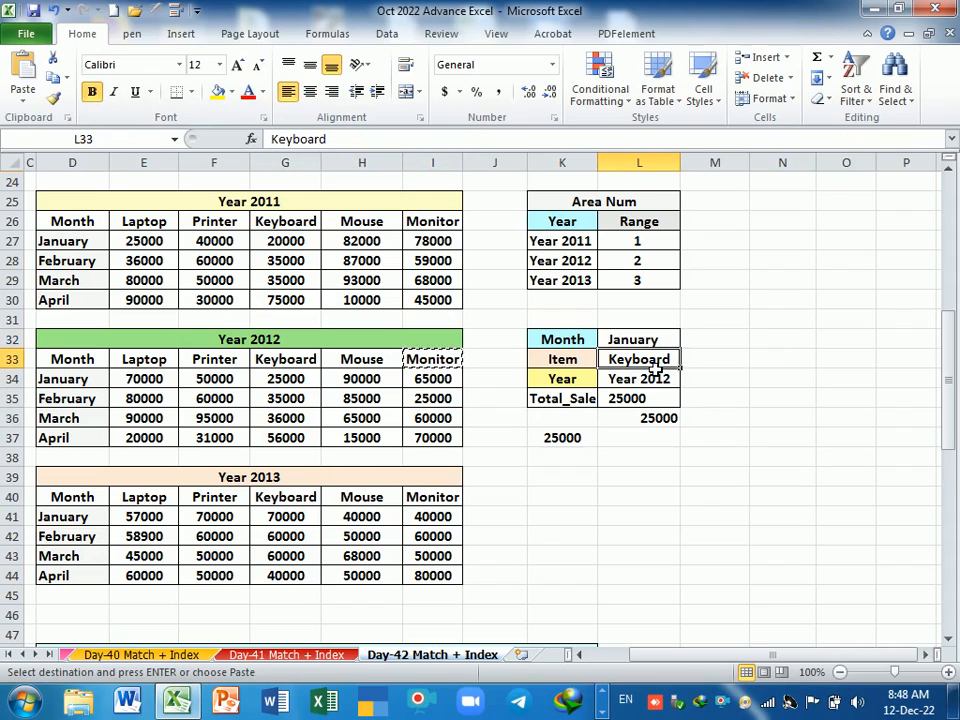
key(Return)
click(664, 476)
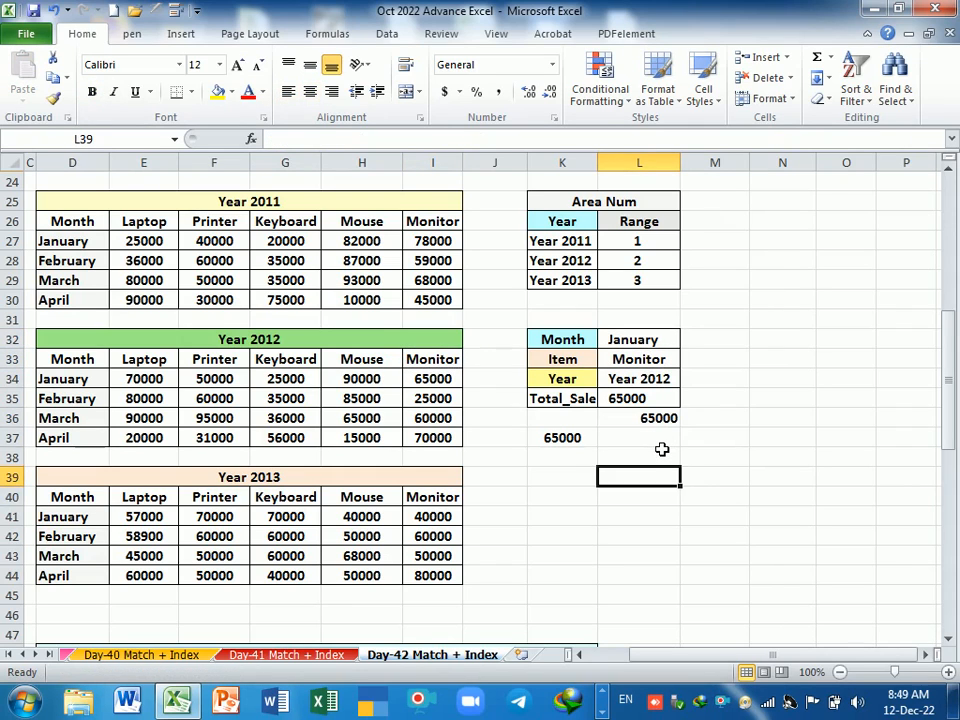
Select the Year 2011 label in K27 of the Area Num table as the source for the lookup year in L34
click(652, 381)
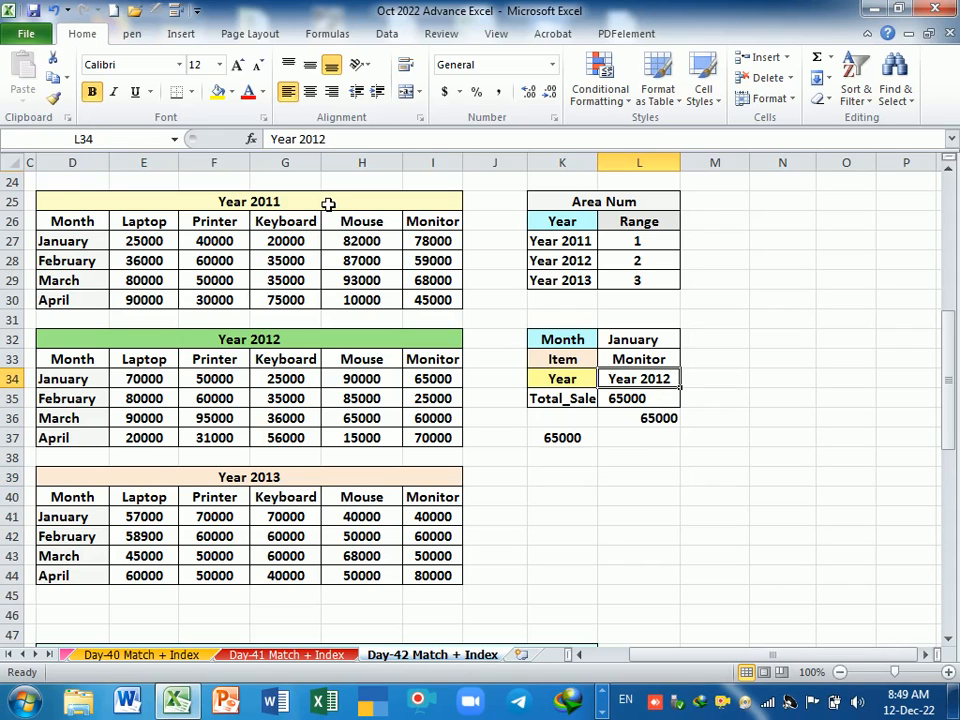
click(580, 241)
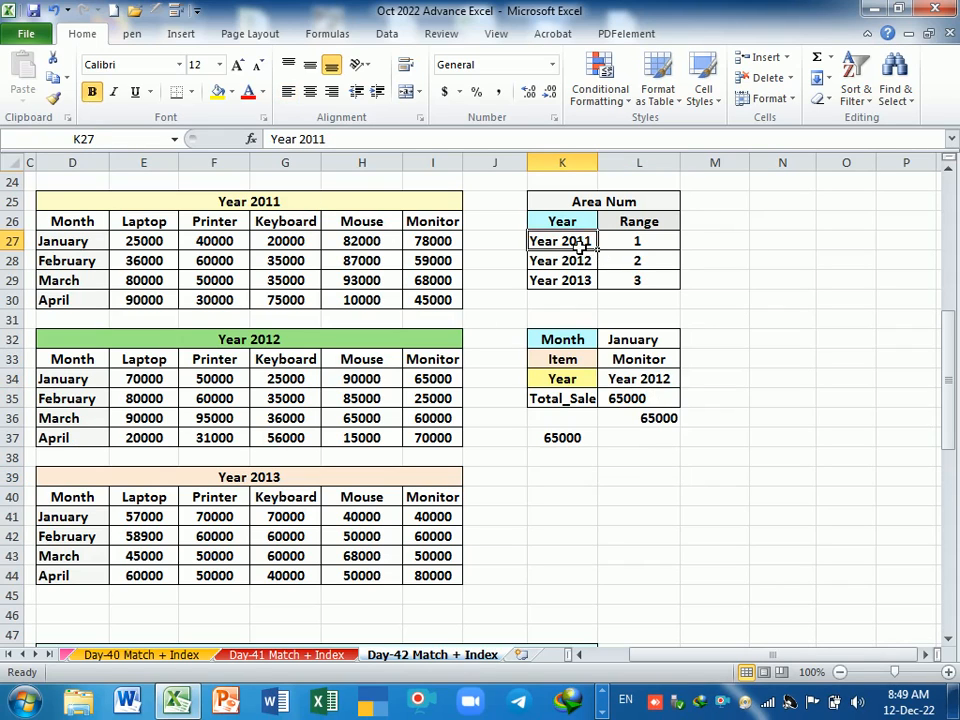
Copy Year 2011 from the Area Num table into the Year lookup cell L34
key(ctrl+c)
click(655, 382)
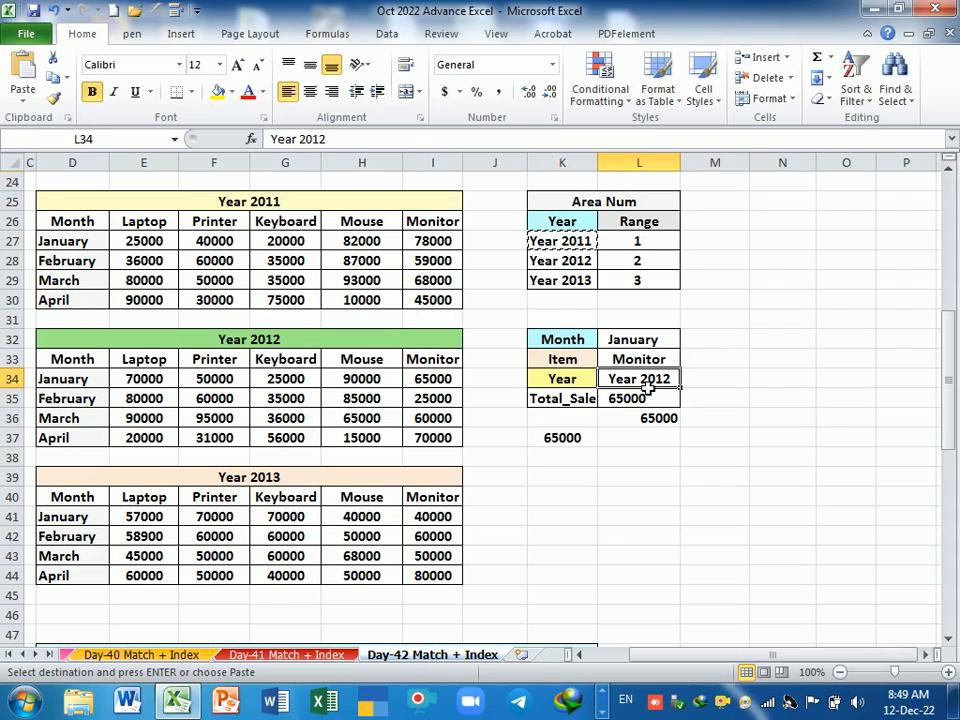
key(Return)
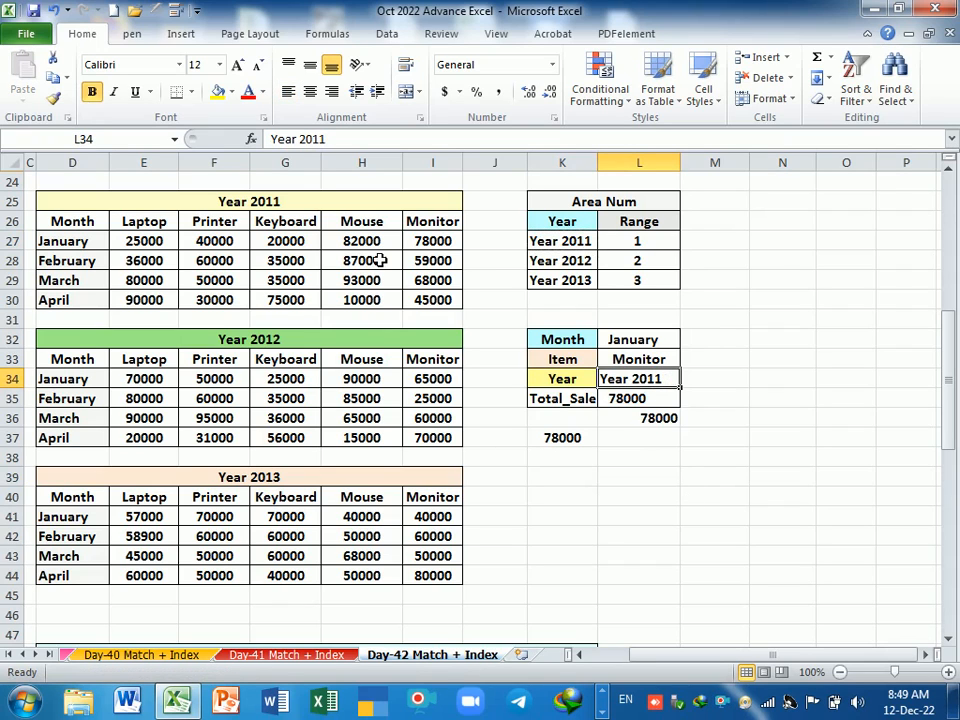
Copy Year 2013 from the Area Num table into the Year lookup cell L34
click(583, 283)
key(ctrl+c)
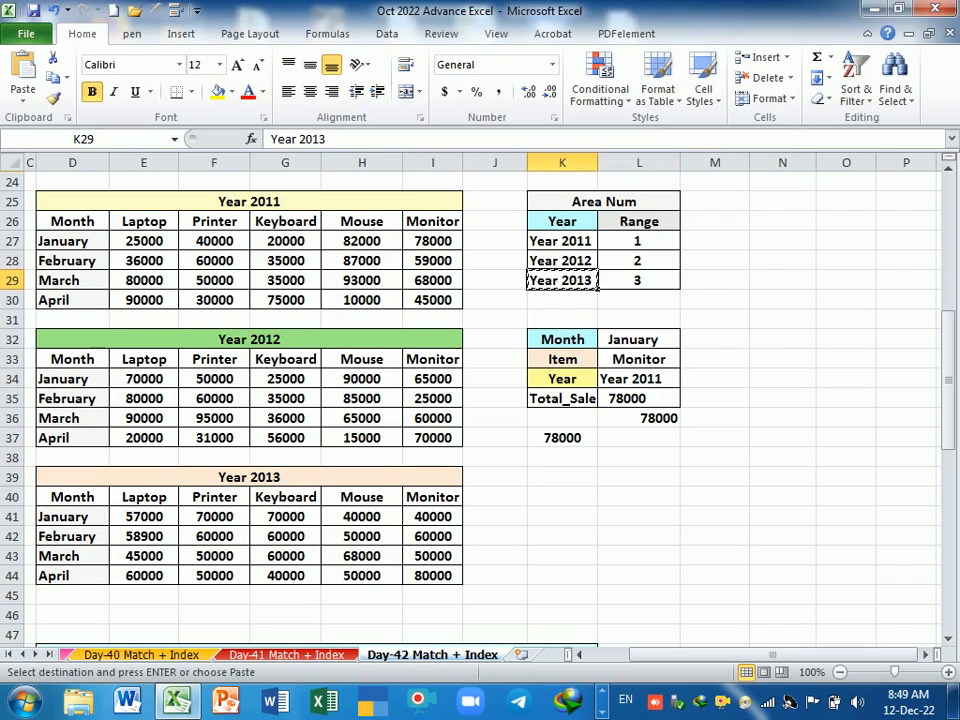
click(650, 388)
key(Return)
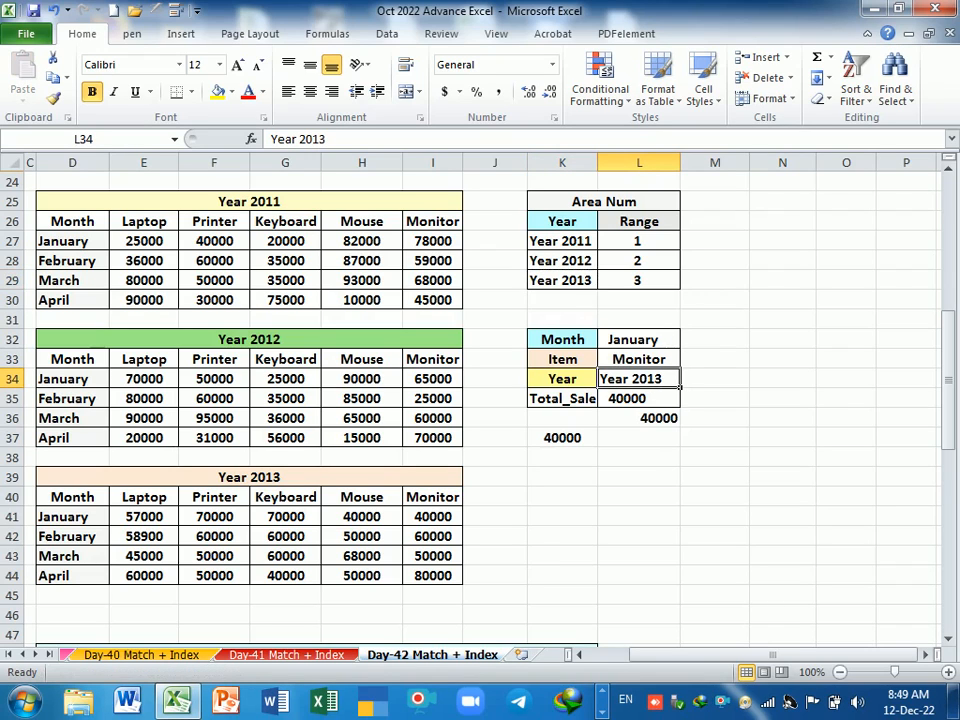
click(653, 458)
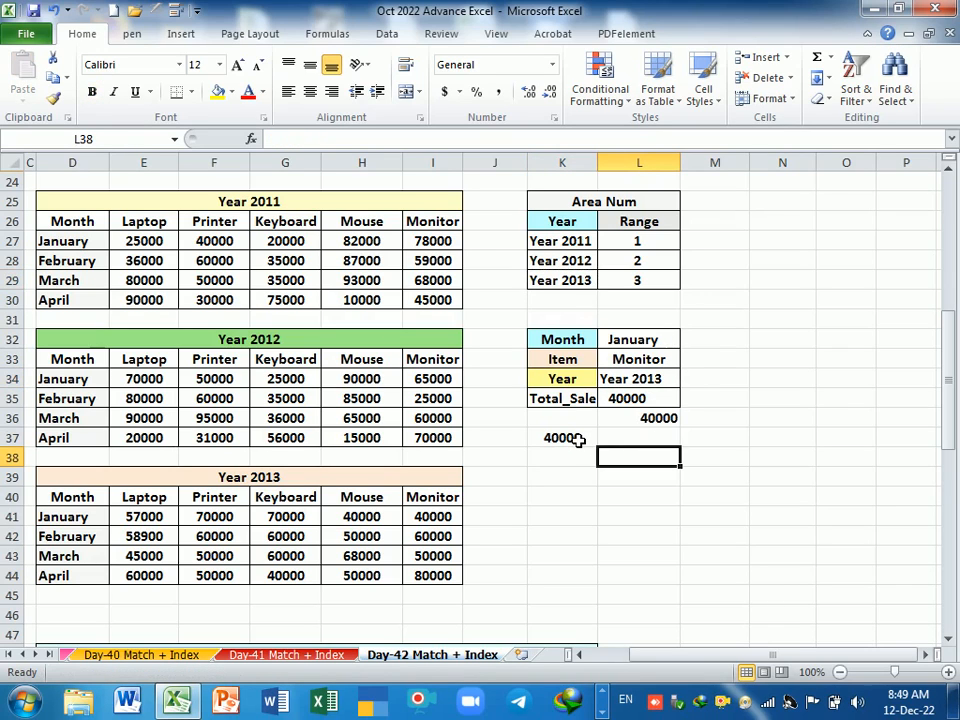
Check the January row and its Monitor sales figure in the Year 2013 table
drag(46, 516, 402, 518)
click(440, 520)
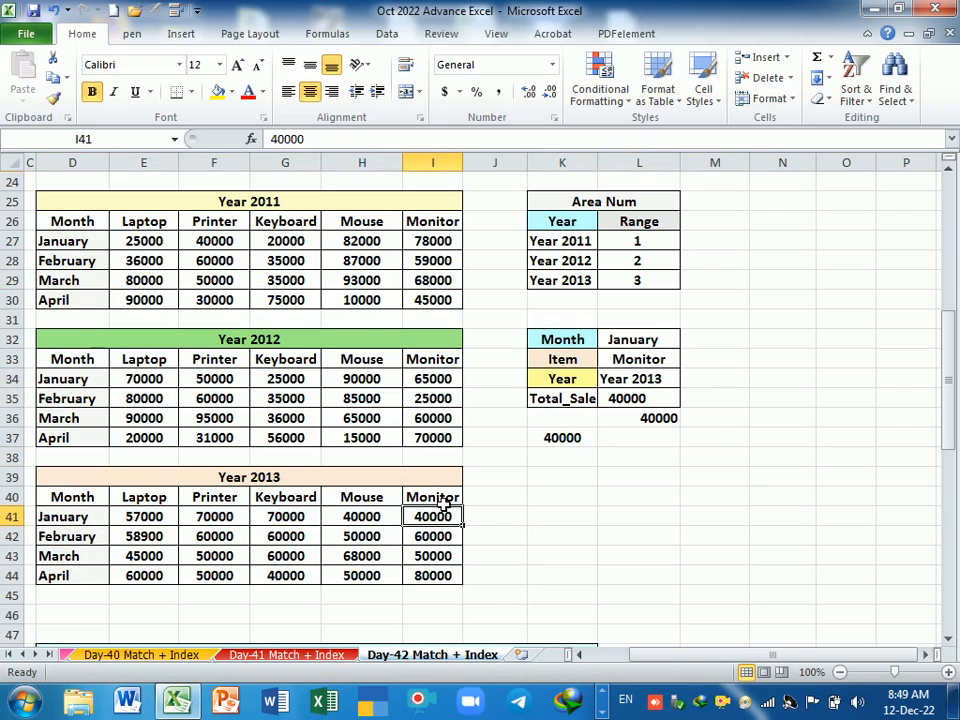
key(Up)
key(Down)
Copy March from the Year 2012 table into the Month lookup cell L32 and check the formula in L36
click(660, 345)
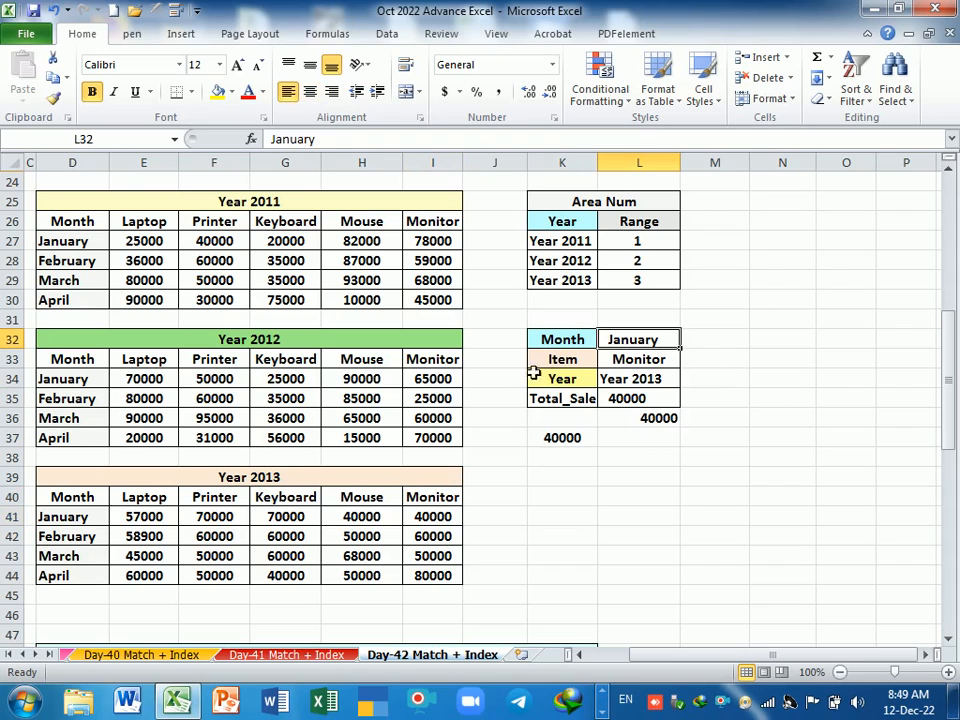
click(93, 422)
key(ctrl+c)
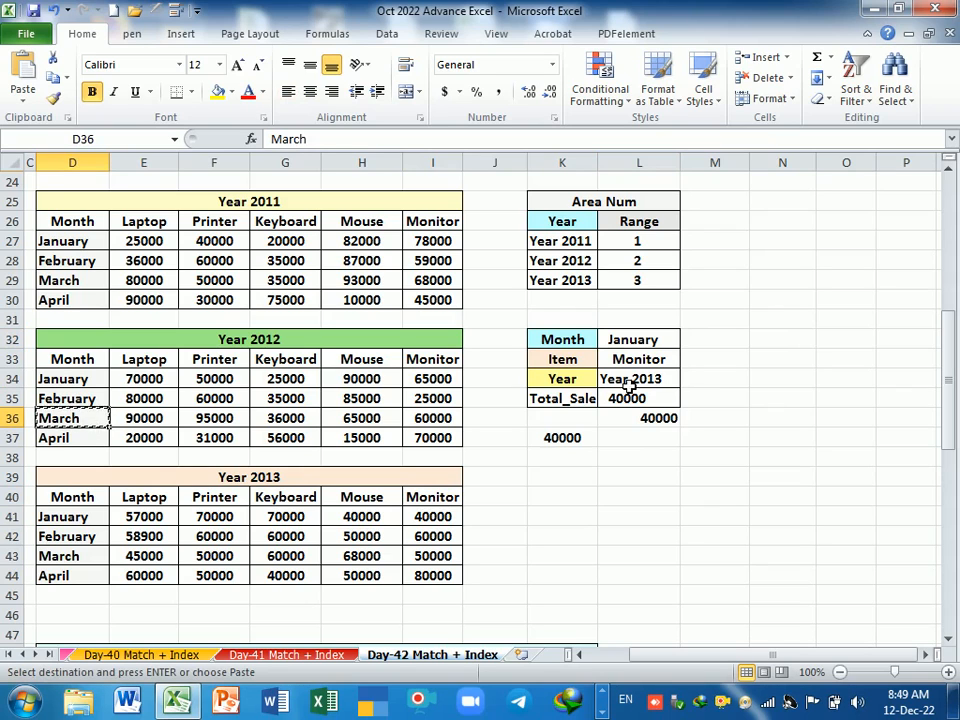
click(643, 340)
key(ctrl+v)
key(Escape)
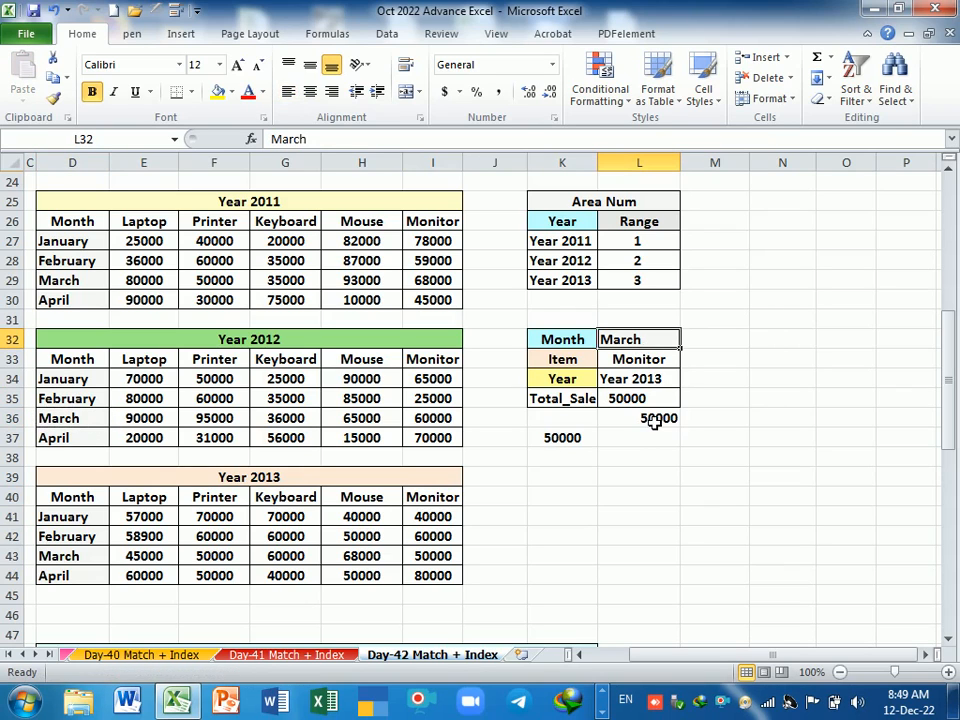
click(654, 420)
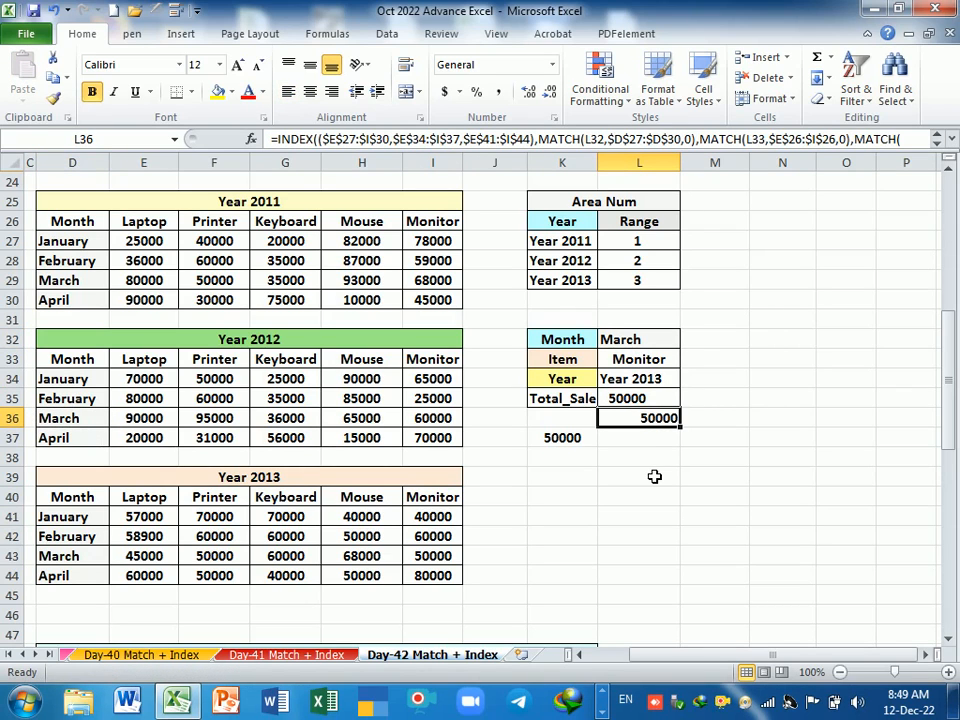
click(654, 476)
click(663, 343)
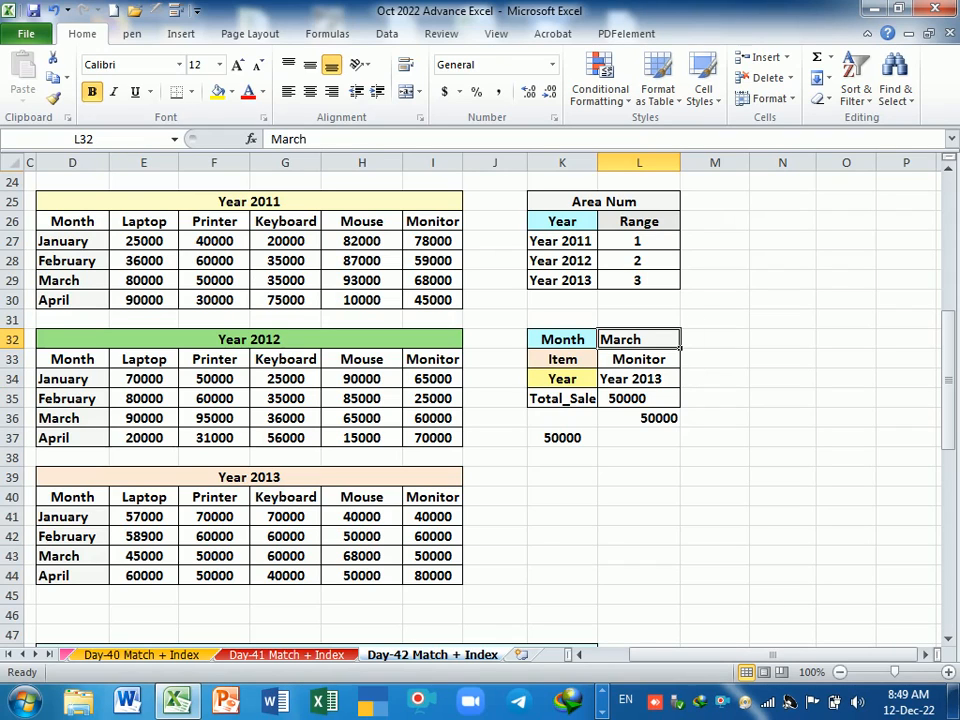
Start an INDEX formula in K38 with the absolute reference areas $E$27:$I$30, $E$34:$I$37 and $E$41:$I$44
click(574, 462)
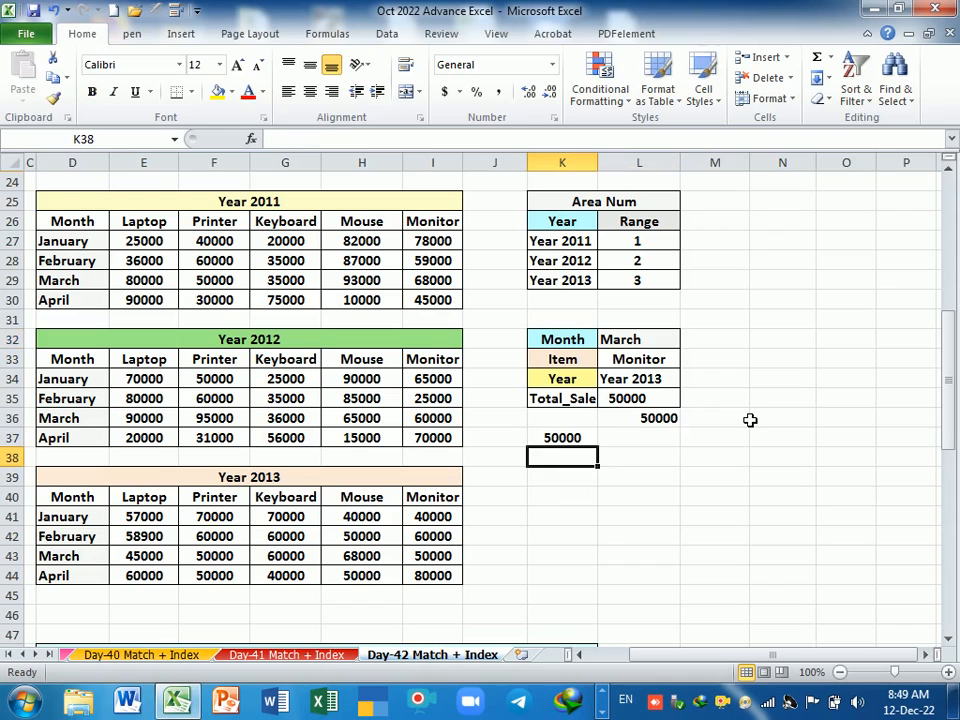
text(=in)
key(Tab)
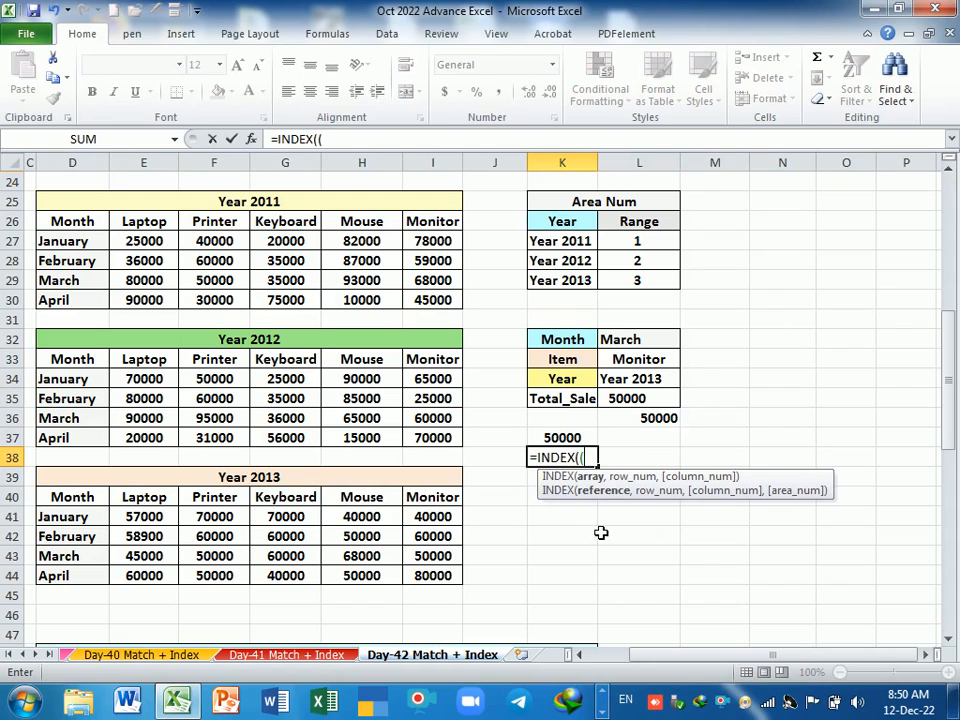
drag(144, 242, 422, 305)
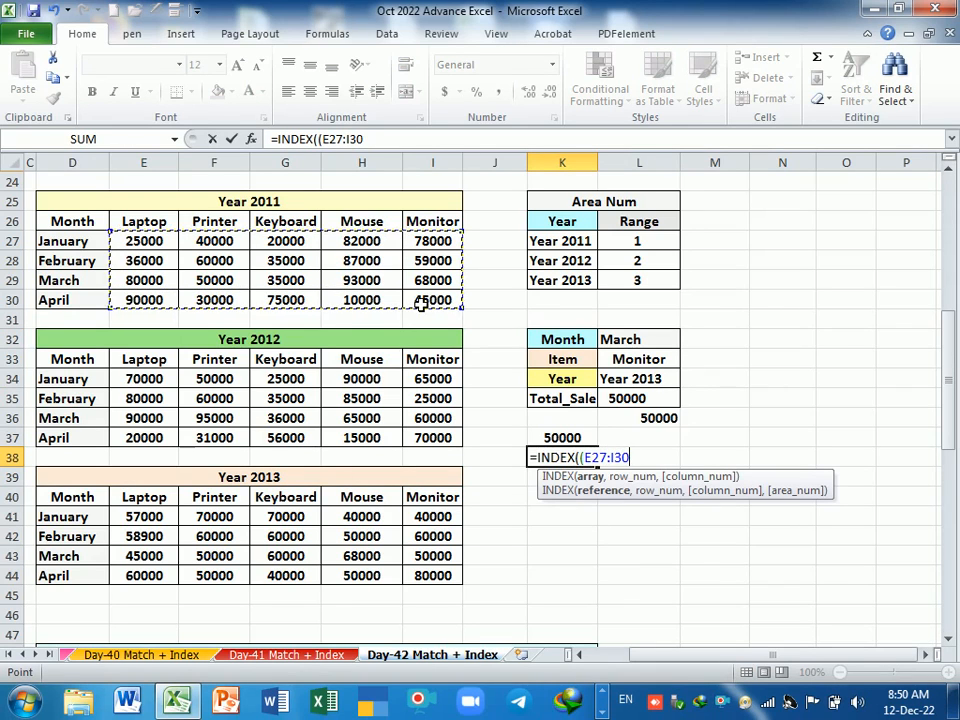
key(F4)
text(,)
drag(148, 379, 420, 437)
key(F4)
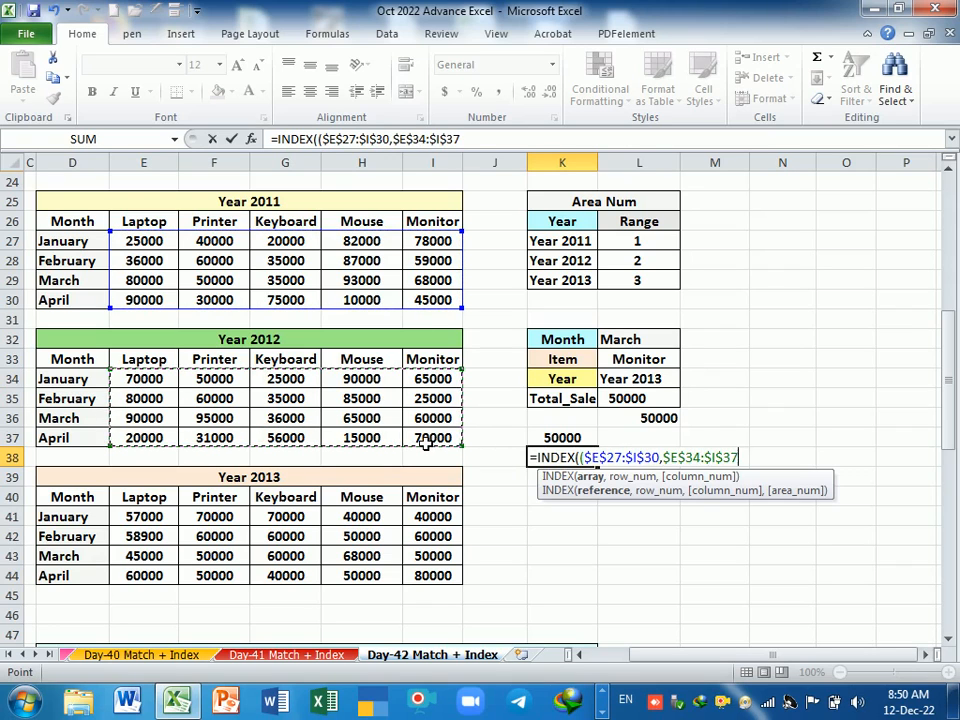
text(,)
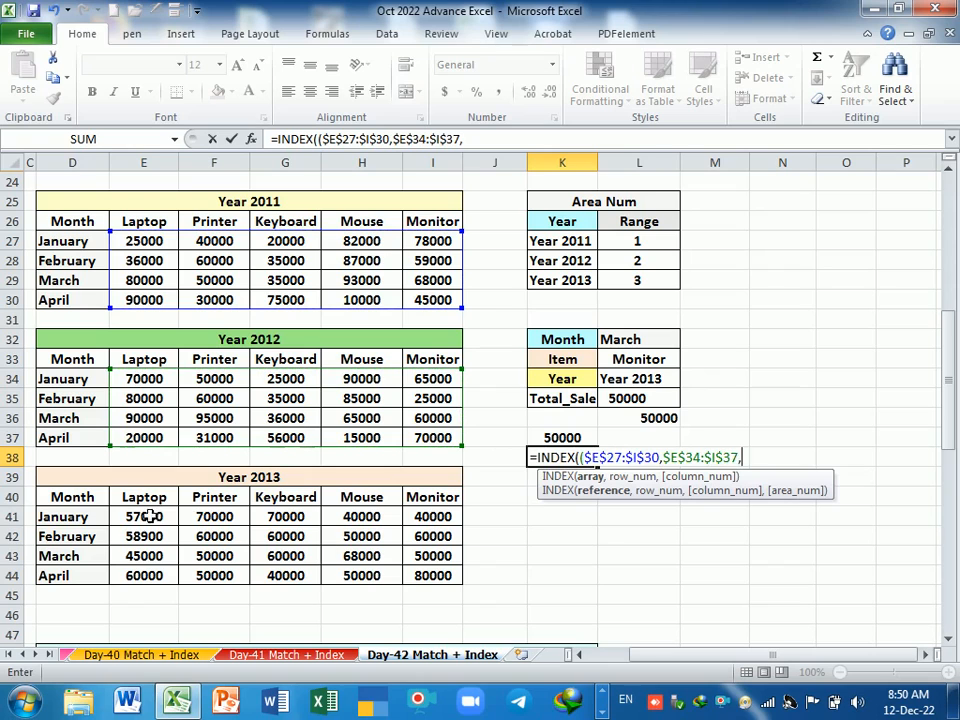
drag(143, 516, 432, 575)
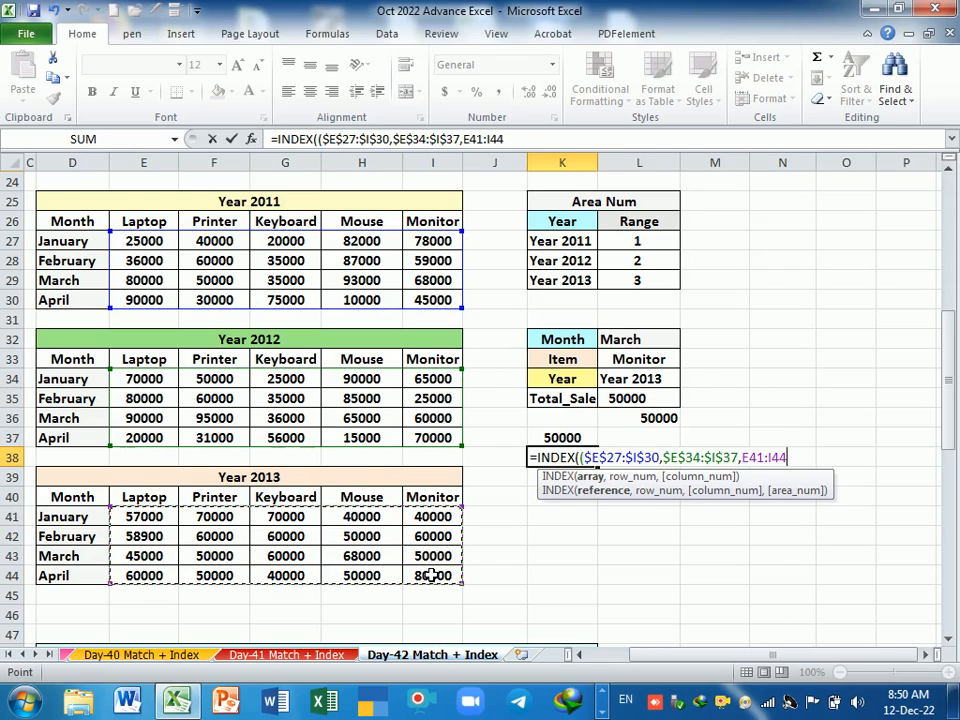
key(F4)
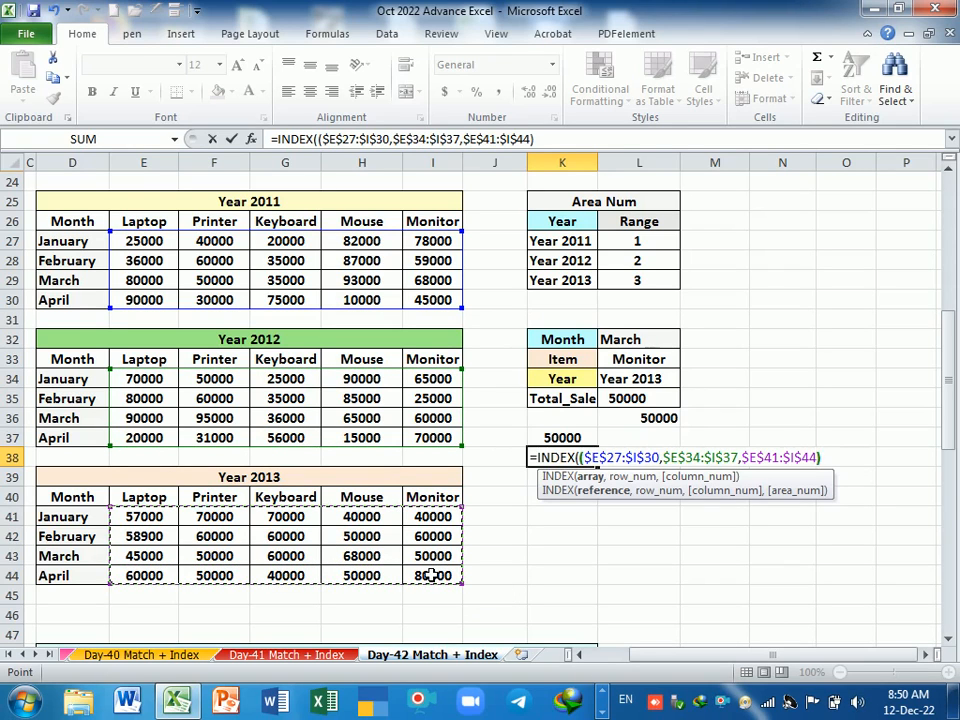
Close the reference list and add the row argument MATCH(L32,$D$27:$D$30,0) to the INDEX formula
text(),ma)
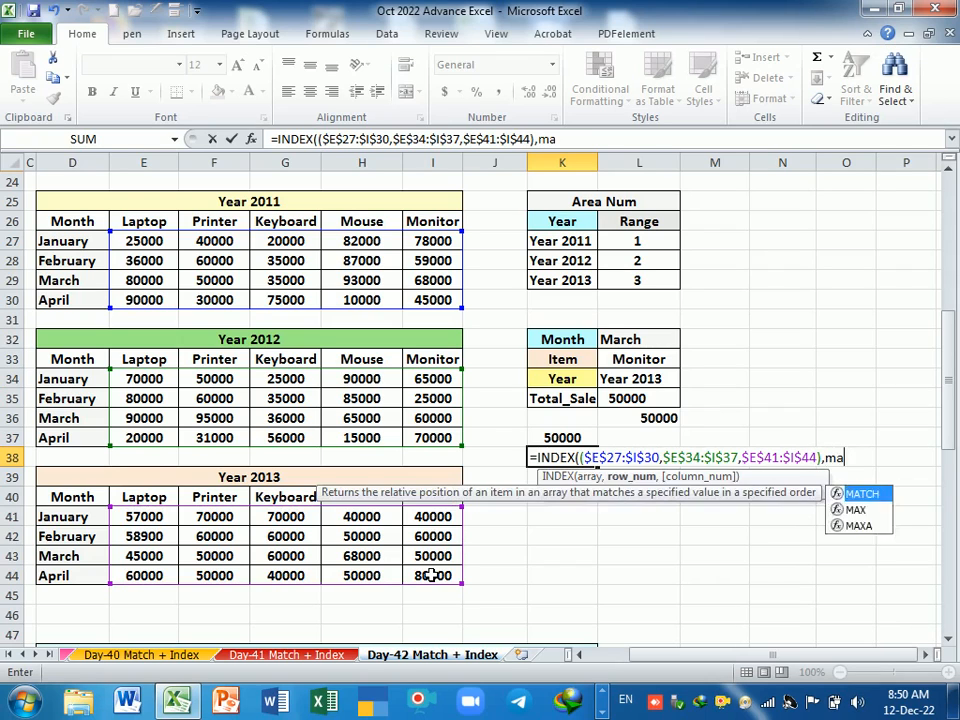
key(Tab)
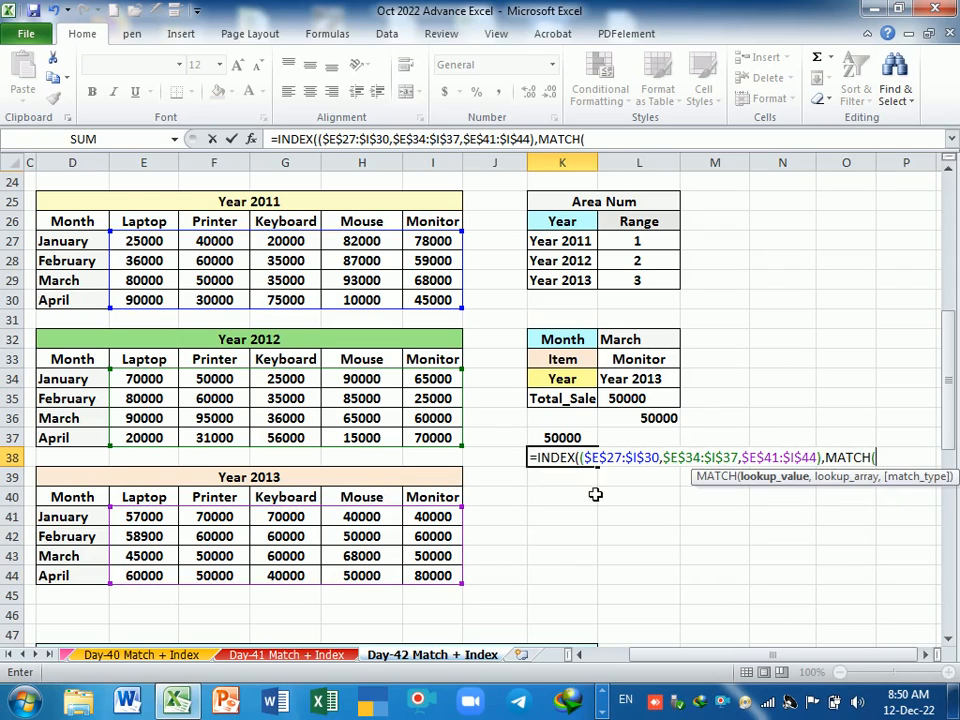
click(638, 341)
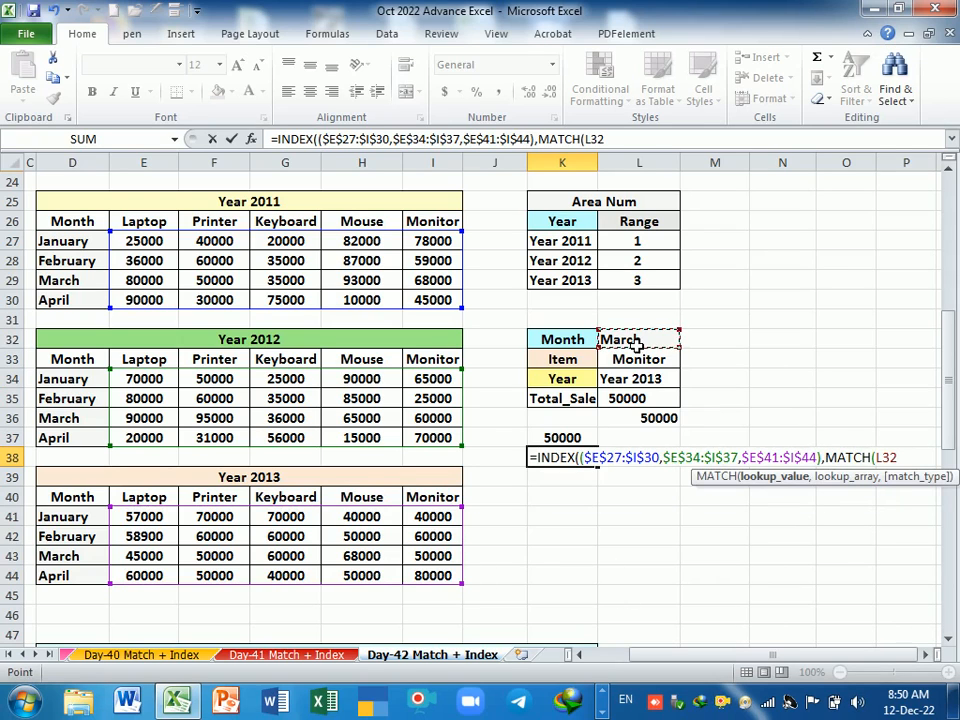
text(,)
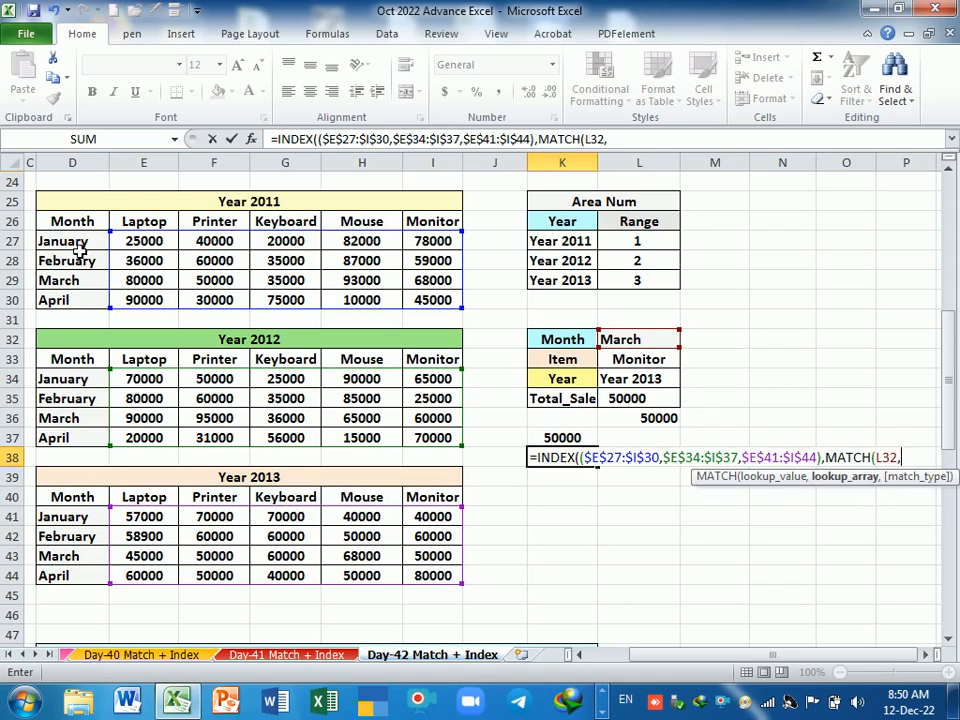
drag(75, 241, 88, 300)
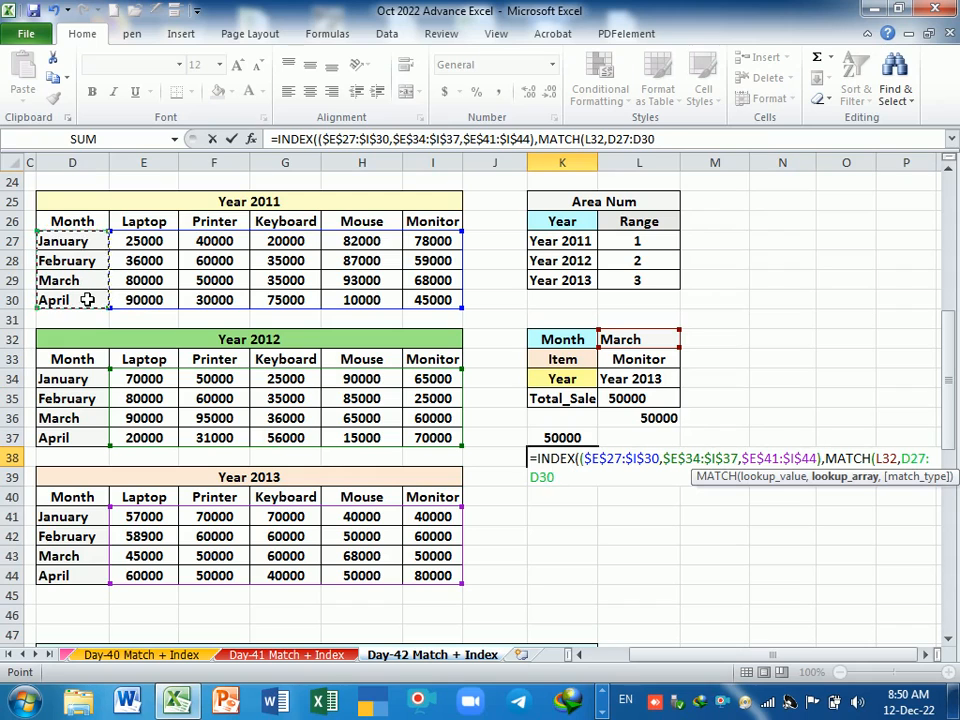
key(F4)
text(,0)
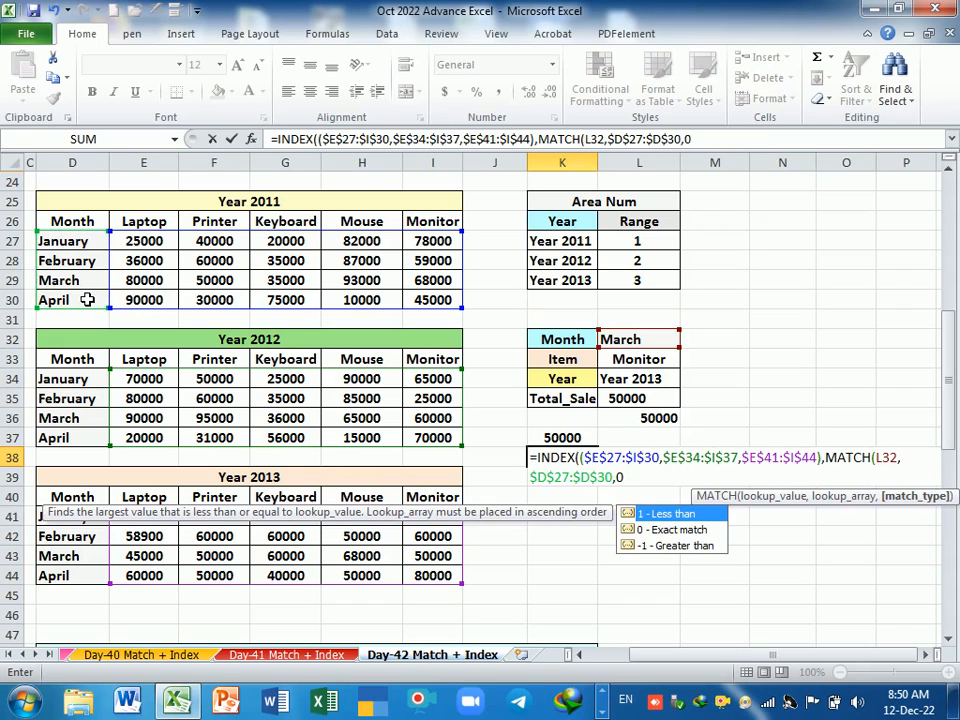
text(),)
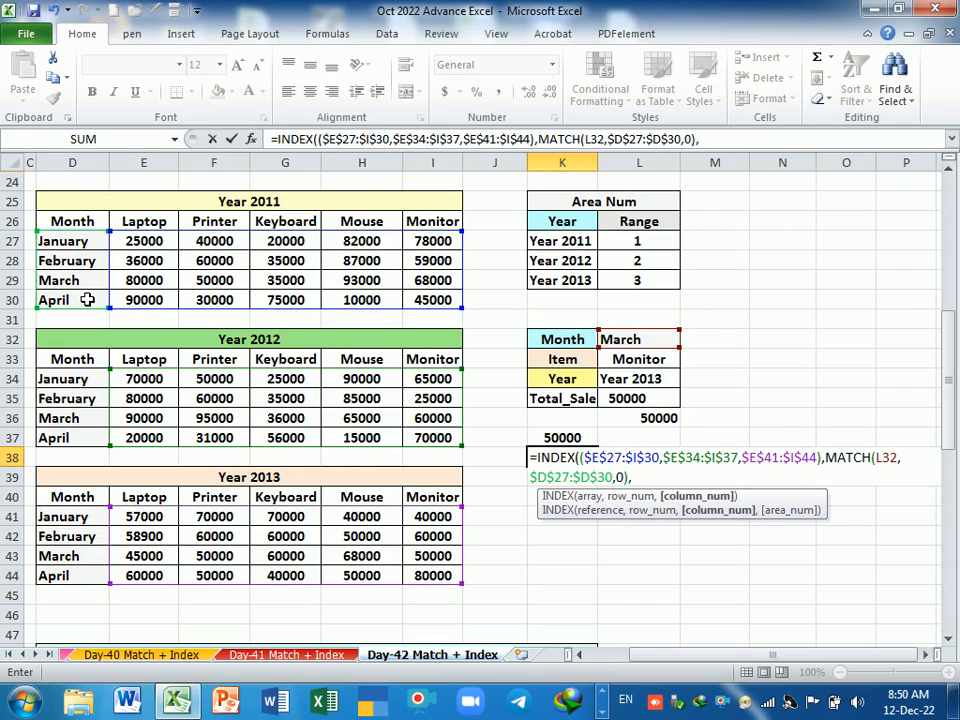
Add the column argument MATCH(L33,$E$26:$I$26,0) to the INDEX formula
text(mat)
key(Tab)
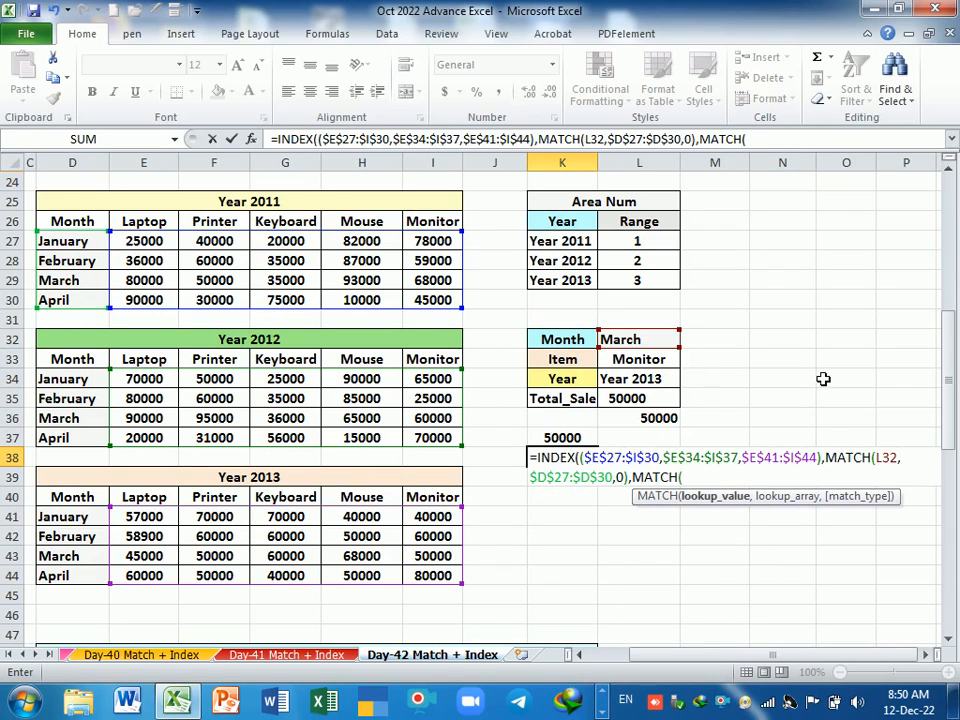
click(643, 363)
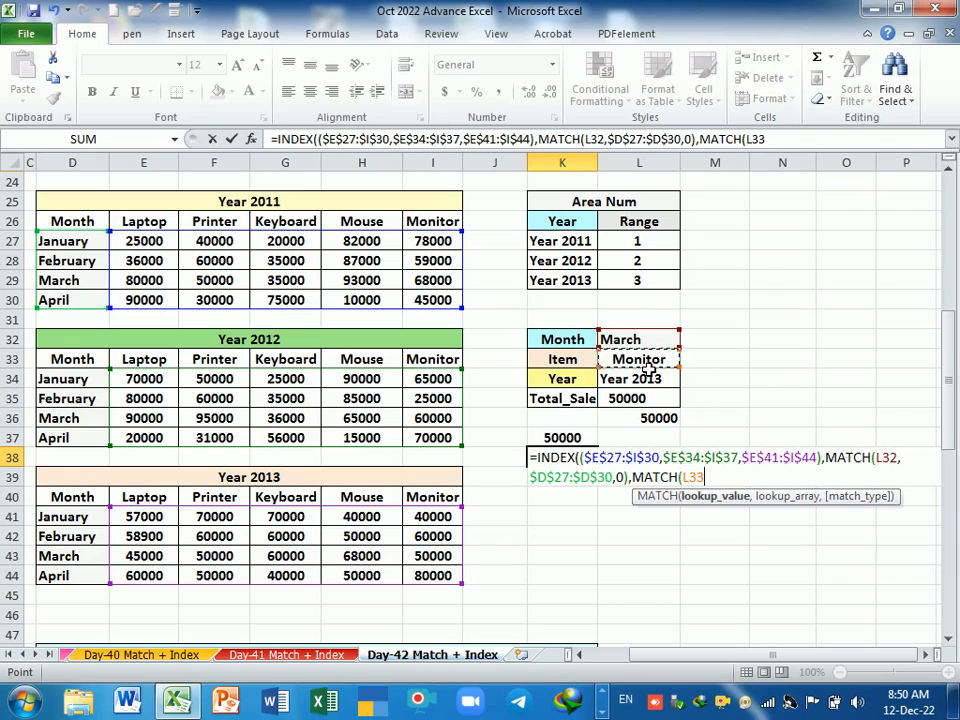
text(,)
drag(146, 221, 418, 243)
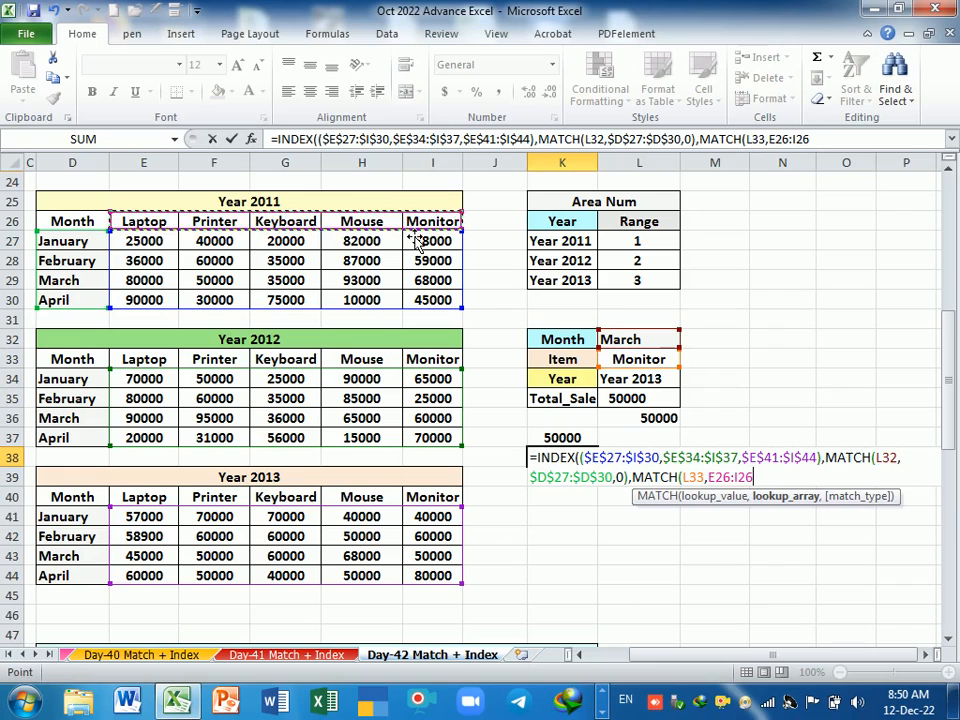
key(F4)
text(,0)
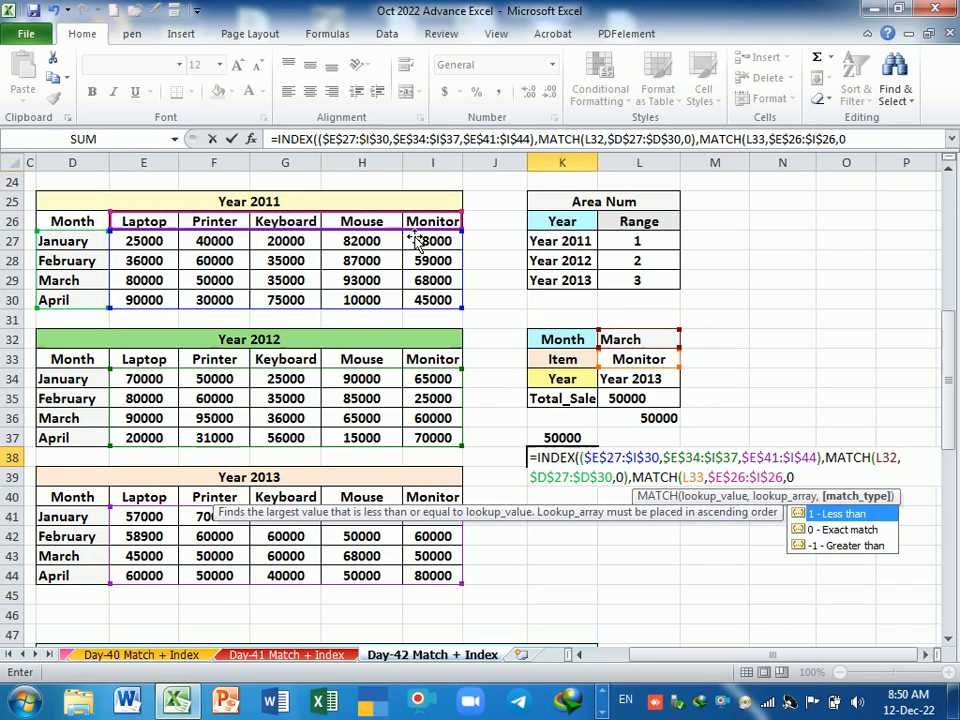
text())
Add the area argument VLOOKUP(L34,$K$26:$L$29,2,0) to the INDEX formula in K38 and enter the formula
text(,vl)
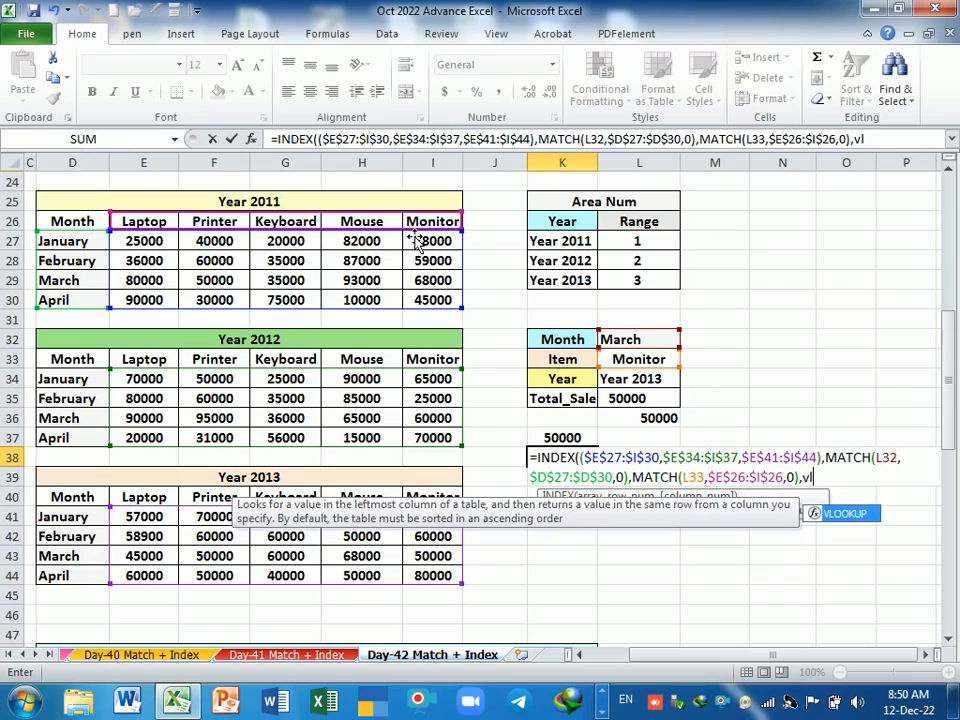
key(Tab)
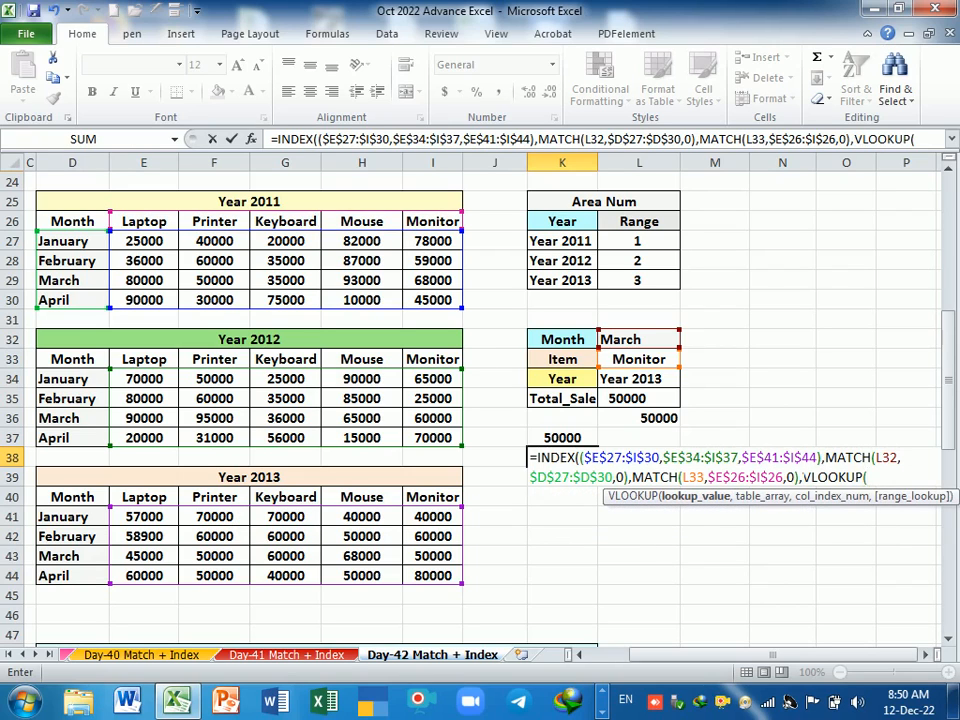
click(652, 386)
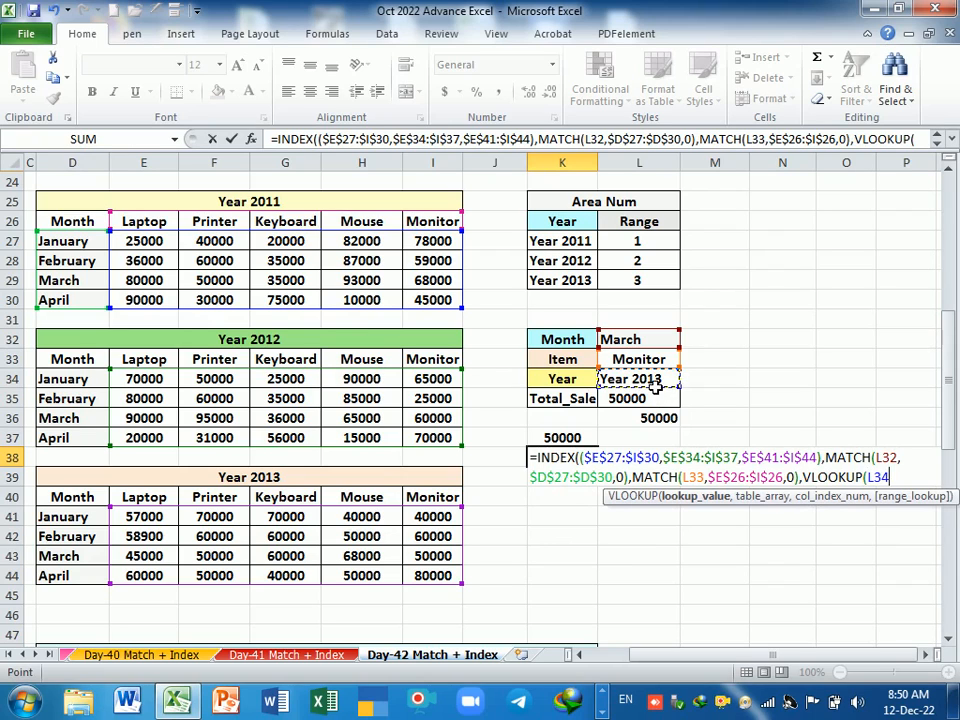
text(,)
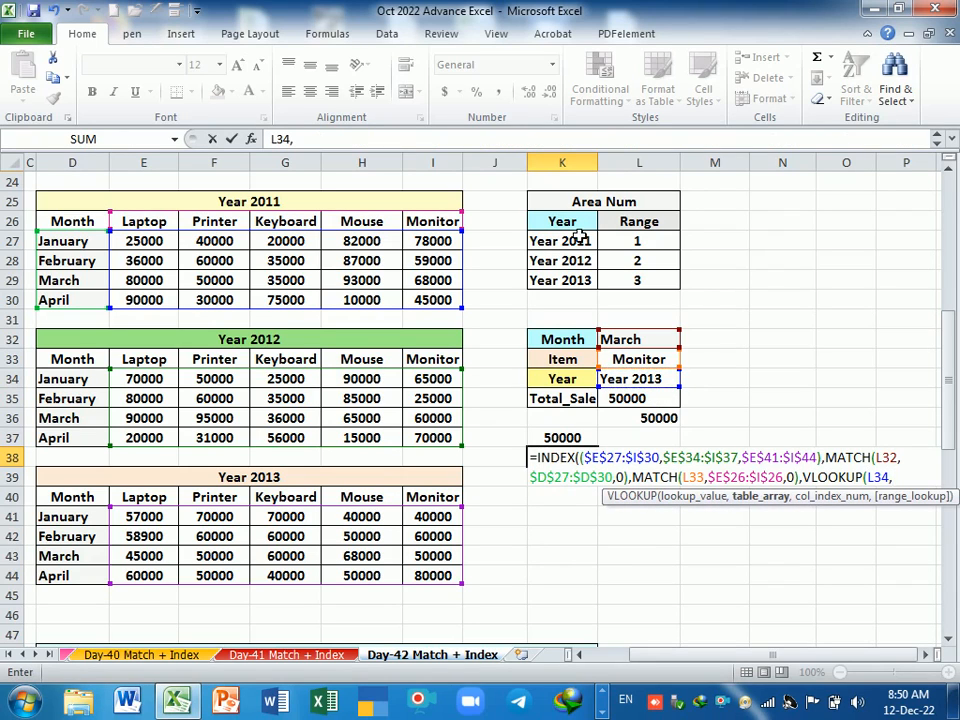
drag(561, 222, 645, 280)
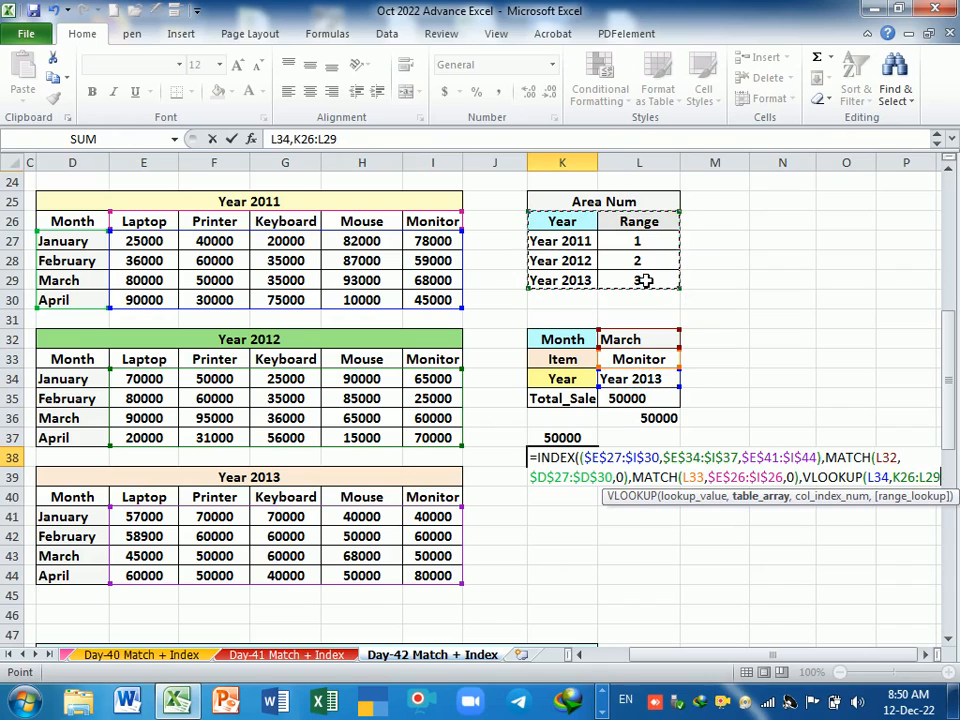
key(F4)
text(,)
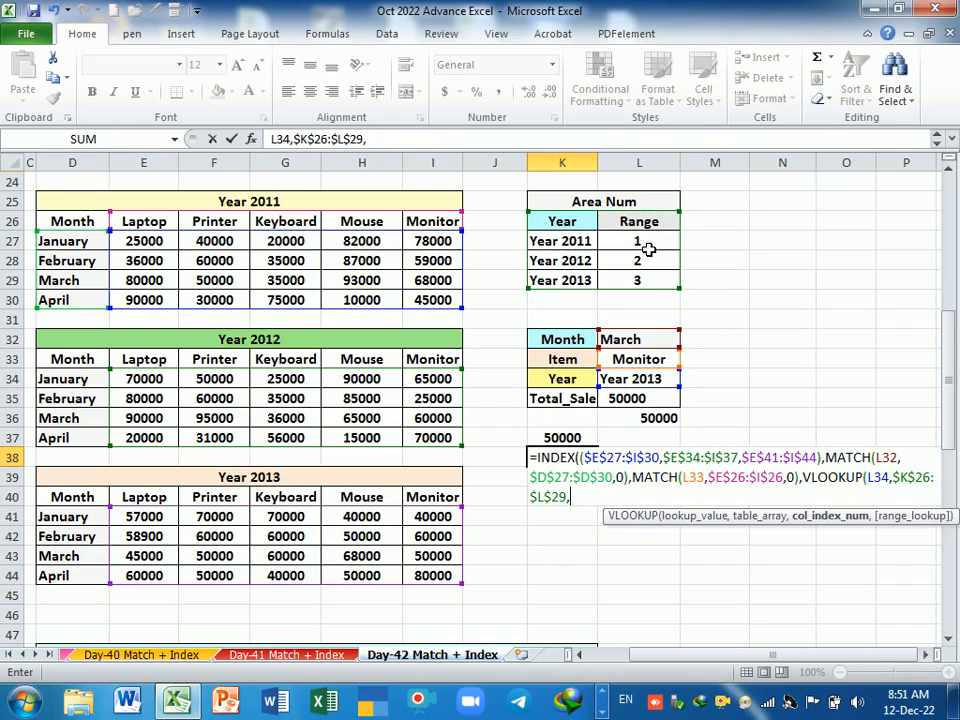
text(2,)
text(0)
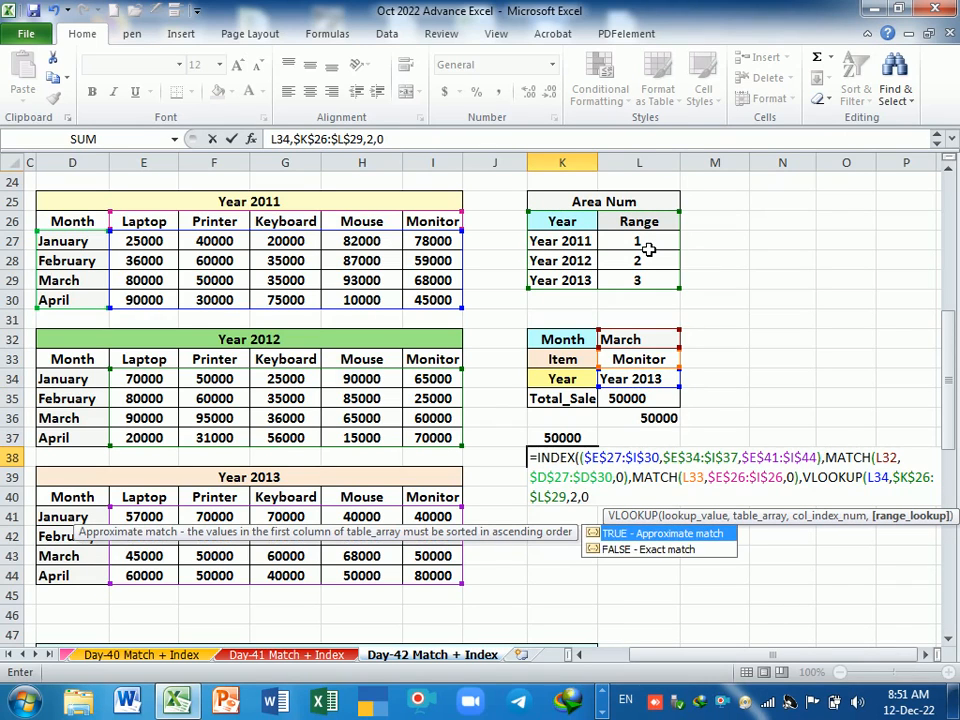
text())
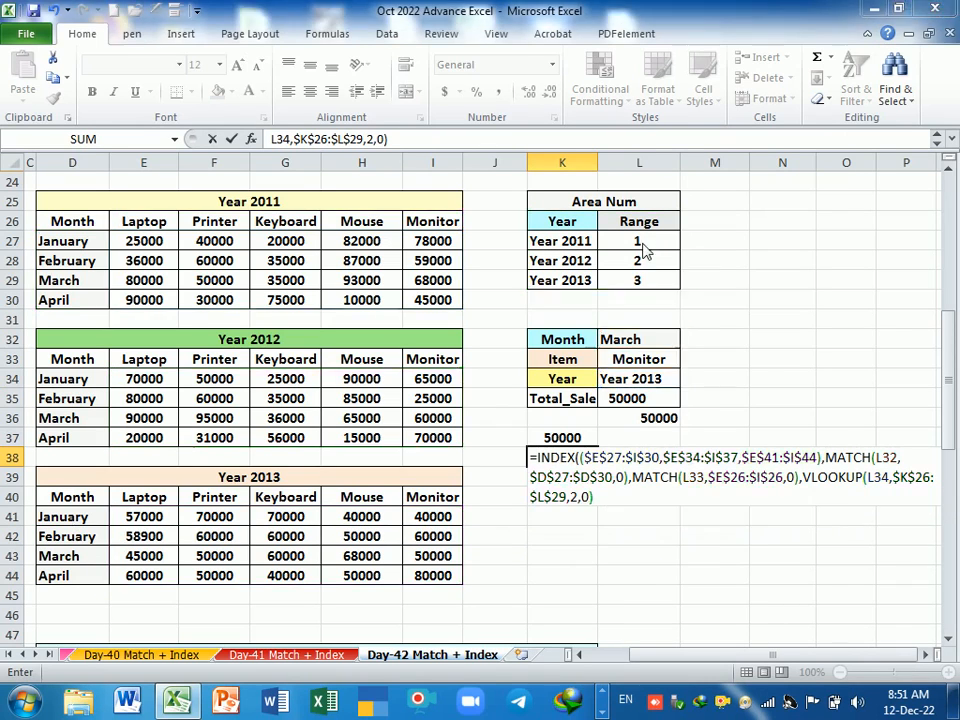
key(Return)
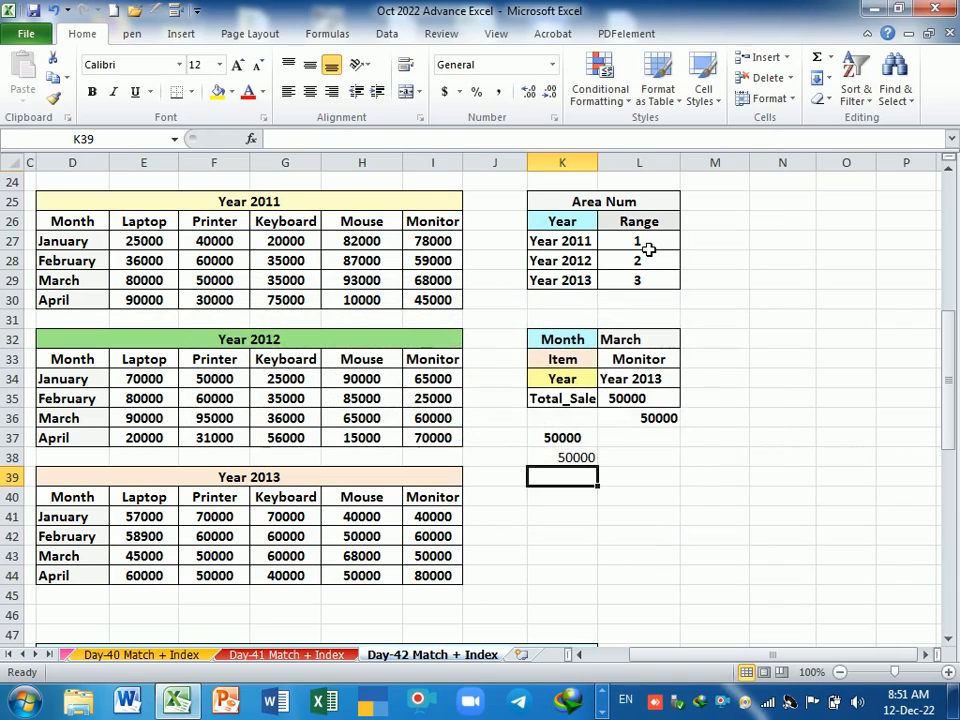
Review the arguments of the completed INDEX formula in K38 without changing it
click(570, 457)
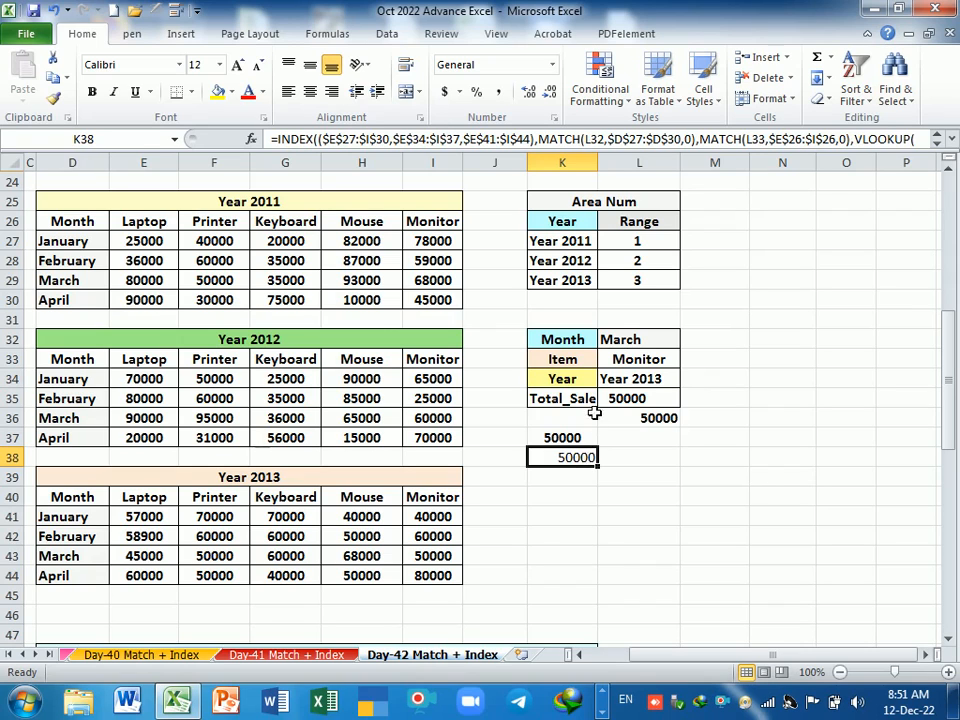
double_click(564, 459)
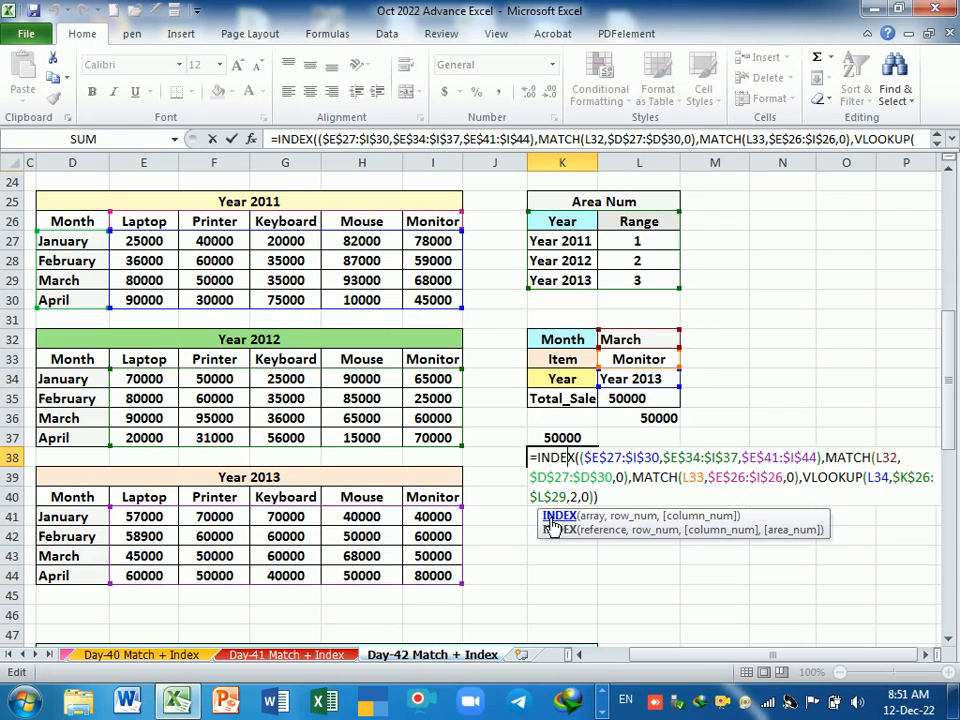
key(Escape)
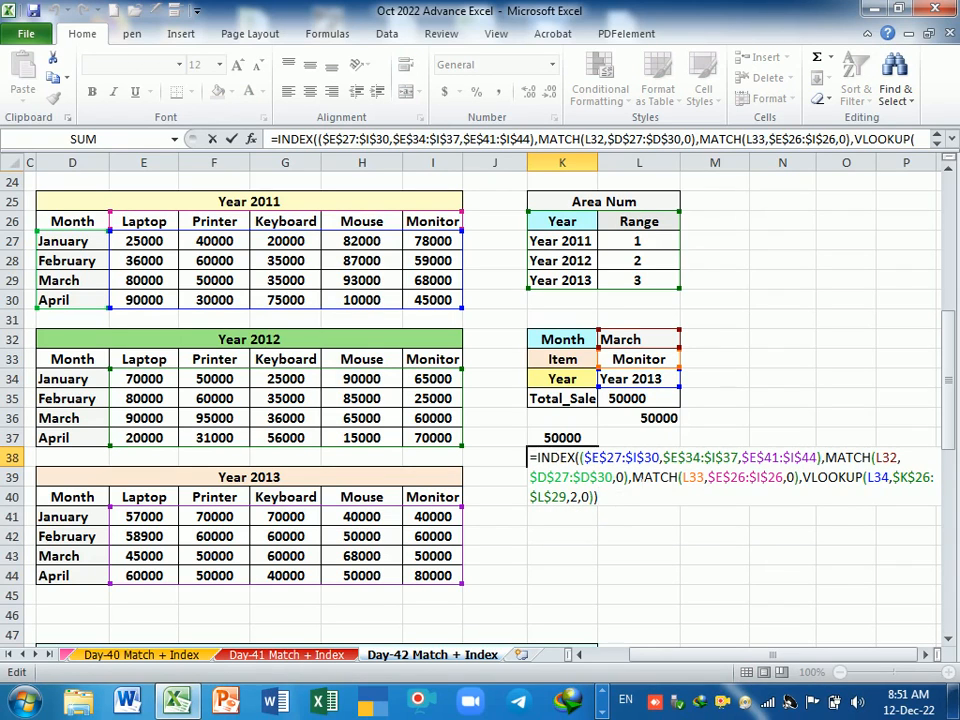
drag(632, 477, 731, 457)
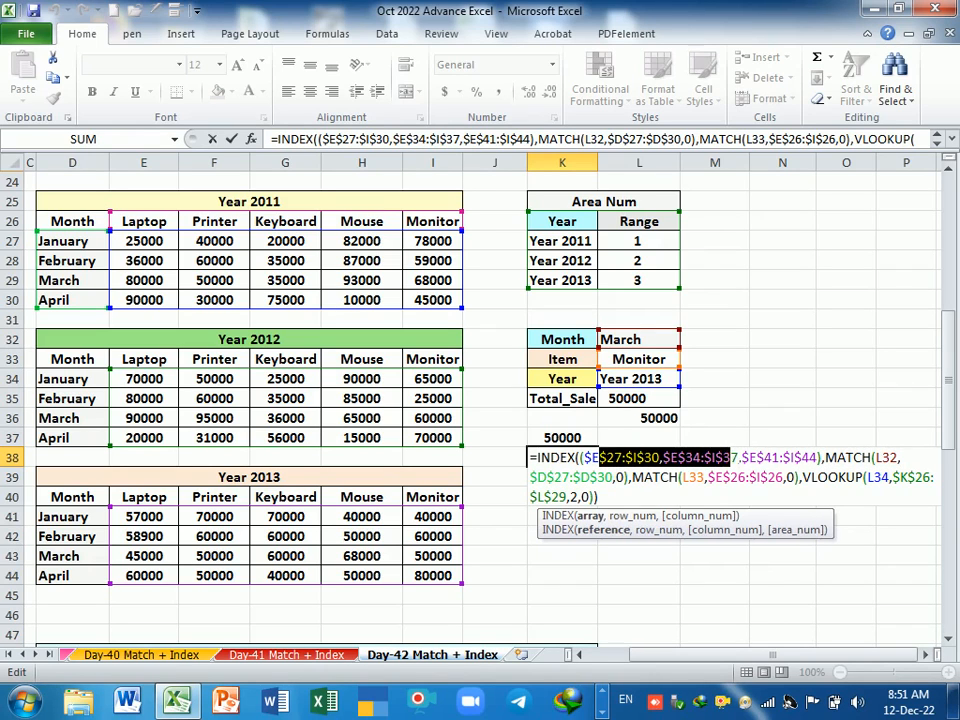
key(Return)
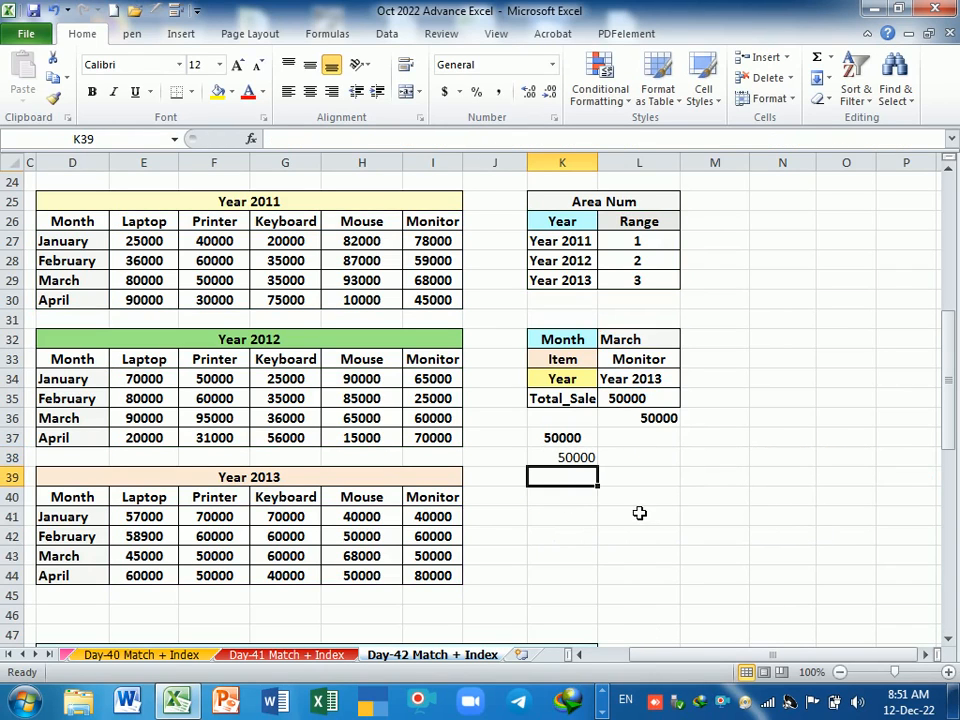
Try copying row D52:K52 of the Two Way Lookup table to N63 and undo the paste
scroll(620, 500, down, 5)
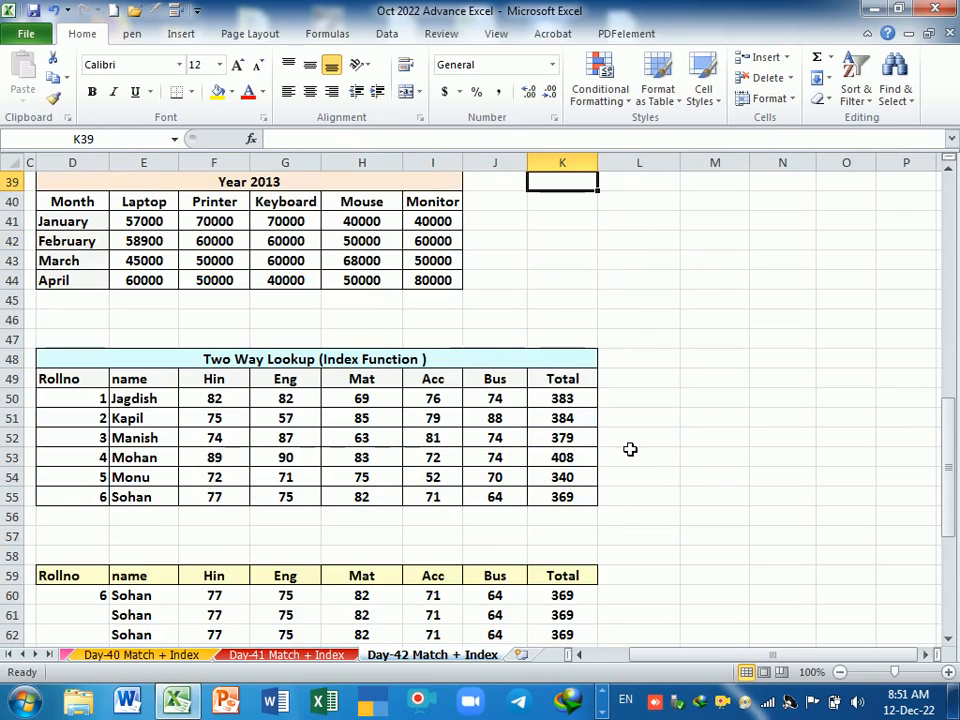
scroll(706, 400, down, 3)
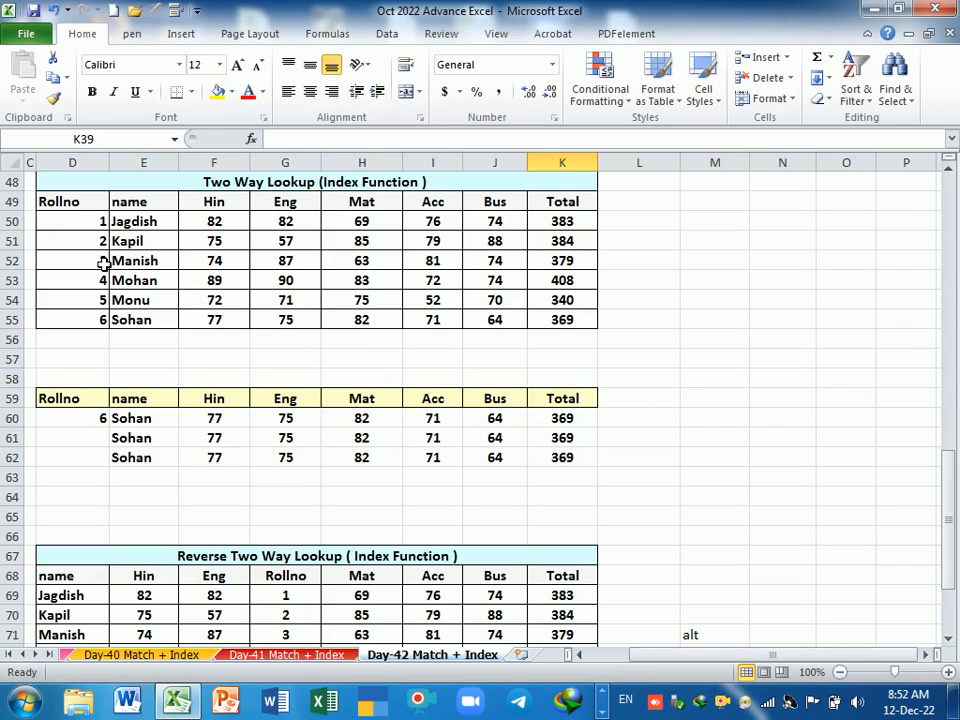
drag(103, 263, 562, 264)
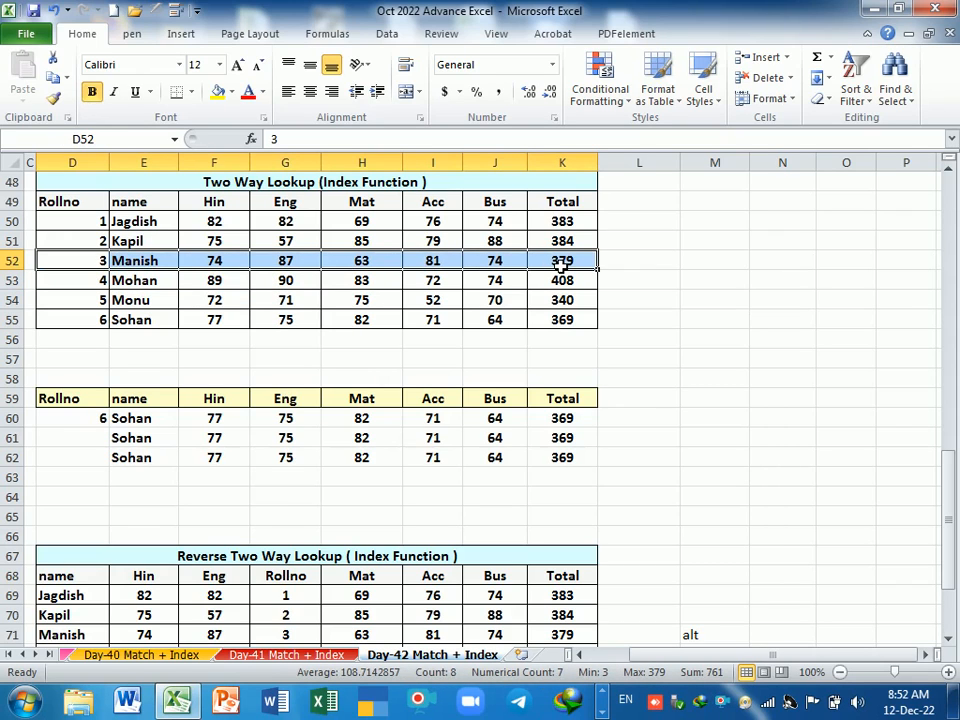
key(ctrl+c)
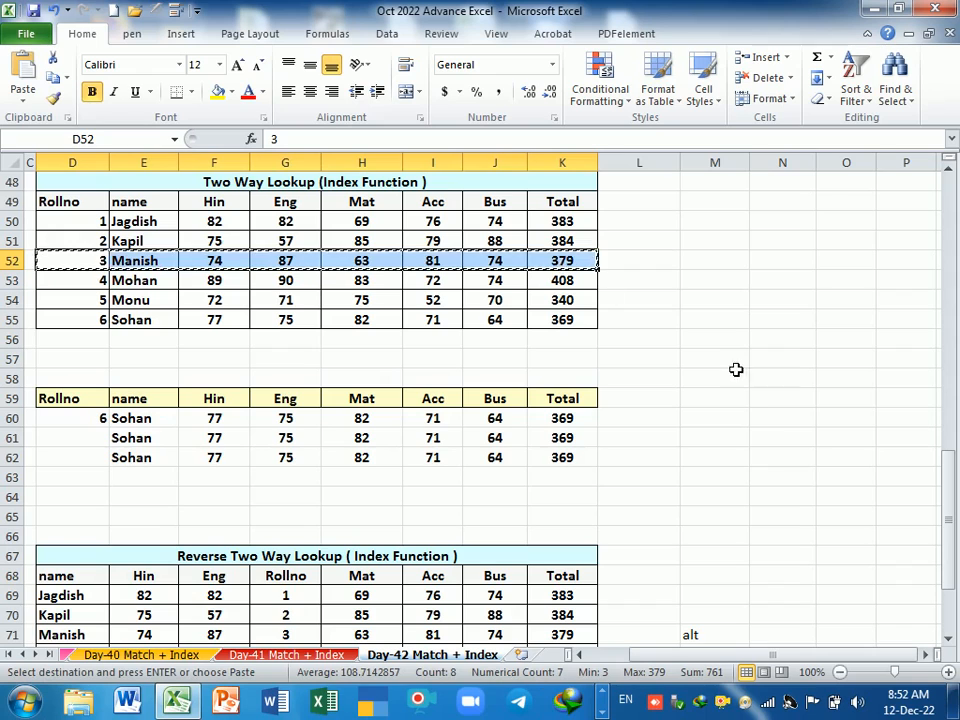
click(765, 478)
key(Return)
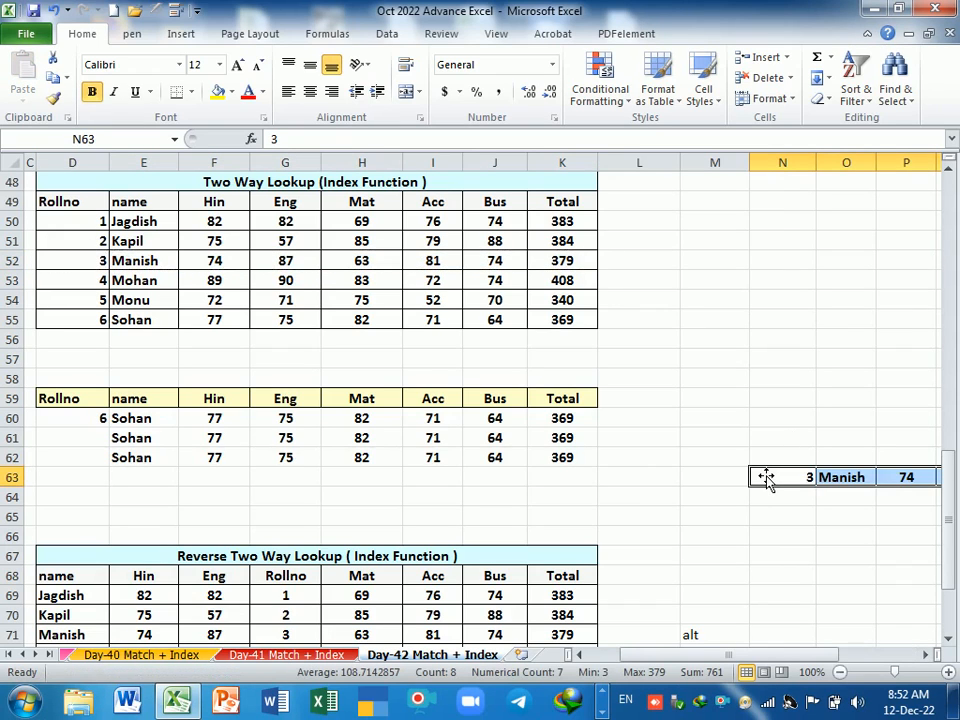
key(ctrl+z)
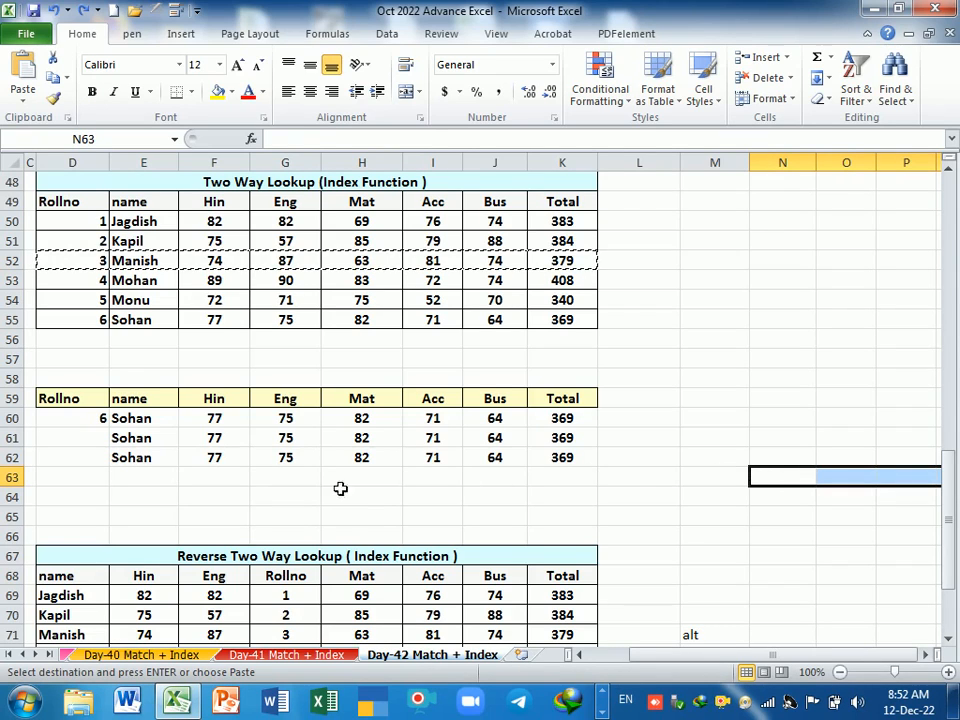
Clear the existing lookup results in E60:K62 below the Two Way Lookup table
click(151, 425)
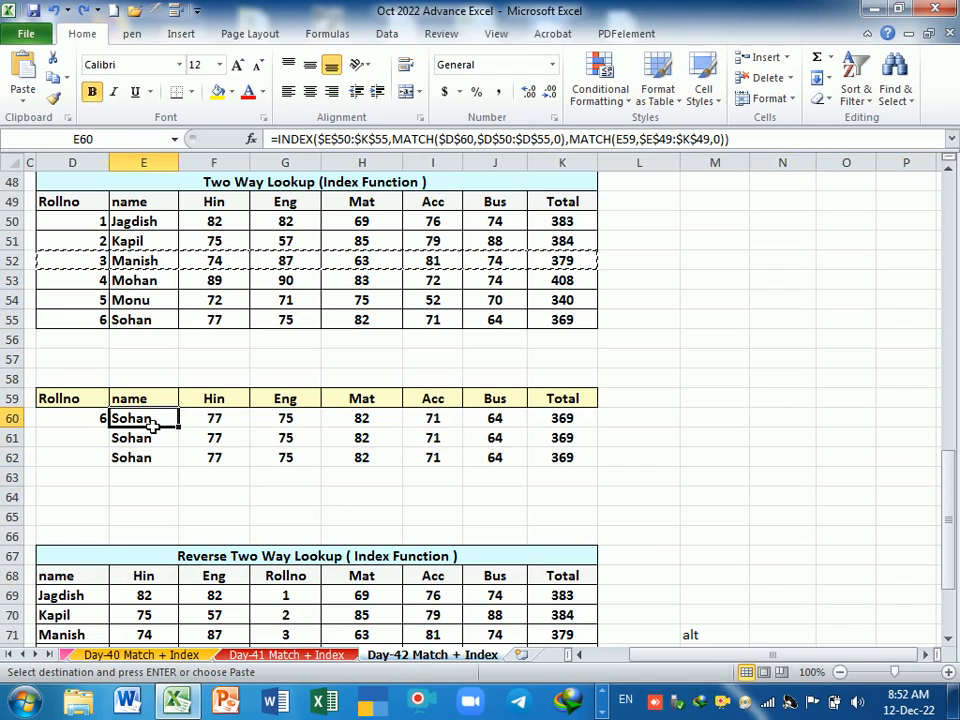
drag(151, 425, 585, 465)
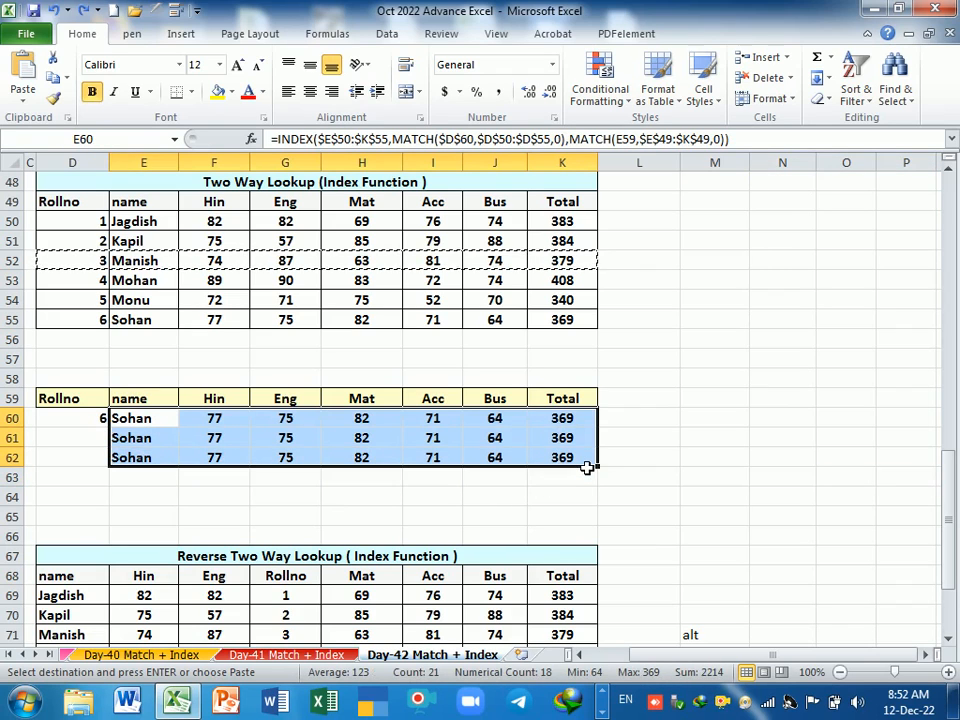
key(Delete)
Start an INDEX formula in E60 with the absolute array $E$50:$K$55
click(150, 422)
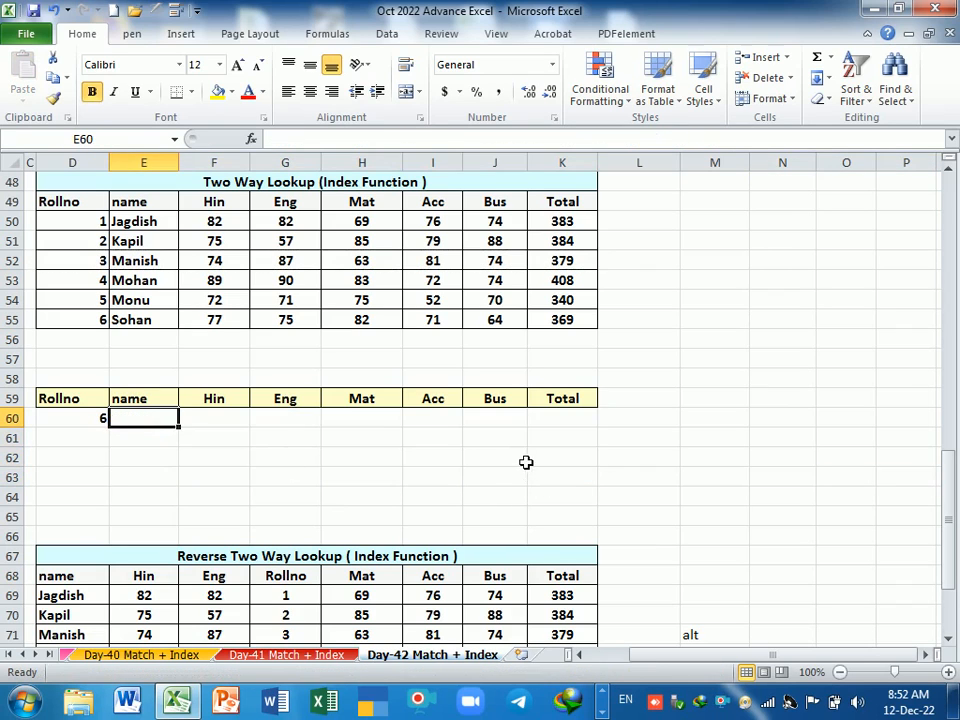
text(=ind)
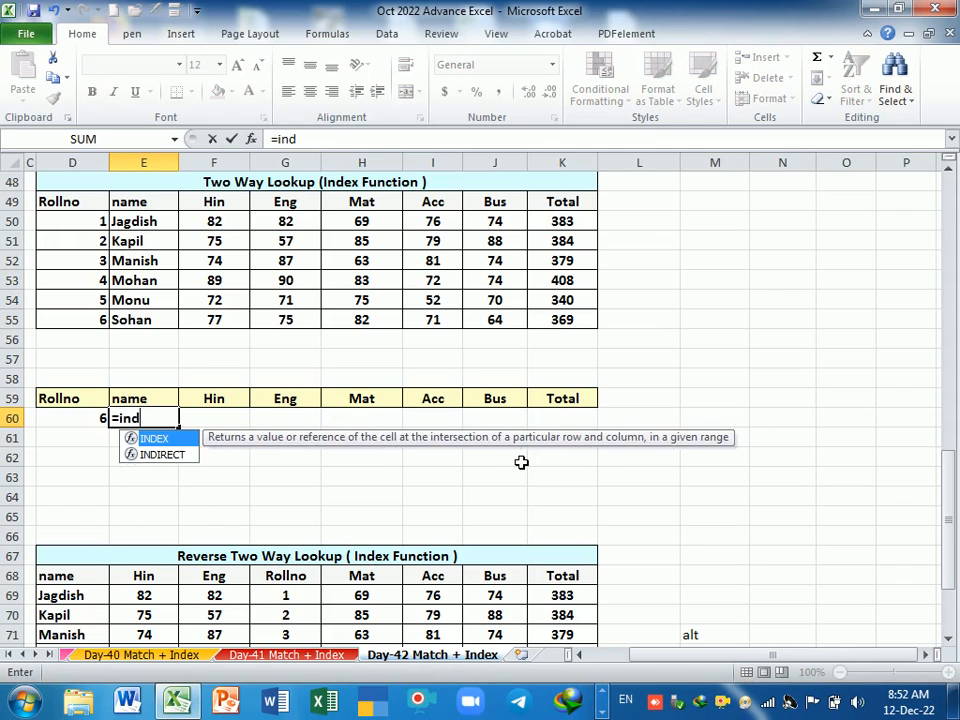
key(Tab)
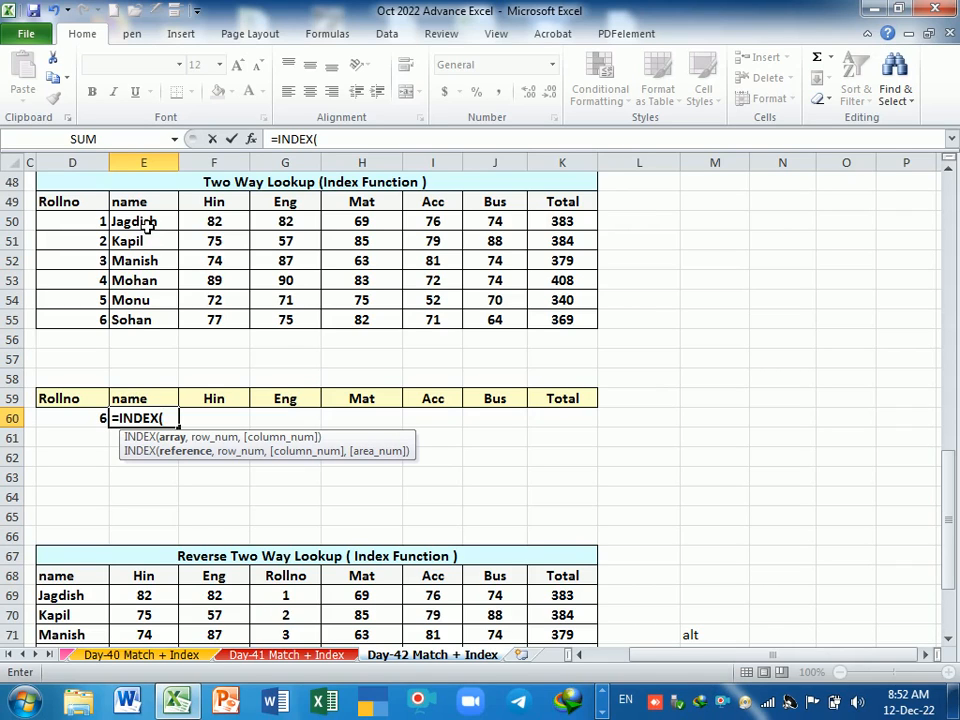
drag(147, 226, 561, 321)
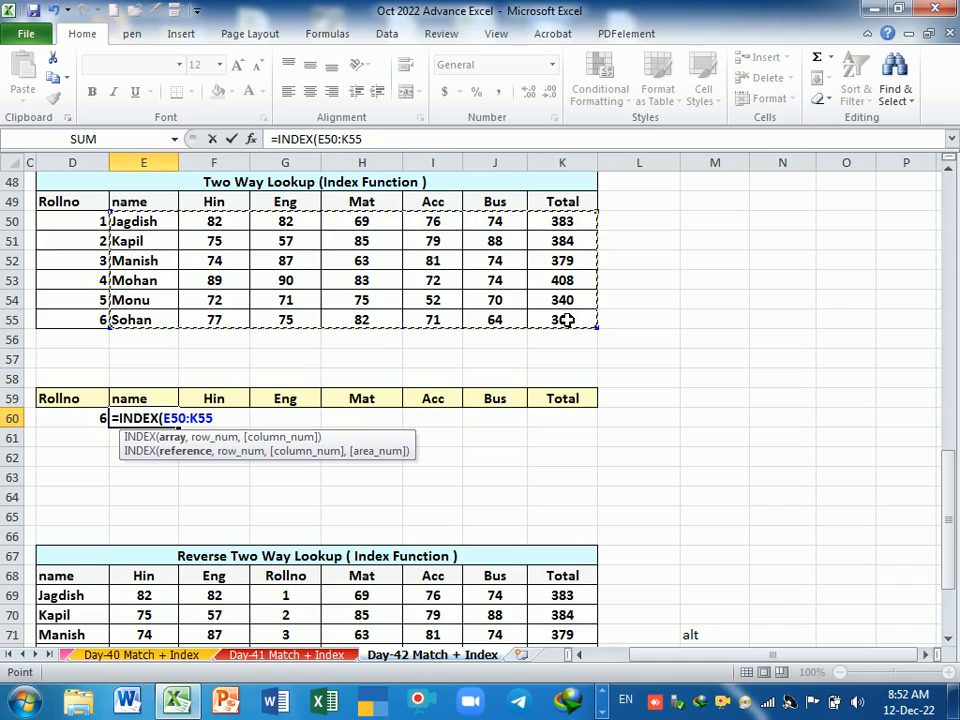
key(F4)
text(,)
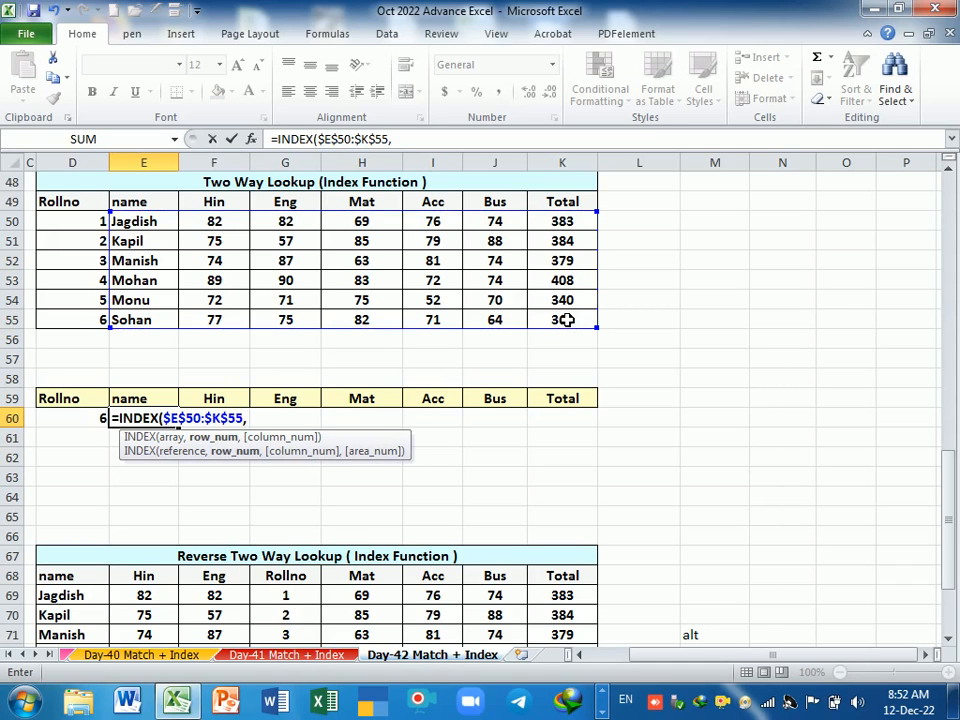
Add the row argument MATCH(D60,$D$50:$D$55,0) to the INDEX formula in E60
text(ma)
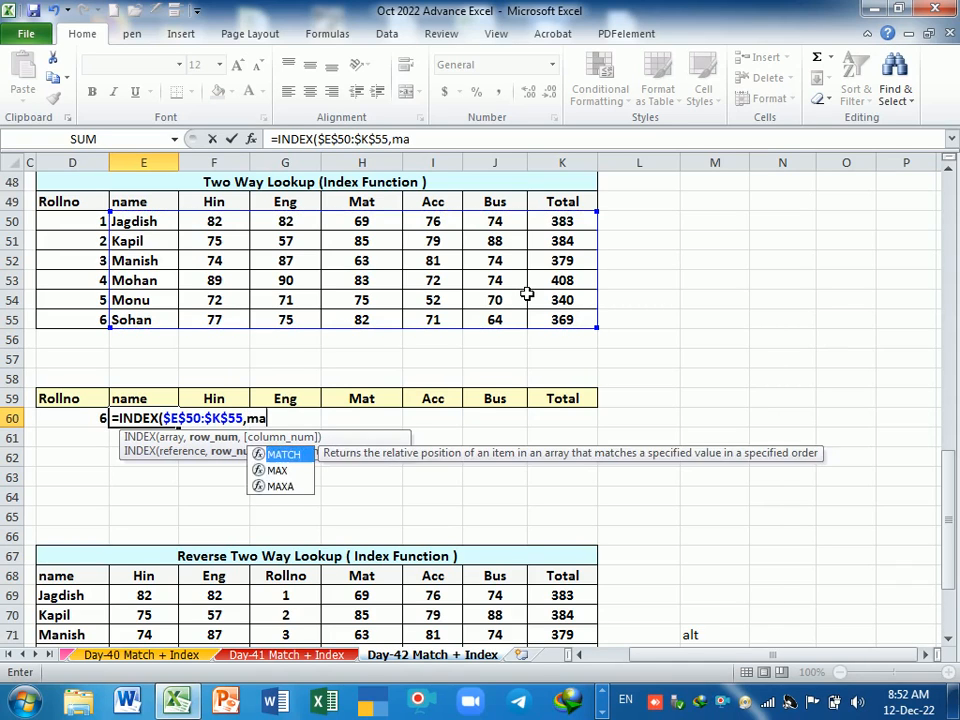
key(Tab)
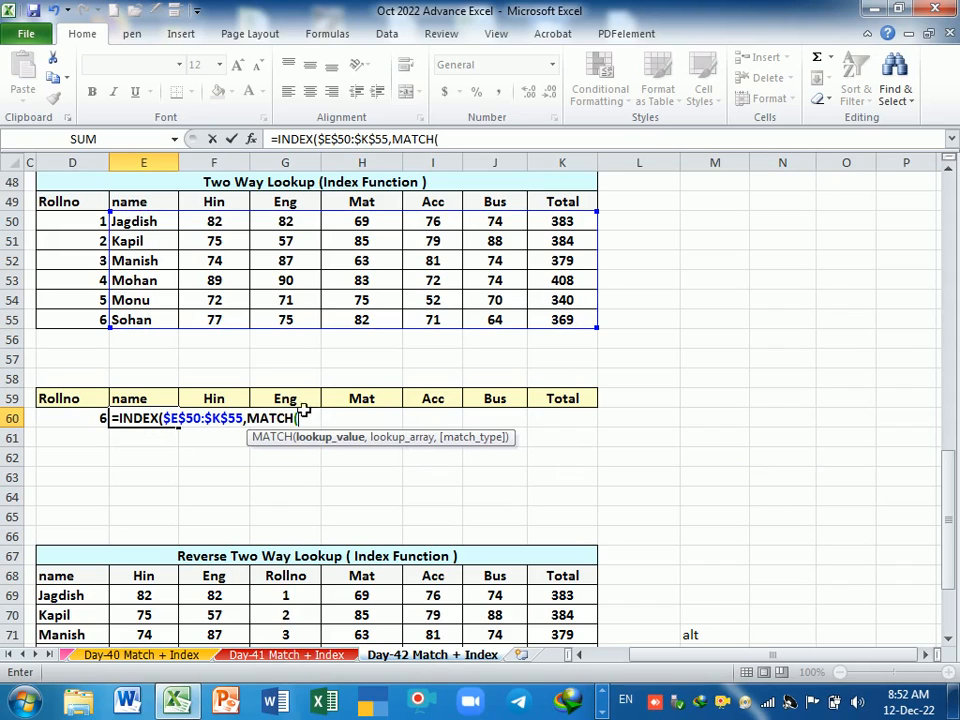
click(98, 422)
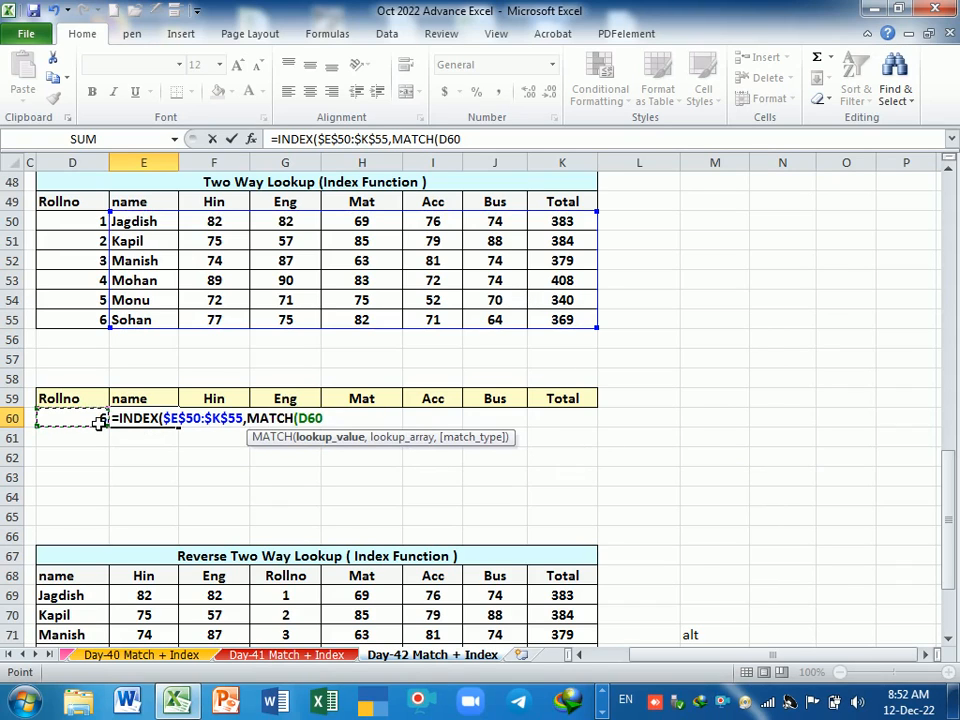
text(,)
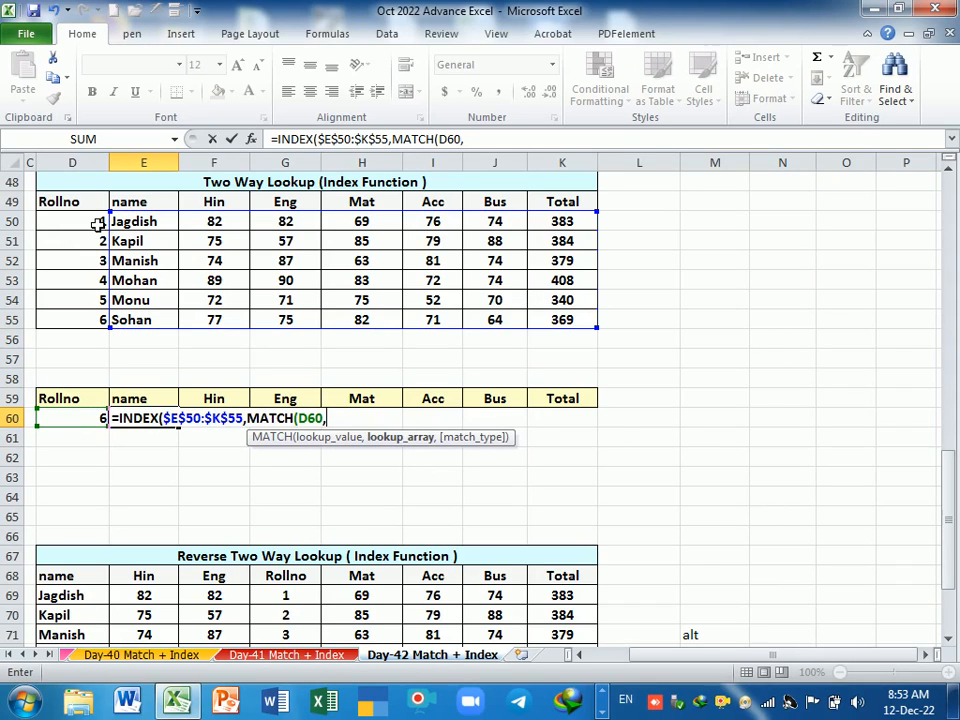
drag(98, 226, 104, 326)
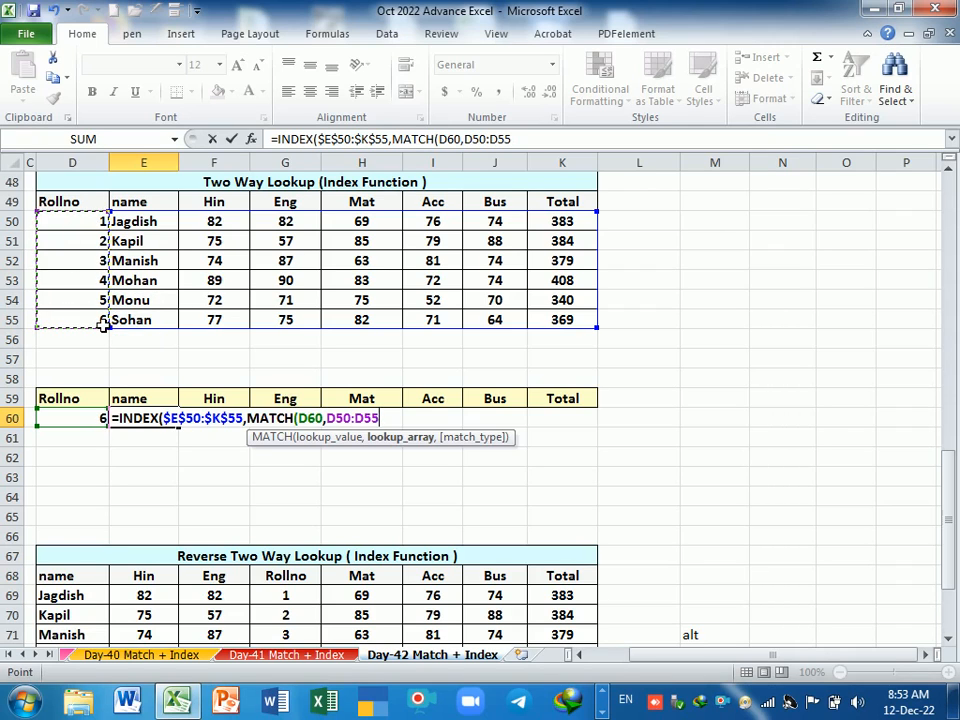
key(F4)
text(,)
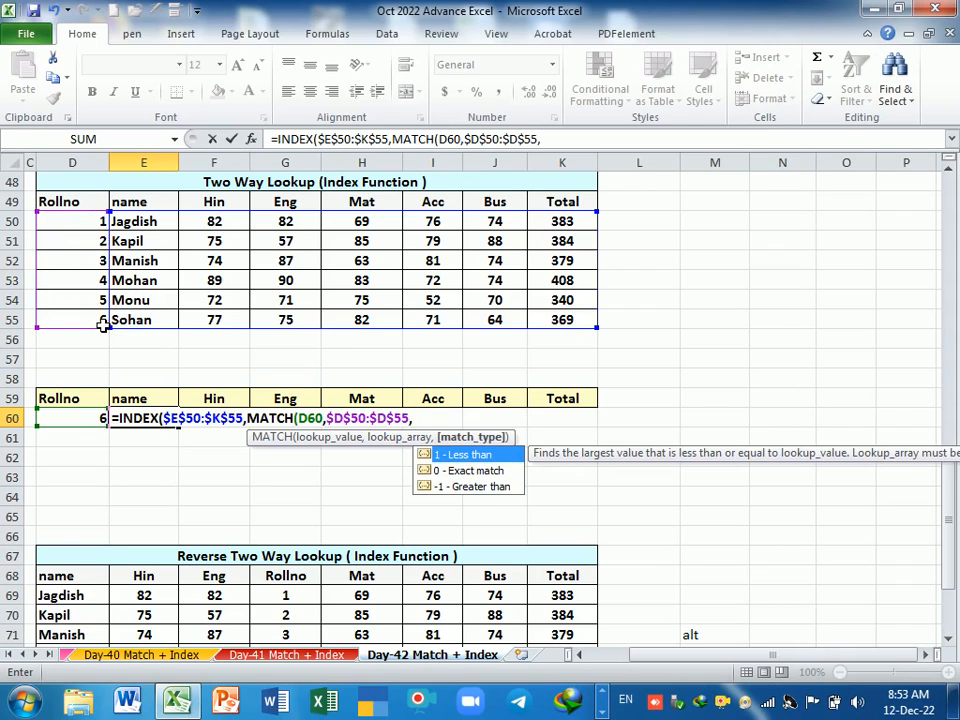
text(0),)
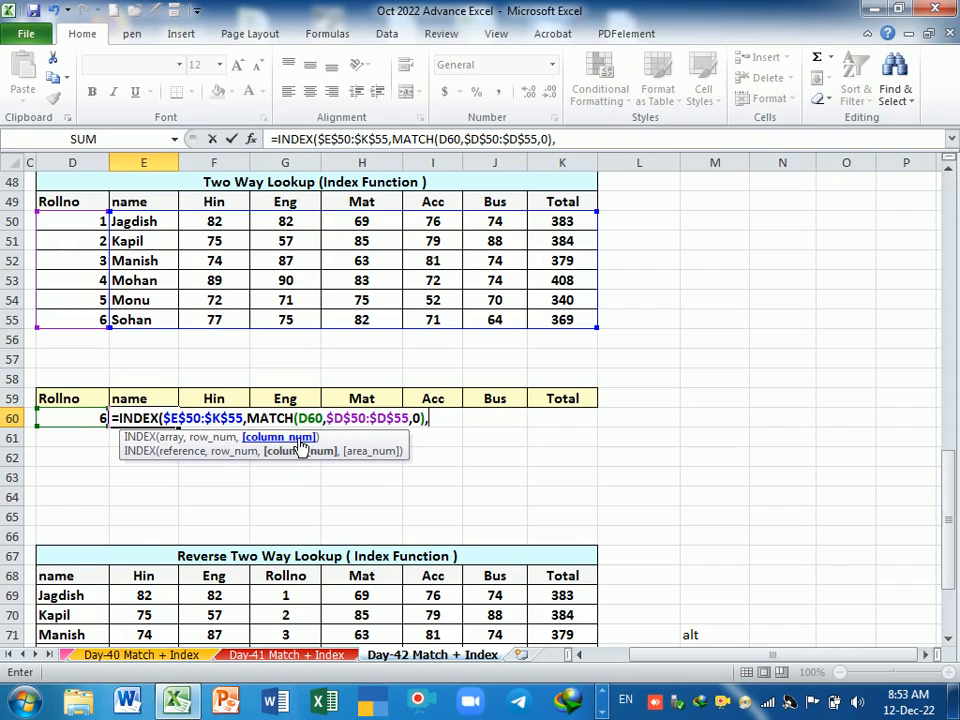
Complete the INDEX formula in E60 with the column argument MATCH(E59,$E$49:$K$49,0) and fill it across to K60
text(mat)
key(Tab)
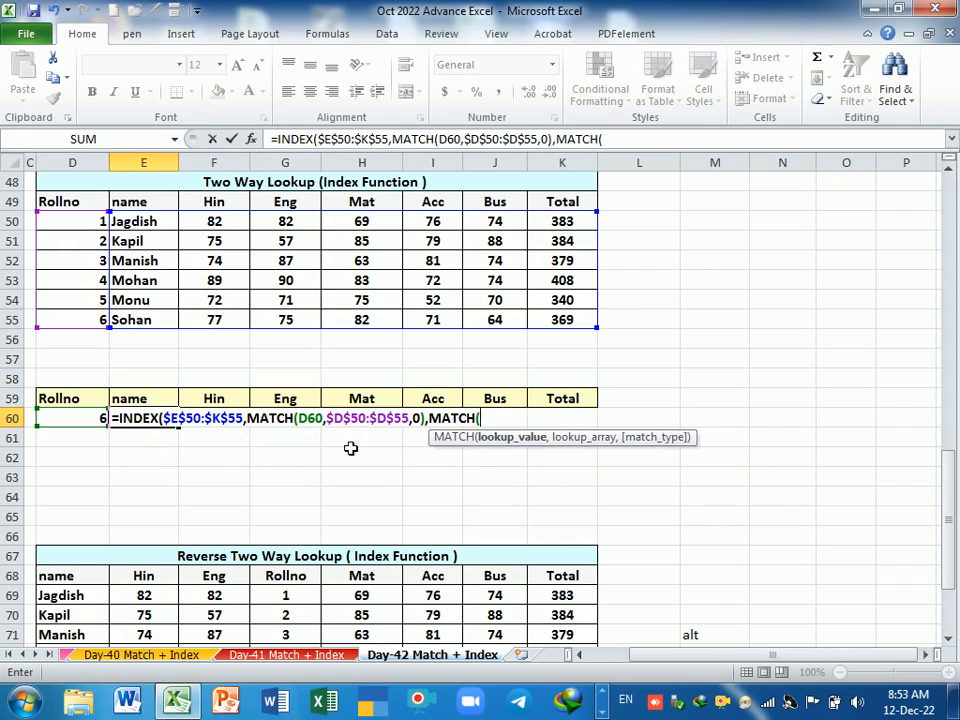
click(160, 399)
text(,)
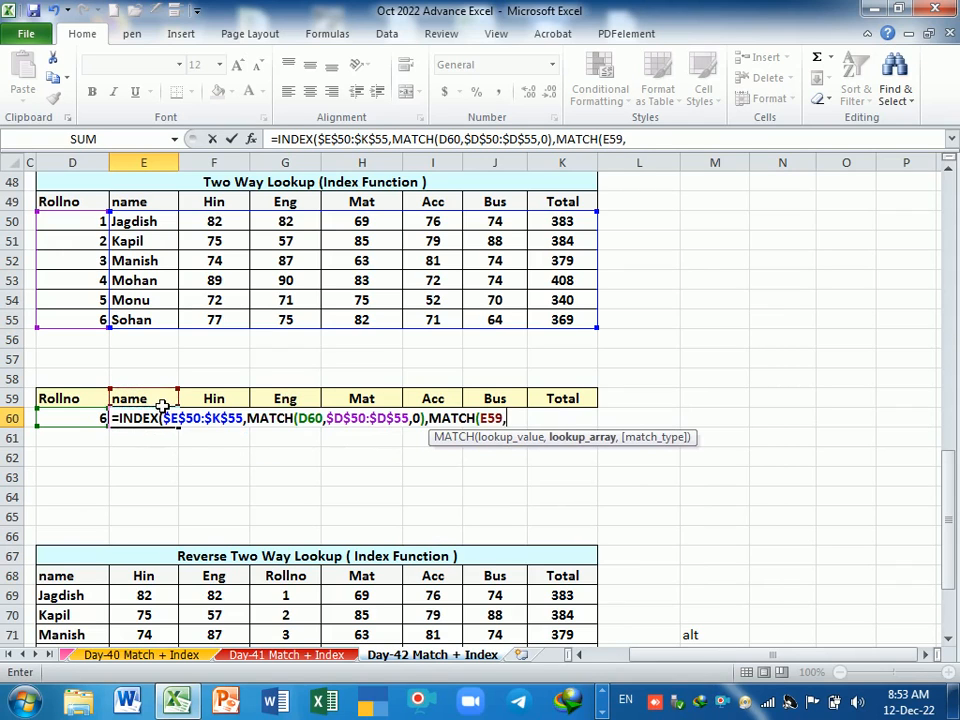
drag(128, 203, 549, 216)
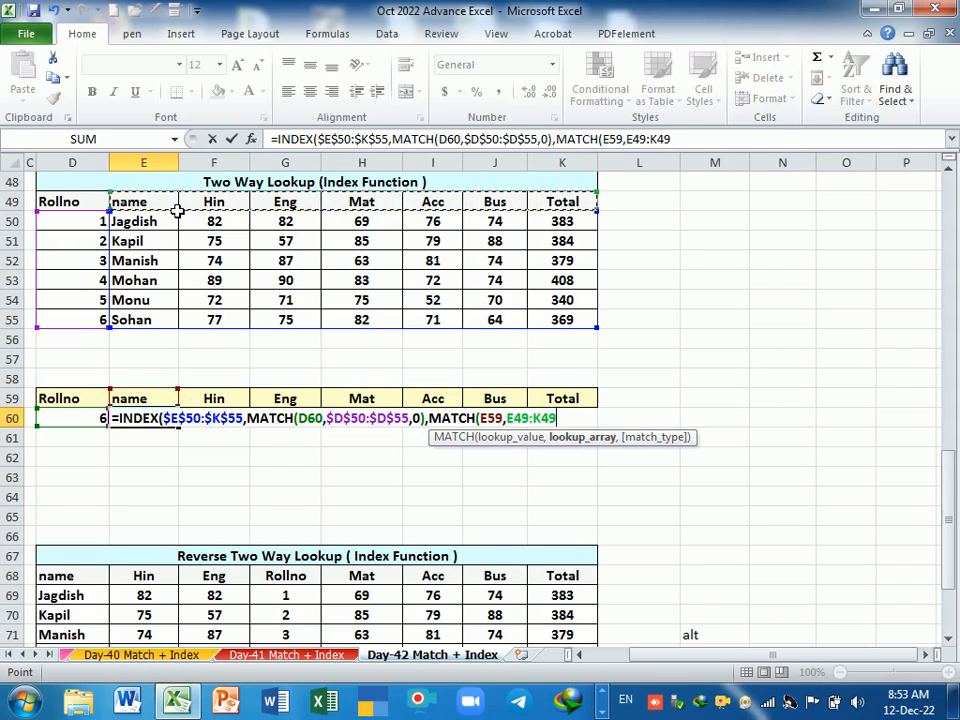
key(F4)
text(,0)
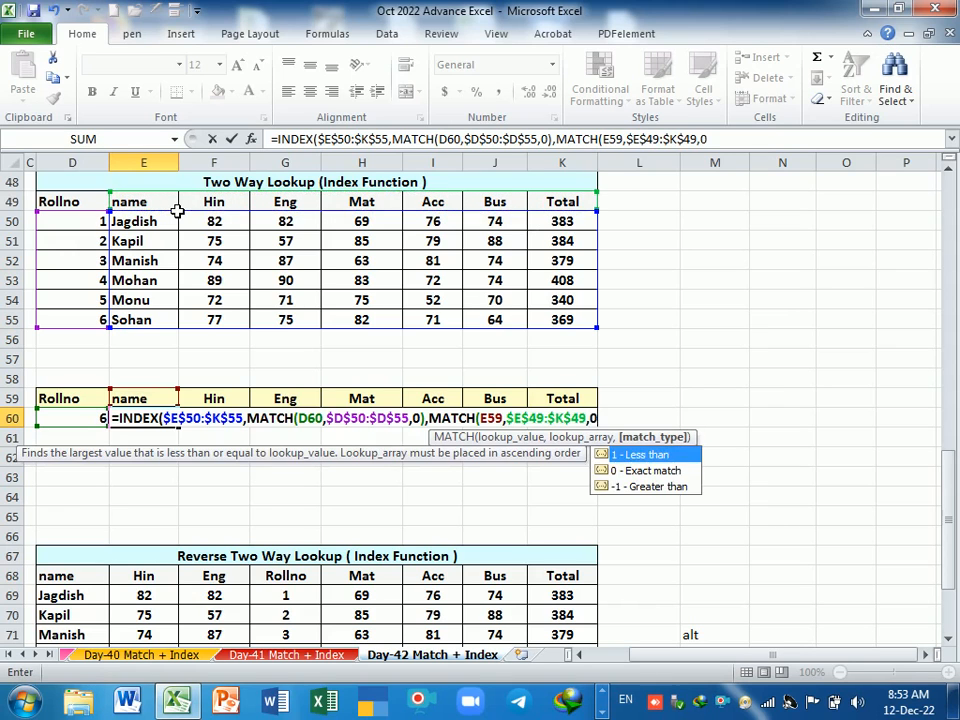
key(Return)
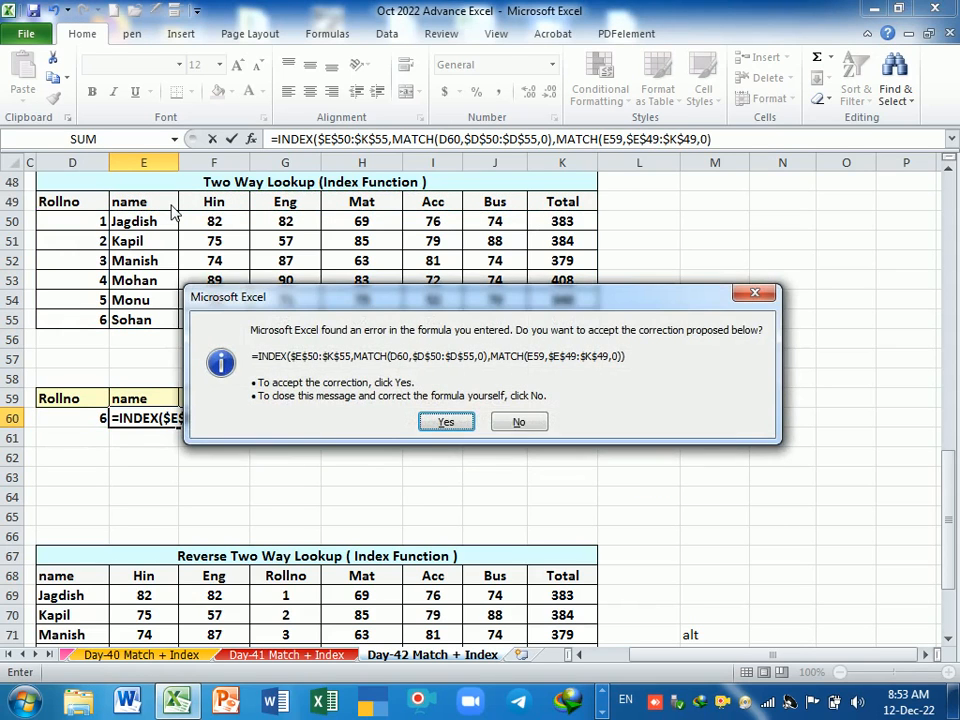
key(Return)
click(141, 418)
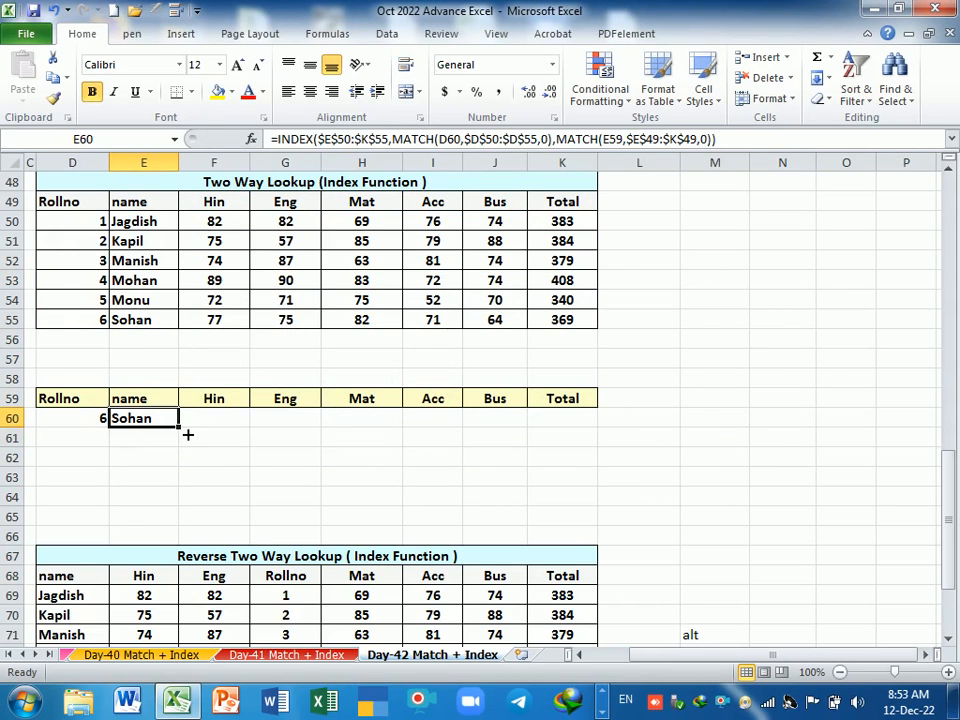
drag(179, 428, 608, 454)
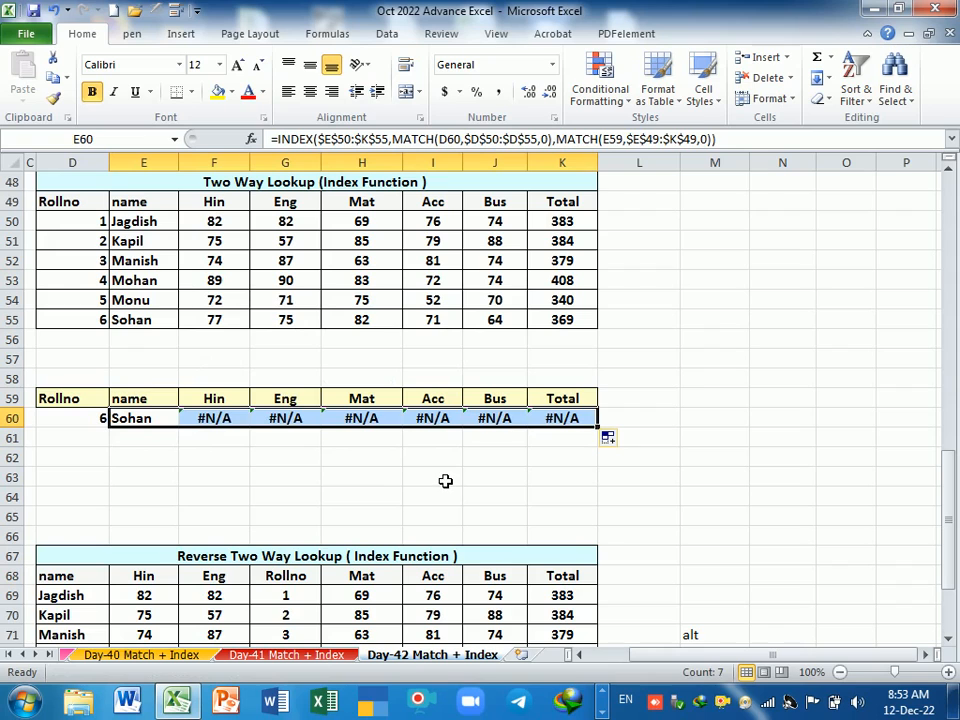
Make the roll number lookup value absolute as $D$60 in the E60 formula and refill it across to K60
double_click(146, 426)
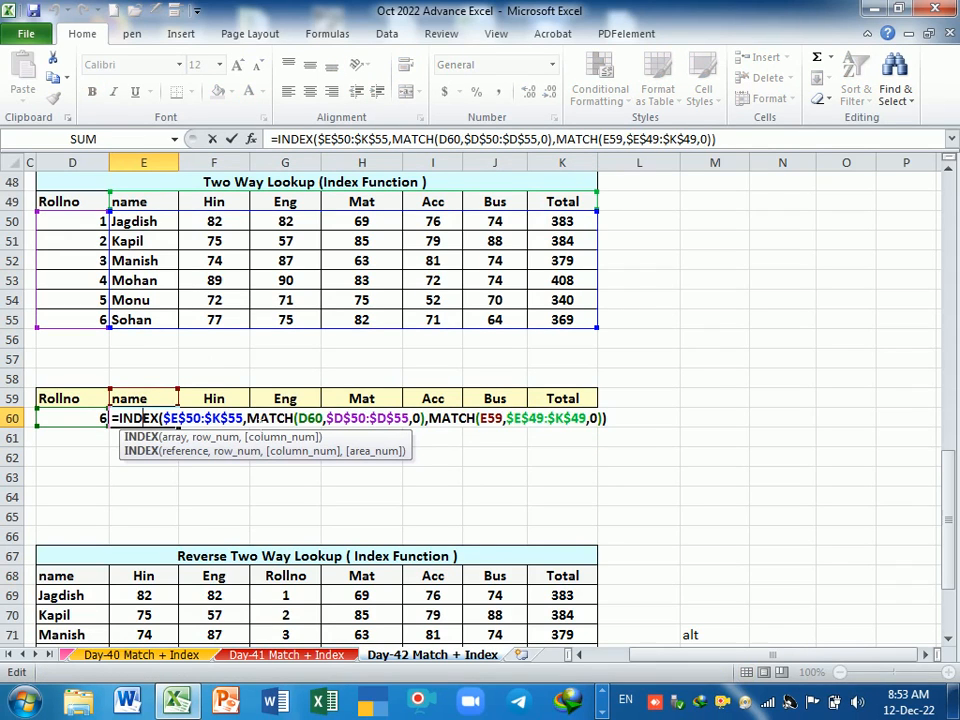
click(301, 418)
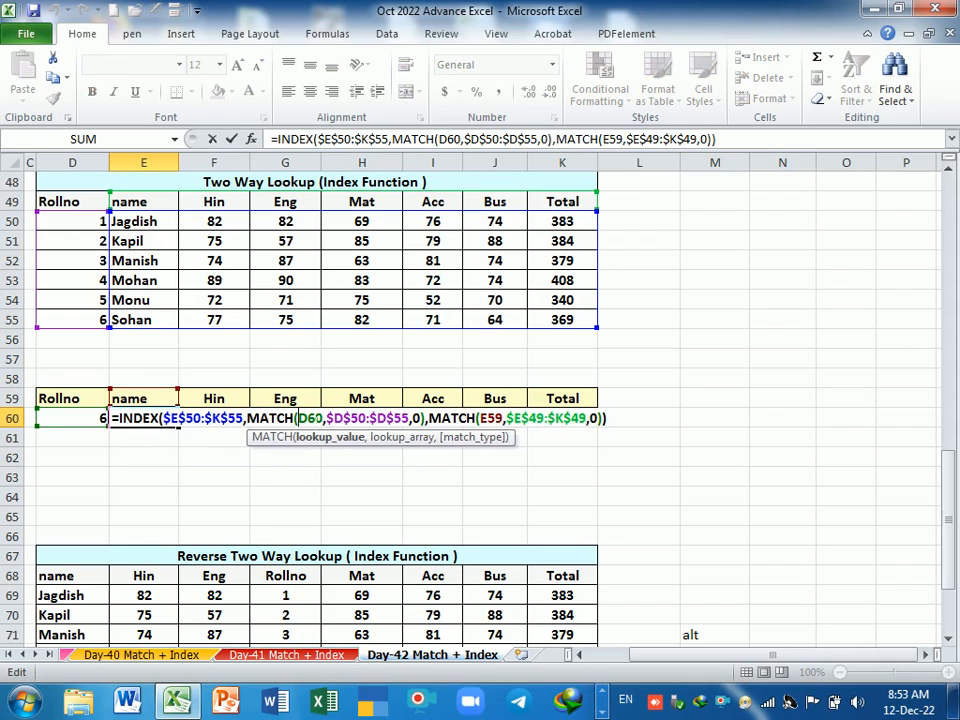
click(505, 418)
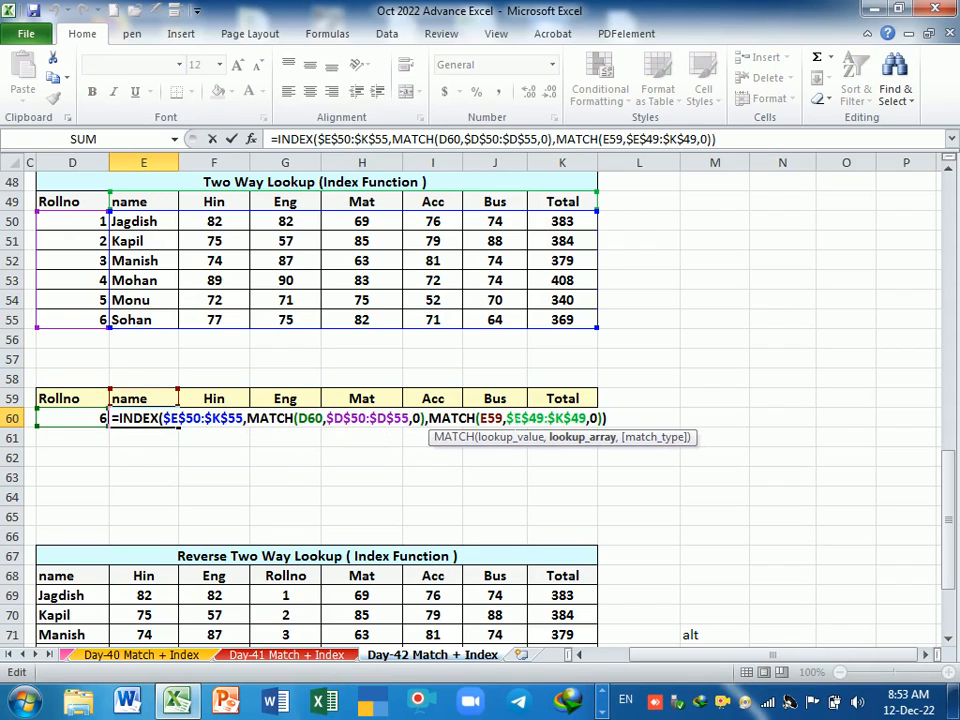
click(306, 418)
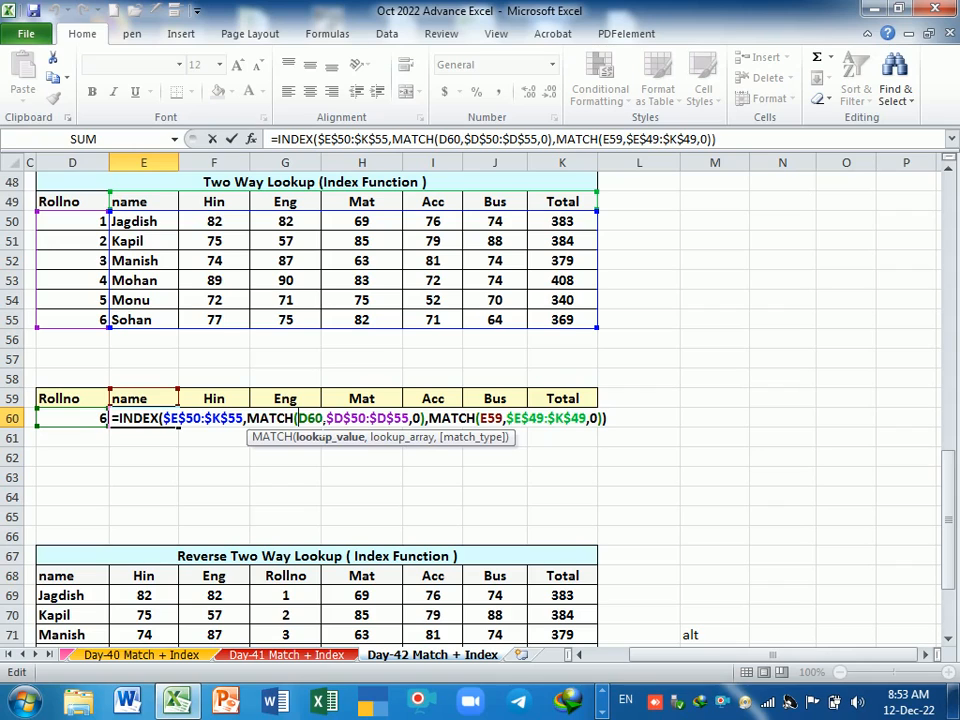
key(F4)
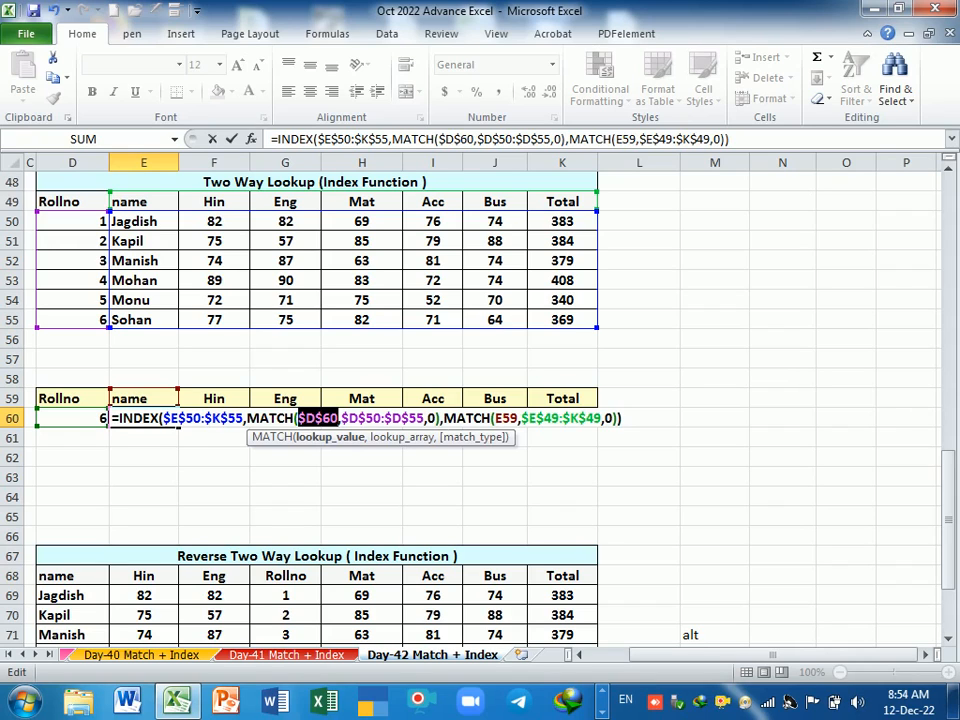
click(319, 421)
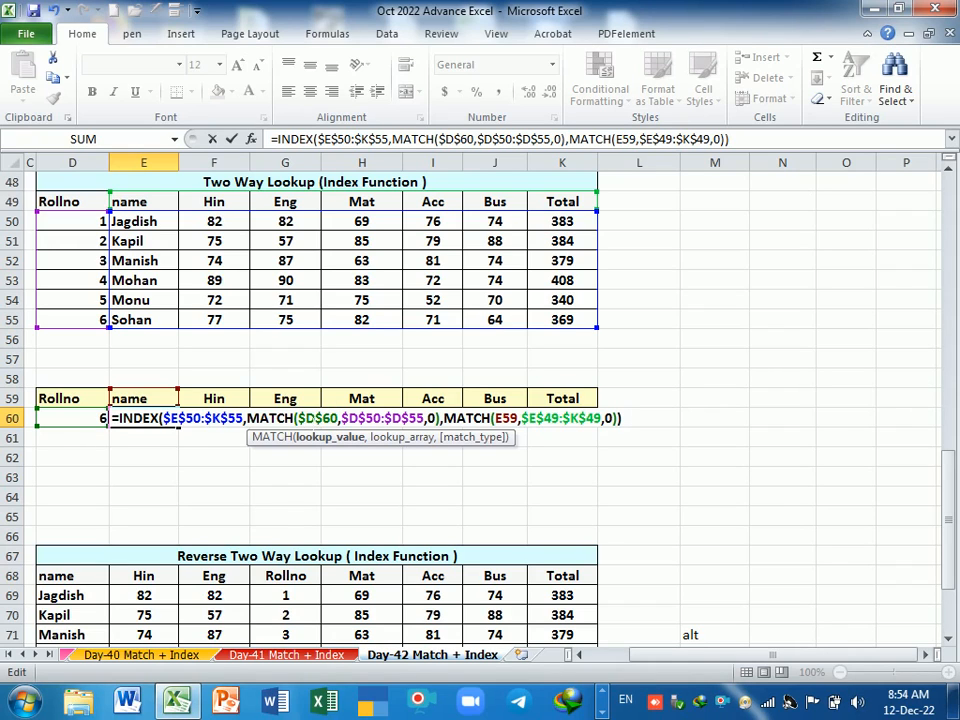
drag(304, 418, 416, 418)
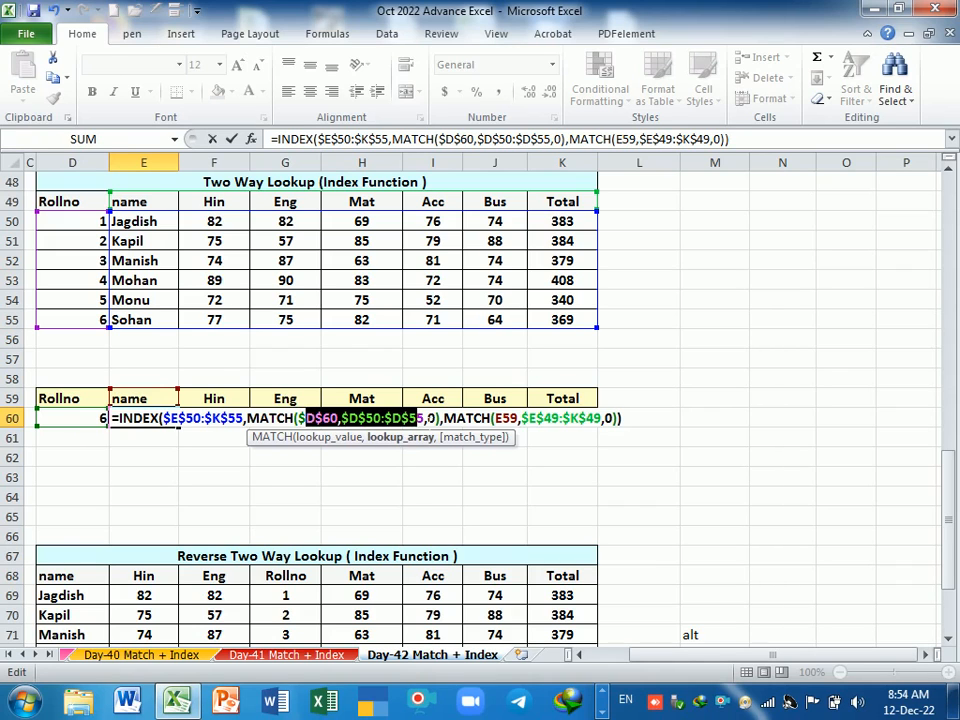
key(Return)
click(170, 418)
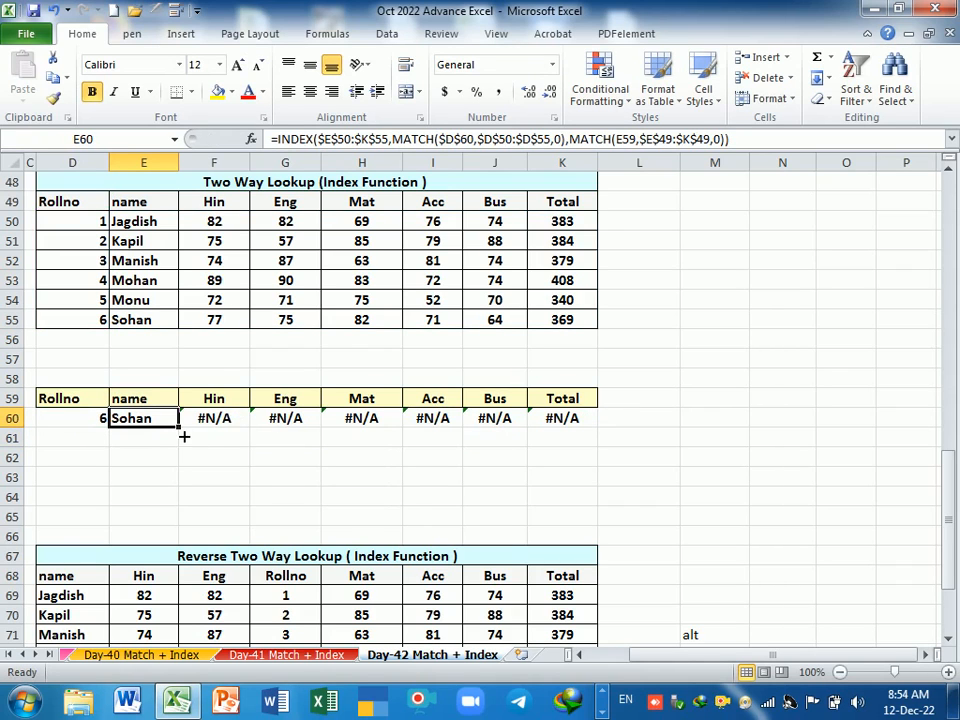
drag(184, 436, 585, 437)
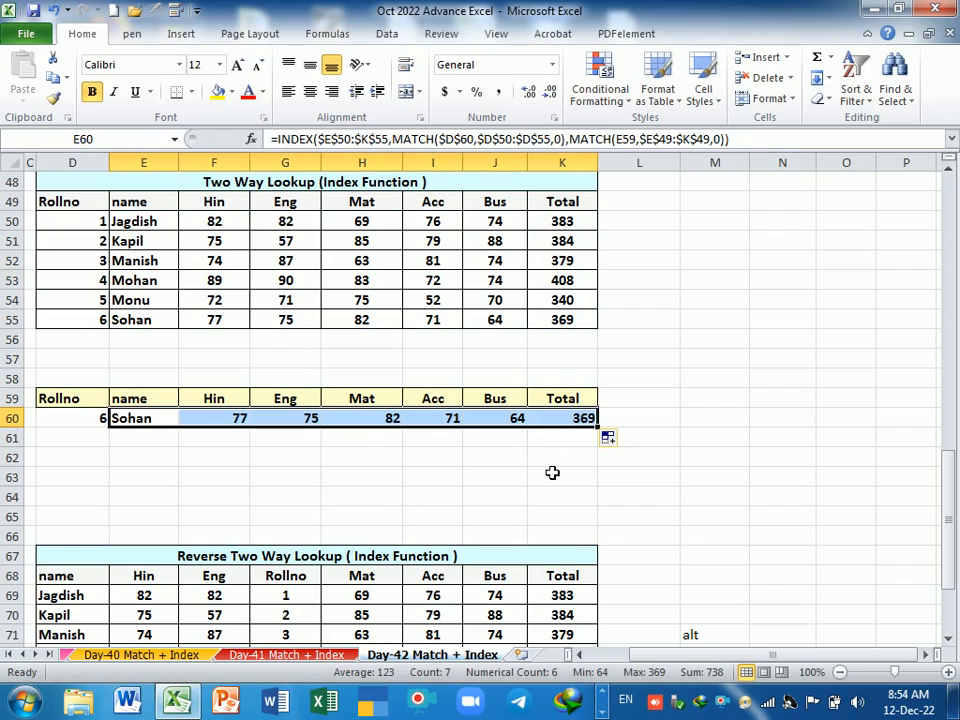
Test the two-way lookup by entering roll numbers 1, 3 and 4 in turn in D60
click(64, 422)
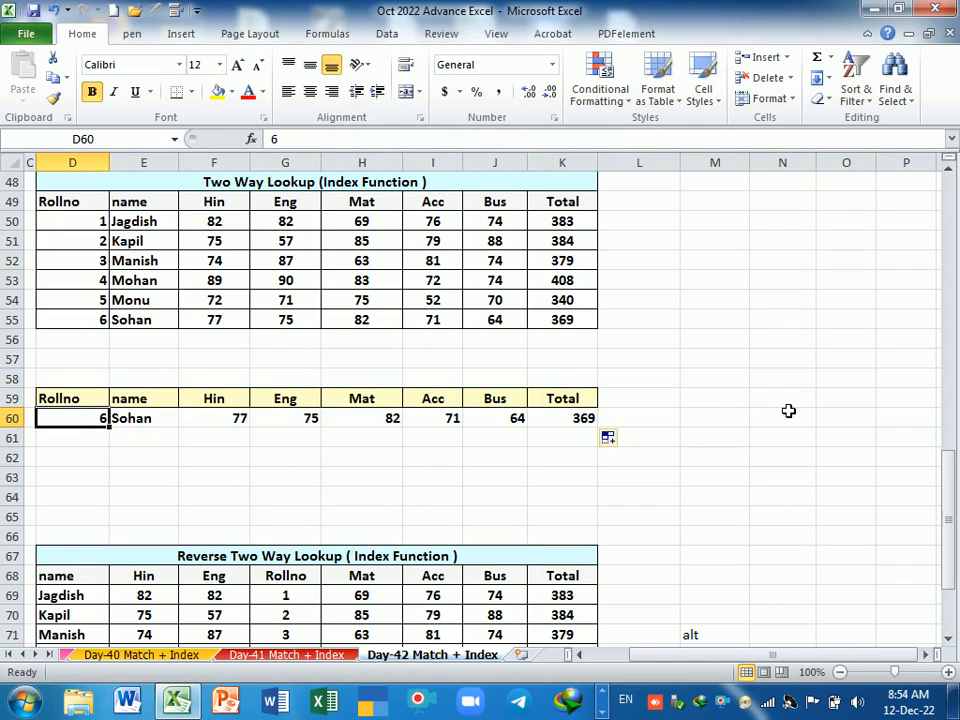
text(1)
key(Return)
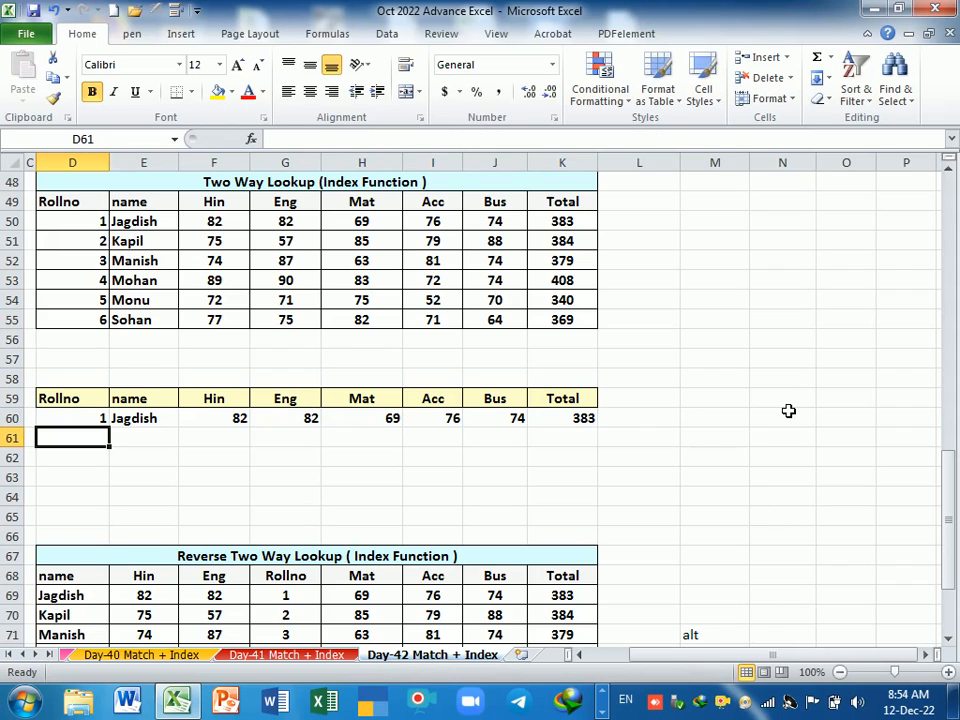
drag(95, 221, 563, 223)
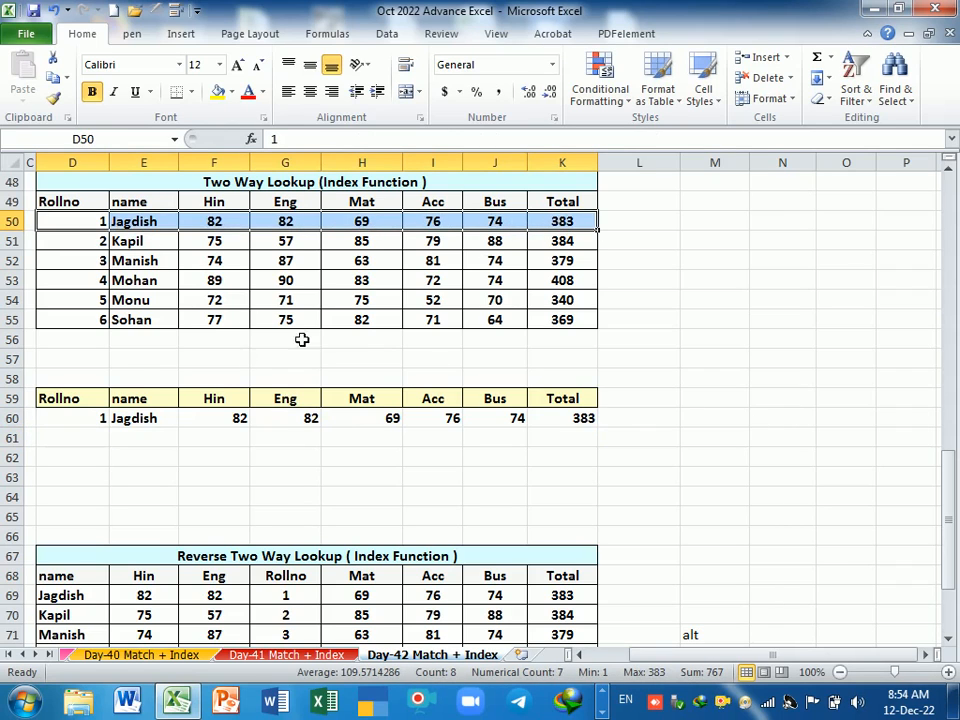
click(76, 420)
text(3)
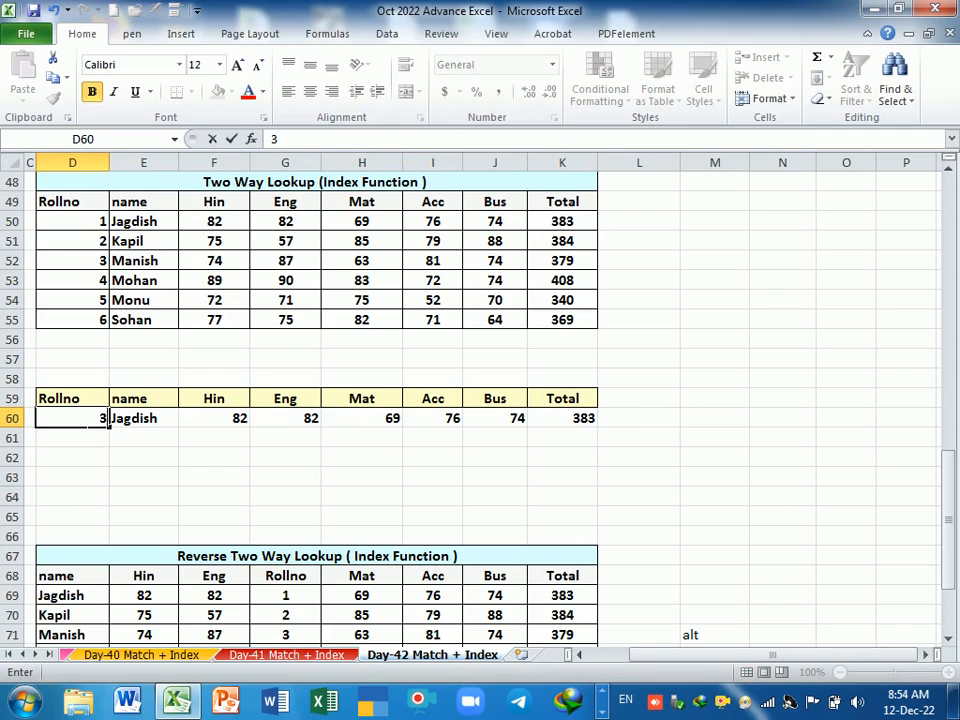
key(Return)
click(100, 420)
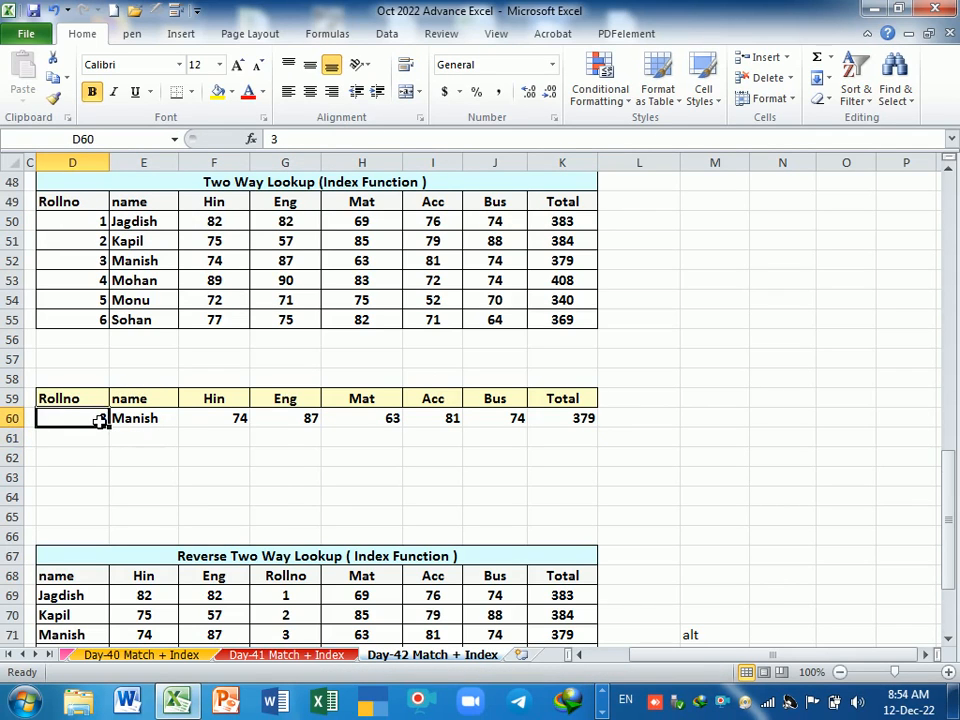
text(4)
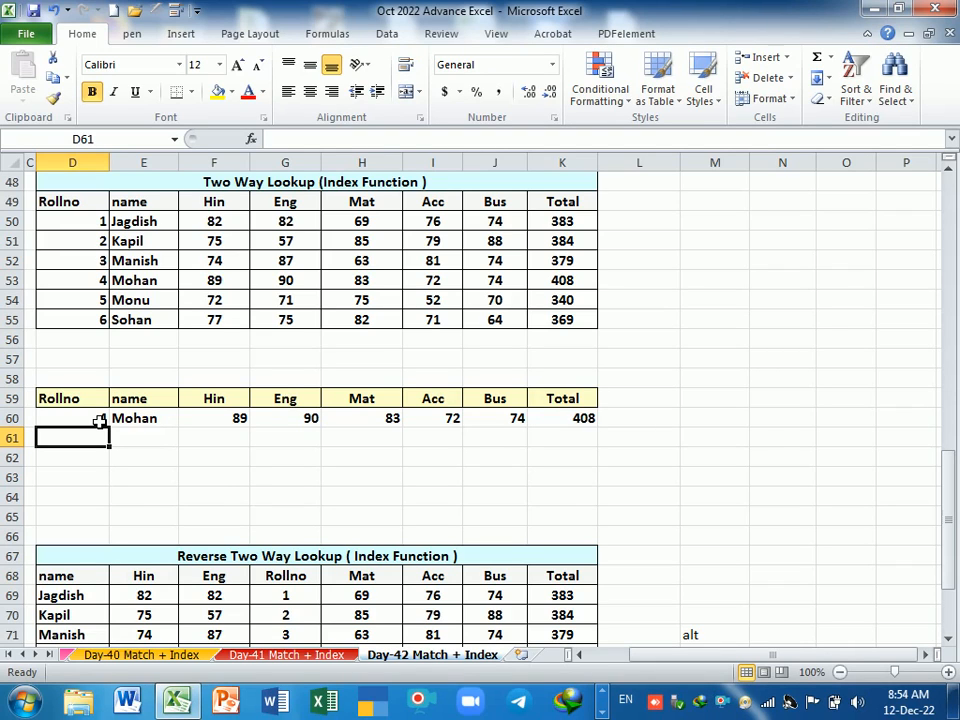
Try the formula =COLUMN() in the empty cell M56 and clear it again
key(Right)
key(Right)
key(Right)
key(Right)
key(Right)
key(Right)
key(Right)
key(Right)
key(Right)
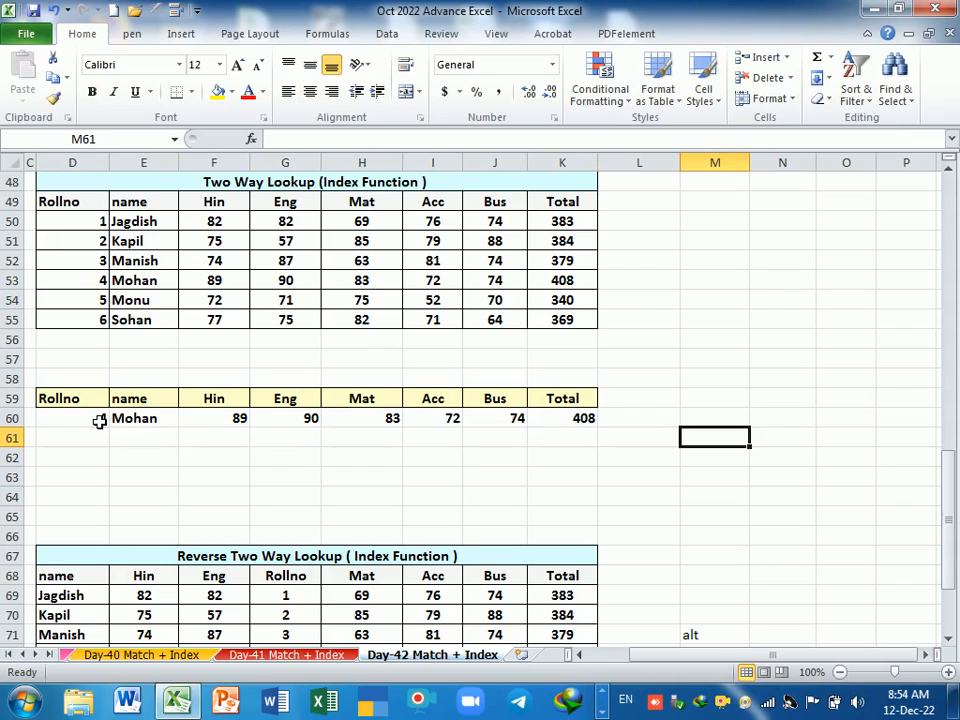
key(Up)
key(Up)
key(Up)
key(Up)
key(Up)
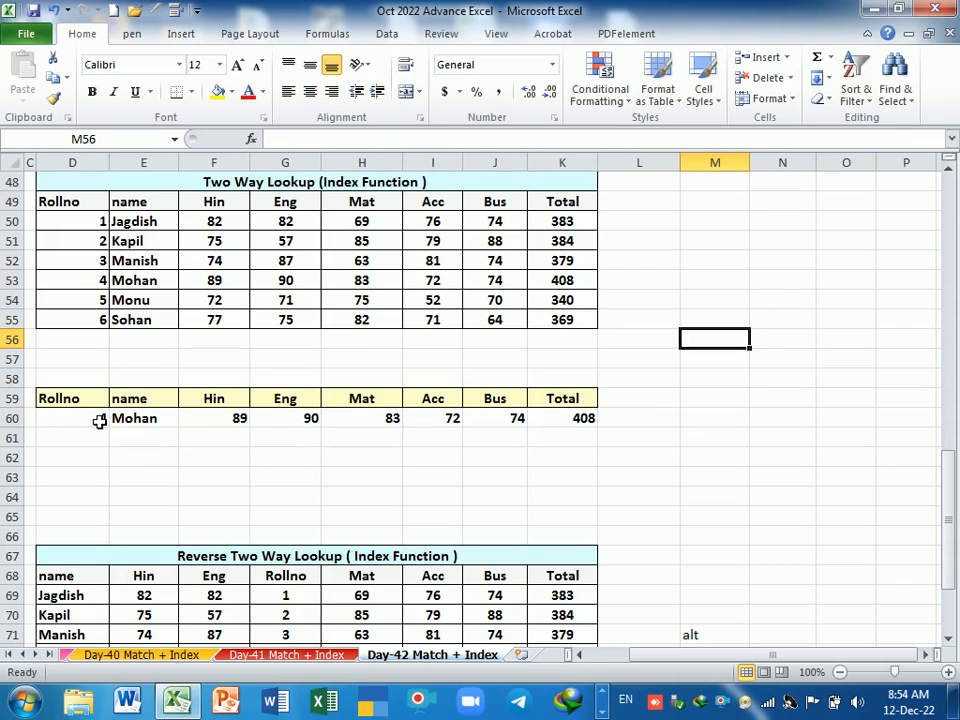
text(=col)
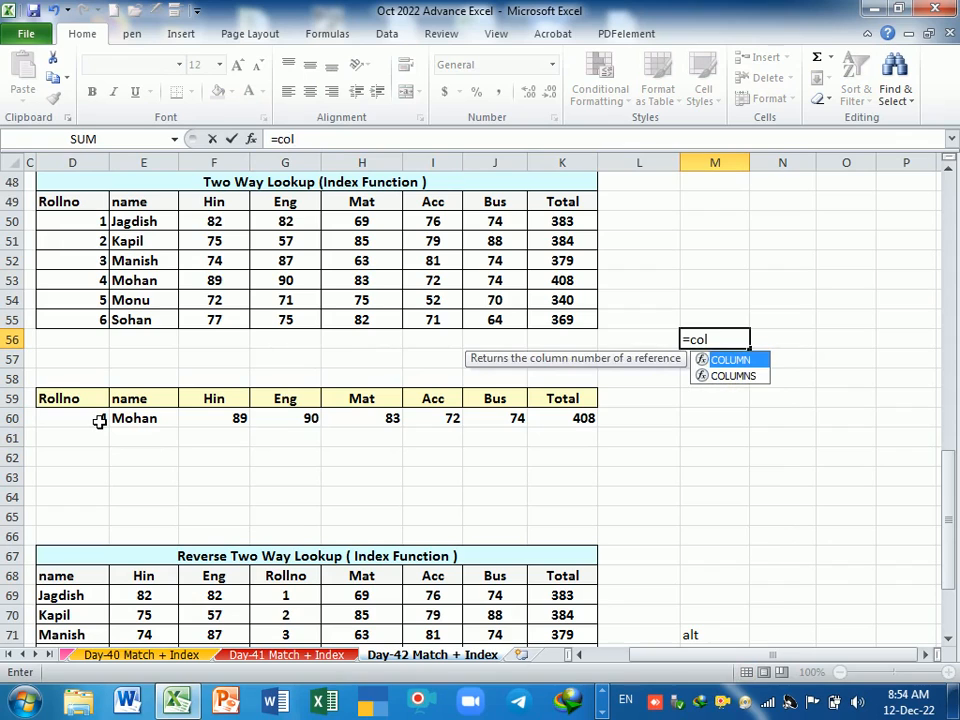
key(Tab)
text())
key(Return)
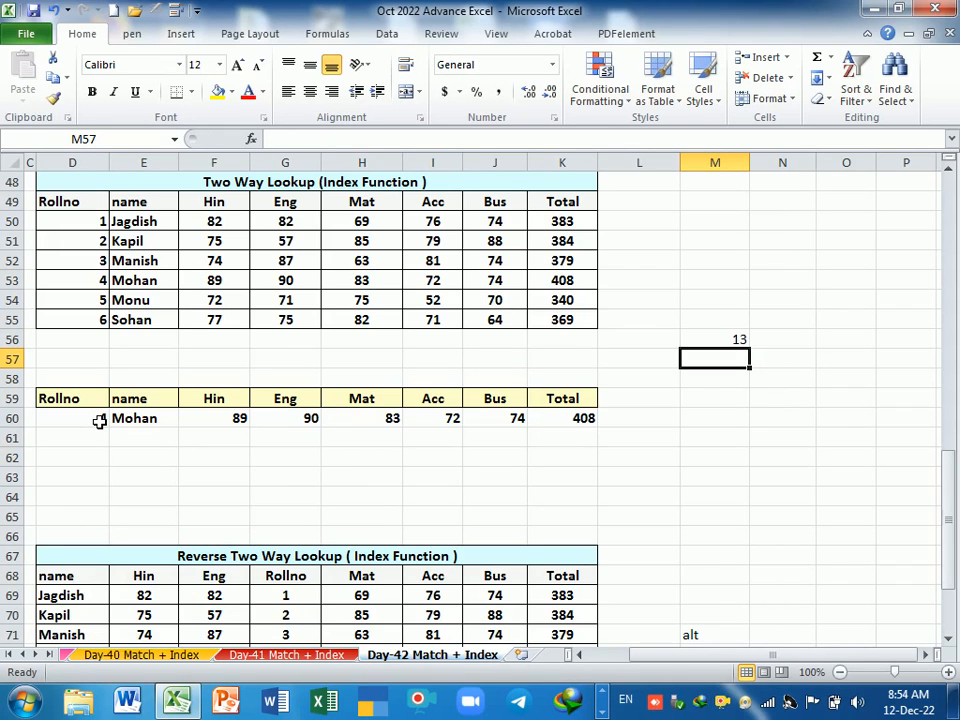
key(Up)
key(Delete)
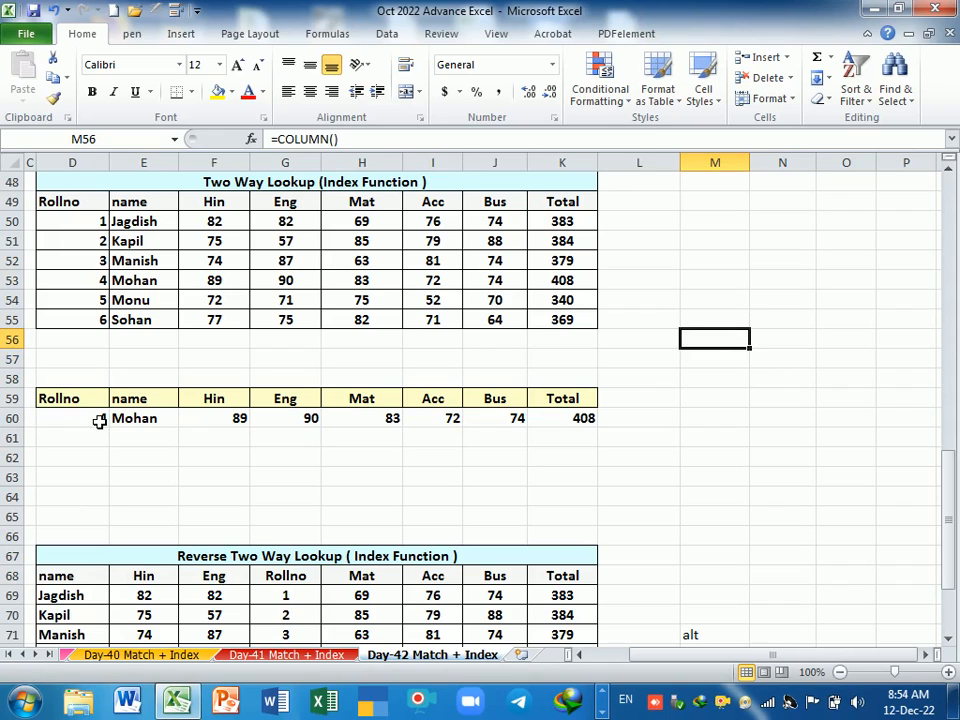
key(Down)
key(Down)
key(Down)
key(Down)
key(Down)
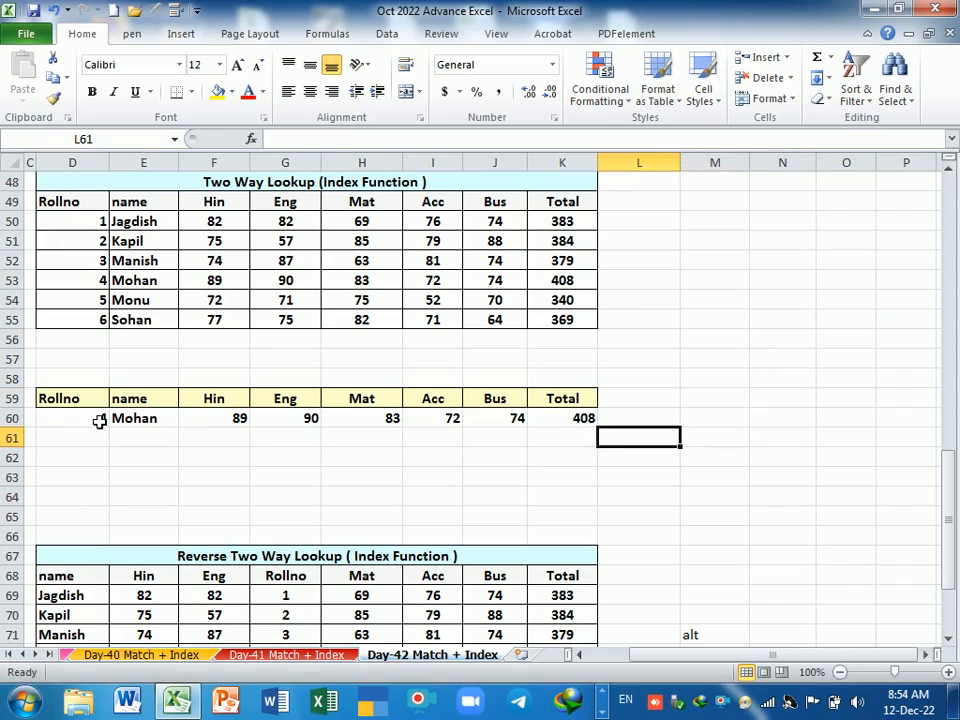
key(Left)
key(Left)
key(Left)
key(Left)
key(Left)
key(Left)
key(Left)
key(Left)
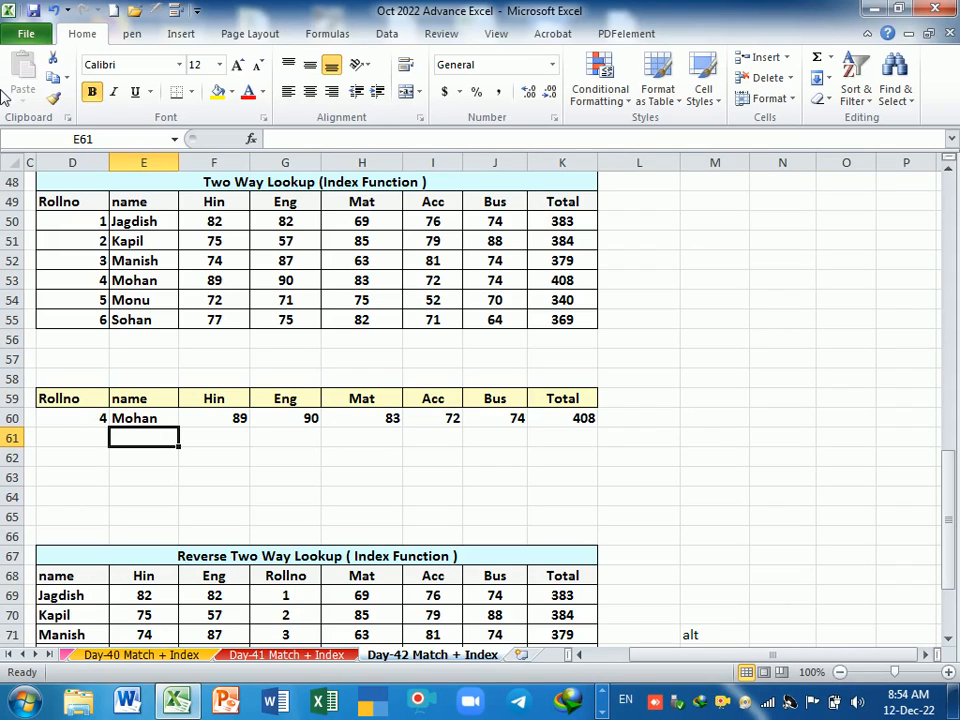
click(161, 405)
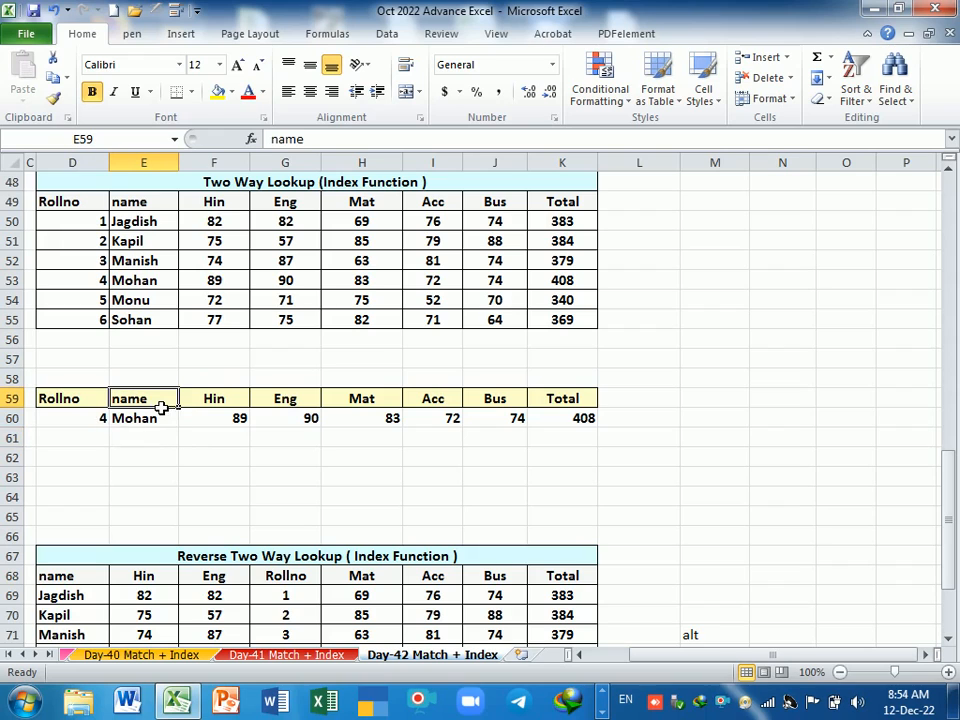
drag(86, 223, 98, 323)
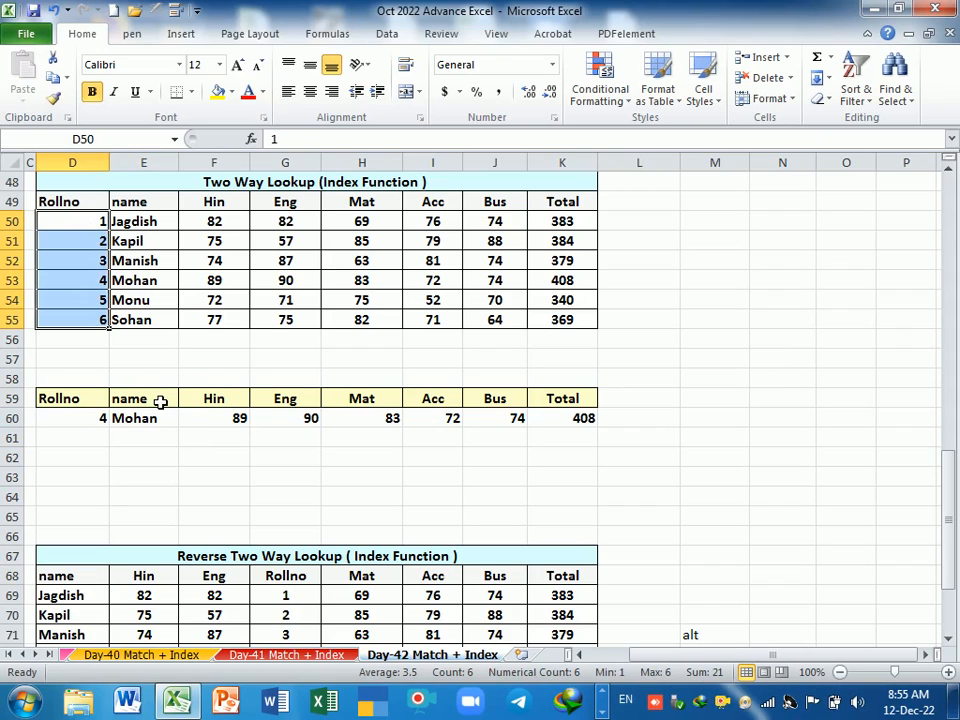
Start an INDEX formula in E61 with the absolute array $E$50:$K$55
click(170, 442)
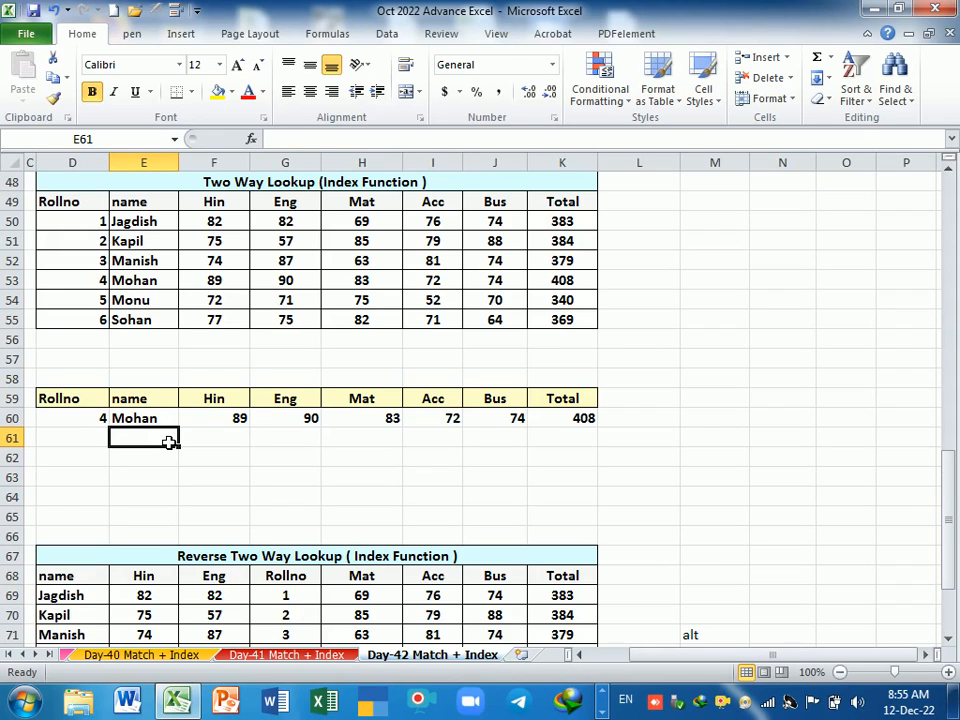
text(=)
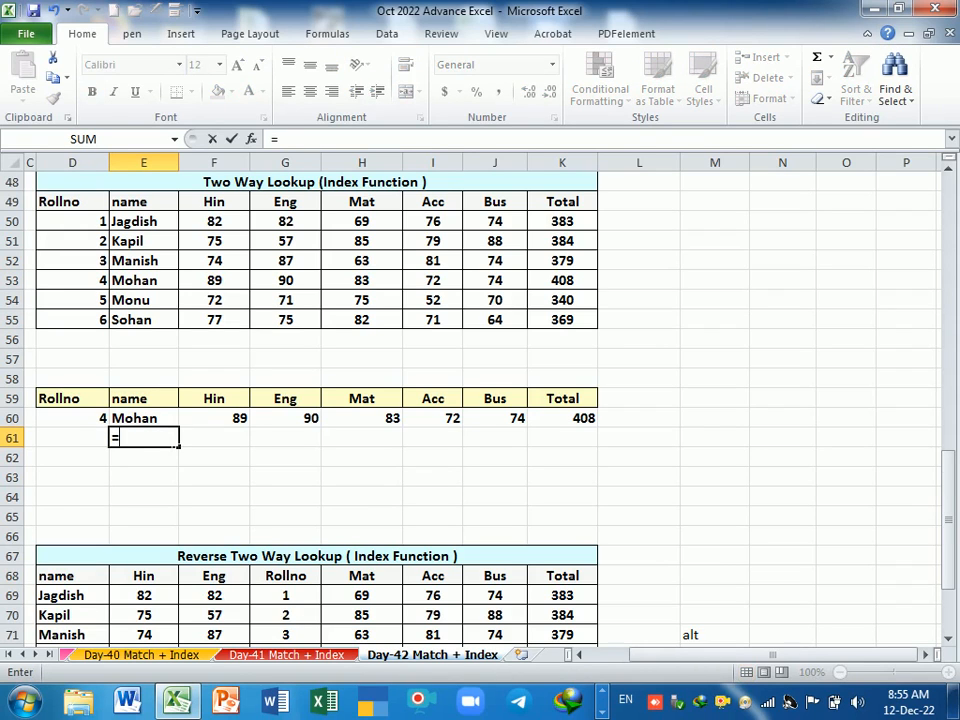
text(in)
key(Tab)
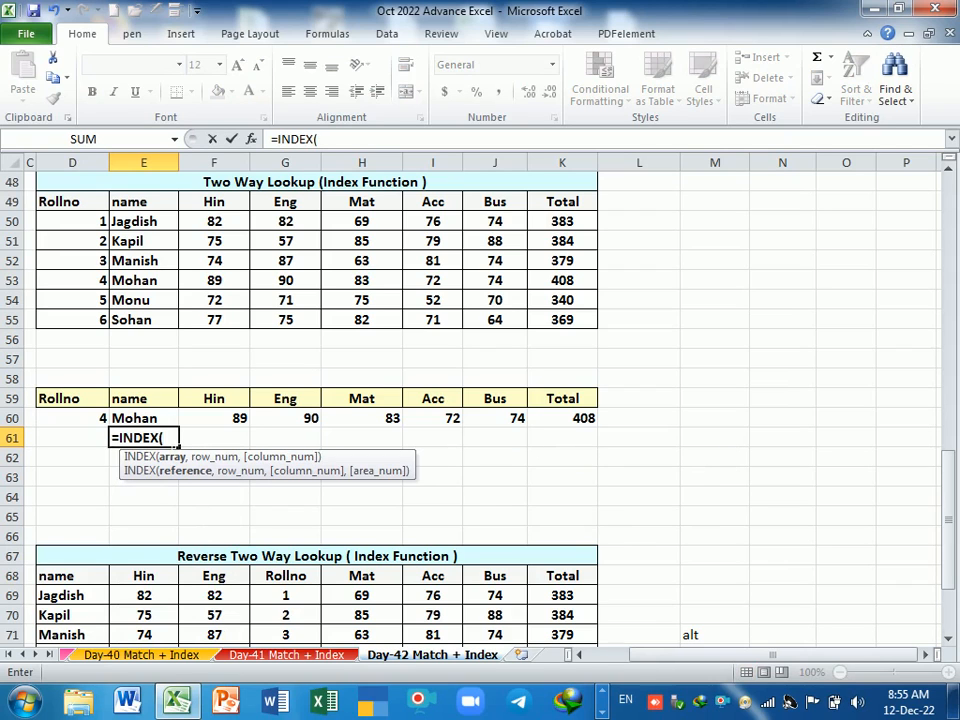
drag(120, 219, 553, 315)
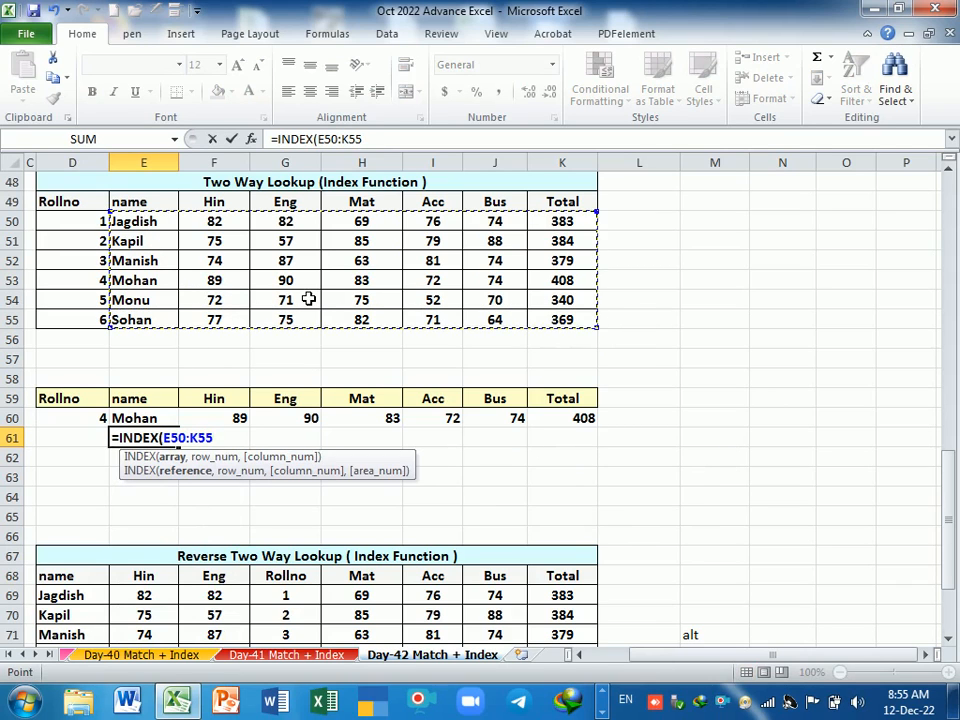
key(F4)
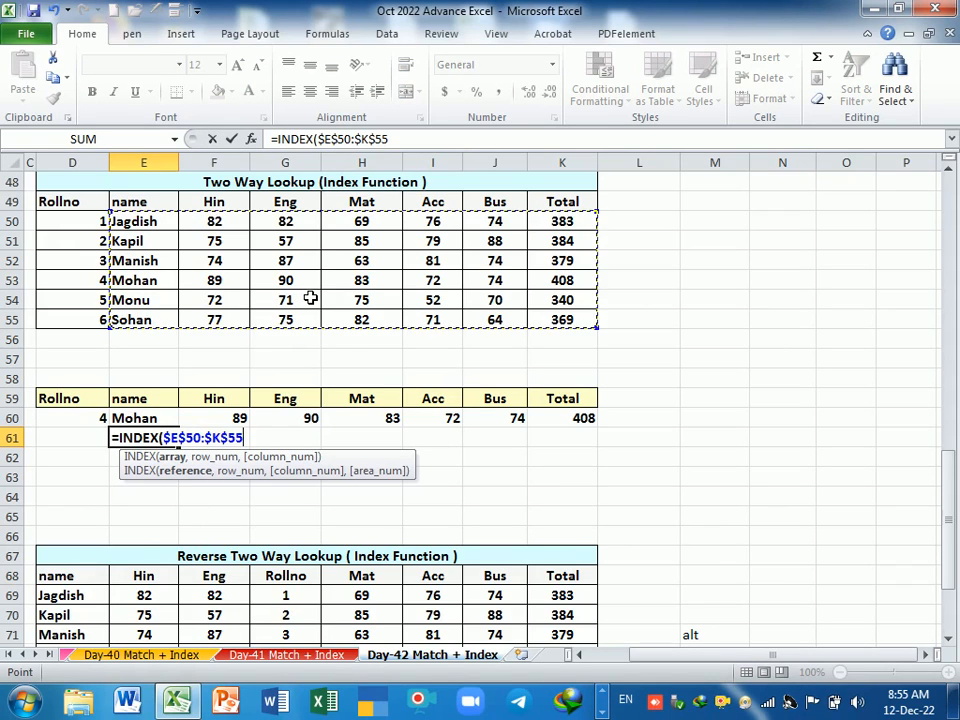
Add MATCH with lookup value $D$60, lookup array $D$50:$D$55 and match type 0 as the row argument of the E61 formula
text(,m)
key(Tab)
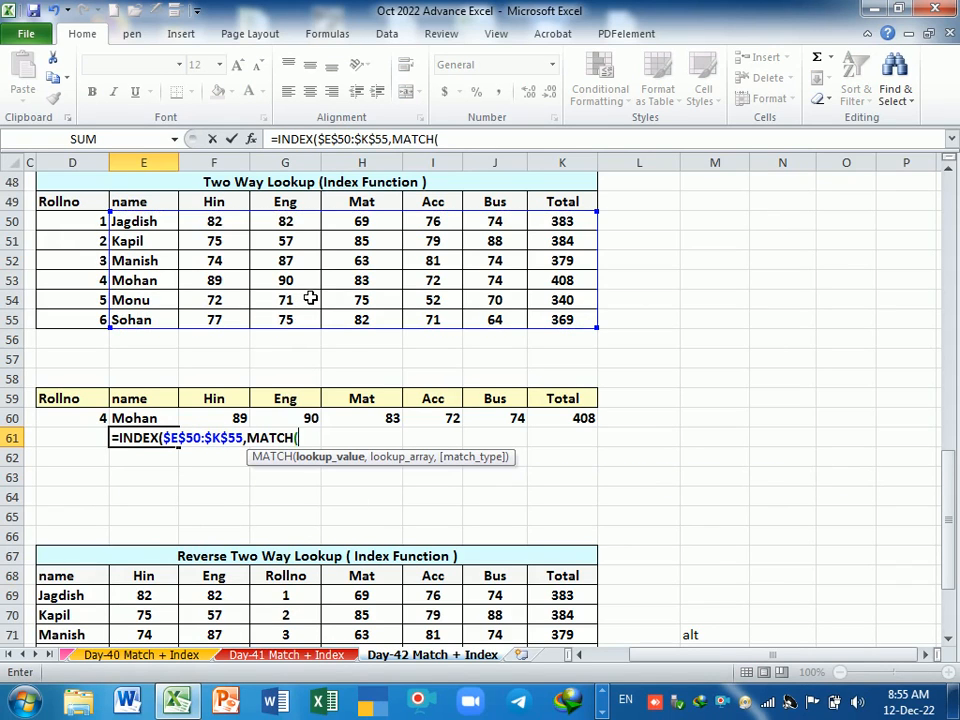
click(92, 420)
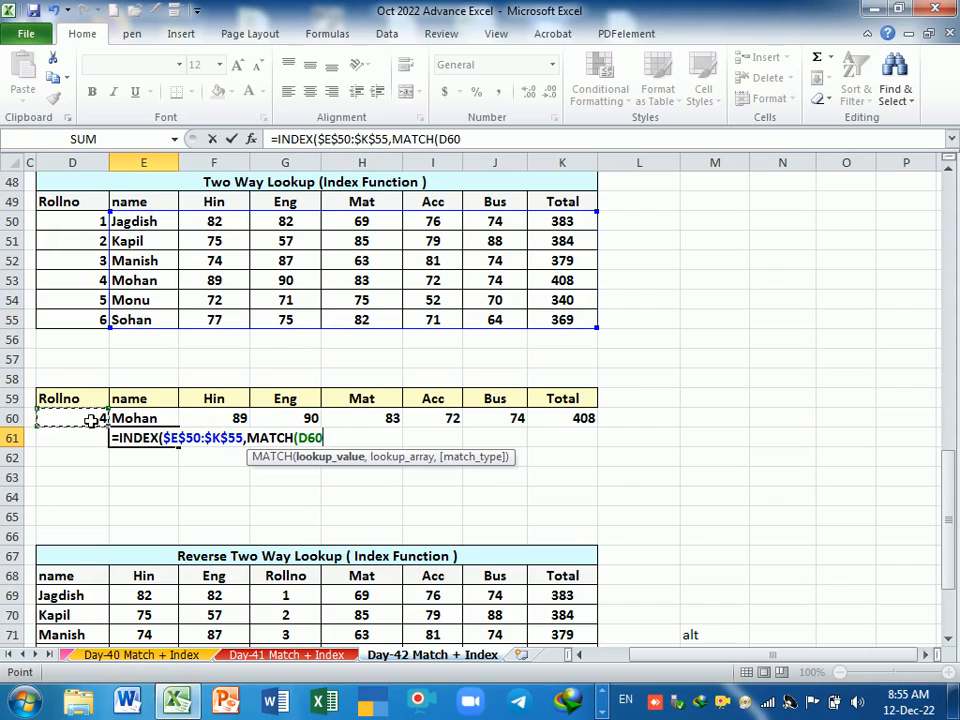
key(F4)
text(,)
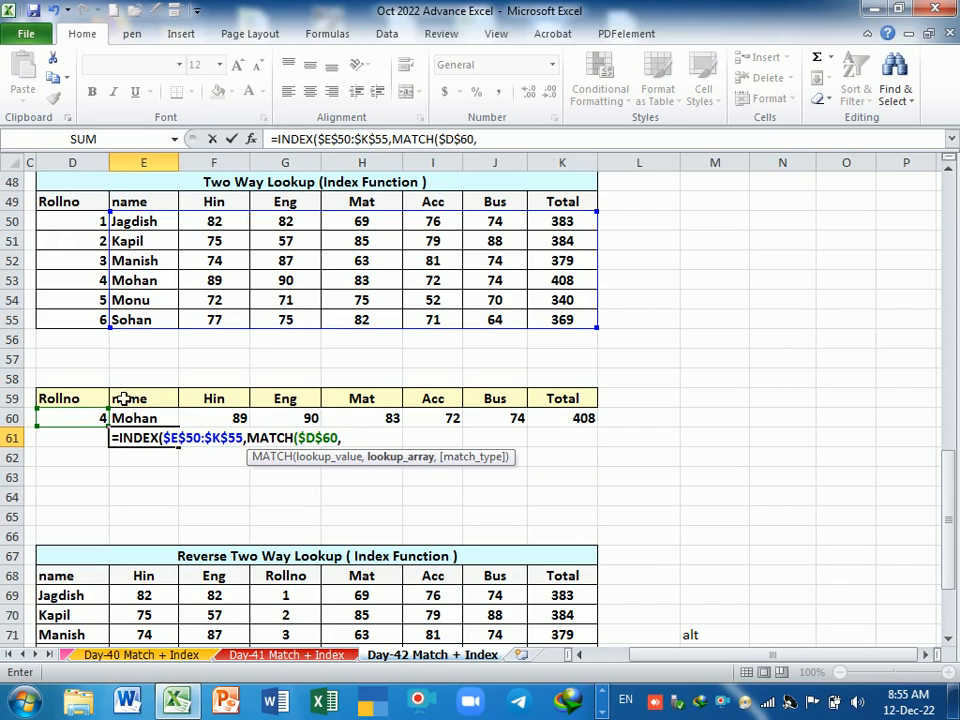
drag(94, 221, 93, 325)
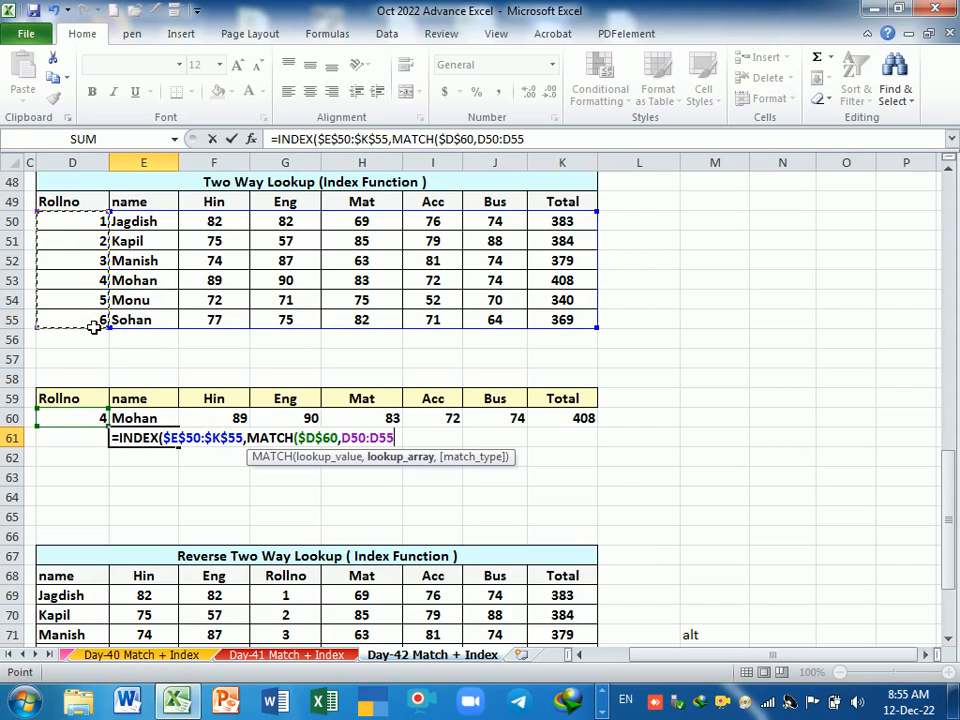
key(F4)
text(,0)
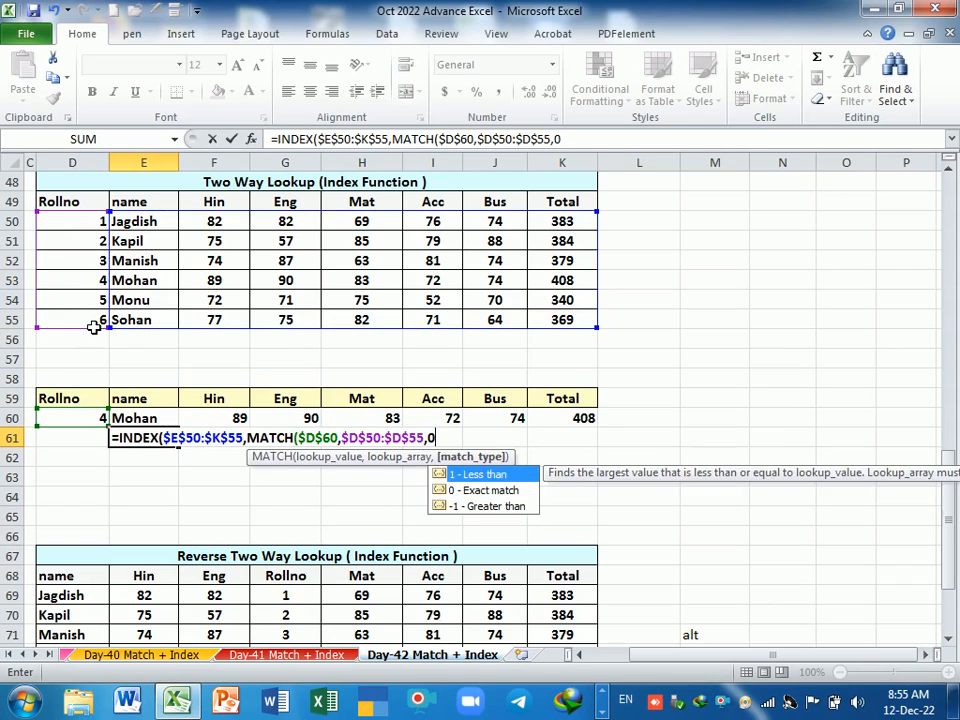
Complete the INDEX formula in E61 with COLUMN(E49) as the column argument
text(),col)
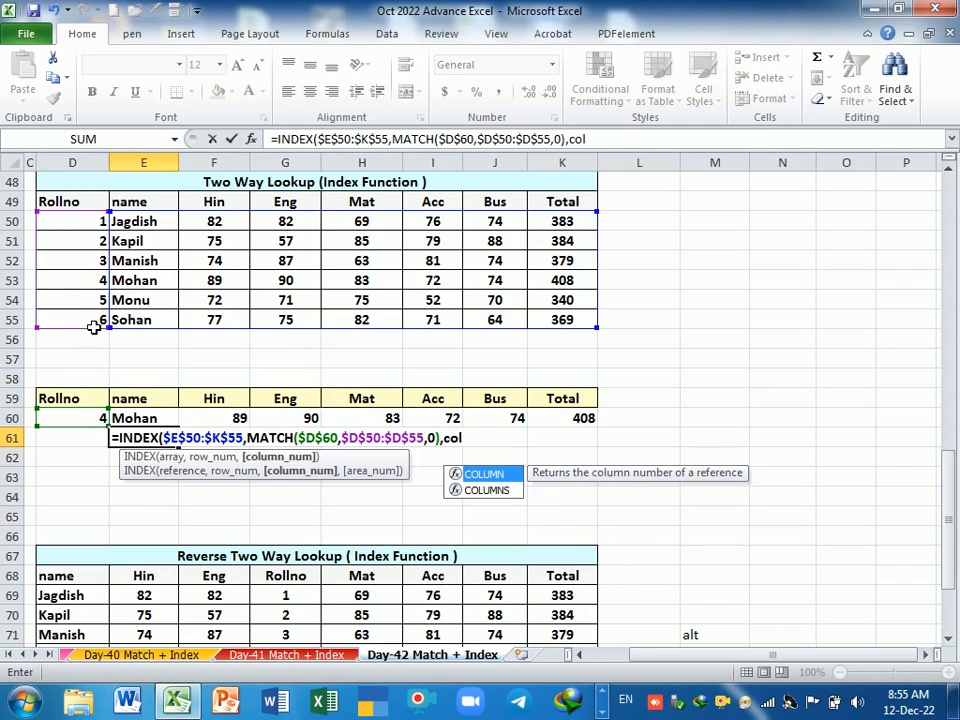
key(Tab)
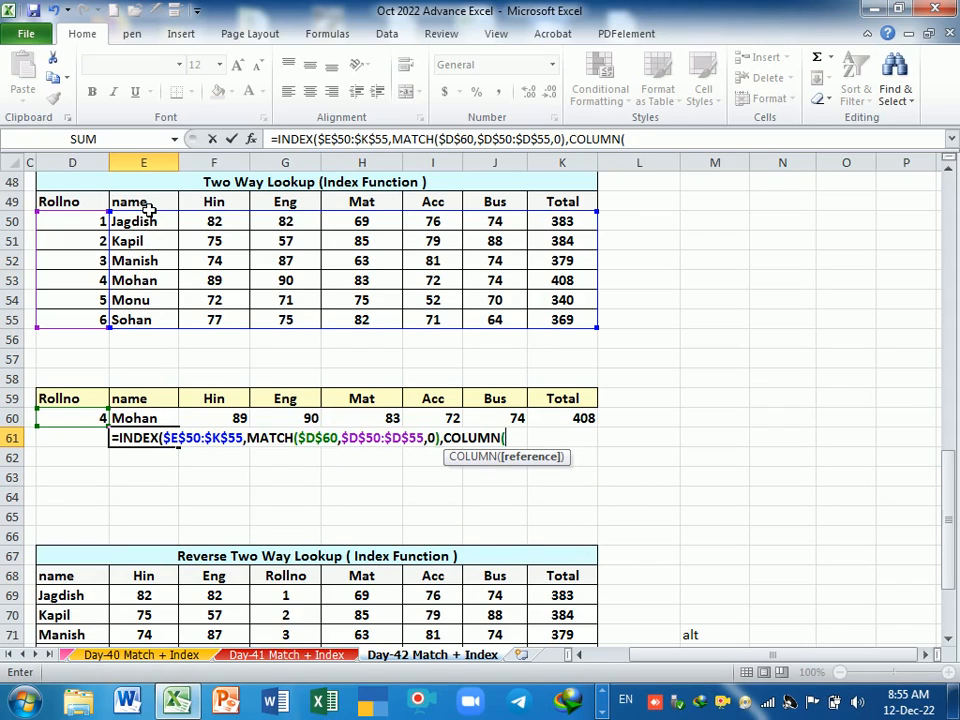
click(145, 205)
click(154, 401)
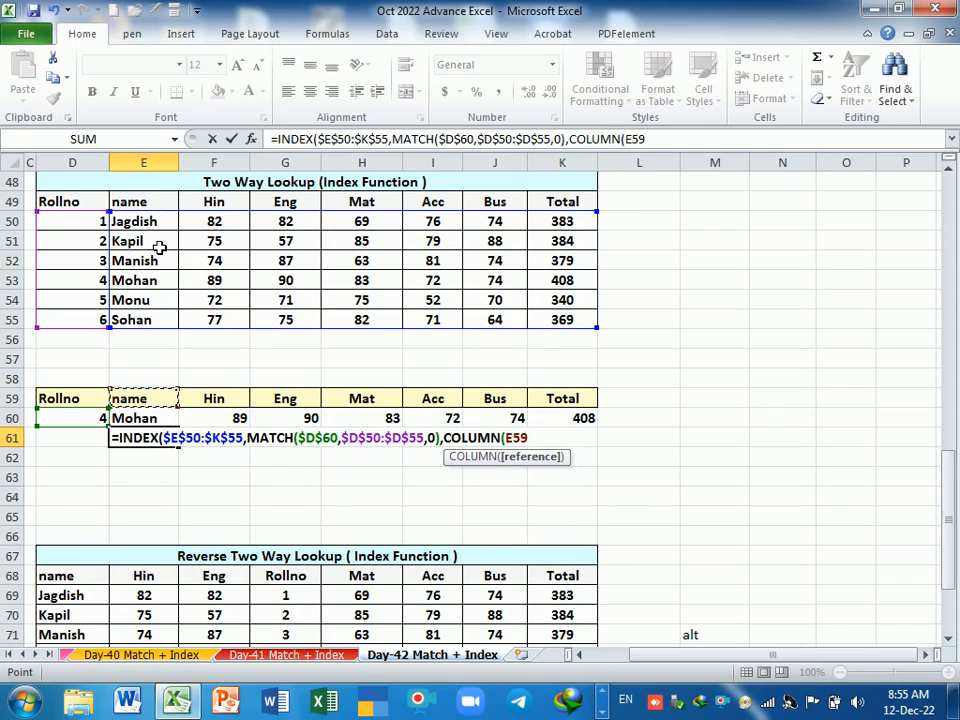
click(154, 203)
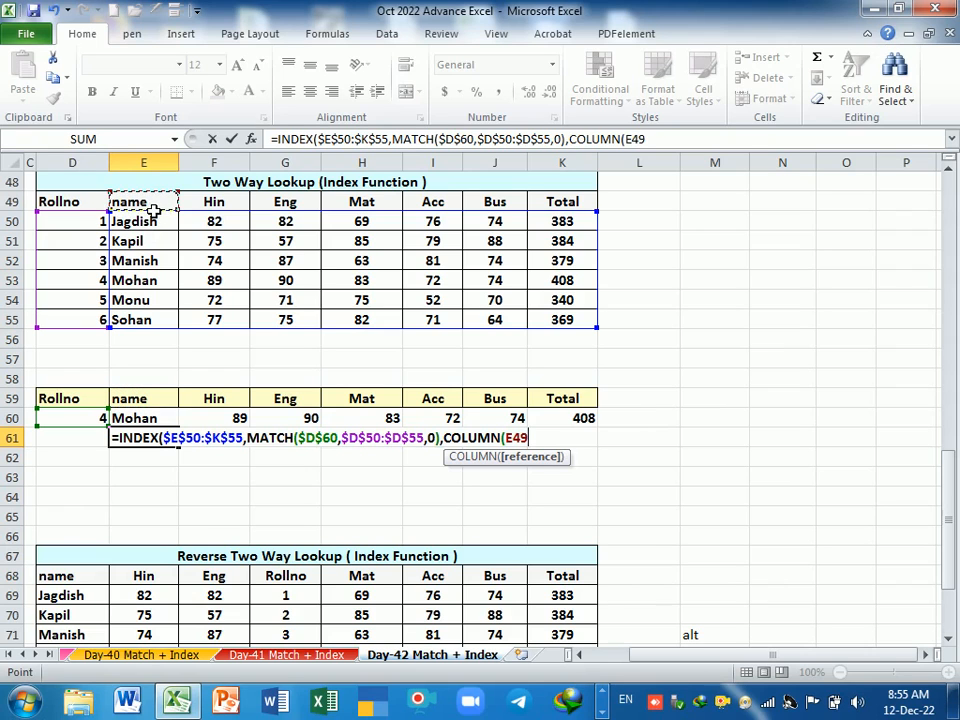
text())
key(Return)
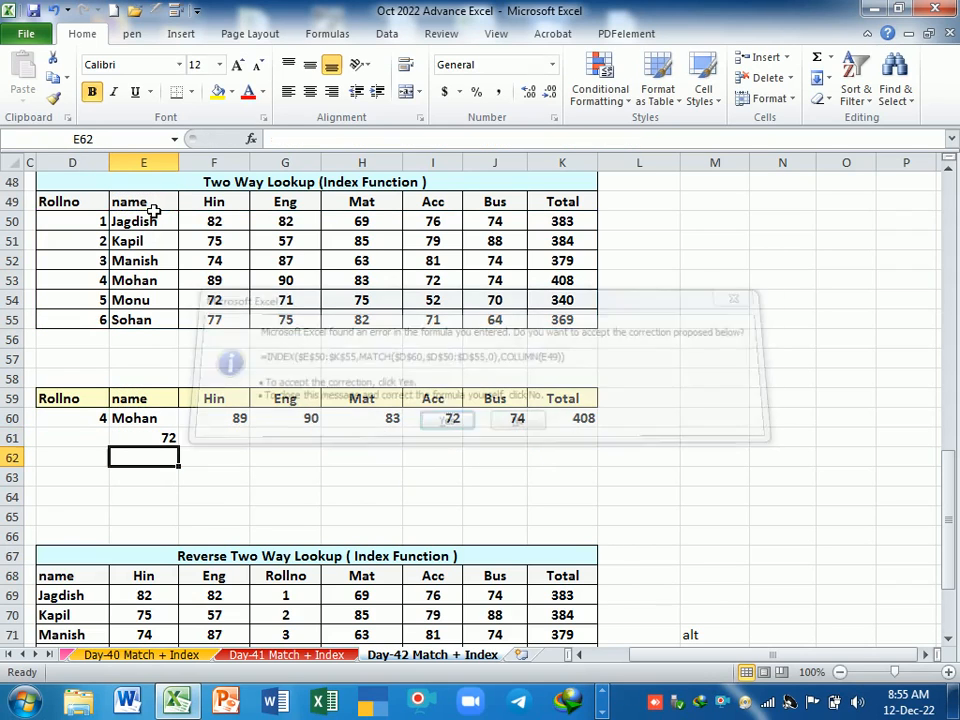
Fill the E61 formula across to K61 and compare it with the source record for roll number 4 in row 53
click(163, 443)
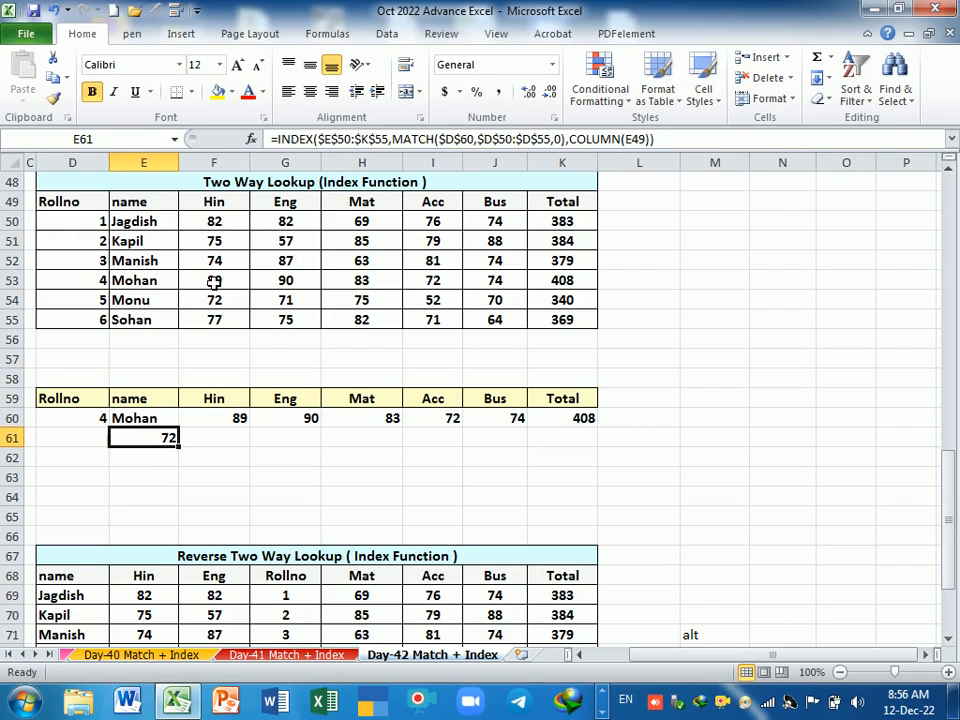
click(440, 288)
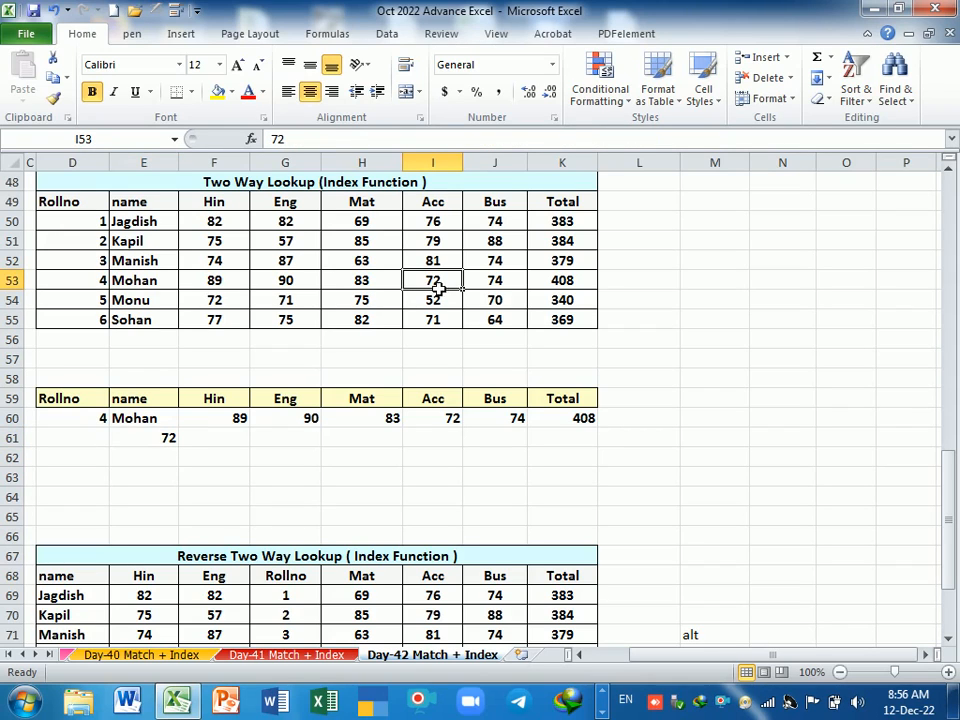
click(167, 437)
drag(180, 446, 592, 446)
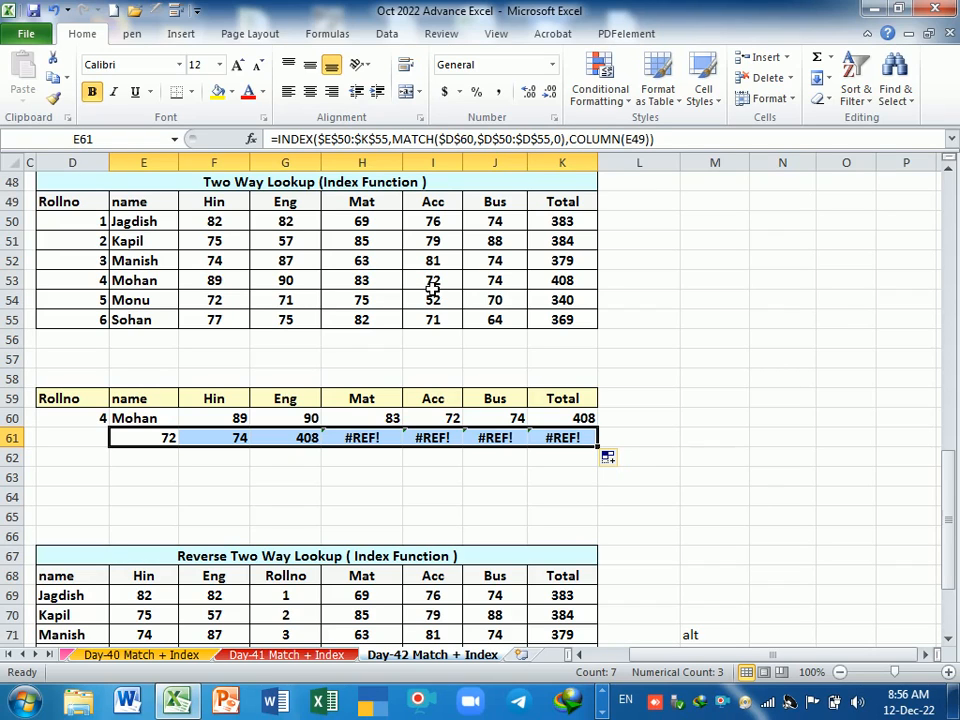
click(381, 290)
click(285, 290)
click(228, 289)
click(163, 283)
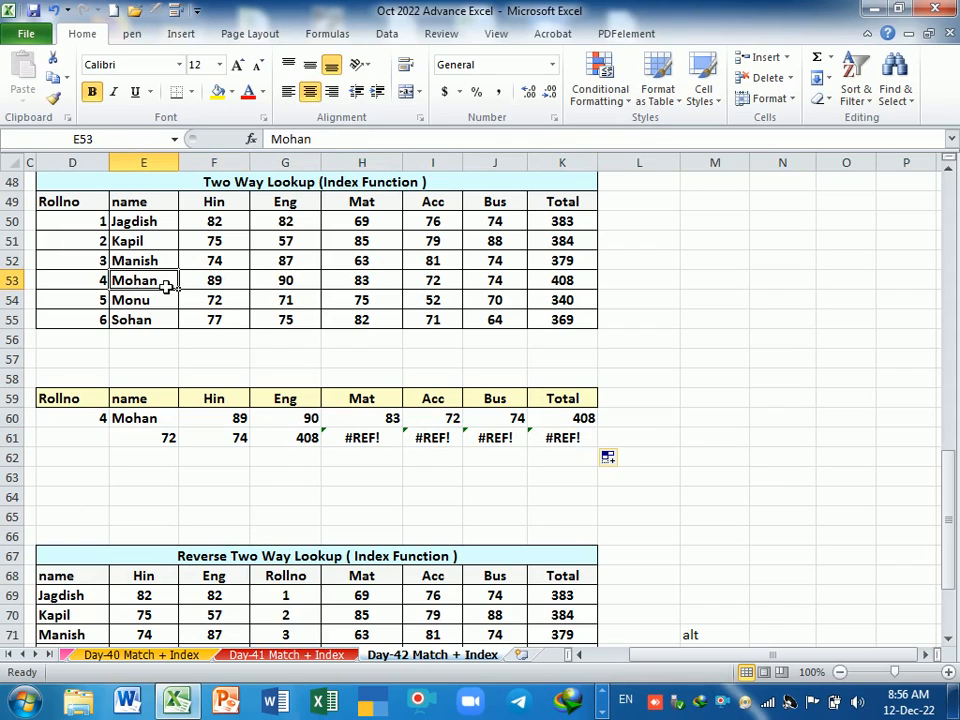
Subtract 4 from COLUMN(E49) in the E61 formula and refill it across to K61
click(160, 446)
key(F2)
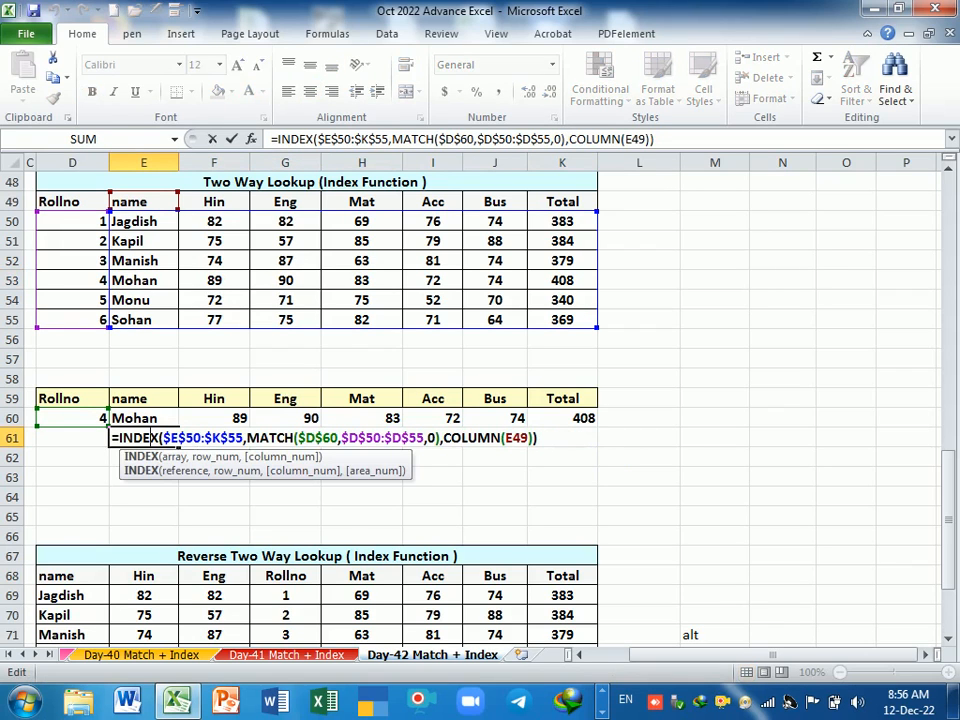
key(End)
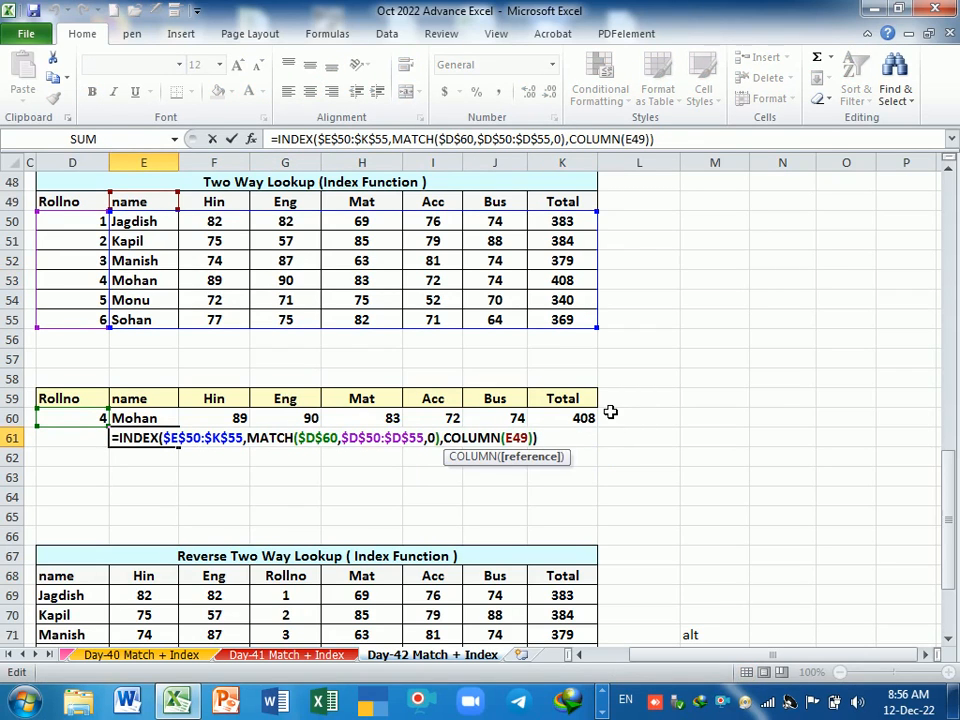
key(Right)
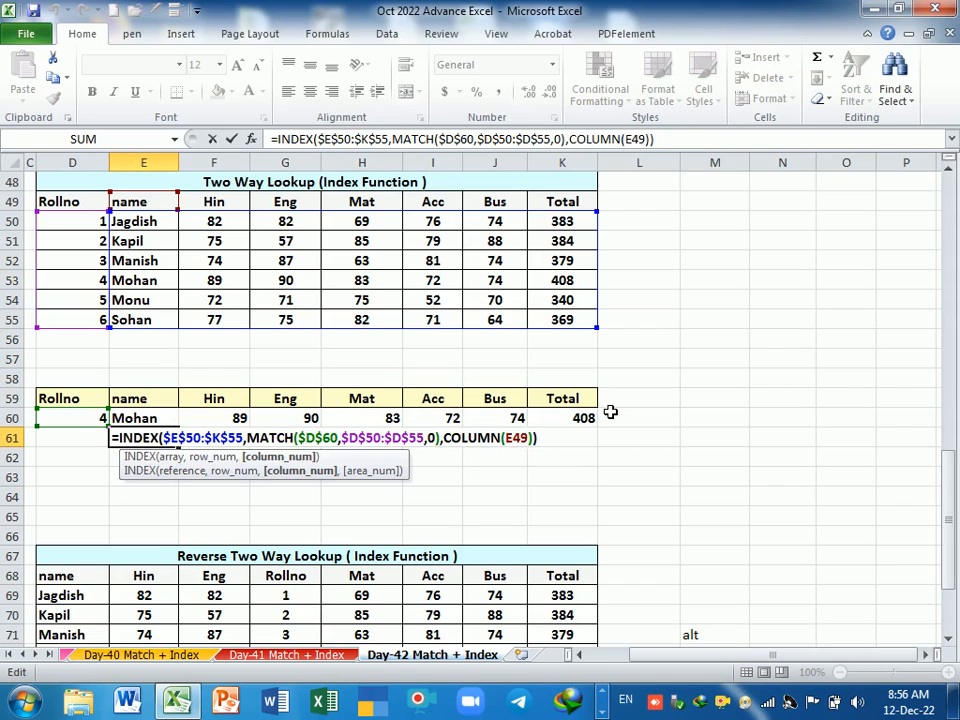
text(-4)
key(Return)
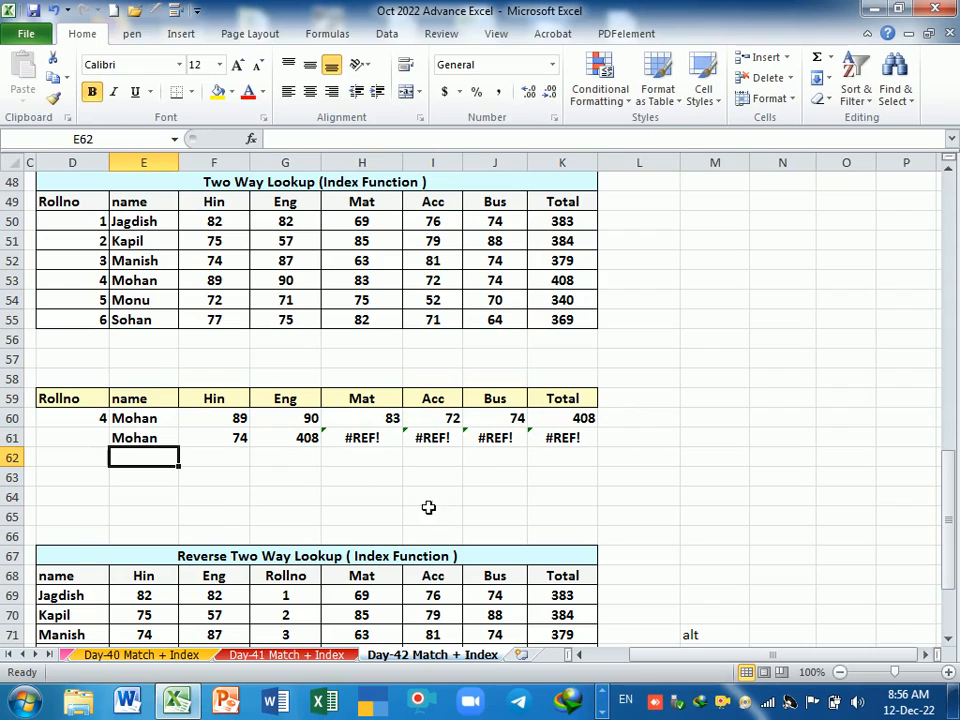
click(175, 444)
drag(188, 453, 560, 456)
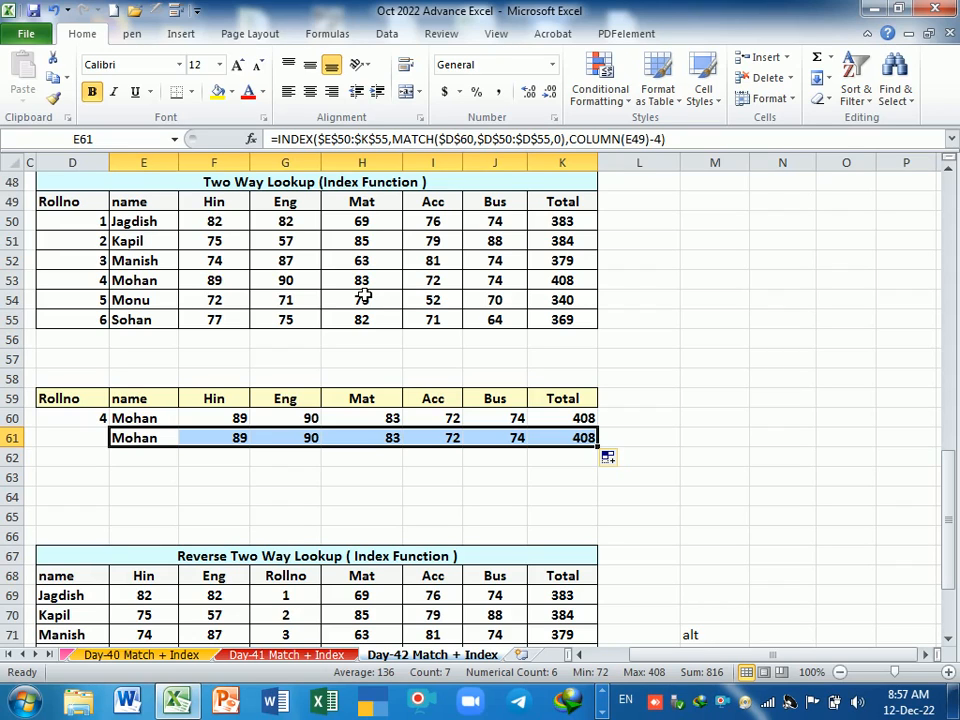
Try the formula =COLUMNS(M57:N57) in the empty cell M60
click(700, 420)
text(=col)
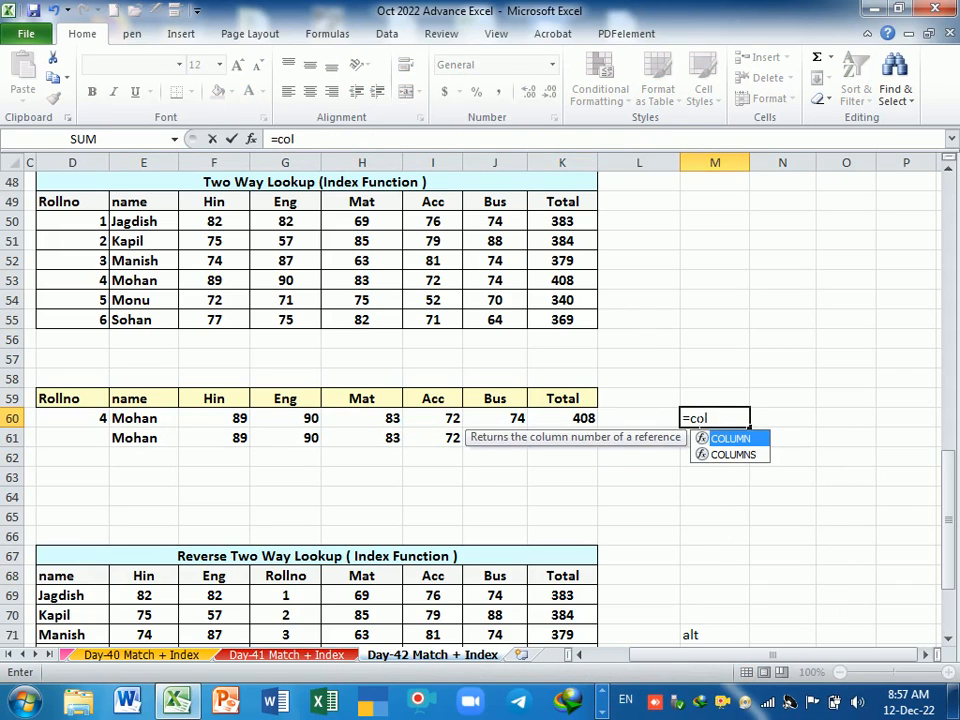
key(Down)
key(Tab)
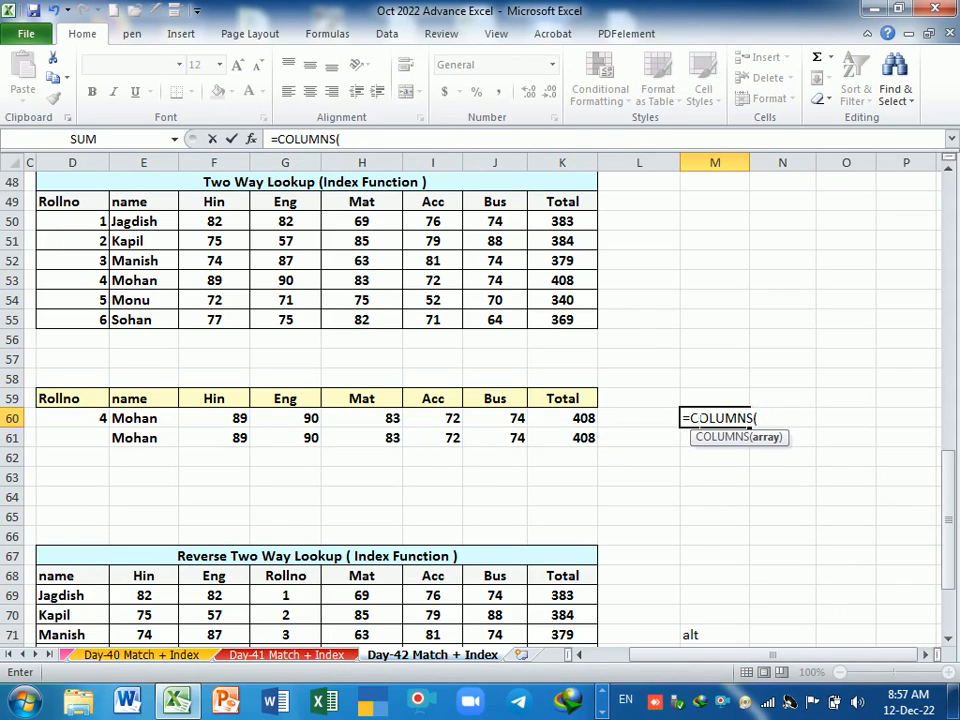
click(717, 366)
drag(717, 366, 769, 366)
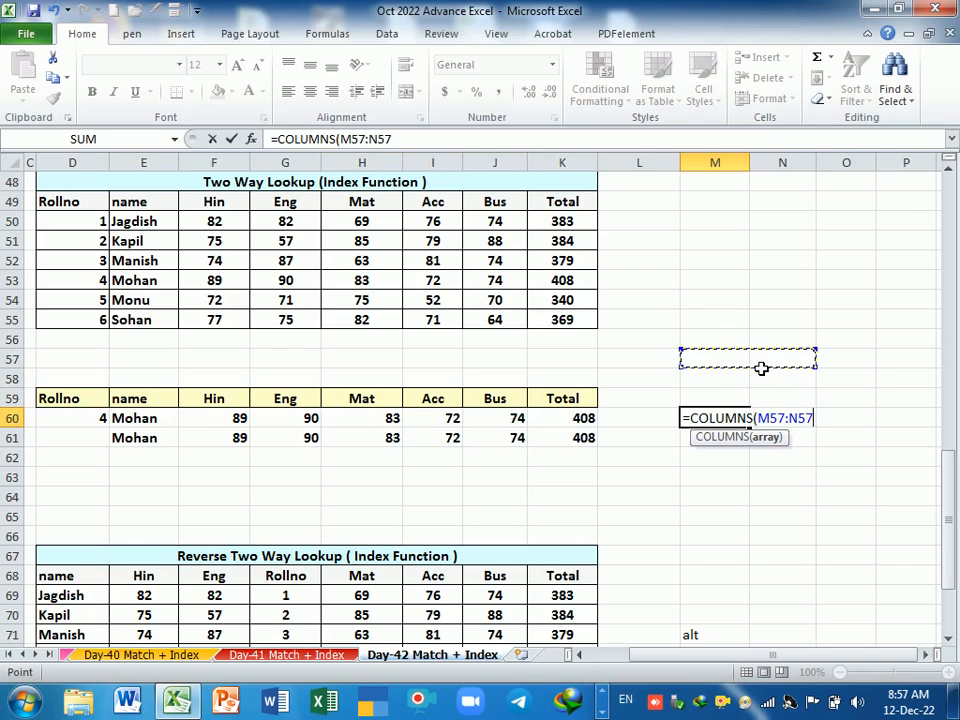
key(Return)
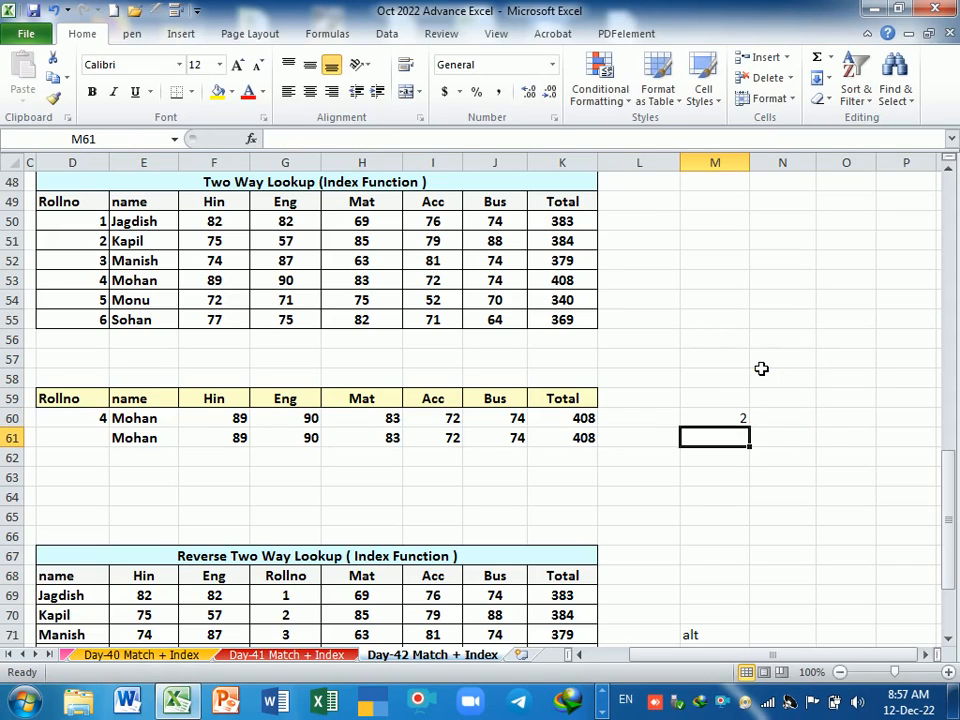
Start an INDEX formula in E62 with the absolute range $E$50:$K$55 as its array
click(170, 465)
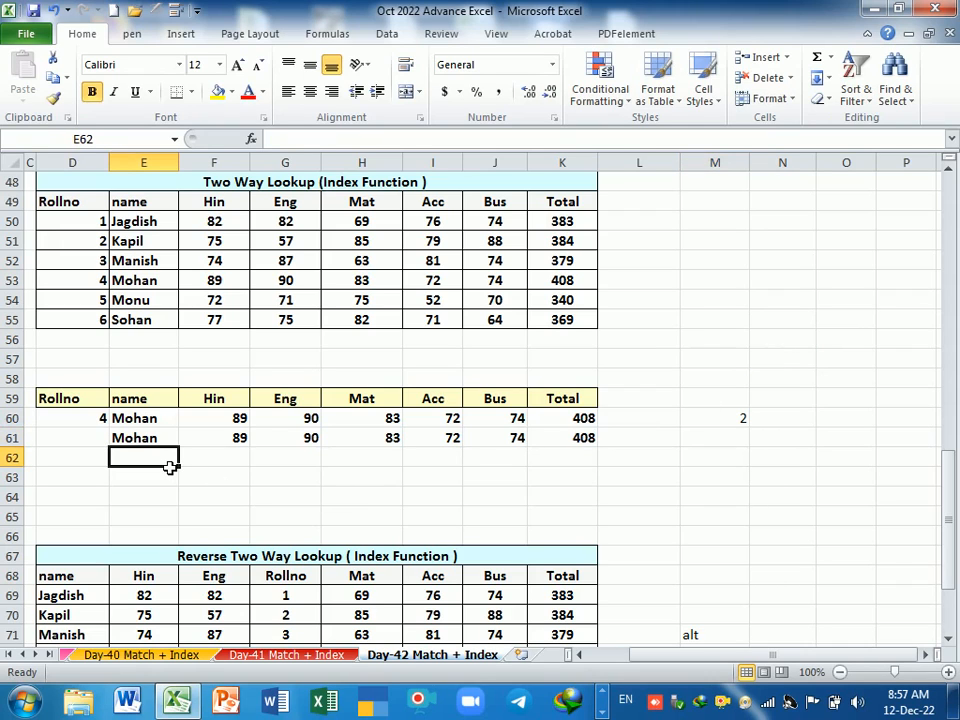
text(=INDEX()
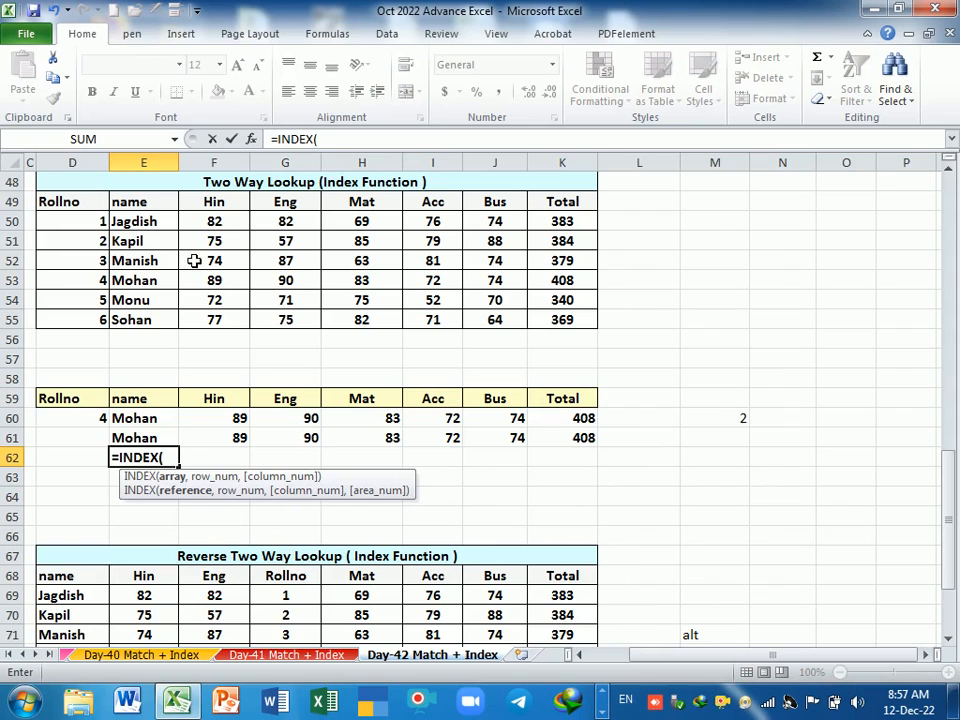
drag(130, 221, 574, 321)
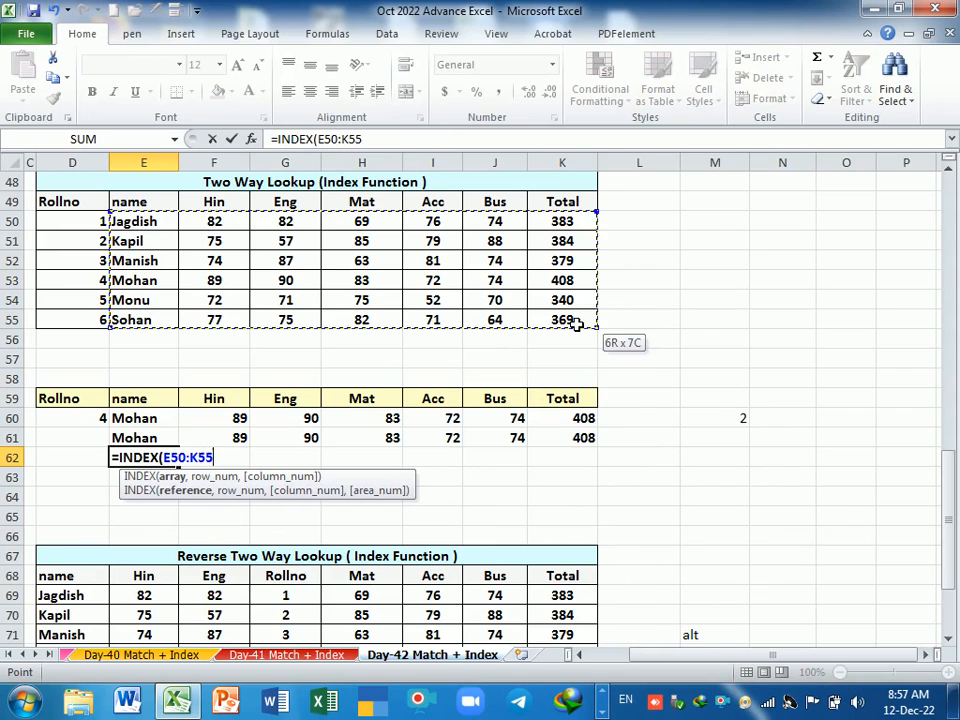
key(F4)
Add MATCH($D$60,$D$50:$D$55,0) as the row argument of the E62 formula and begin a COLUMNS function as the column argument
text(,mat)
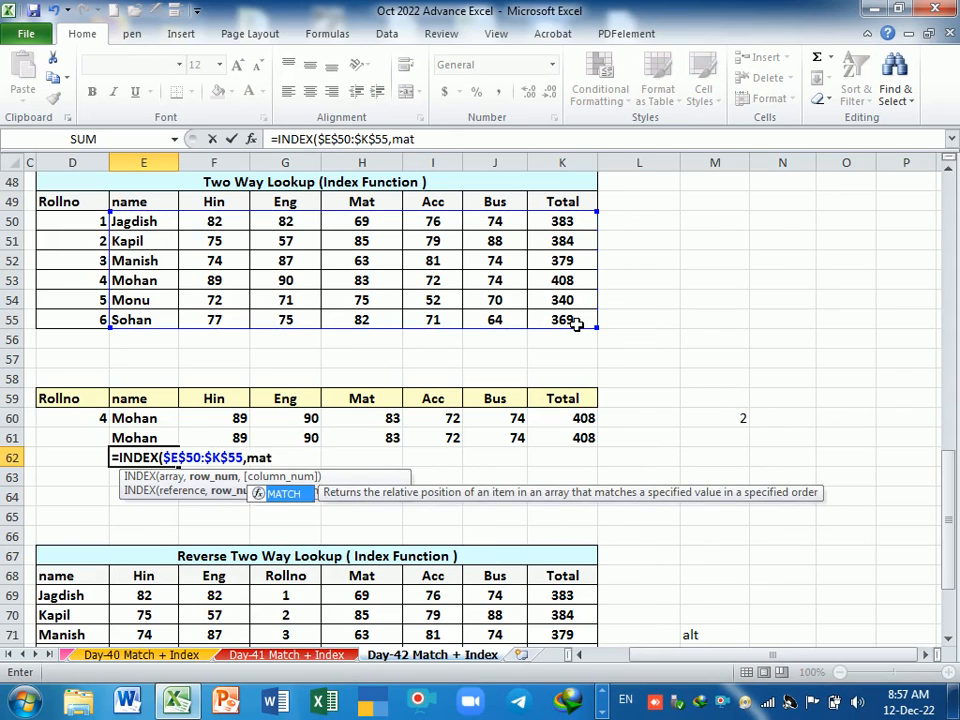
key(Tab)
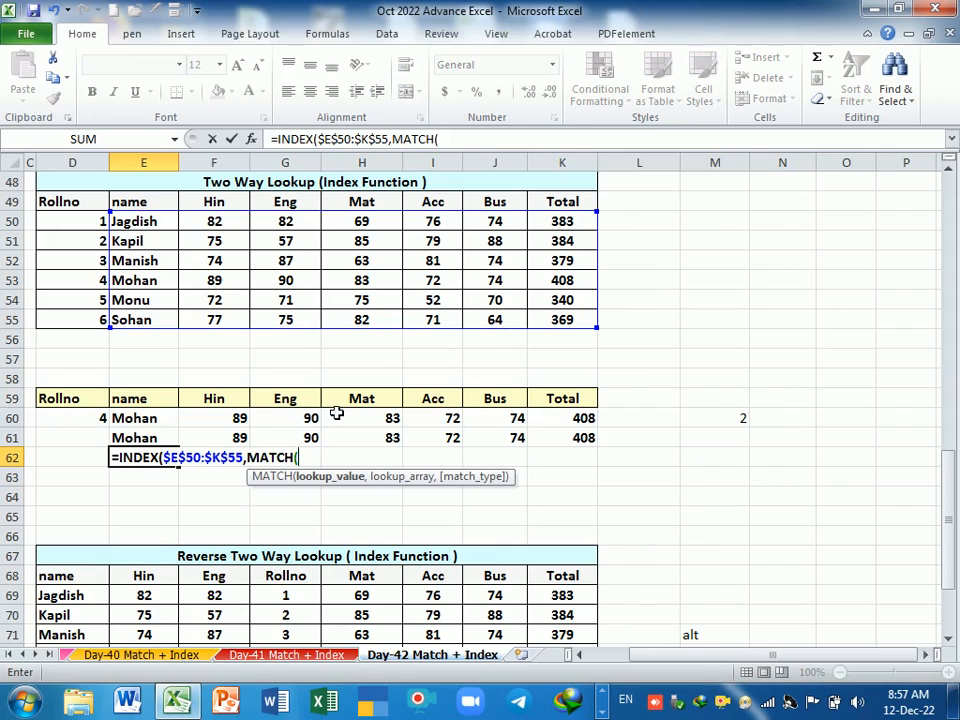
click(92, 425)
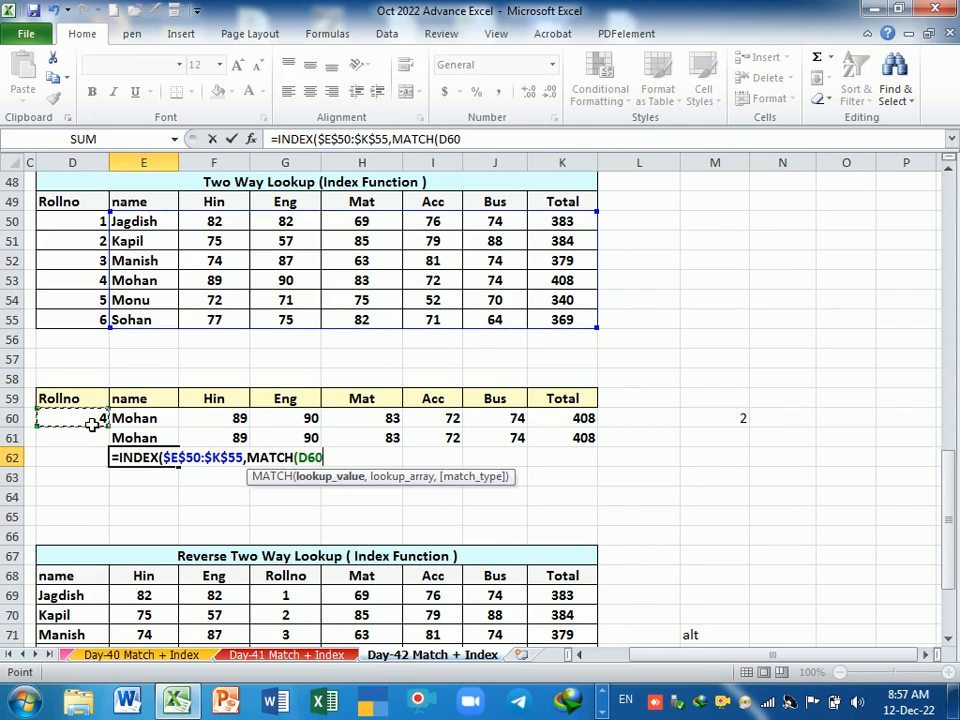
key(F4)
text(,)
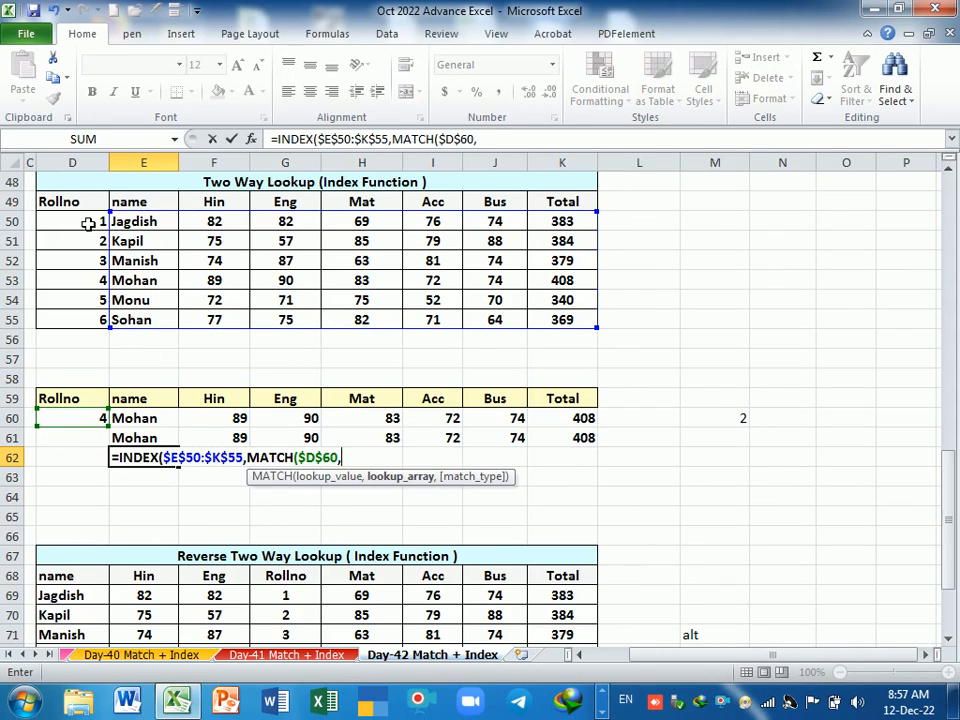
drag(88, 221, 101, 319)
key(F4)
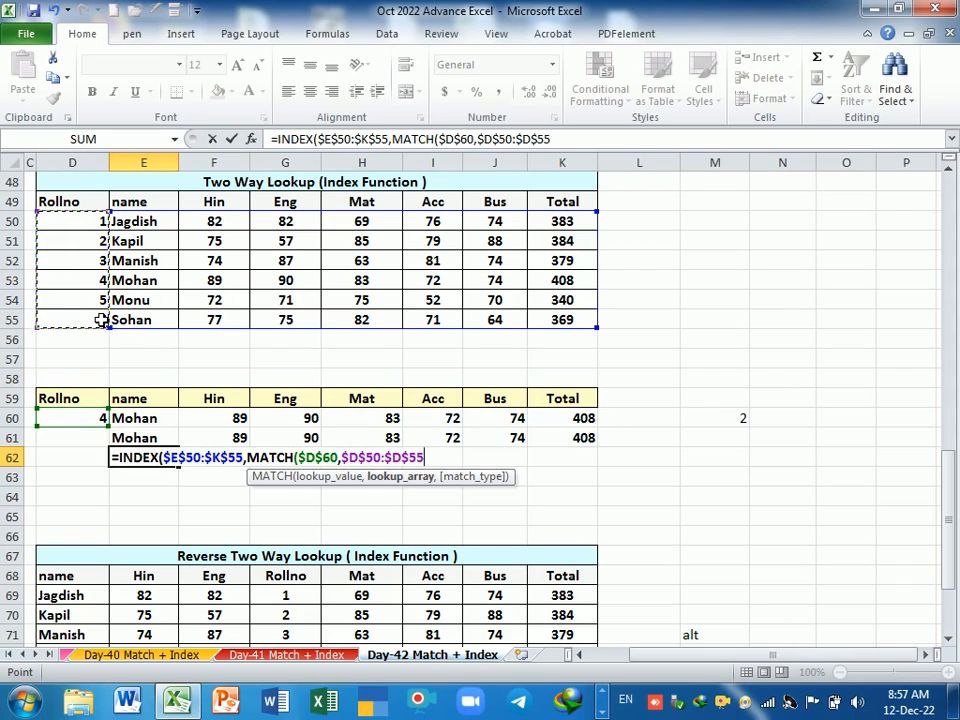
text(,0),col)
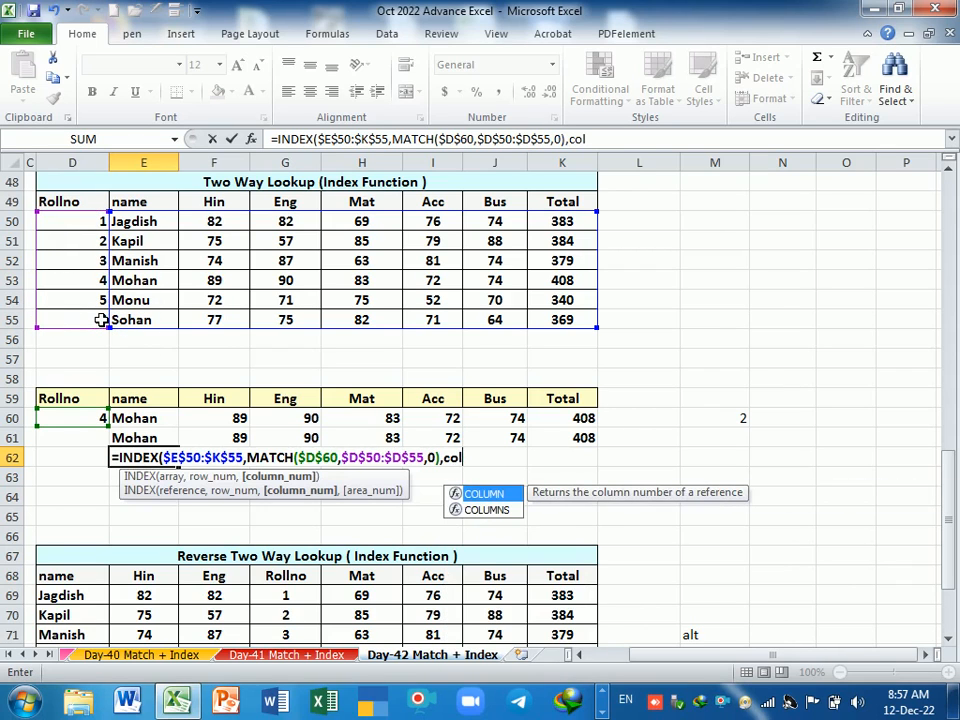
key(Down)
key(Tab)
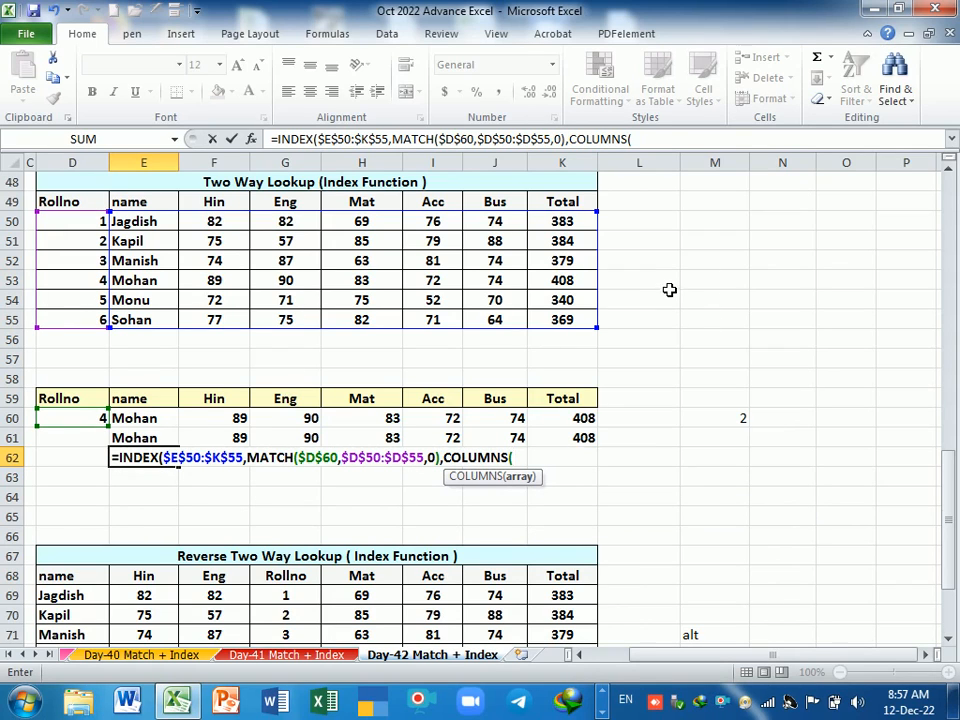
drag(668, 282, 699, 285)
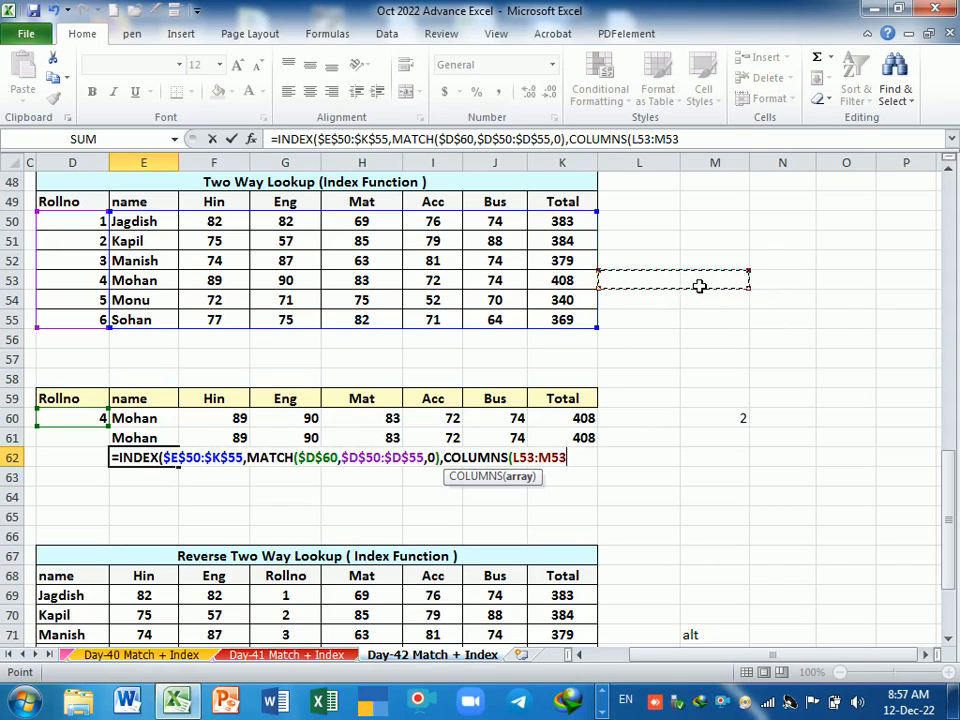
key(BackSpace)
key(BackSpace)
key(BackSpace)
key(BackSpace)
key(BackSpace)
key(BackSpace)
key(BackSpace)
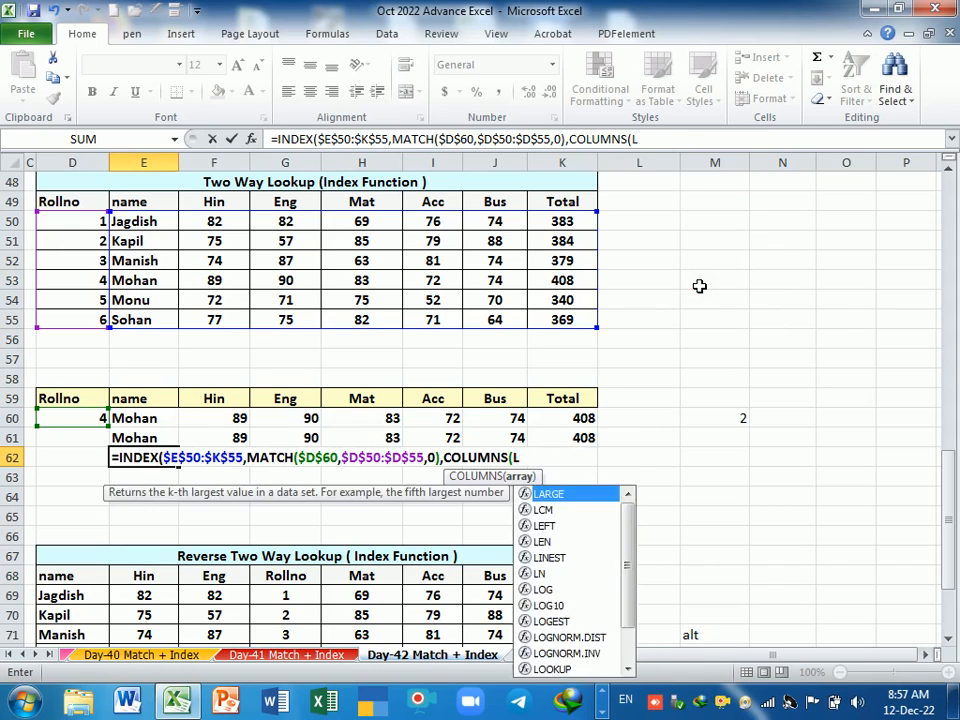
drag(88, 203, 130, 201)
click(176, 362)
drag(183, 368, 259, 368)
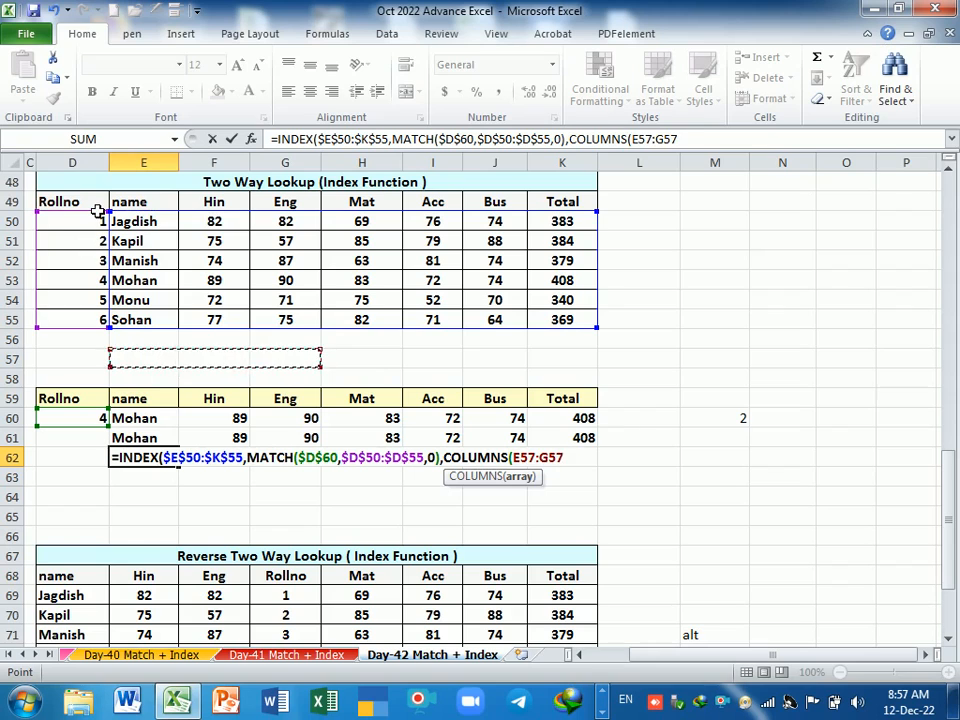
Complete the INDEX formula in E62 with COLUMNS(D49:E49) as the column argument
drag(92, 204, 118, 203)
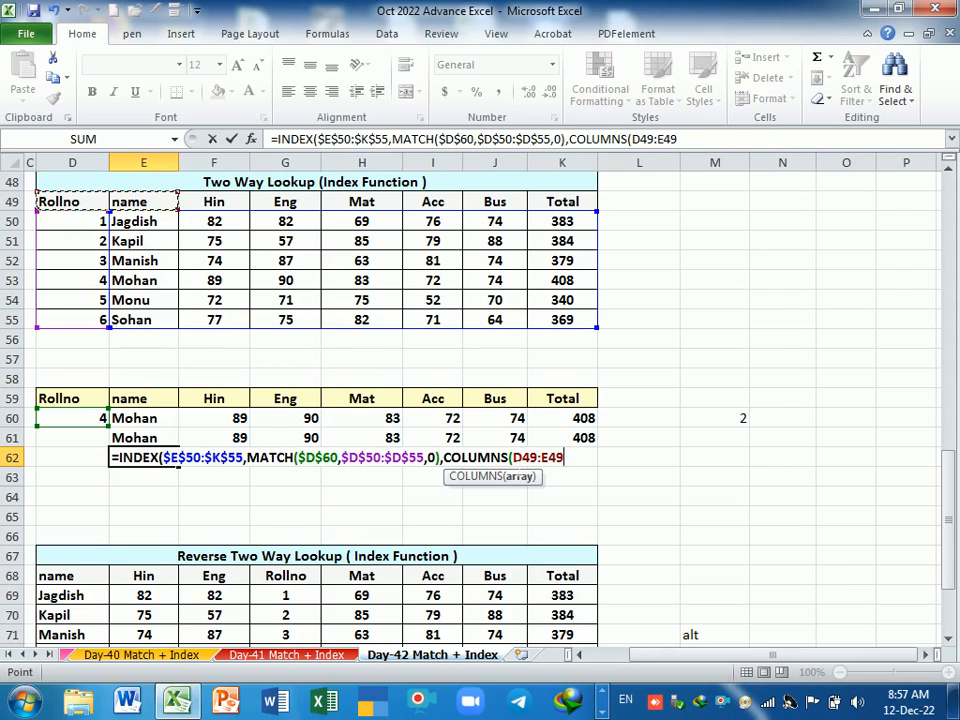
key(F2)
key(Left)
key(Left)
key(Left)
key(Left)
key(Left)
key(Left)
key(Left)
key(Return)
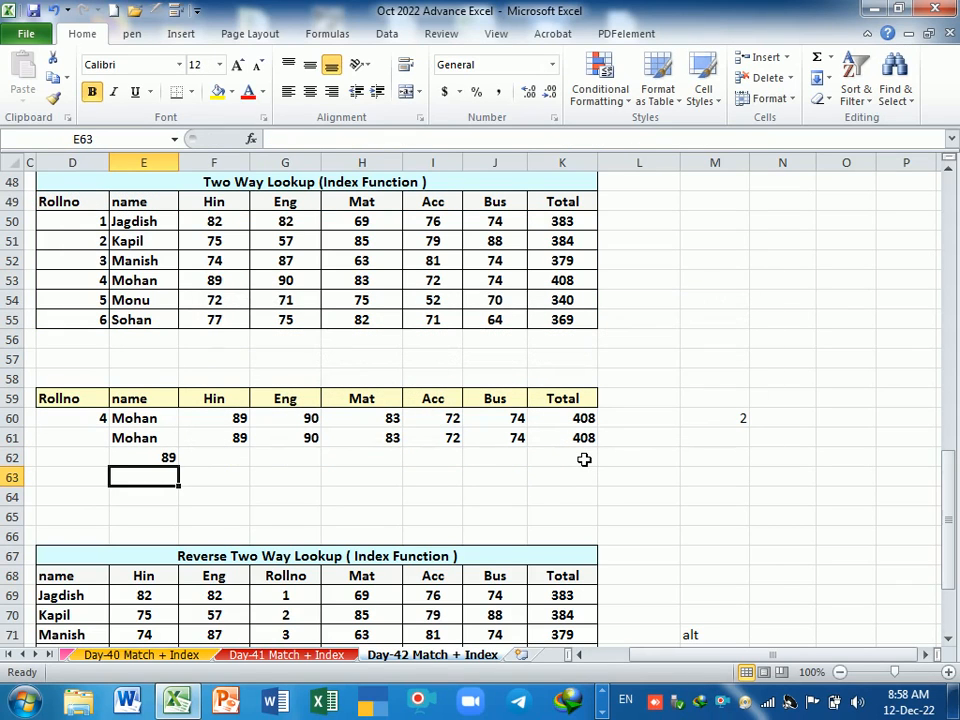
Subtract 1 from COLUMNS(D49:E49) in the E62 formula and fill it across to K62
click(169, 457)
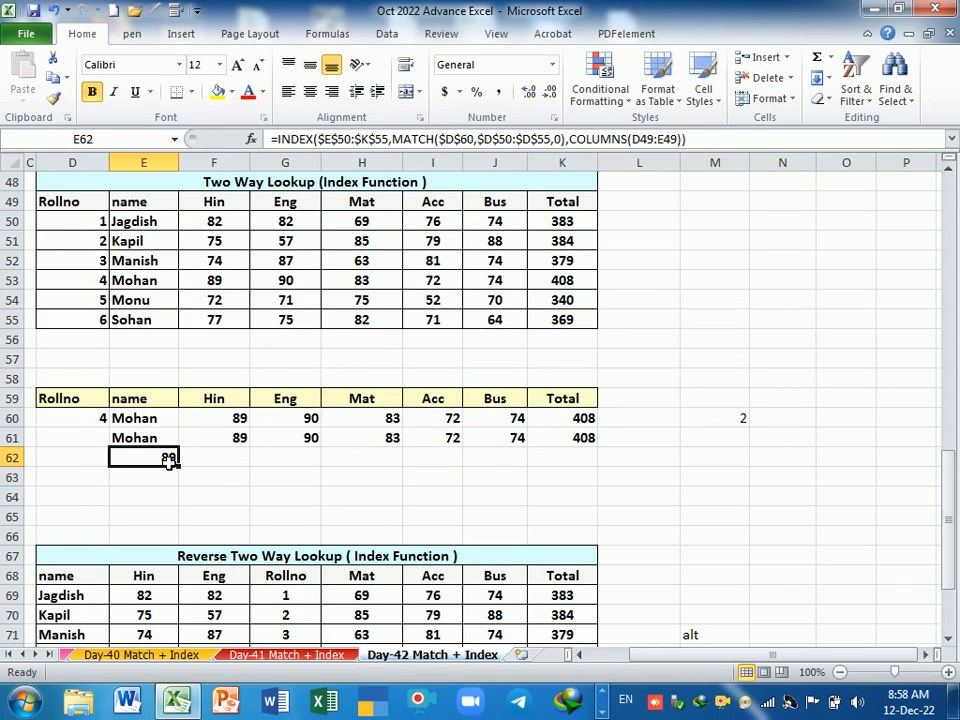
key(F2)
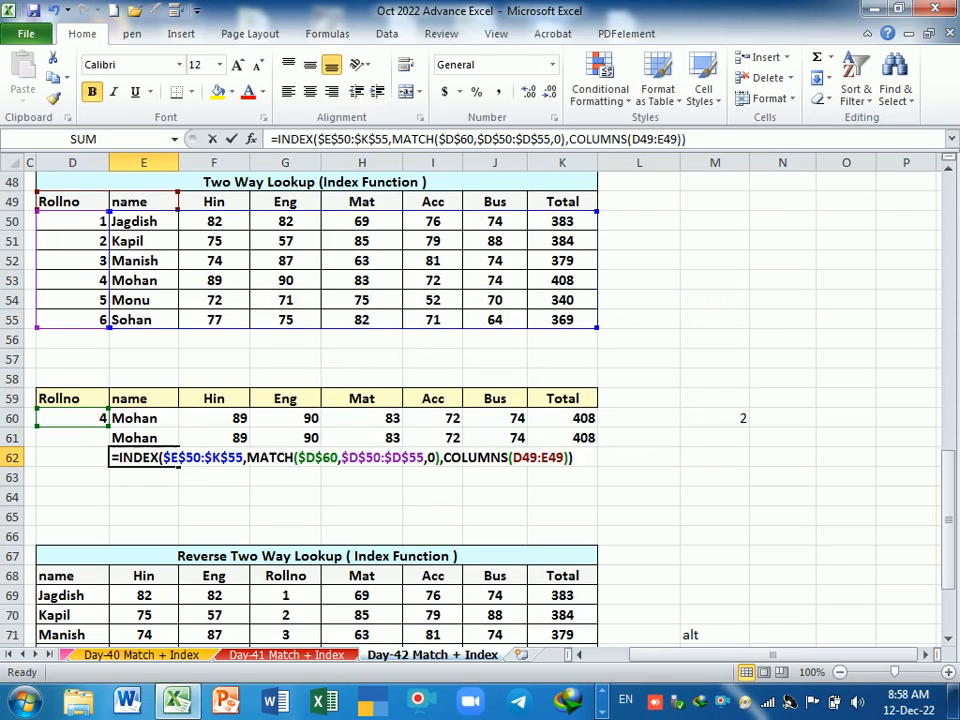
click(162, 457)
click(568, 457)
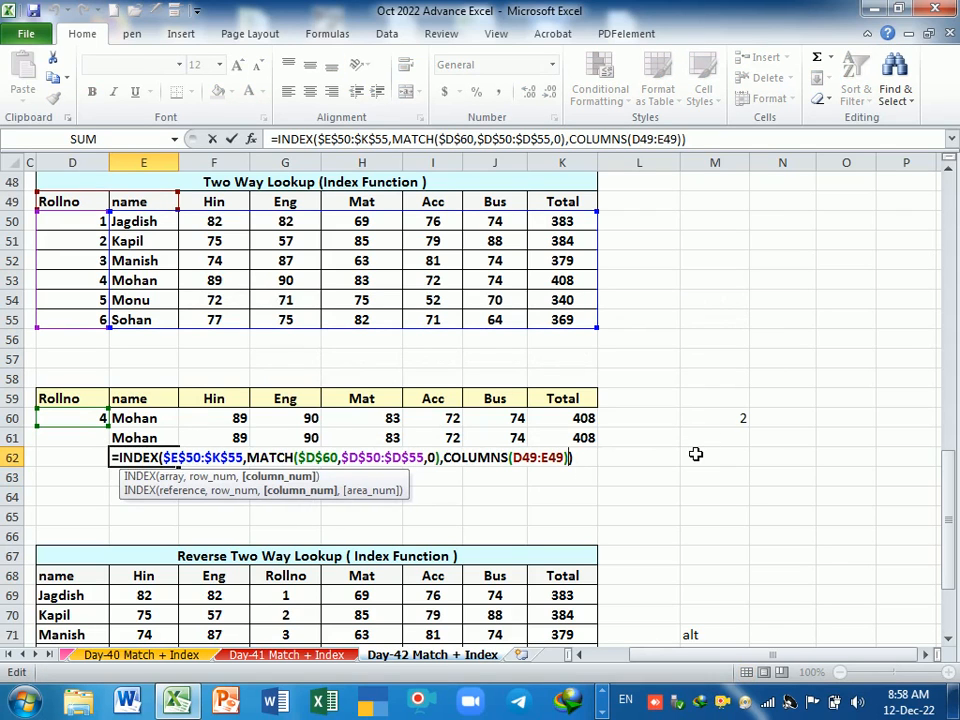
text(-1)
key(Return)
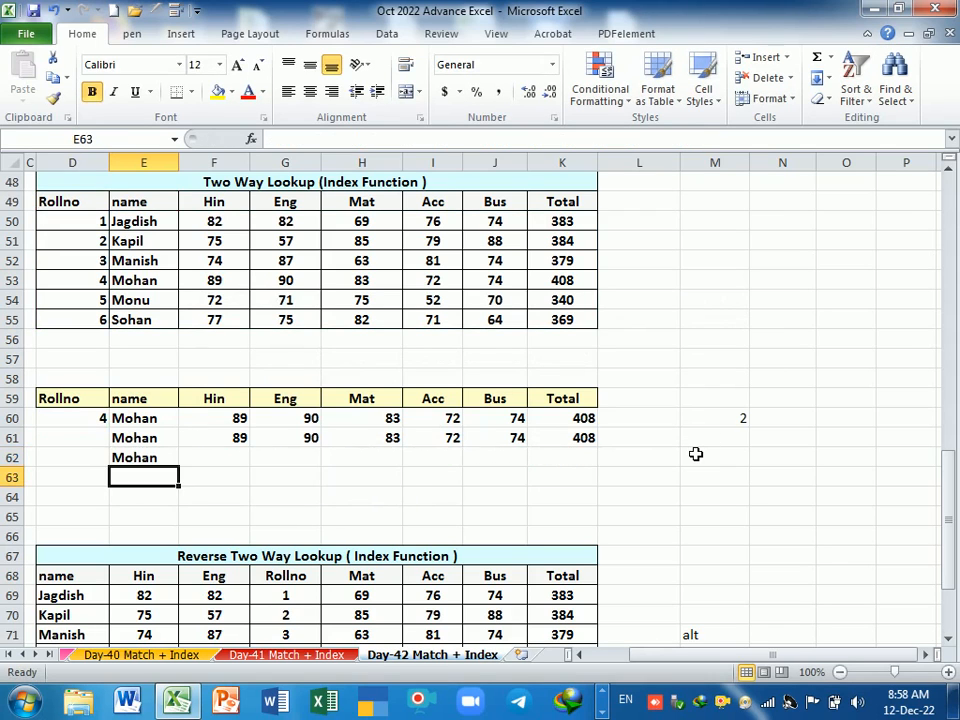
click(143, 461)
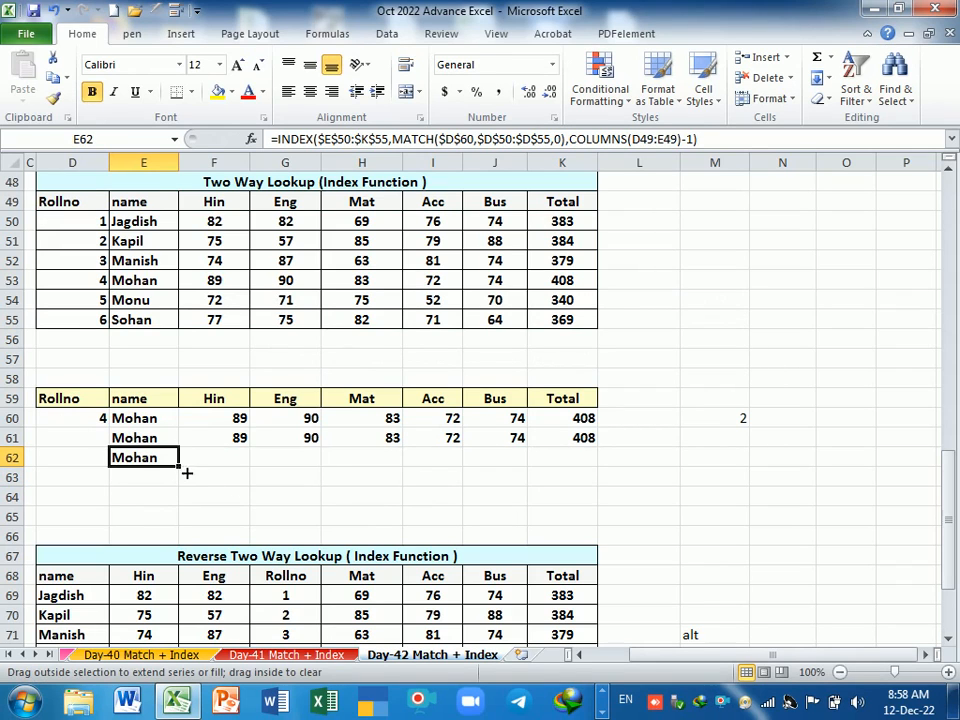
drag(186, 473, 606, 469)
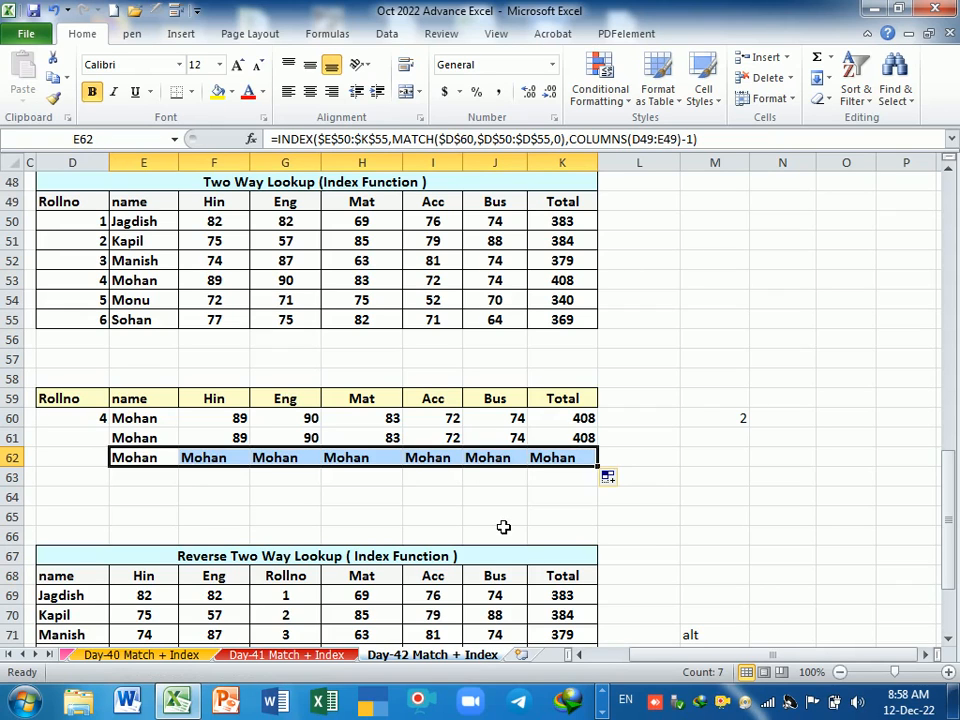
Inspect the filled formulas in E62 to K62 one by one, comparing the header range each COLUMNS function refers to
key(F2)
key(Return)
key(F2)
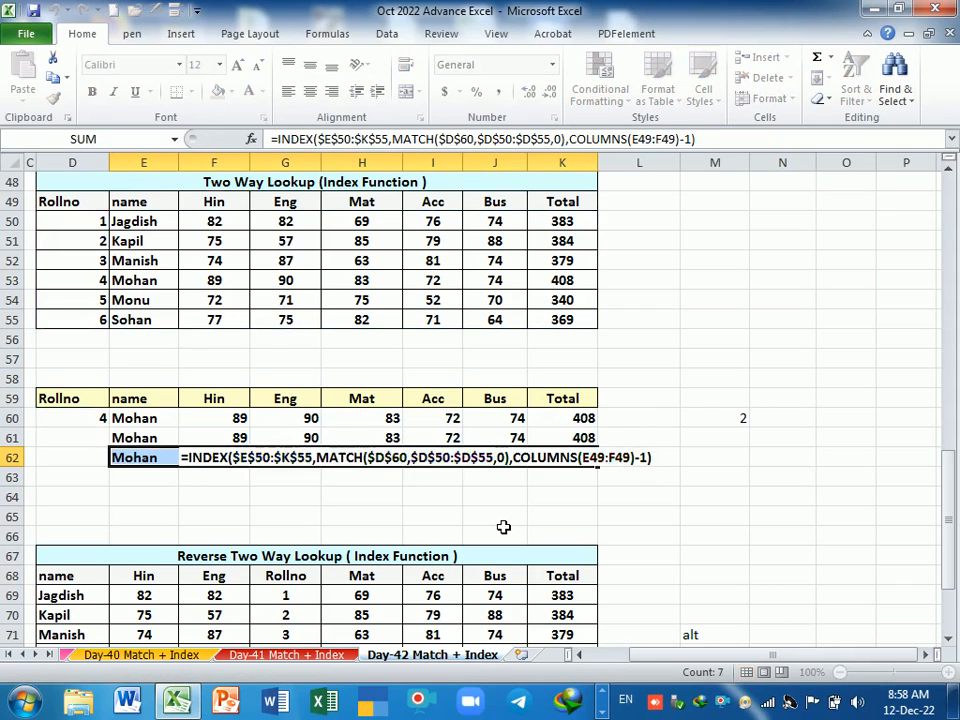
key(Return)
key(F2)
key(Return)
key(F2)
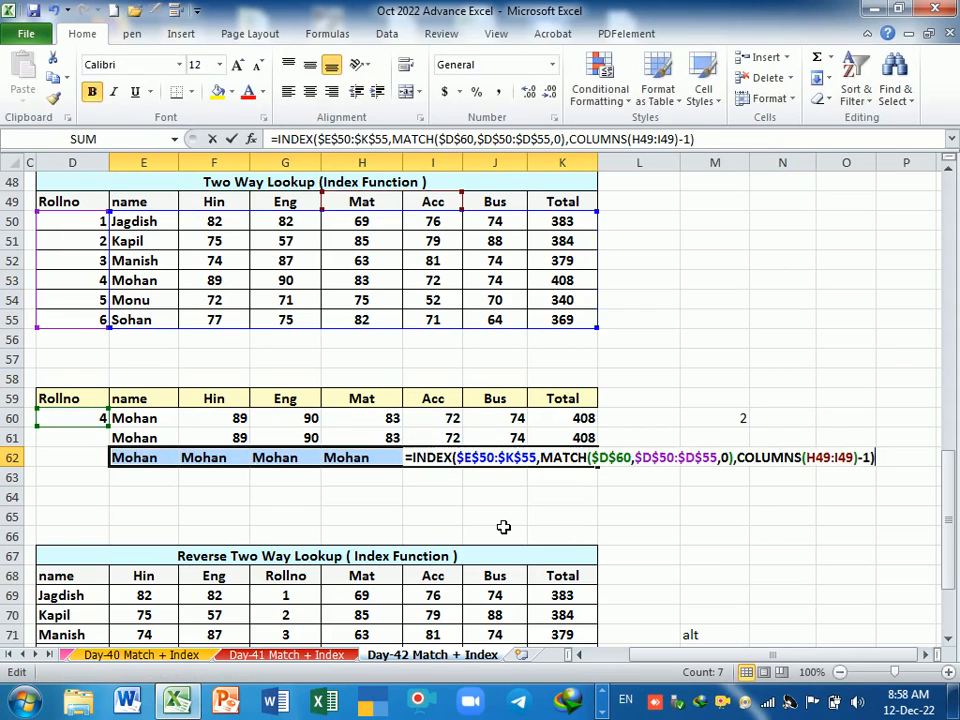
key(Return)
key(F2)
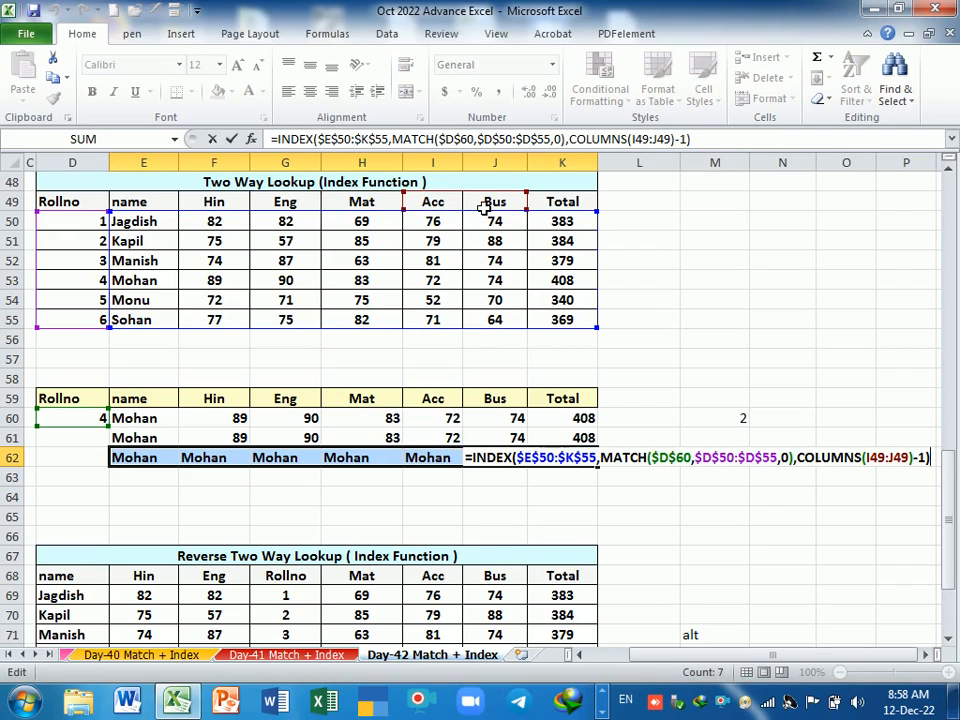
key(Return)
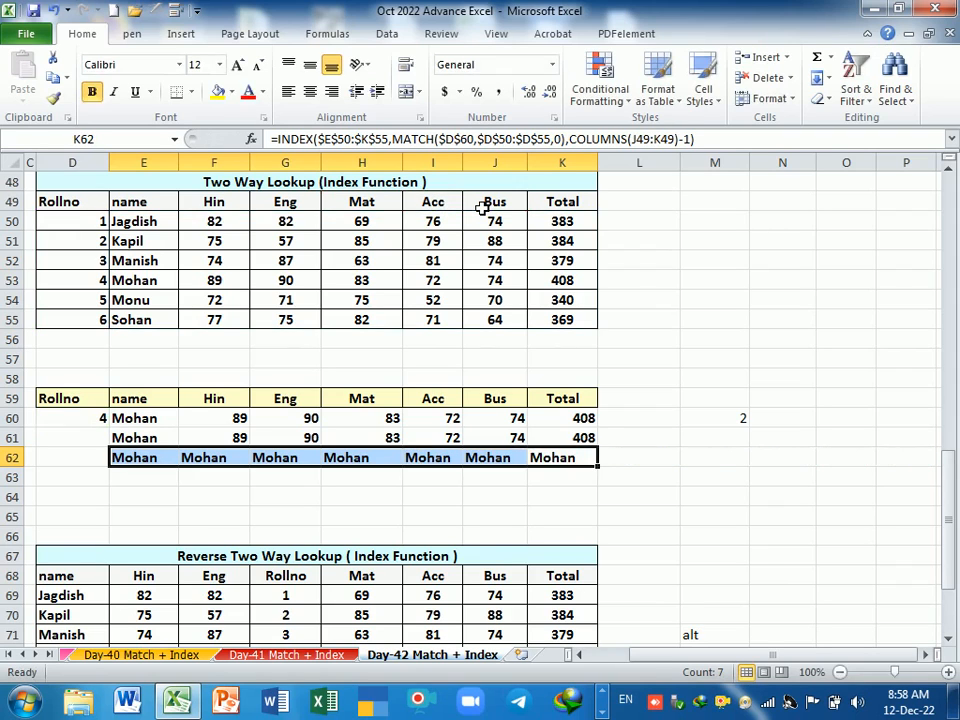
key(F2)
key(F2)
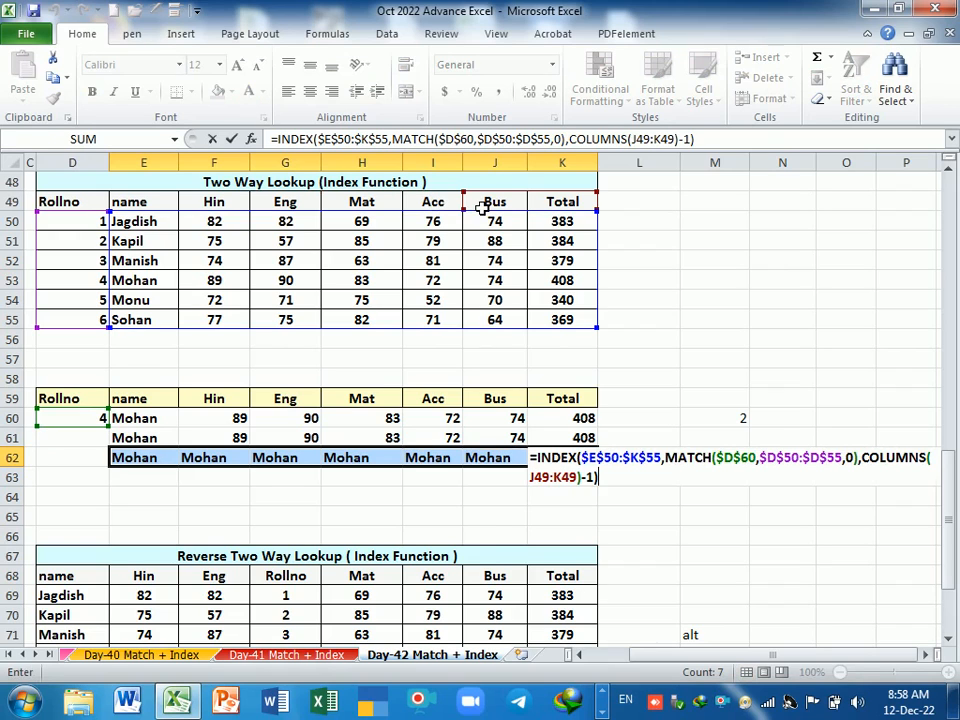
key(Return)
Make the COLUMNS range in the E62 formula start at the absolute reference $D$49 and refill the formula across to K62
key(F2)
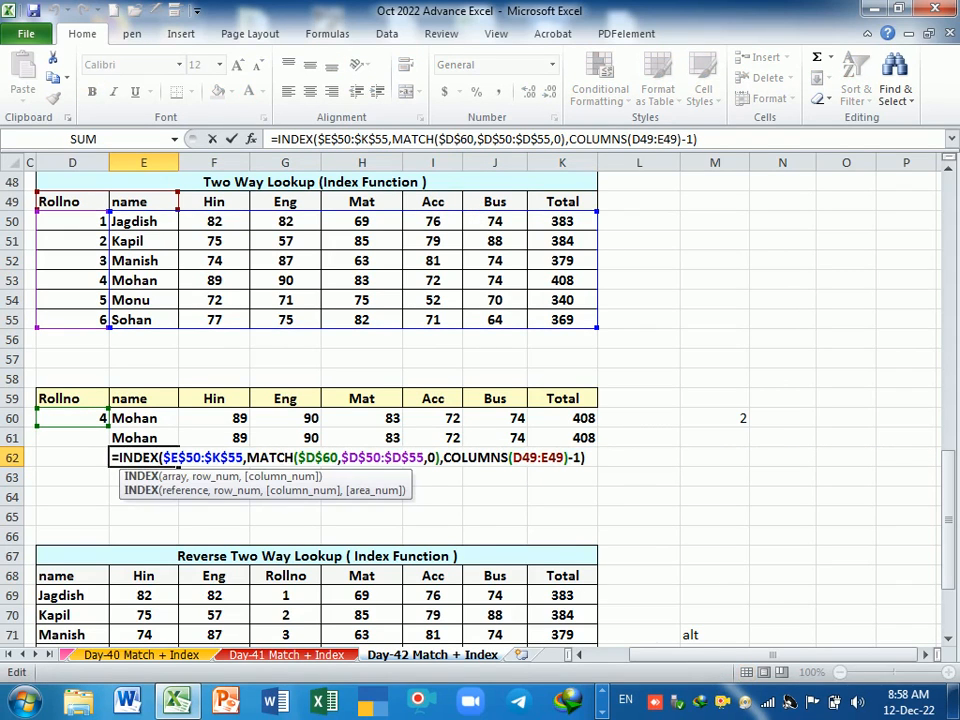
click(513, 457)
key(F4)
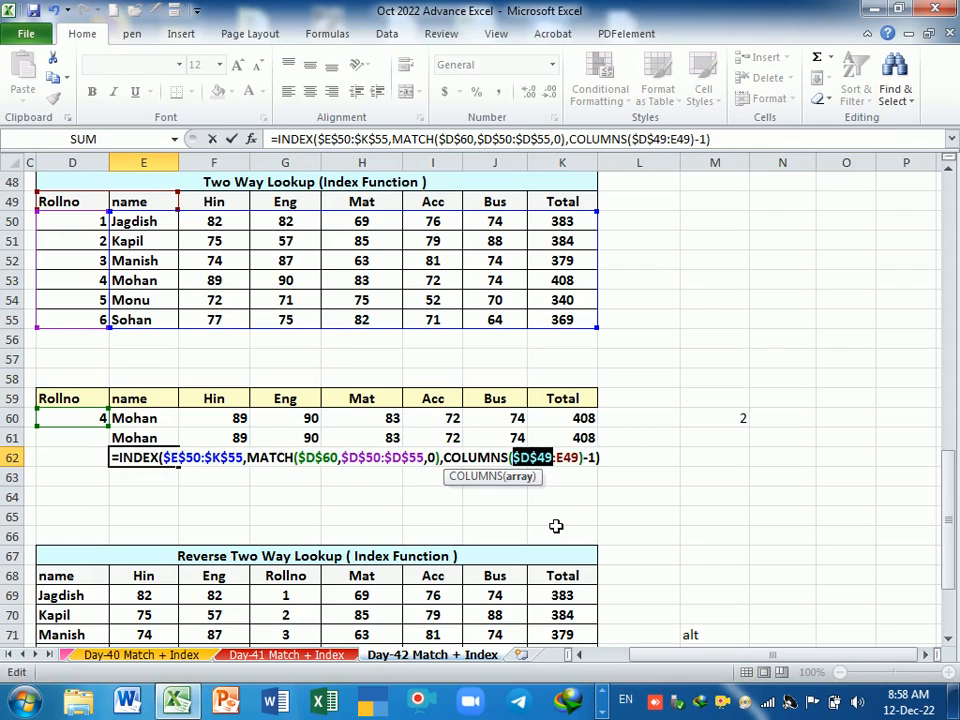
key(Return)
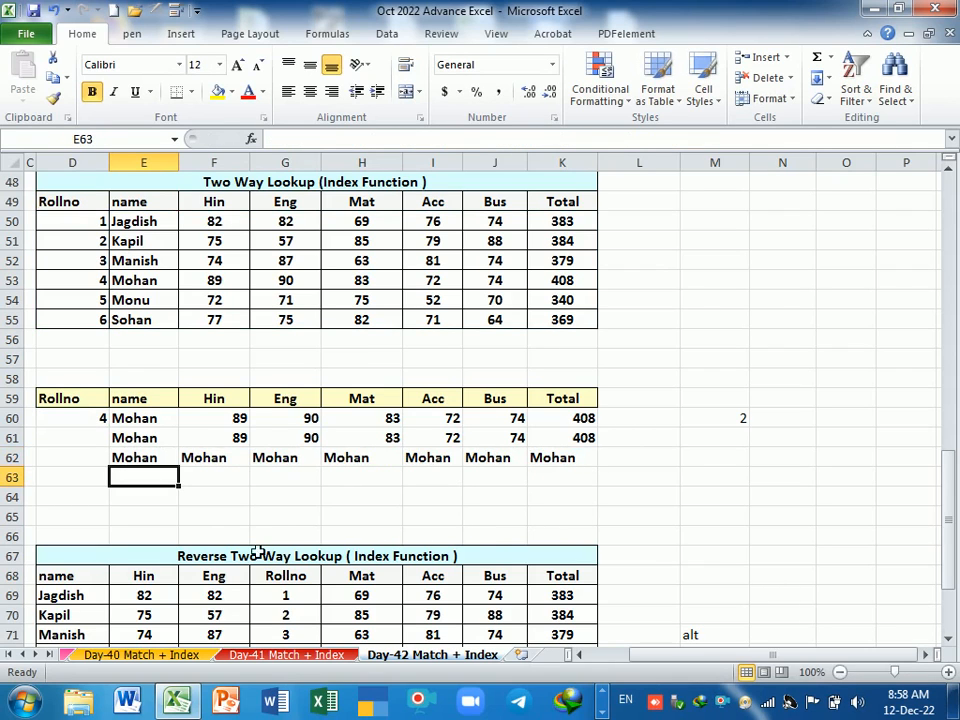
click(168, 462)
drag(179, 467, 590, 470)
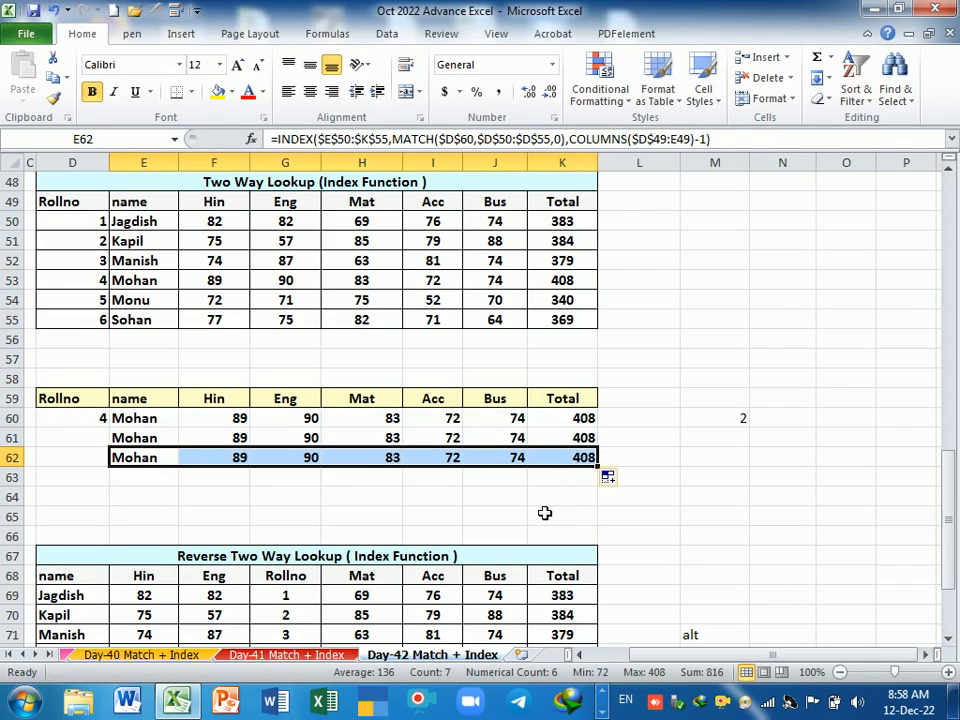
Review the INDEX formula with two MATCH arguments in E60 and look over the Reverse Two Way Lookup table
click(81, 421)
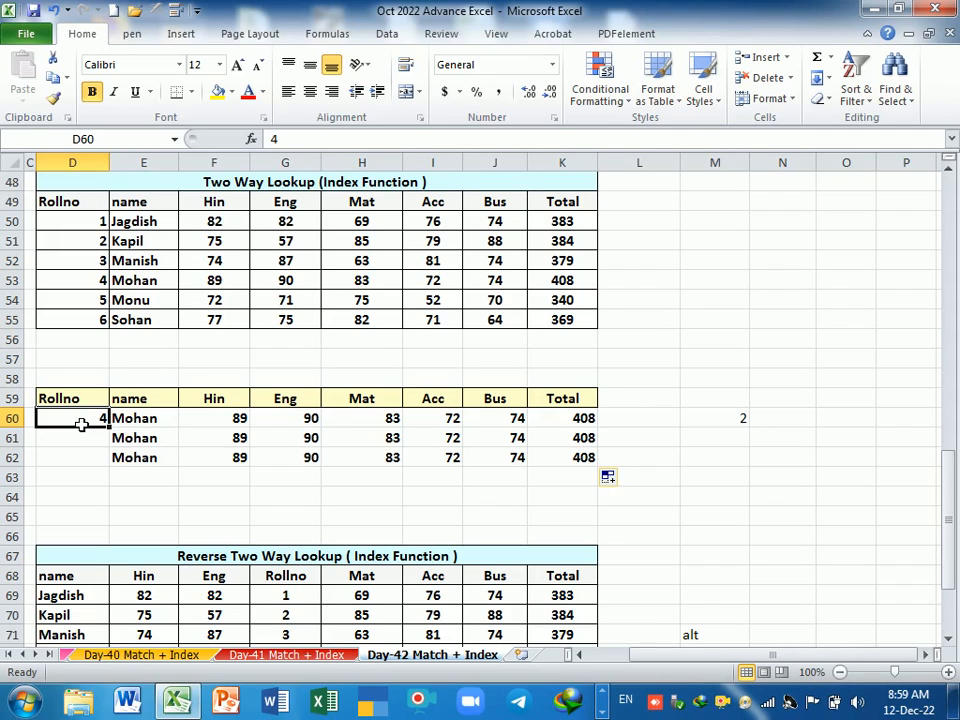
key(Right)
key(F2)
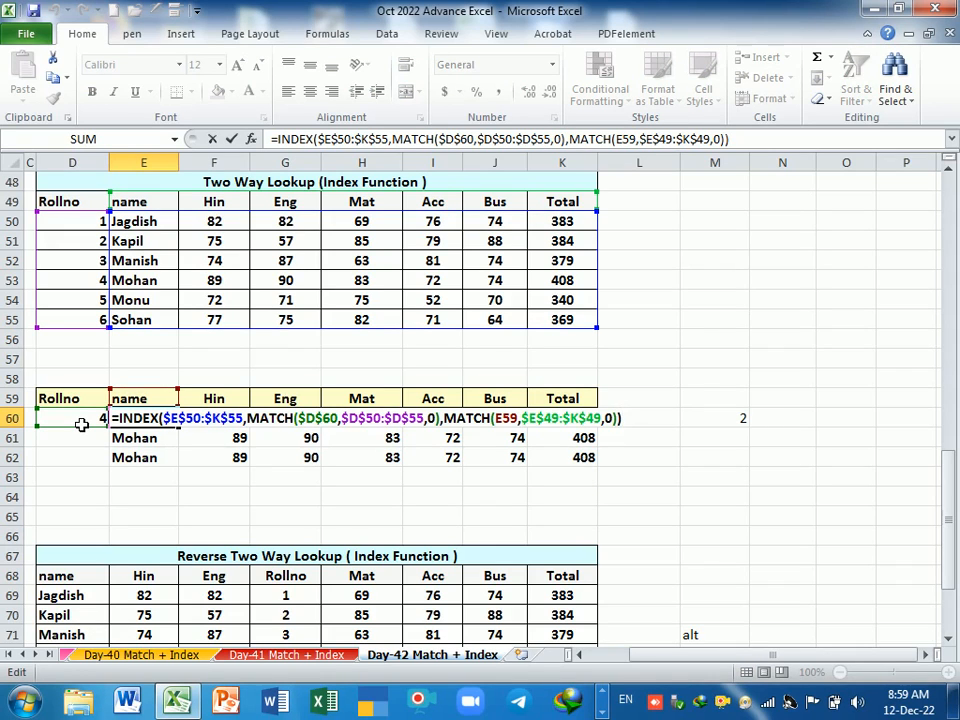
key(Return)
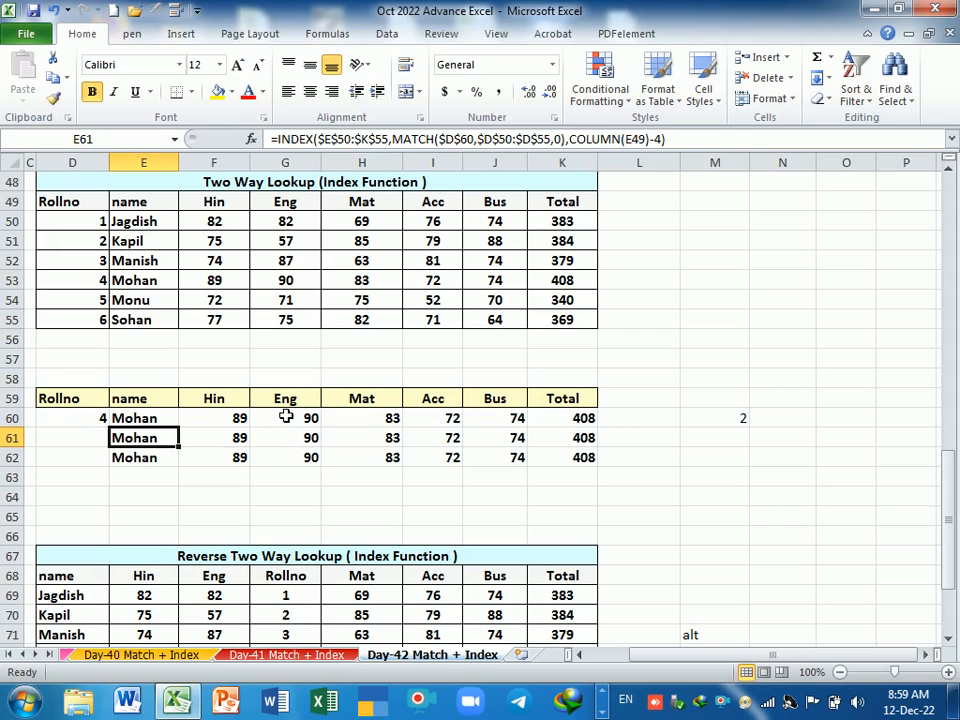
scroll(285, 417, down, 4)
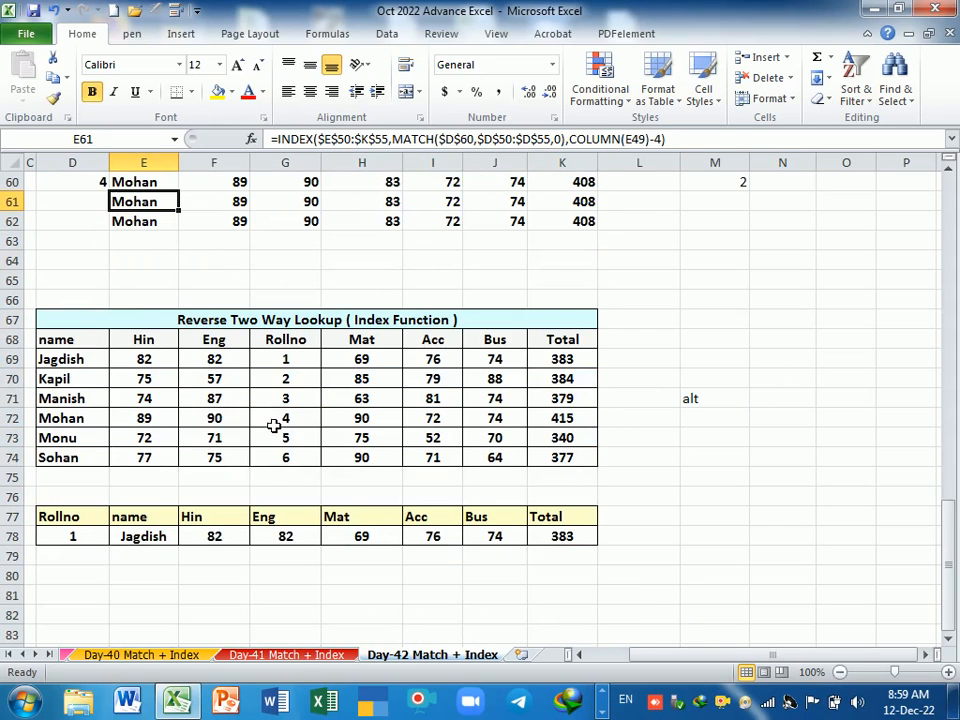
scroll(299, 390, down, 1)
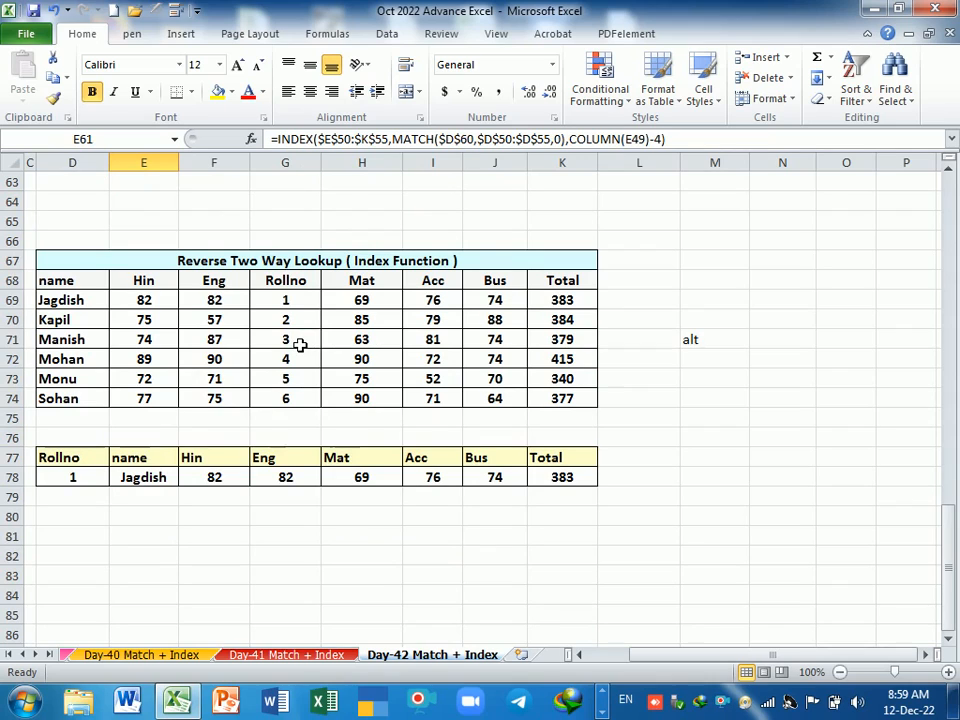
Compare the column order of the Reverse Two Way Lookup table, especially Rollno and name, with the row 59 and row 77 headers
drag(285, 279, 312, 398)
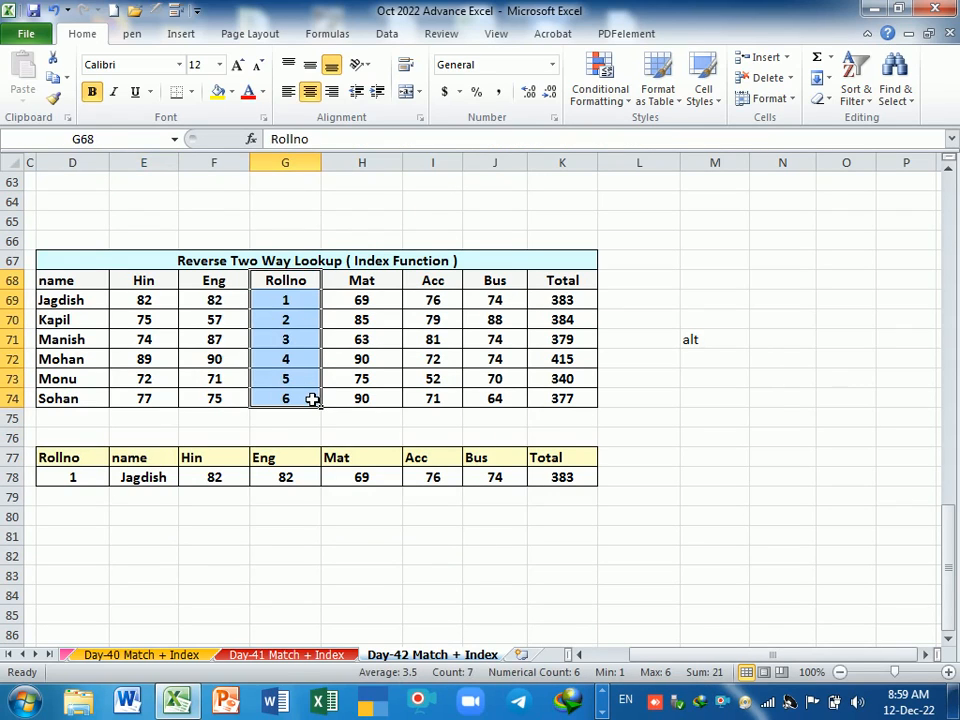
scroll(330, 388, up, 3)
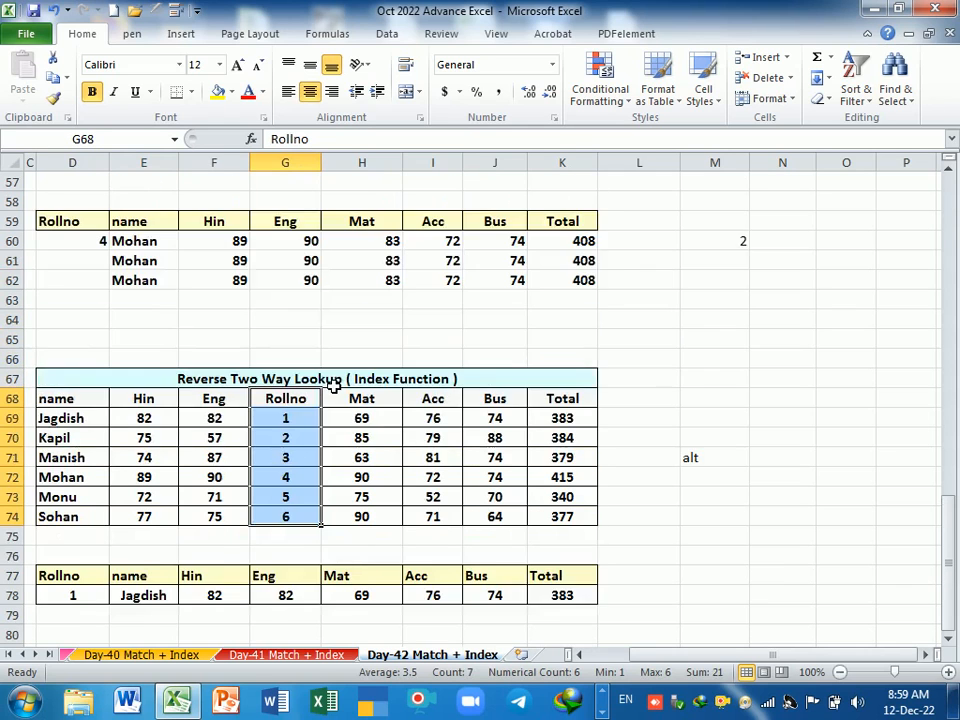
drag(100, 287, 540, 287)
scroll(467, 420, down, 2)
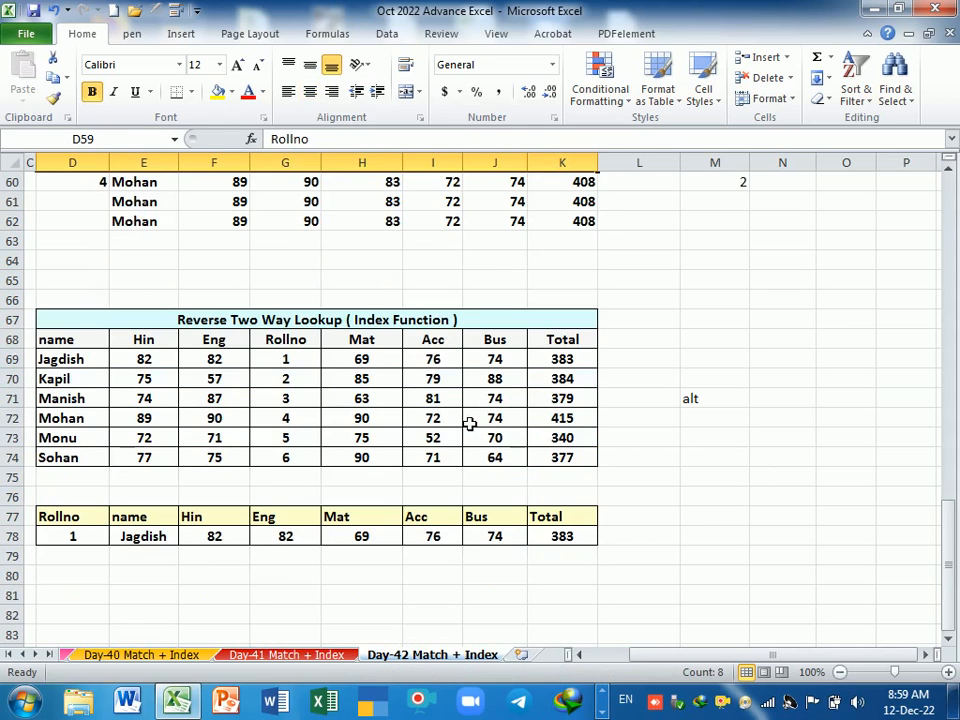
drag(375, 339, 557, 342)
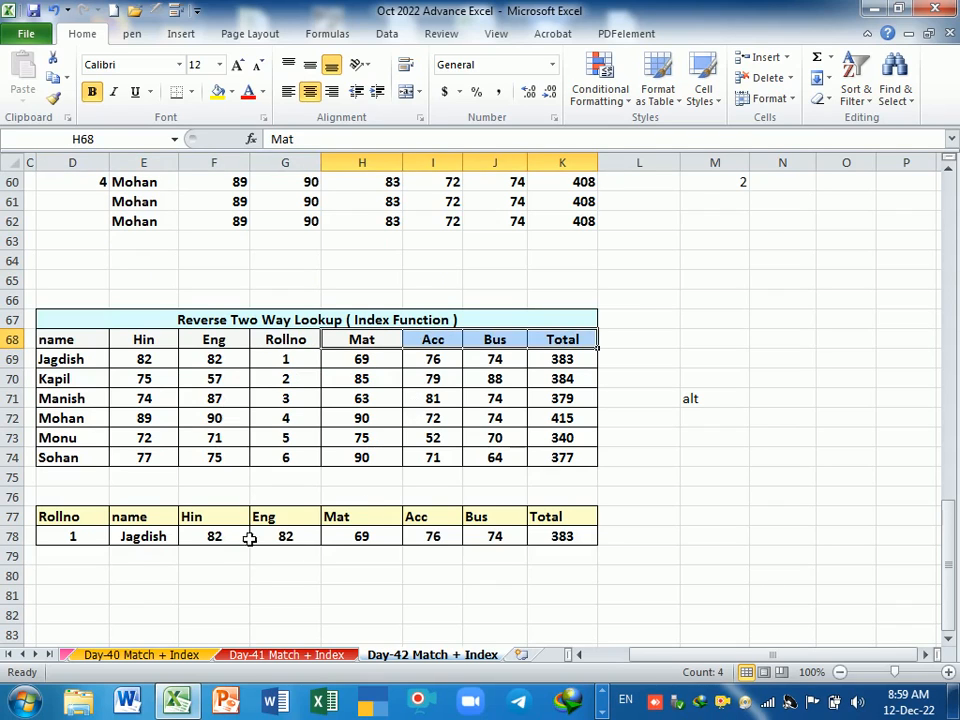
click(148, 520)
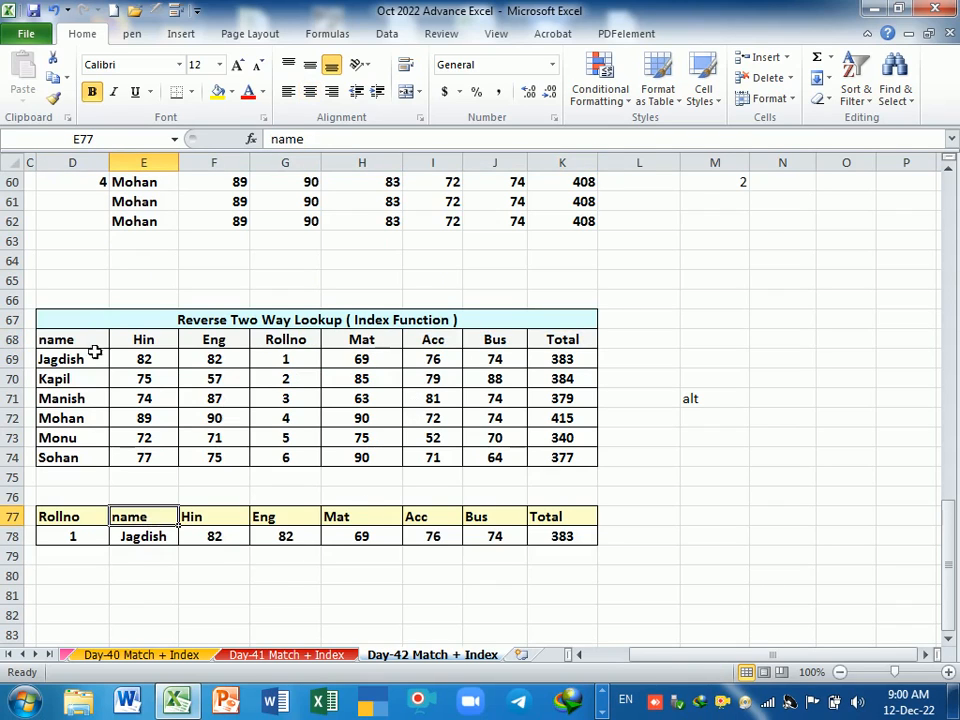
drag(79, 338, 90, 457)
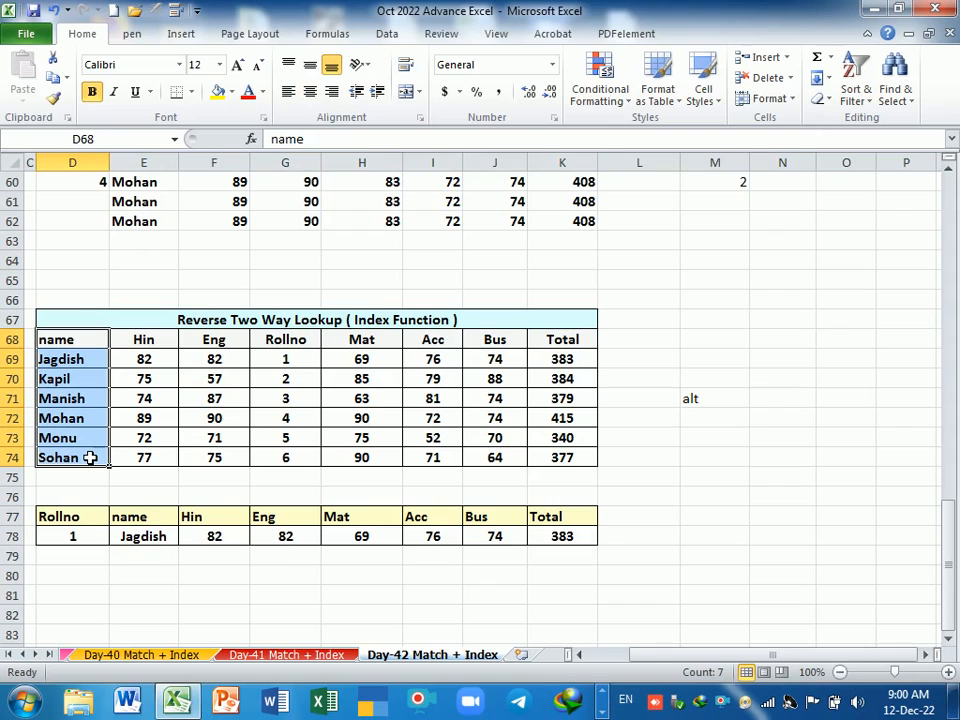
drag(306, 339, 306, 455)
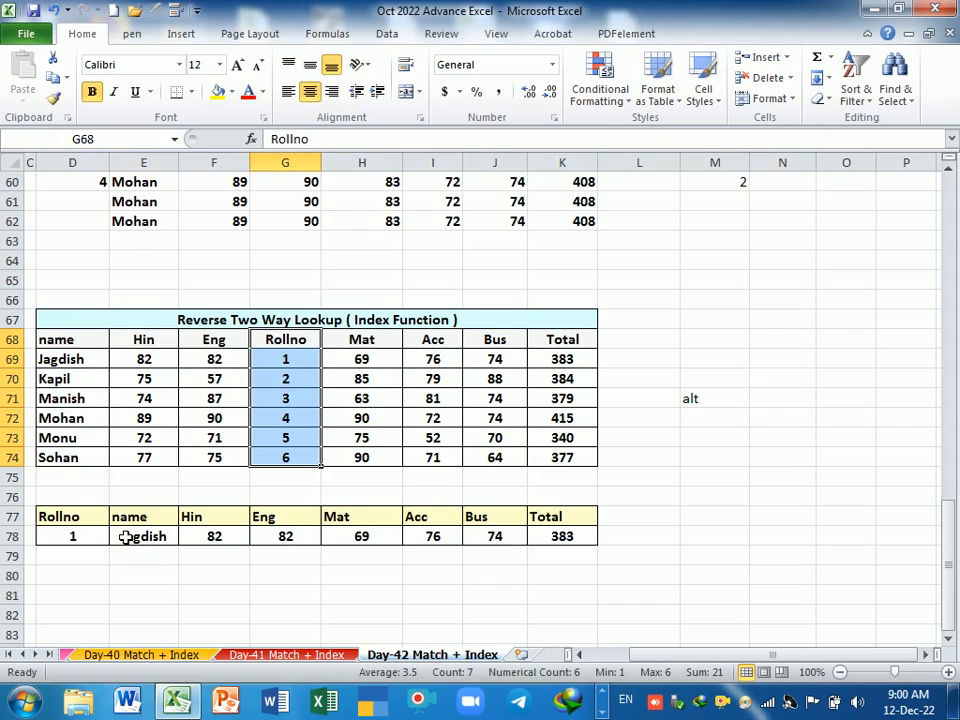
drag(87, 524, 548, 517)
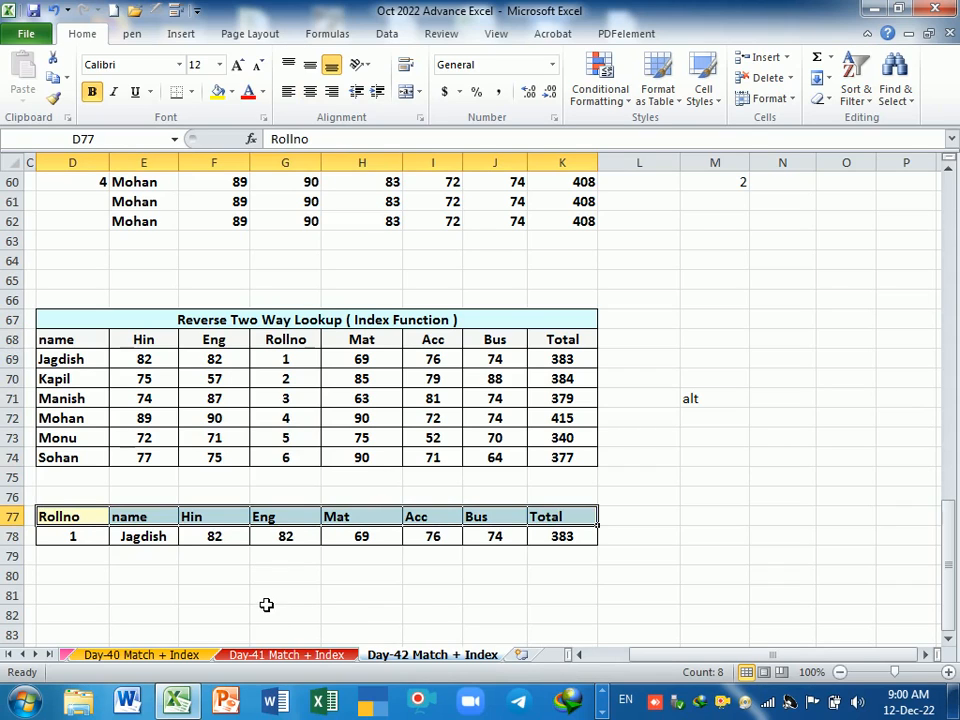
click(266, 602)
Start an INDEX formula in E79 with the absolute range $D$69:$K$74 as its array
click(151, 563)
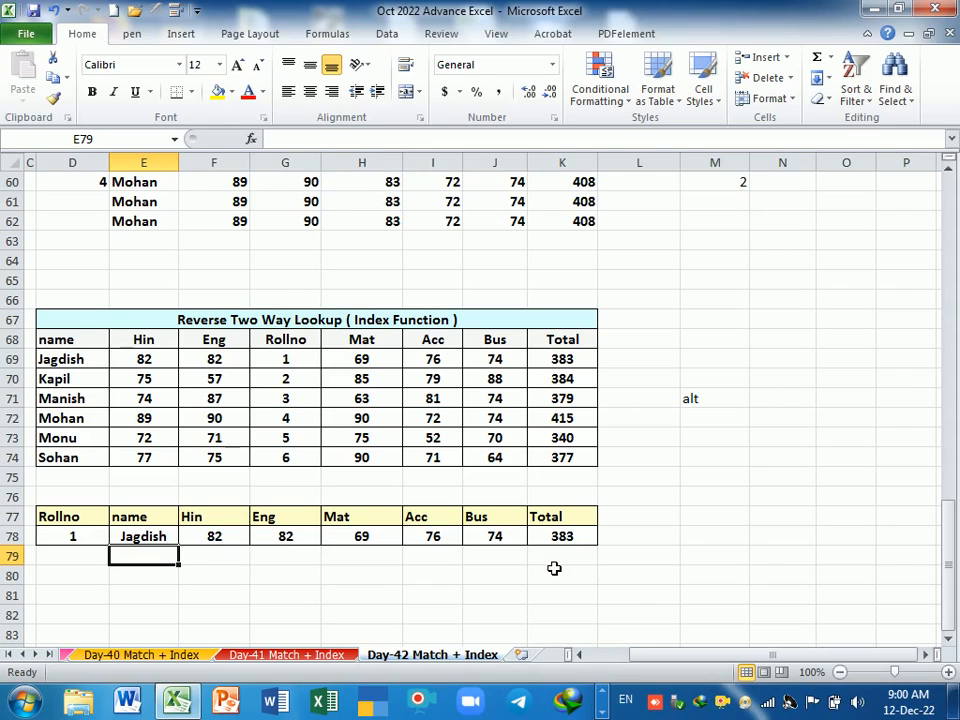
text(=ind)
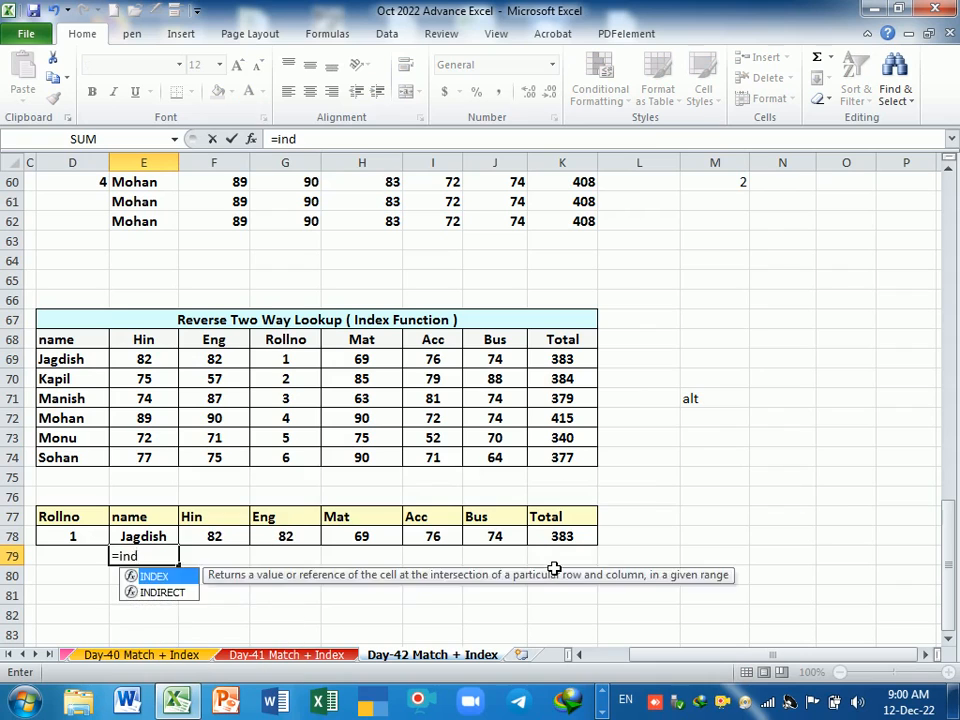
key(Tab)
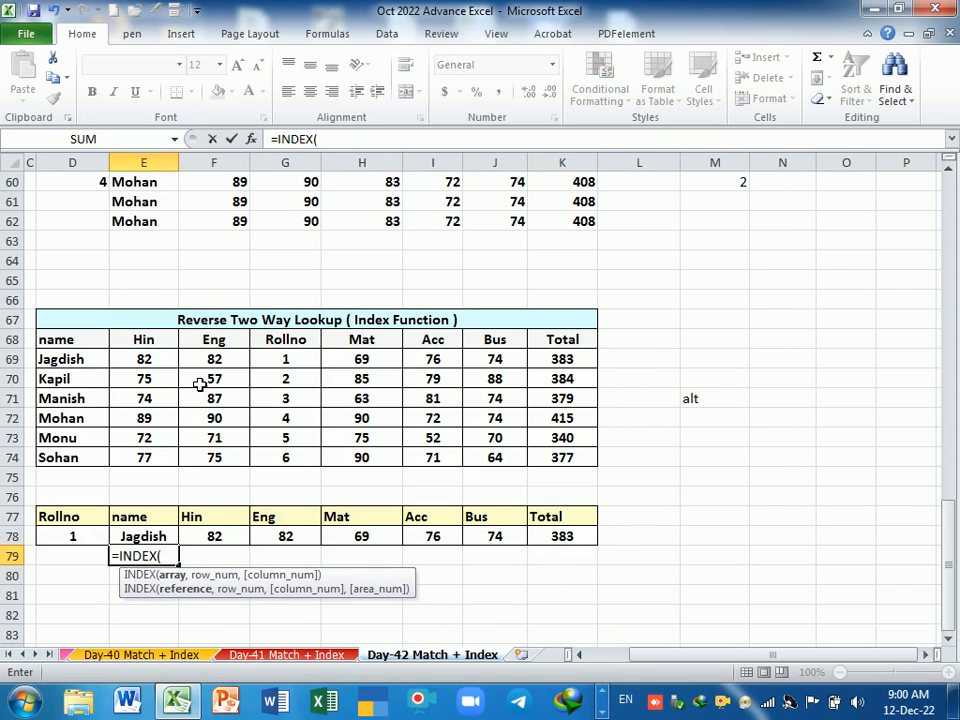
drag(70, 345, 578, 457)
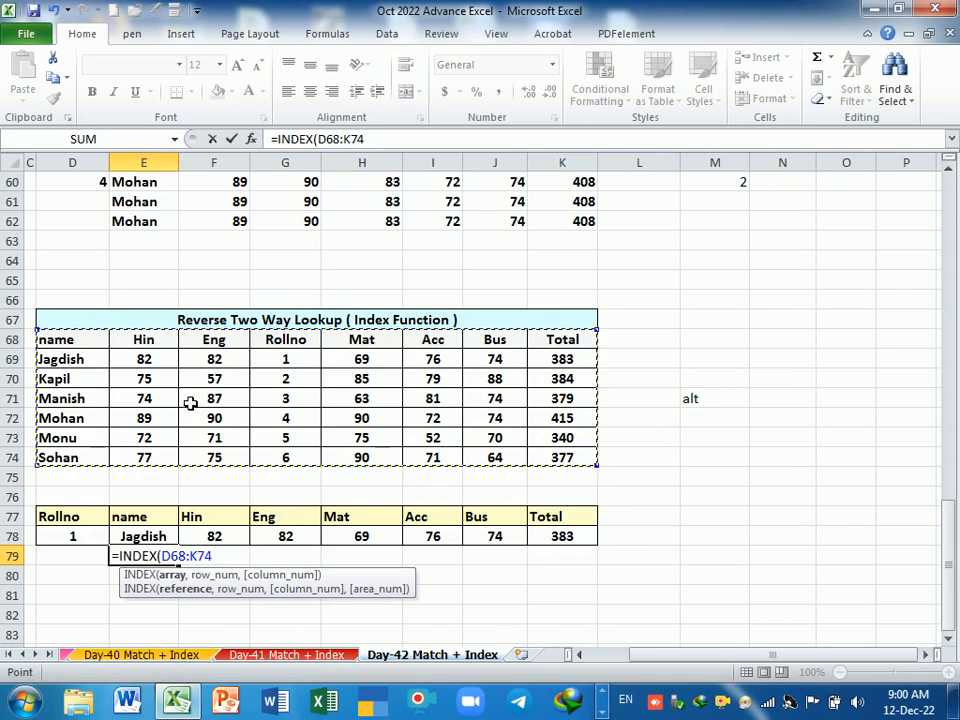
drag(71, 360, 553, 457)
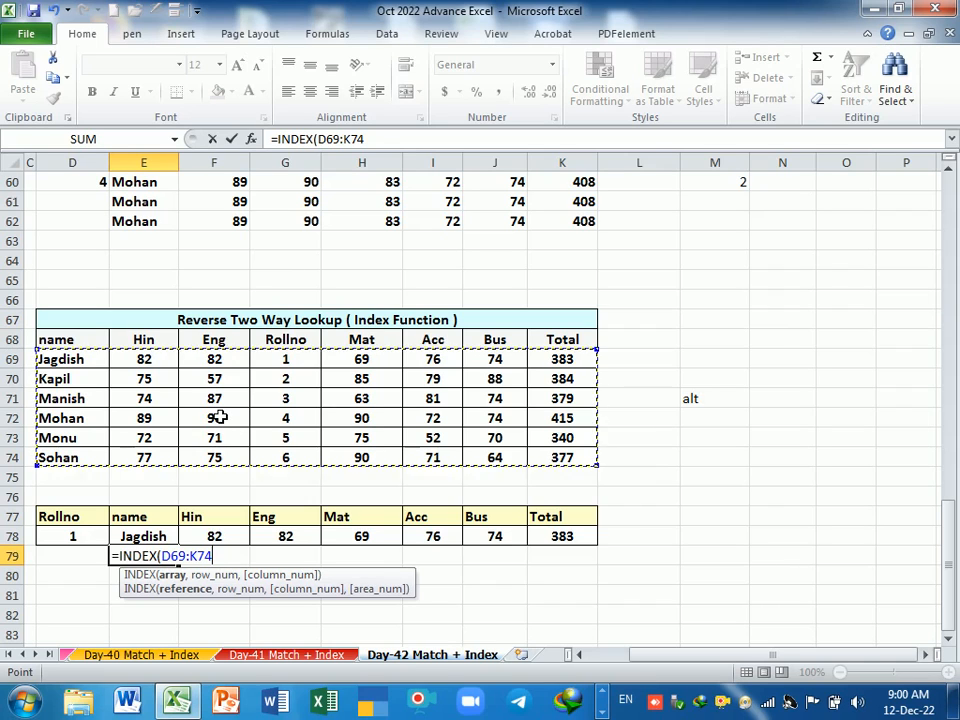
key(F4)
Add MATCH(D78,$G$69:$G$74,0) as the row argument of the INDEX formula in E79
text(,ma)
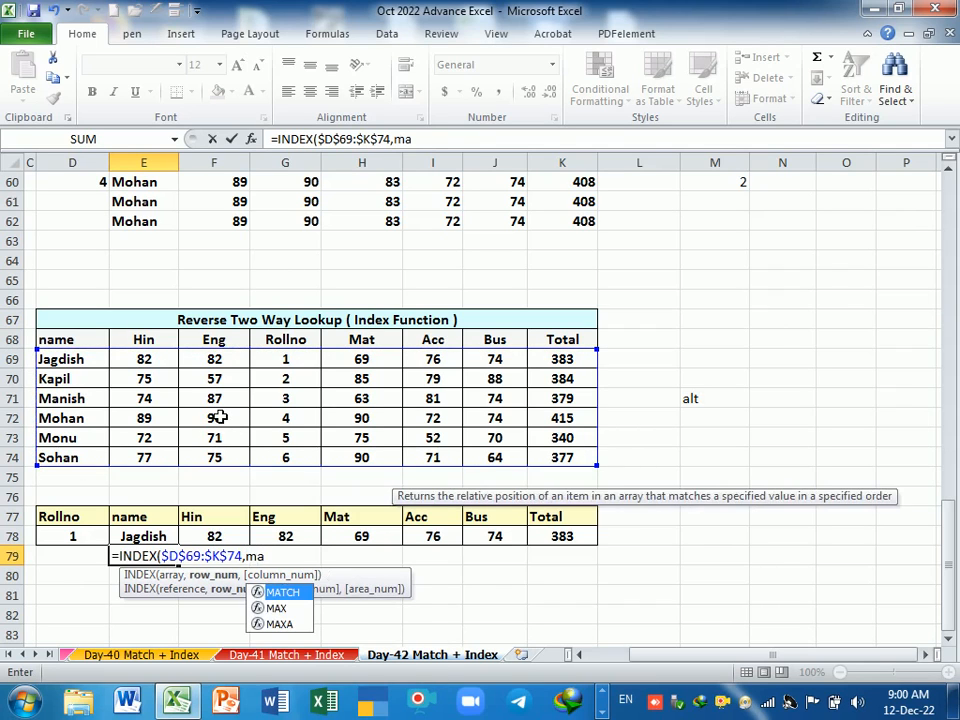
key(Tab)
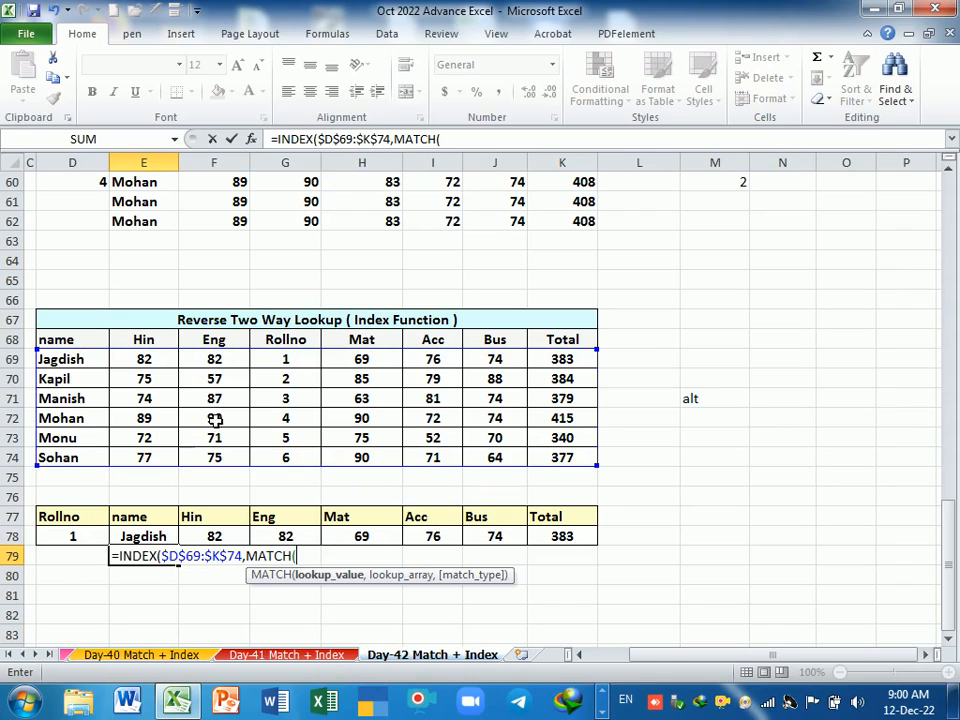
click(72, 536)
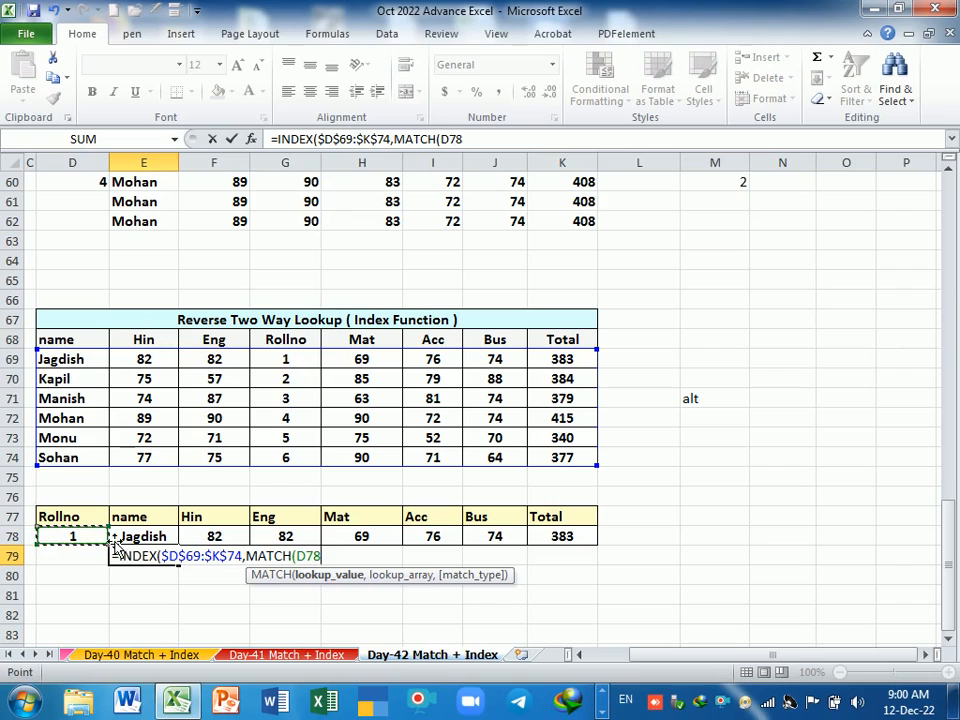
text(,)
drag(287, 360, 293, 478)
key(F4)
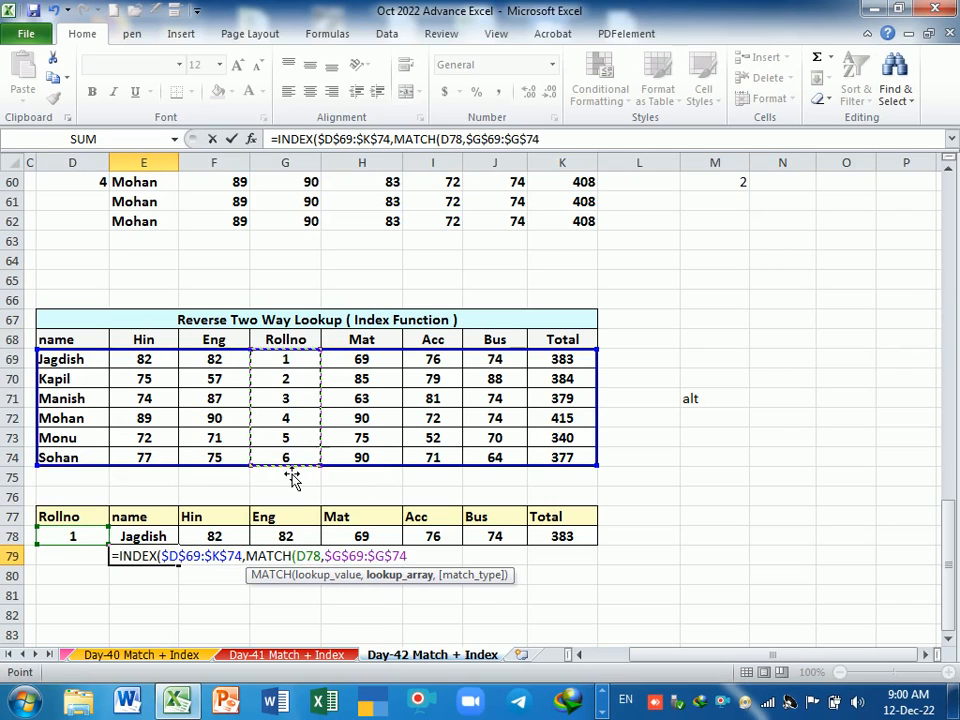
text(,0),)
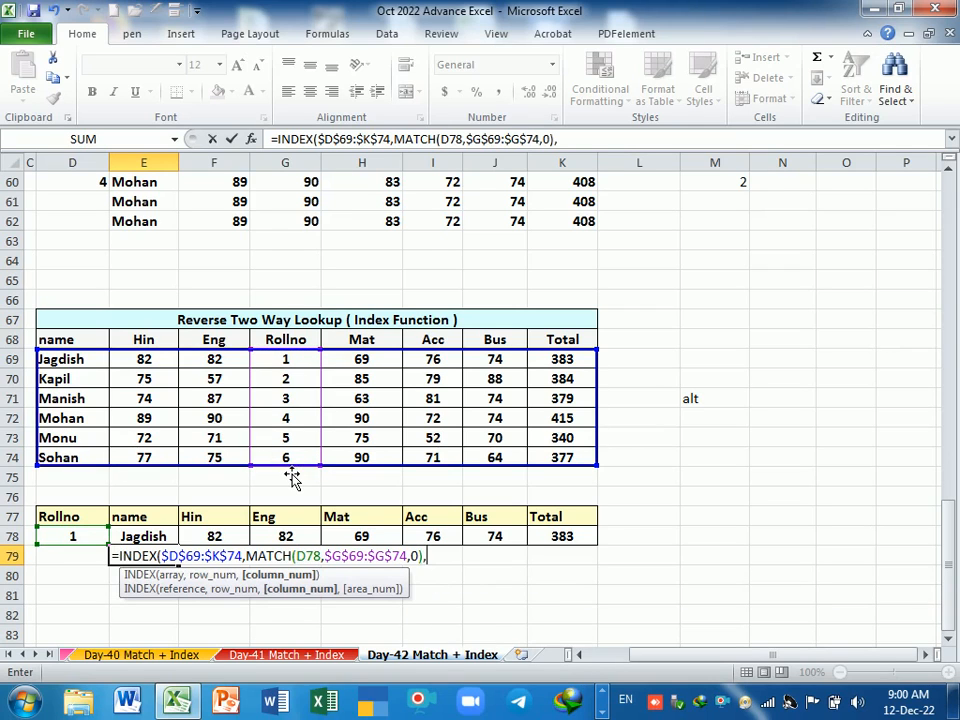
Begin a second MATCH for the column argument with lookup value E77, and make the first MATCH's lookup value absolute as $D$78
text(ma)
key(Tab)
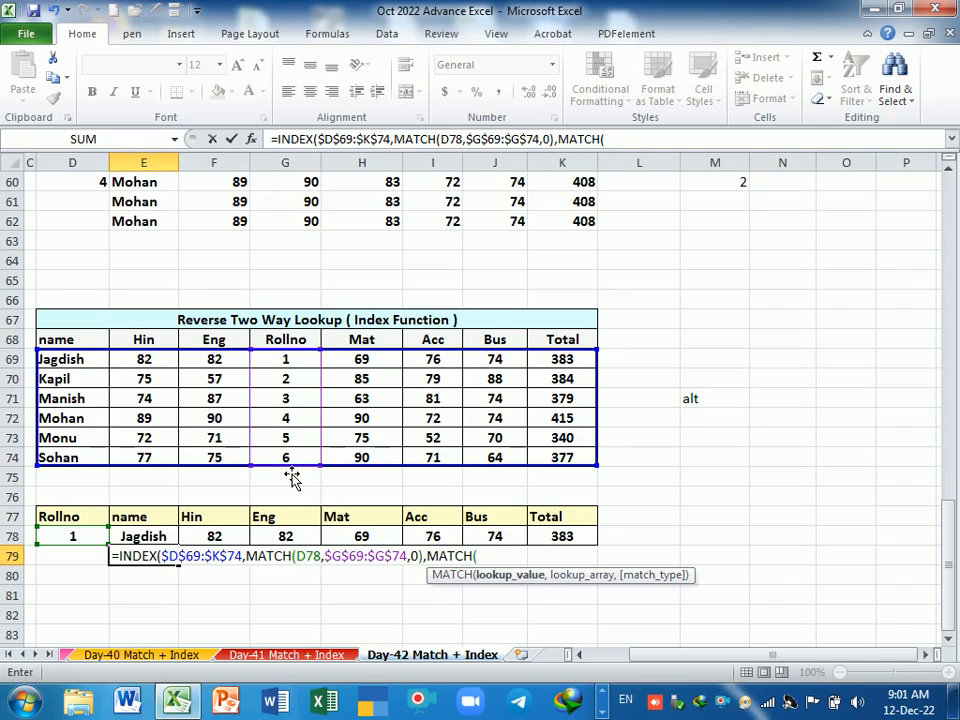
click(154, 523)
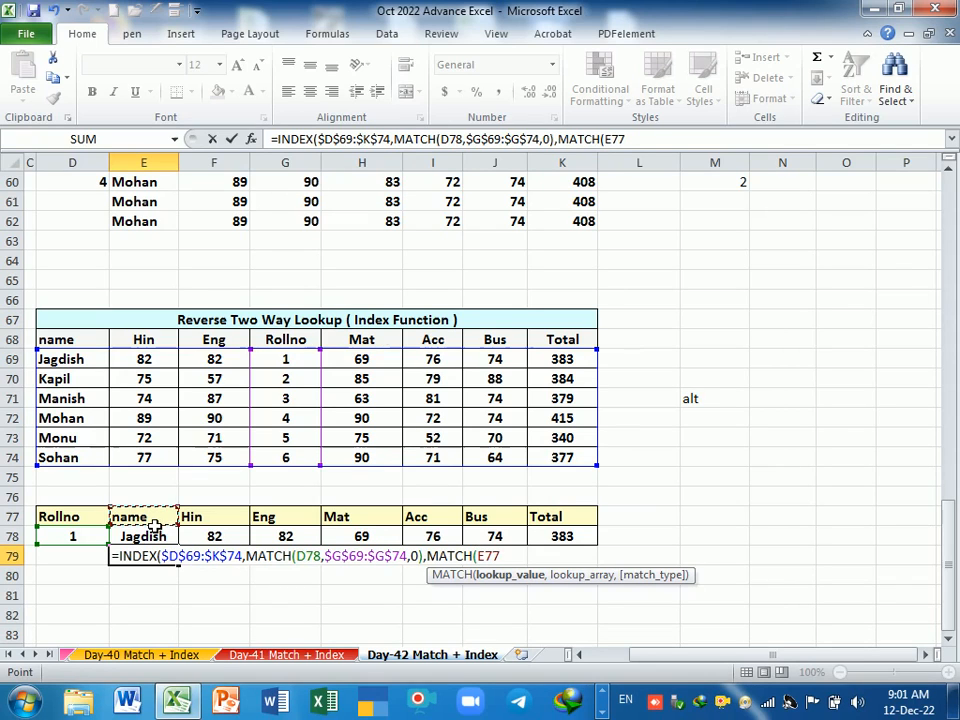
click(303, 556)
key(F4)
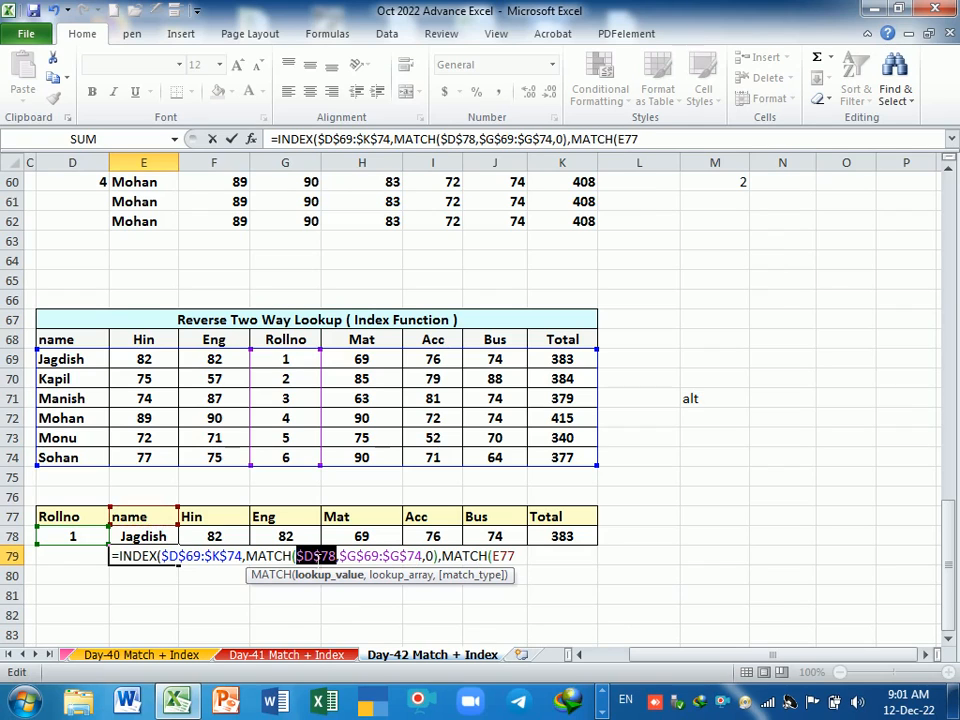
click(516, 556)
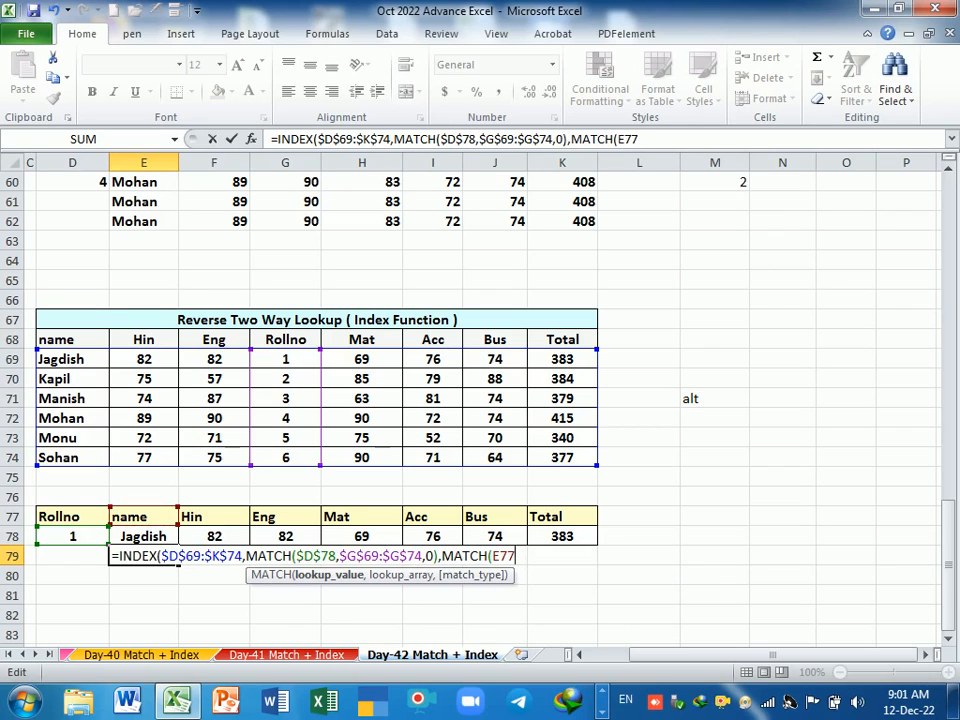
Complete the column MATCH with $D$68:$K$68 and match type 0, and fill the E79 formula across to K79
text(,)
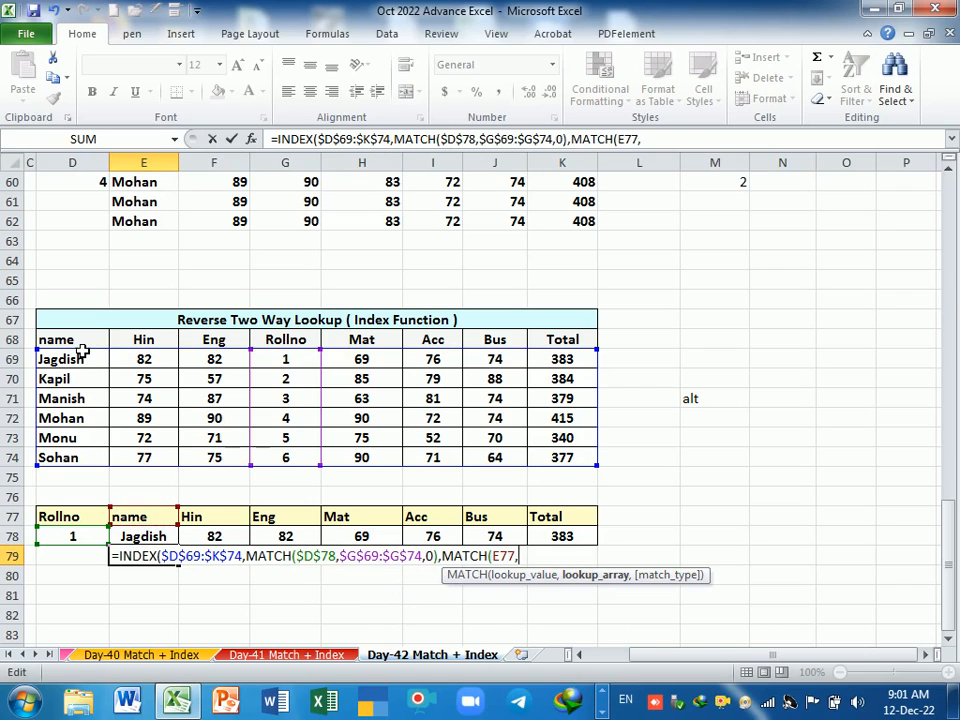
drag(66, 339, 548, 343)
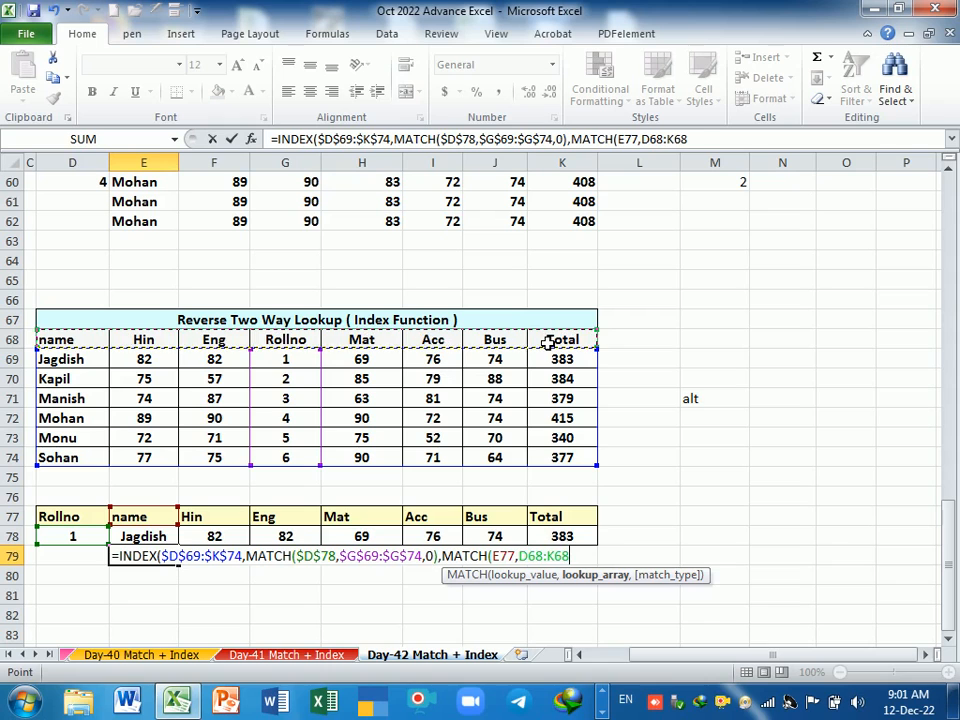
key(F4)
text(,0)
key(Return)
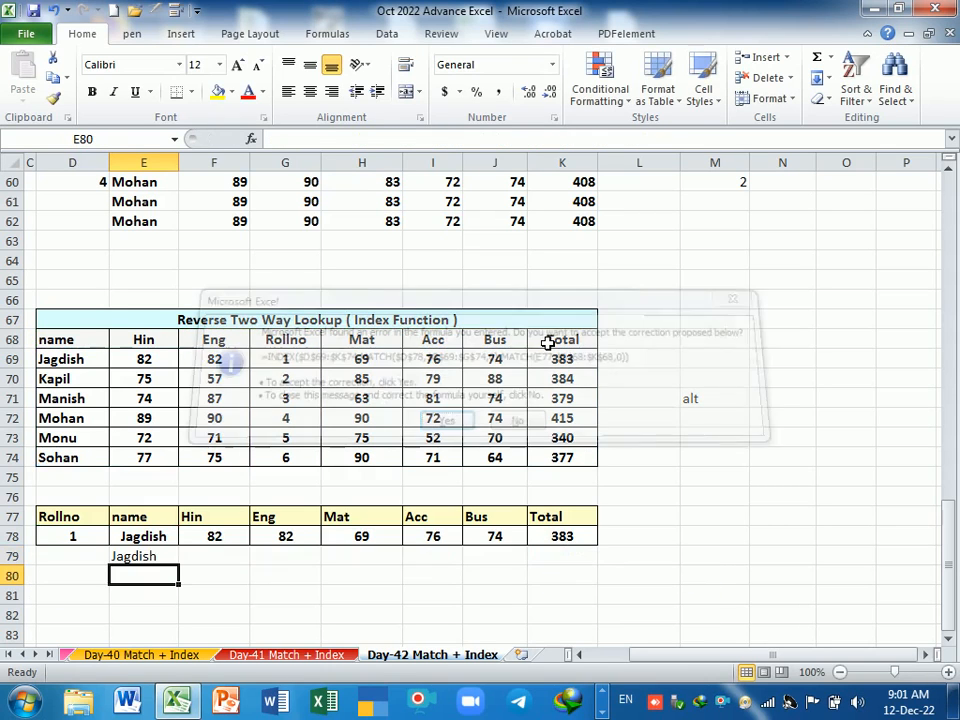
click(143, 560)
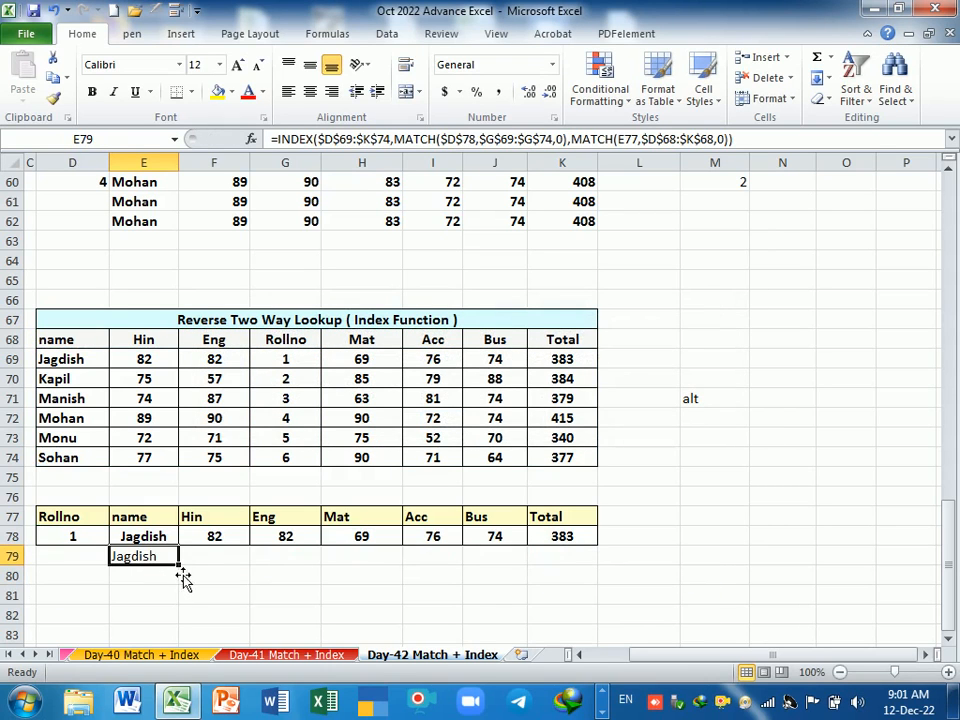
drag(180, 566, 547, 611)
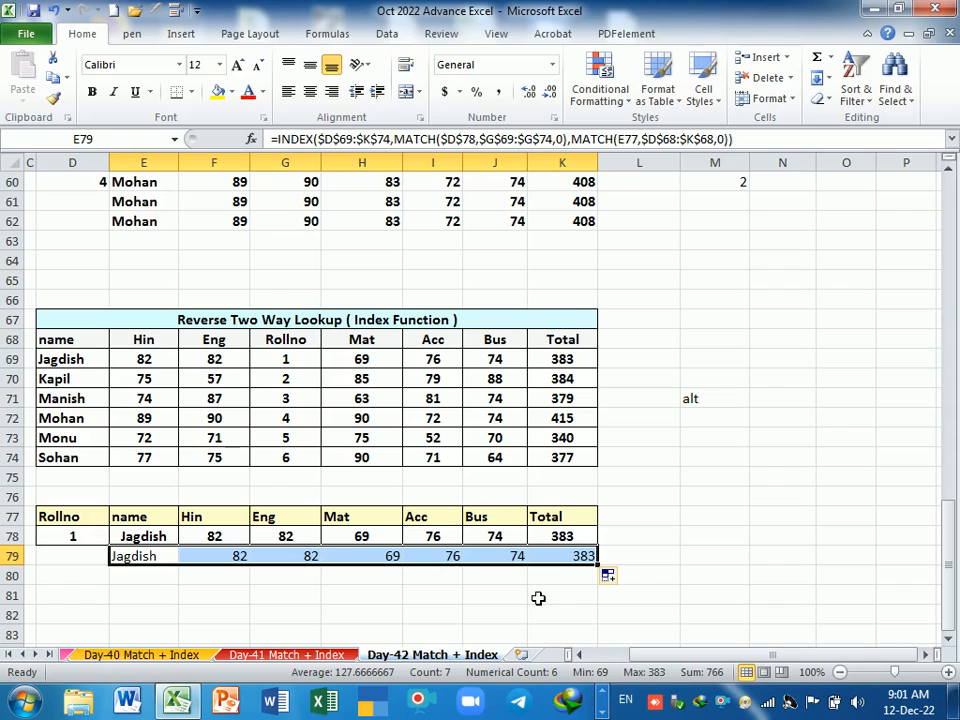
Set the Hin mark of Rollno 1 in cell E69 to 90
click(169, 585)
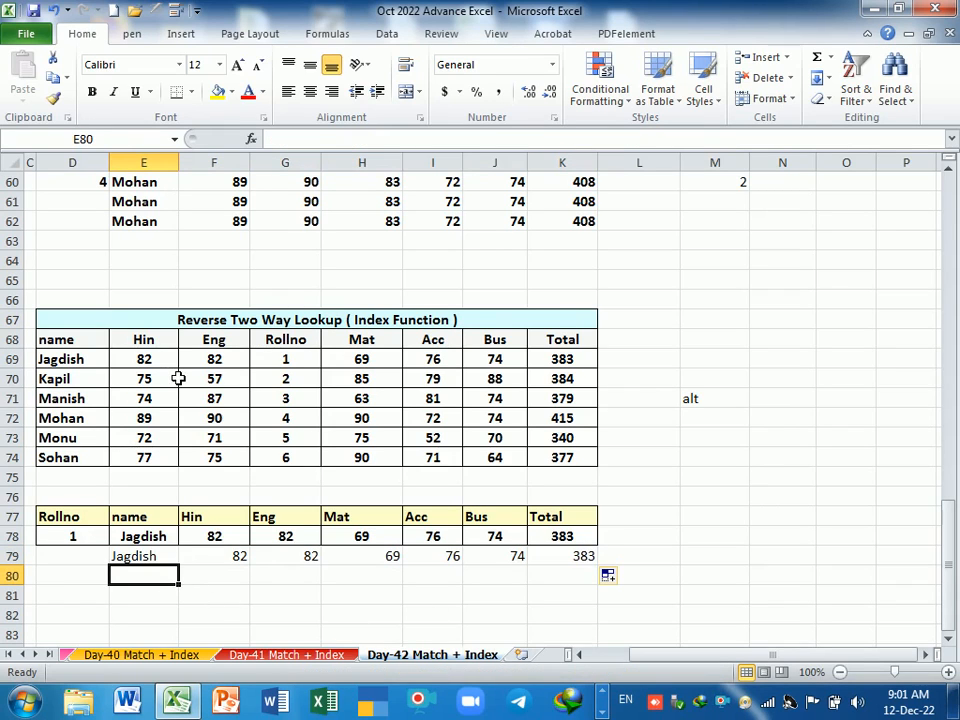
click(152, 362)
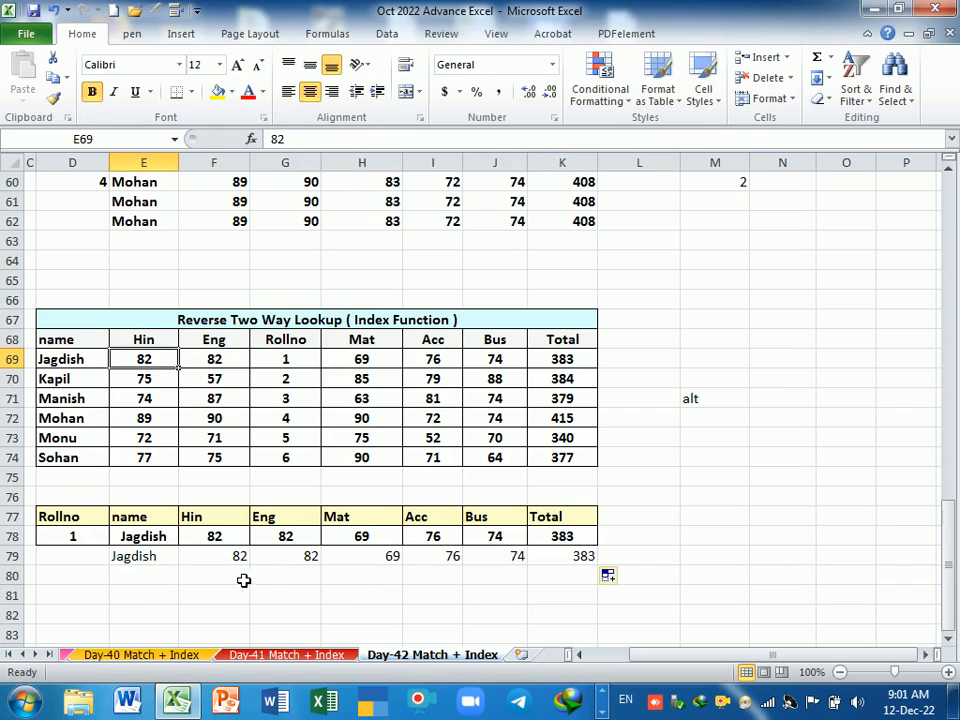
text(90)
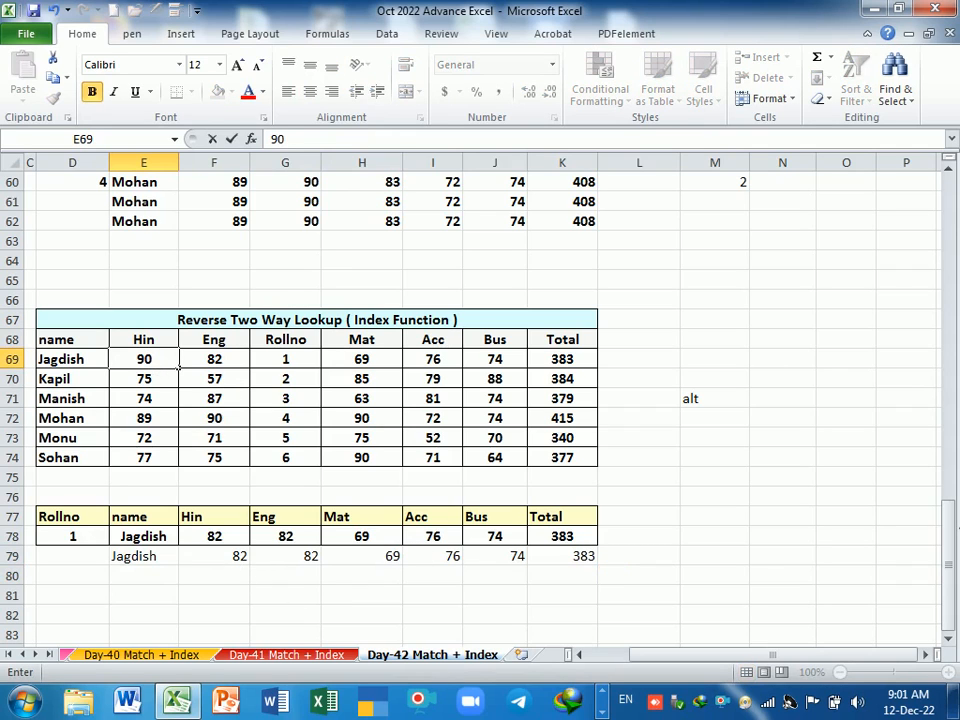
key(Return)
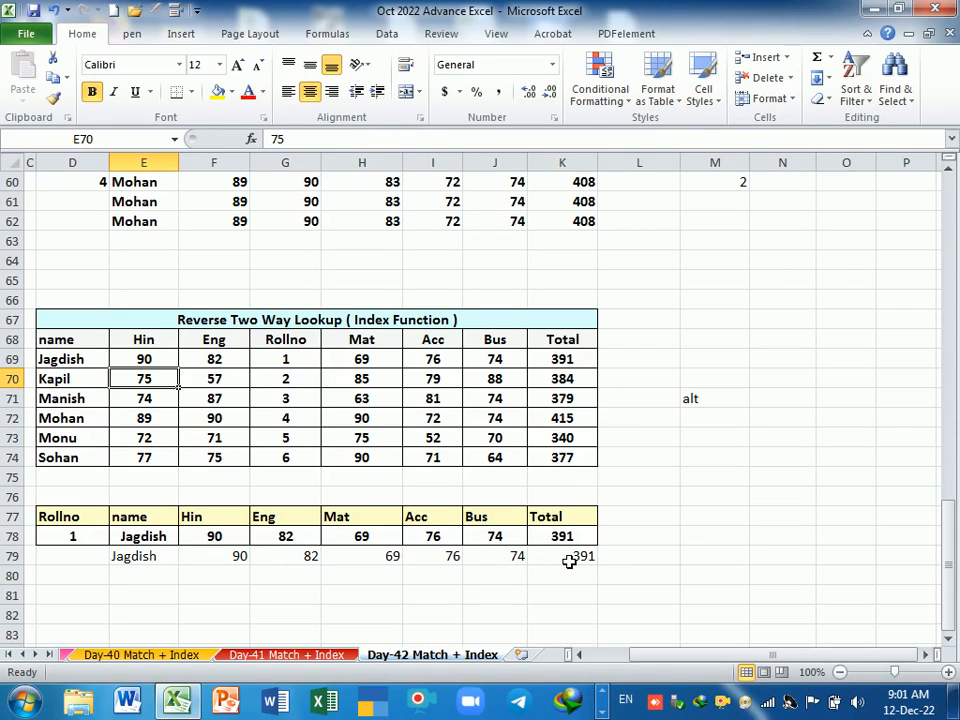
Clear the Total formulas in K69:K74, try AutoSum on the range, and clear the resulting totals again
drag(553, 358, 578, 463)
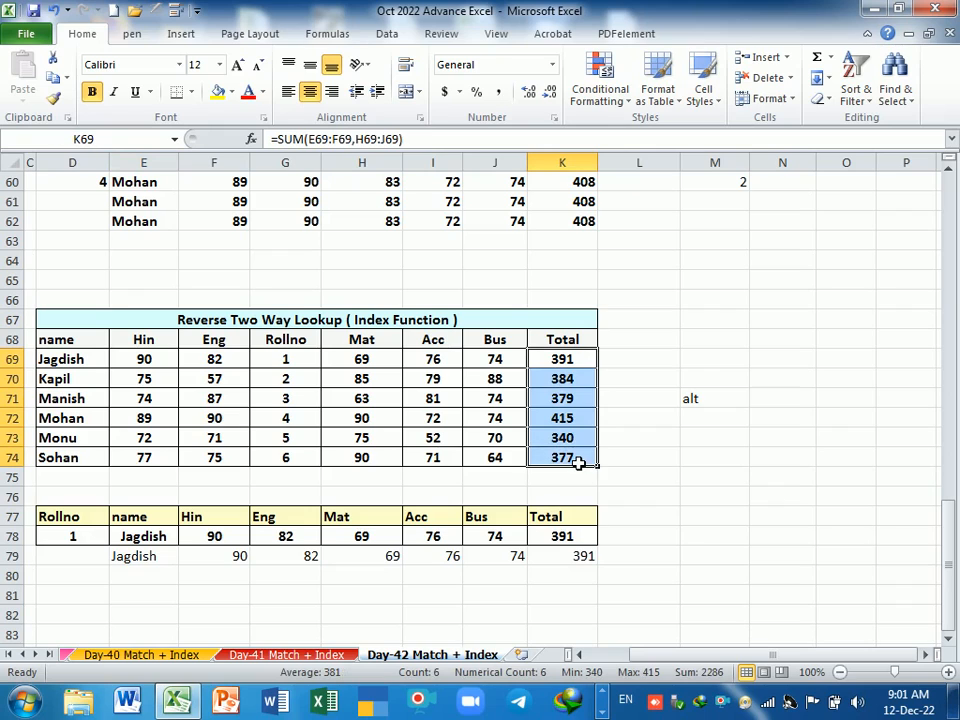
key(Delete)
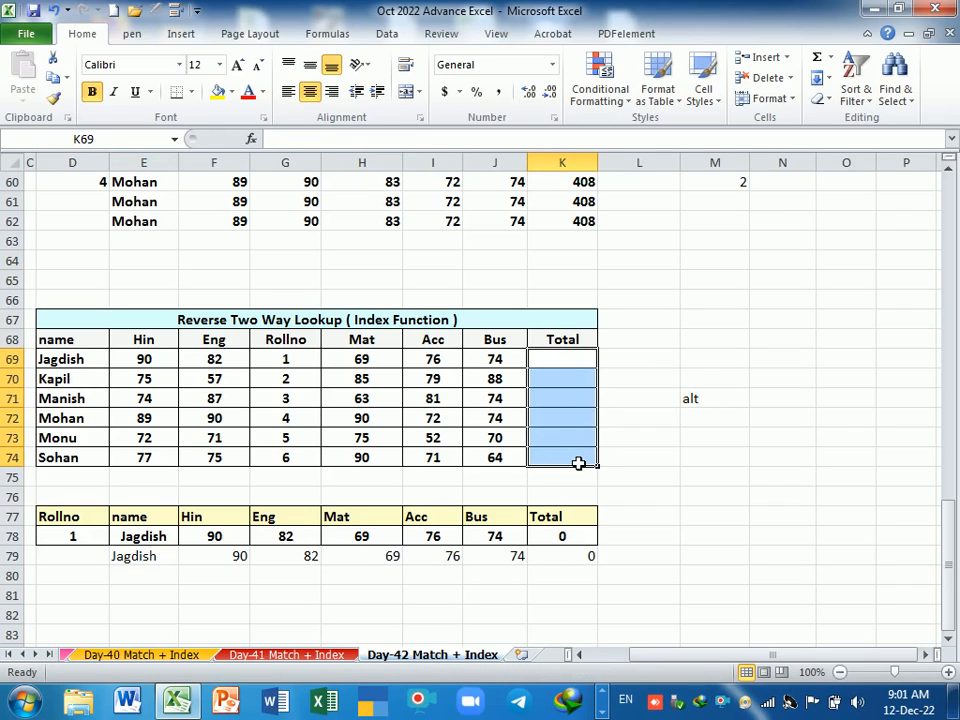
key(alt+equal)
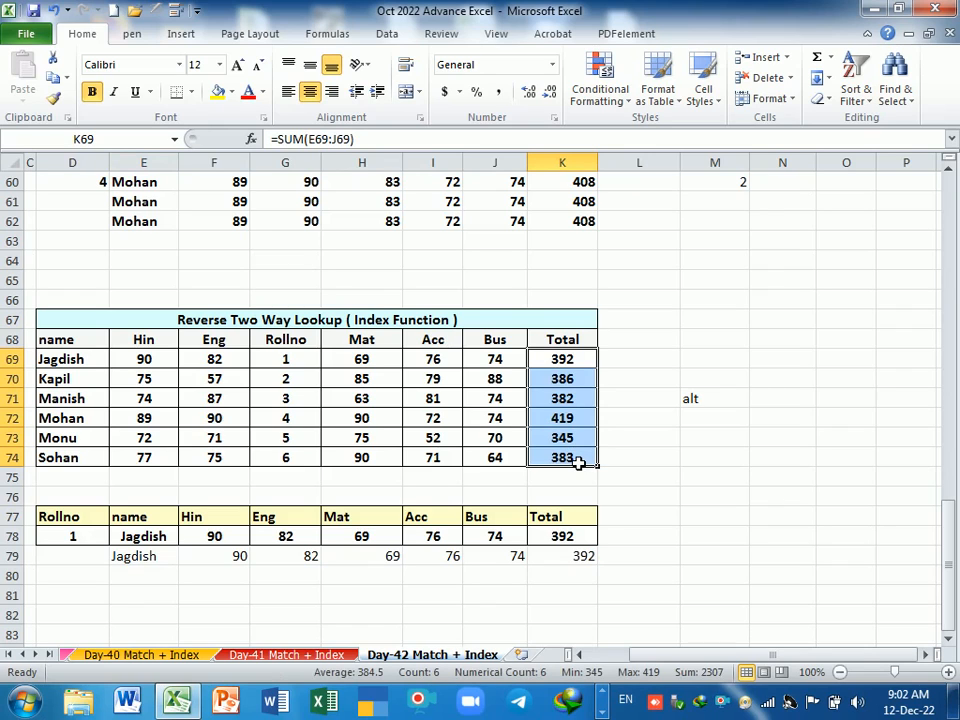
key(Delete)
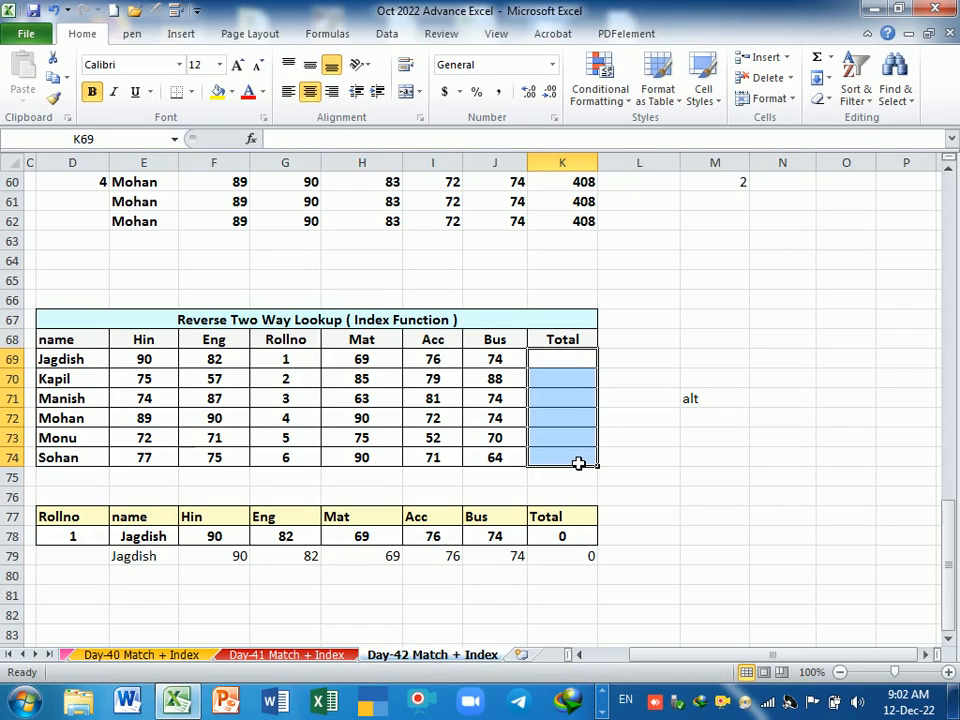
Enter =SUM(E69:F69,H69:J69) in K69 to total the marks without the Rollno column, and fill it down to K74
text(=sum)
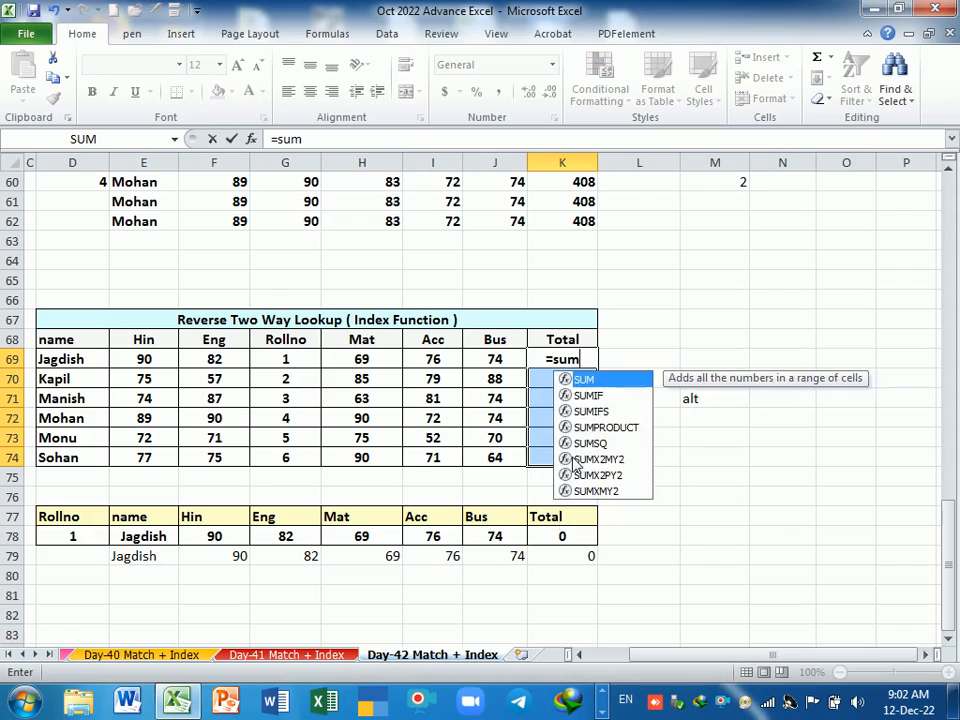
key(Tab)
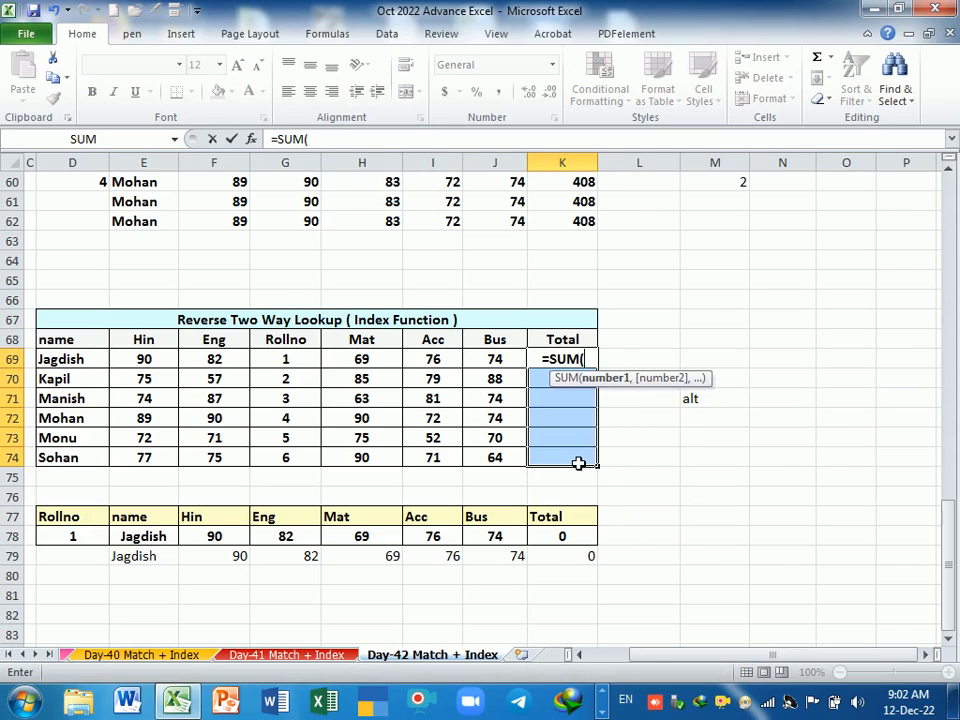
click(144, 361)
drag(144, 361, 196, 359)
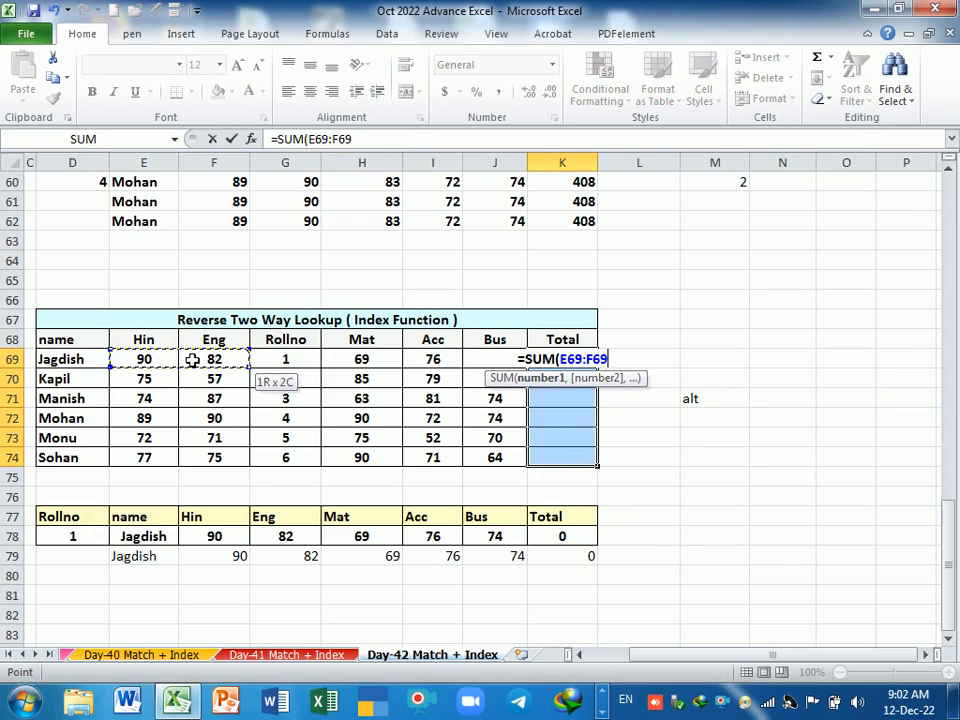
text(,)
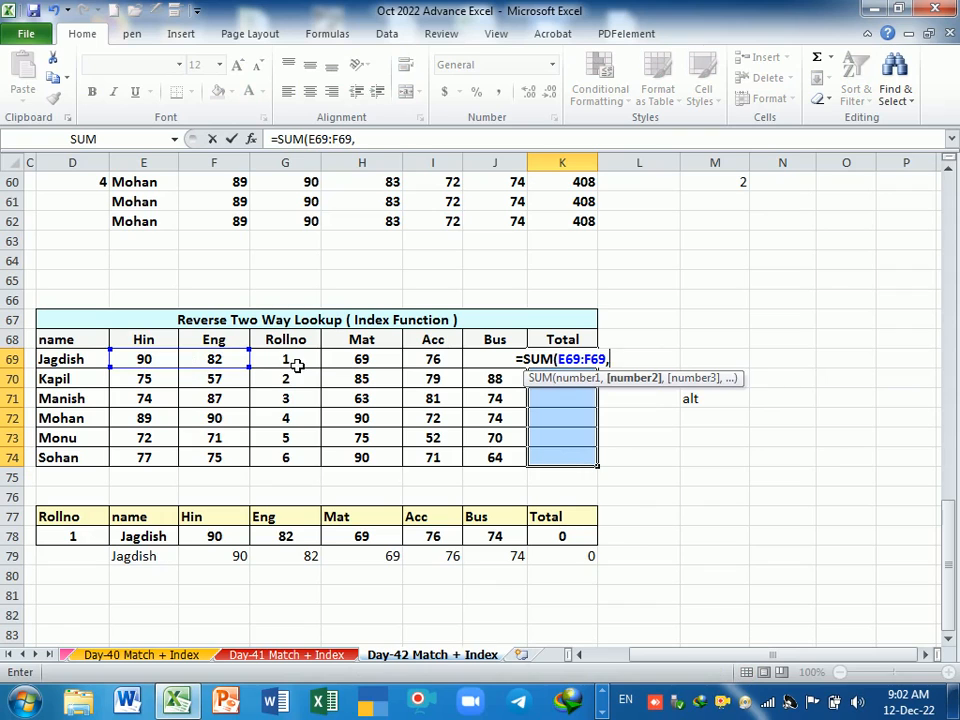
click(373, 365)
drag(373, 365, 476, 366)
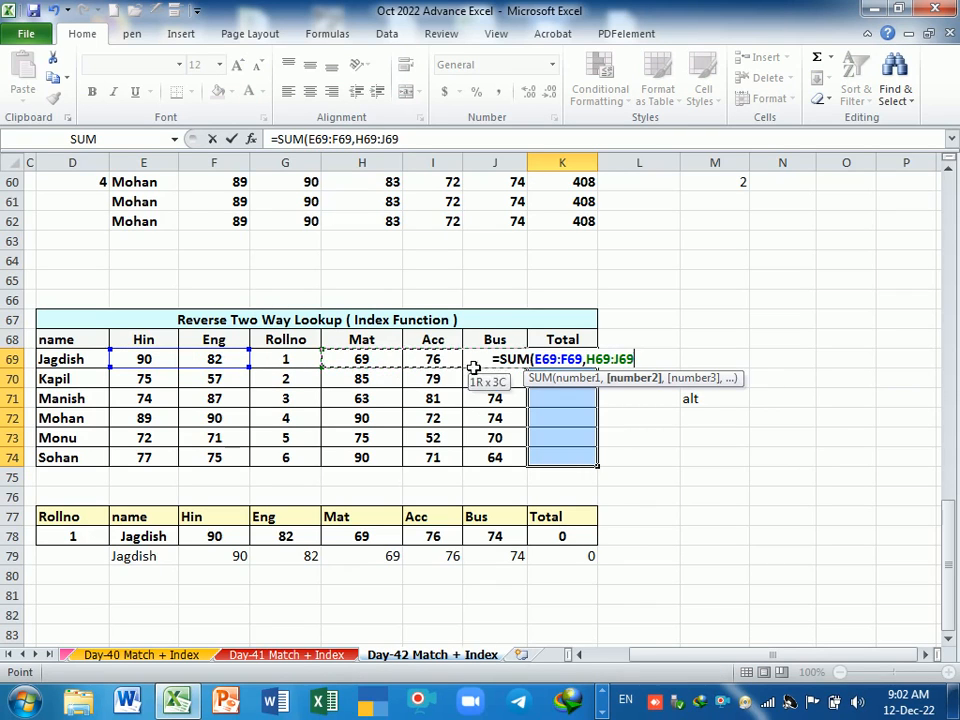
key(Return)
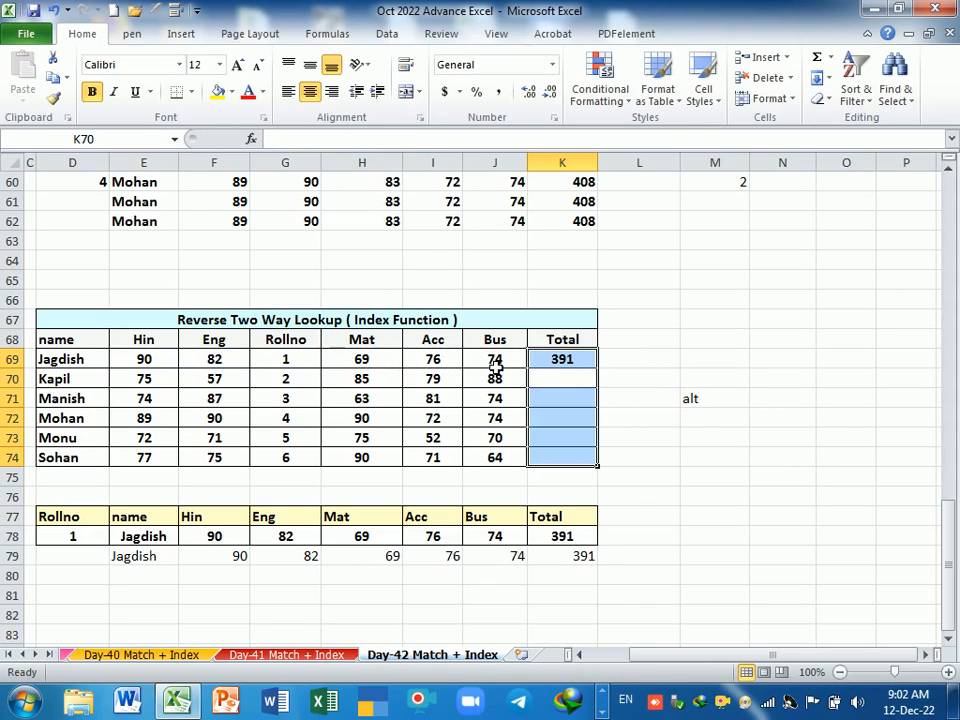
click(591, 367)
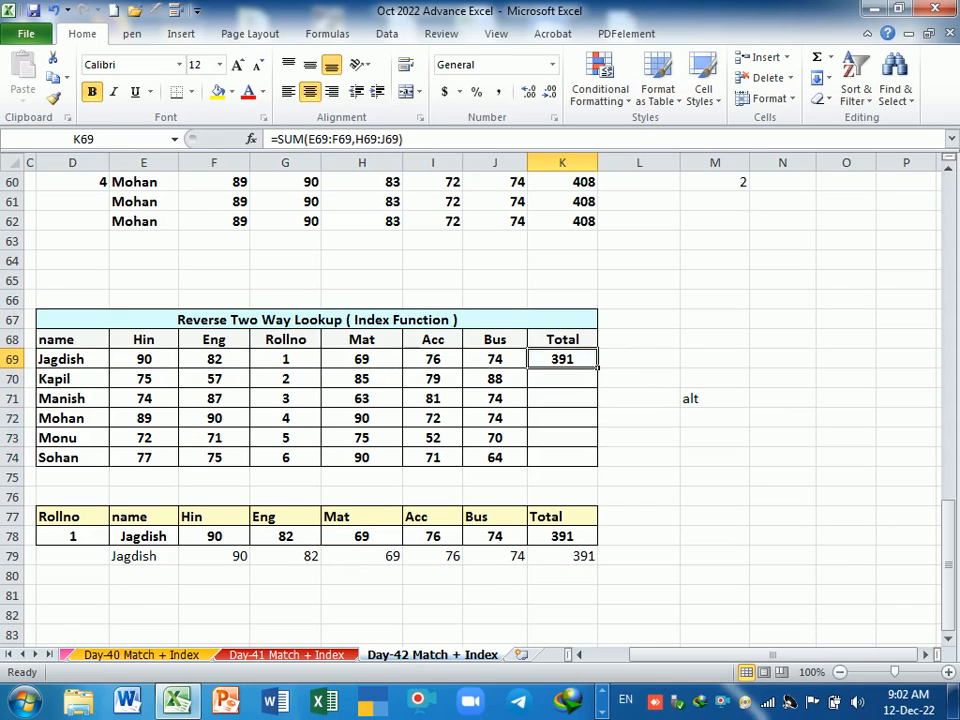
drag(598, 369, 600, 466)
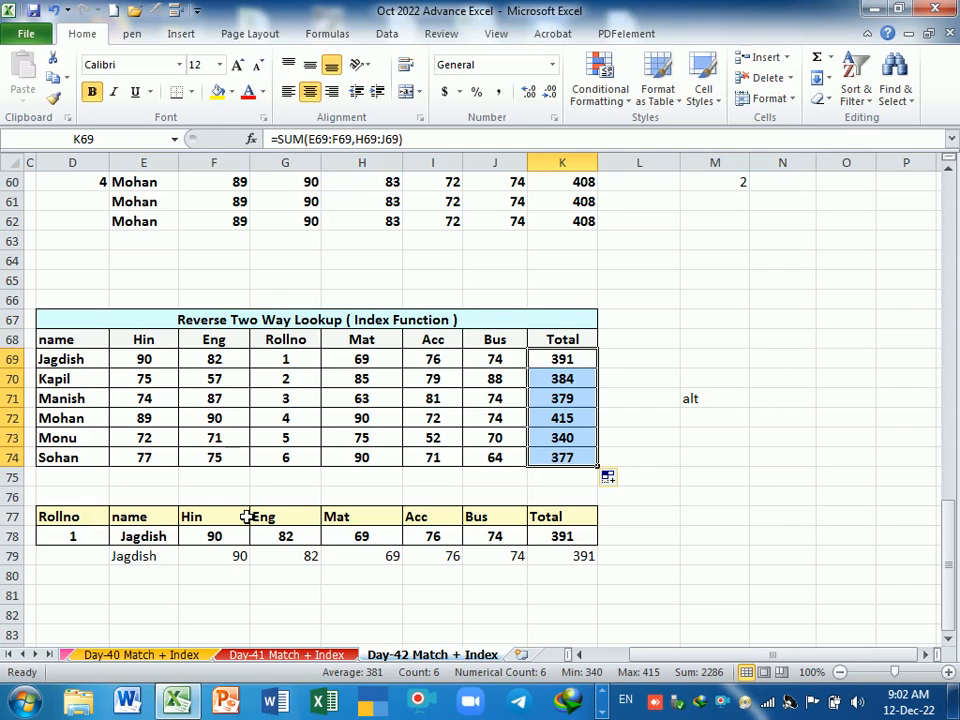
Review the two-way lookup formulas in E60:K62 and compare them with the Rollno column's position in the reverse lookup table
click(650, 563)
scroll(675, 550, up, 2)
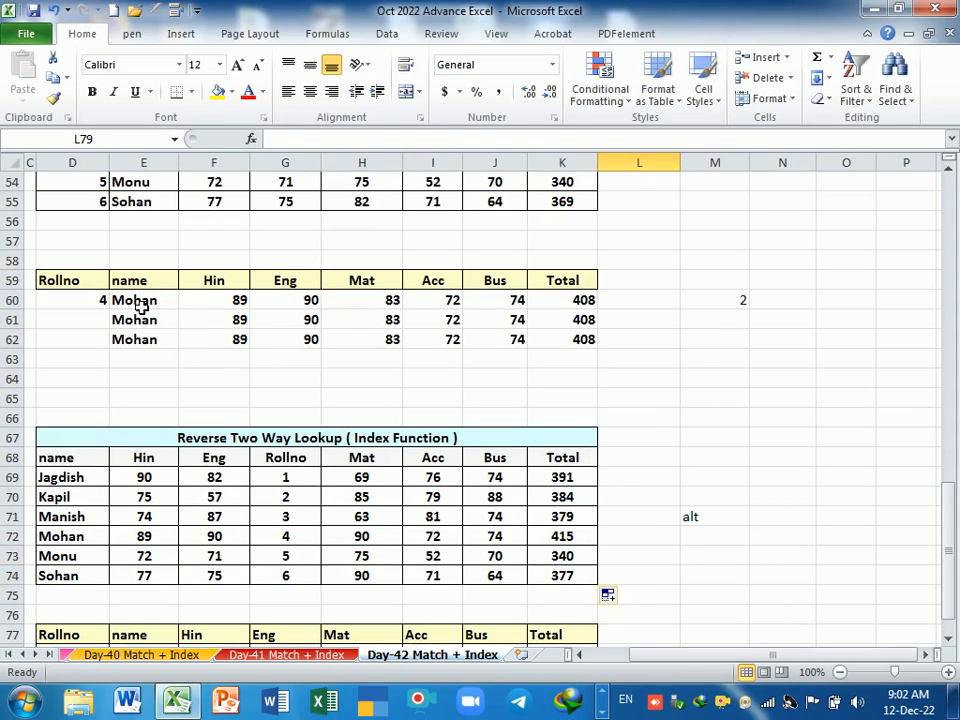
drag(143, 305, 540, 336)
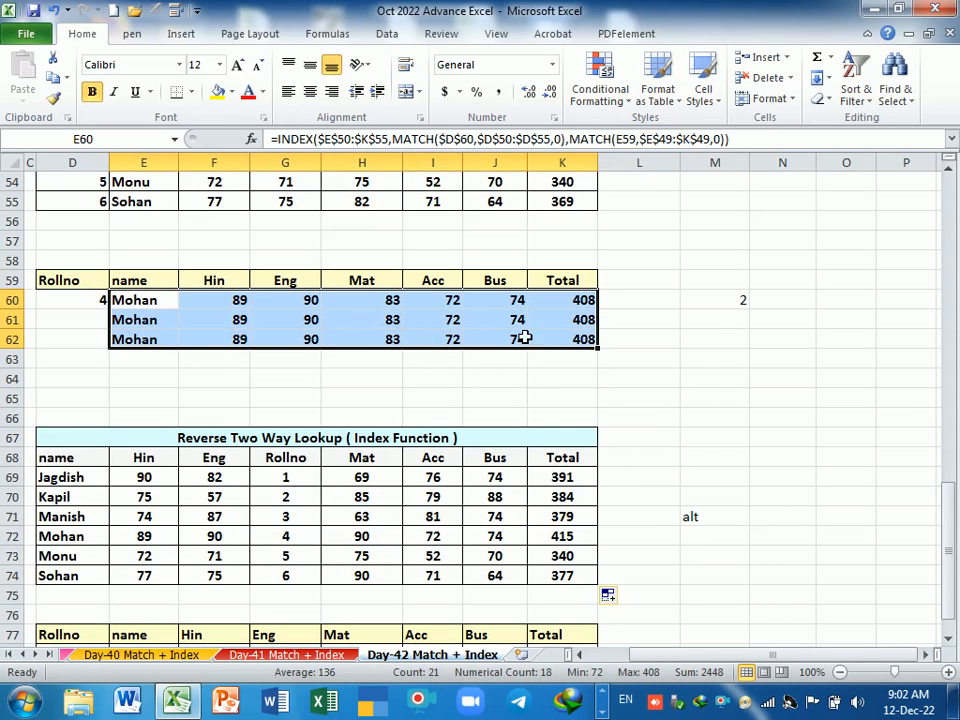
click(153, 301)
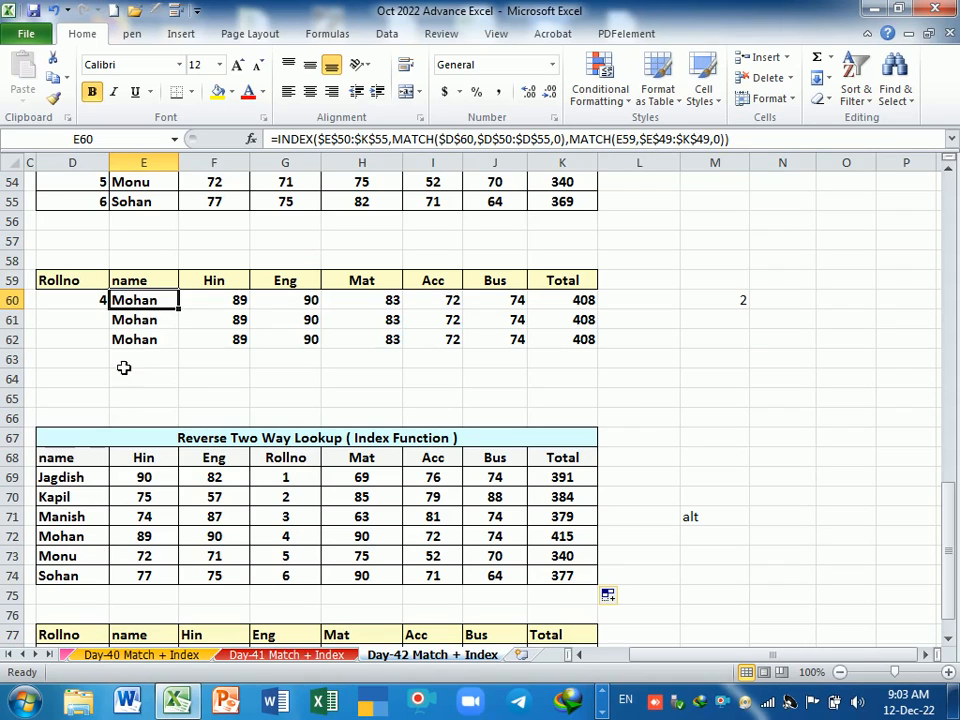
drag(300, 463, 290, 575)
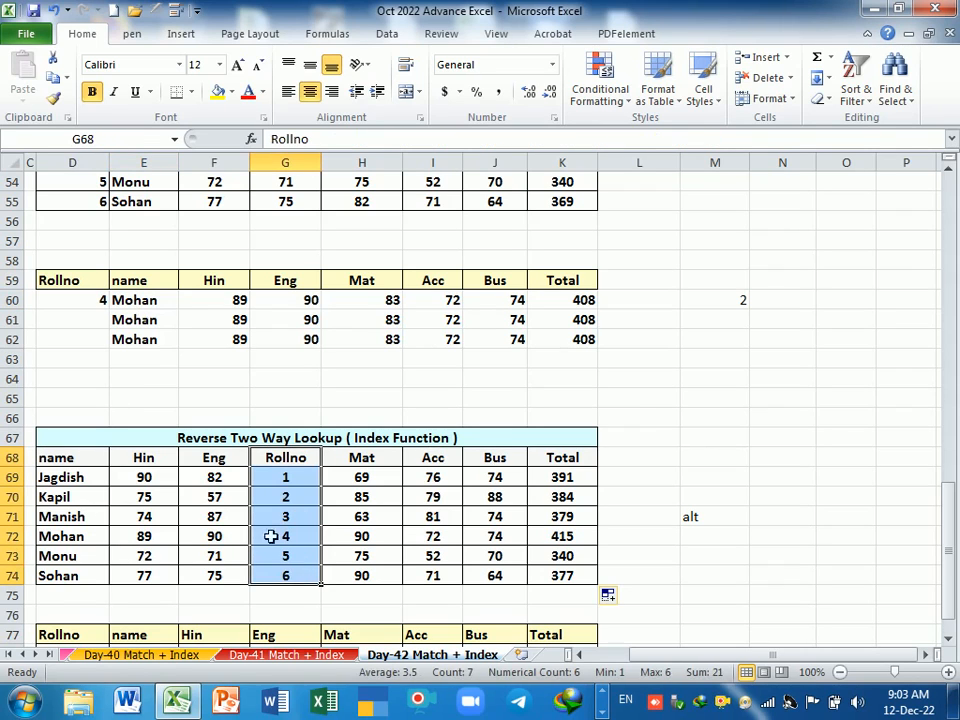
click(143, 477)
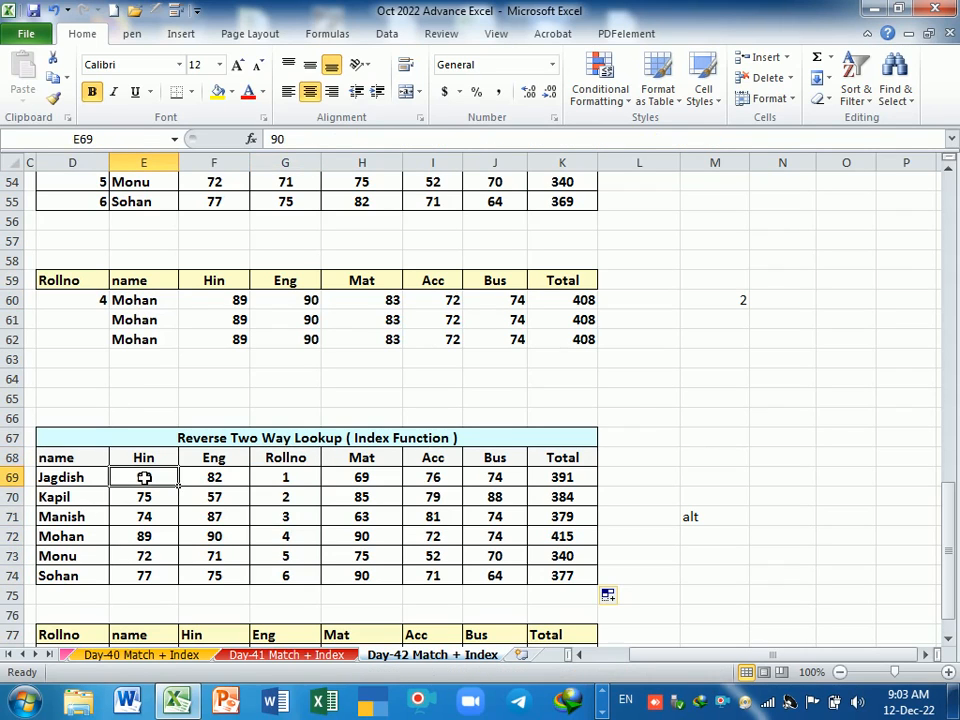
click(400, 483)
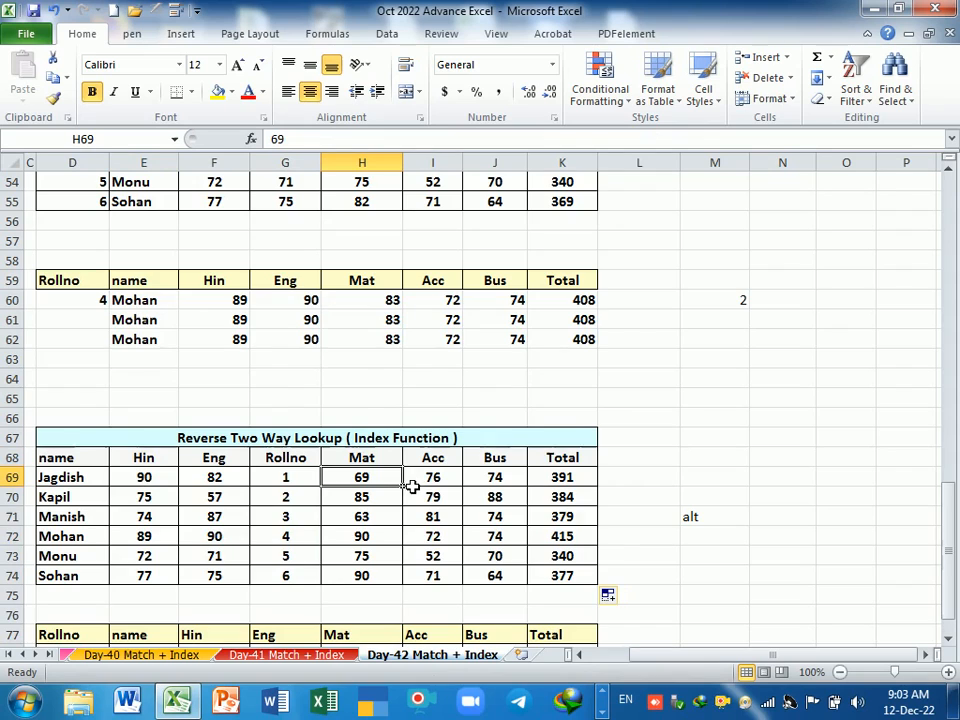
scroll(409, 484, down, 4)
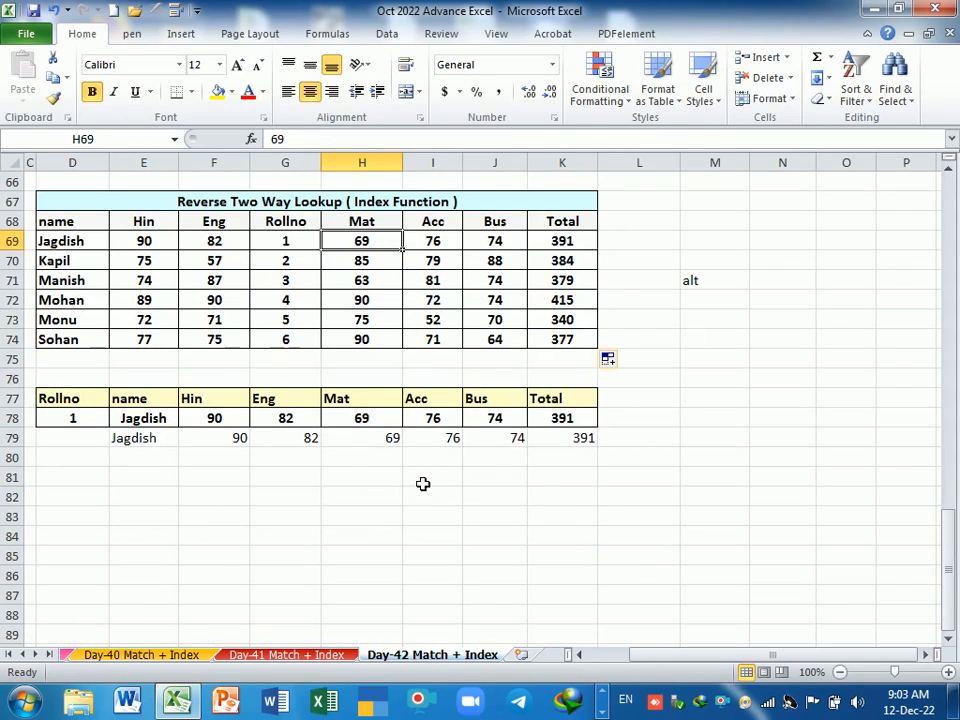